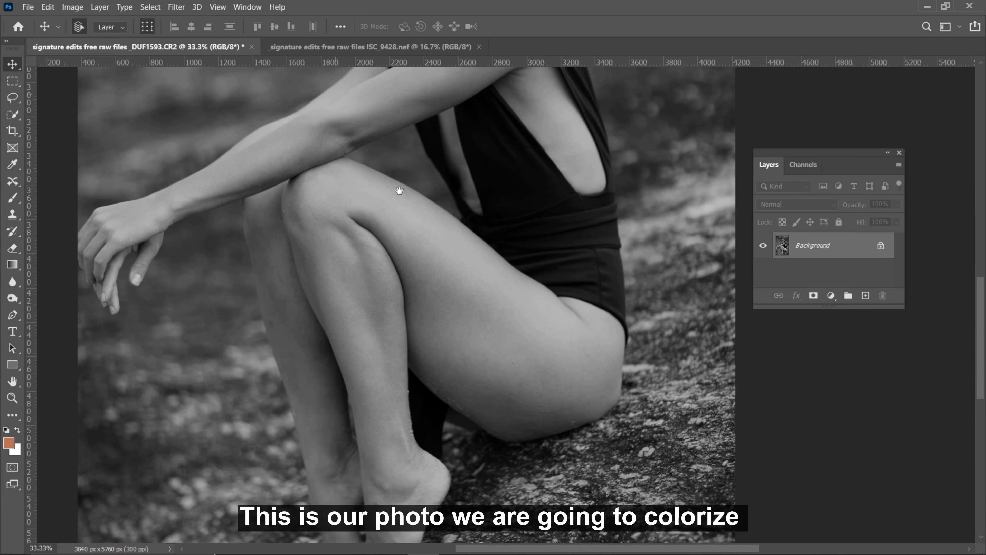
pyautogui.moveTo(568, 198); pyautogui.dragTo(549, 308)
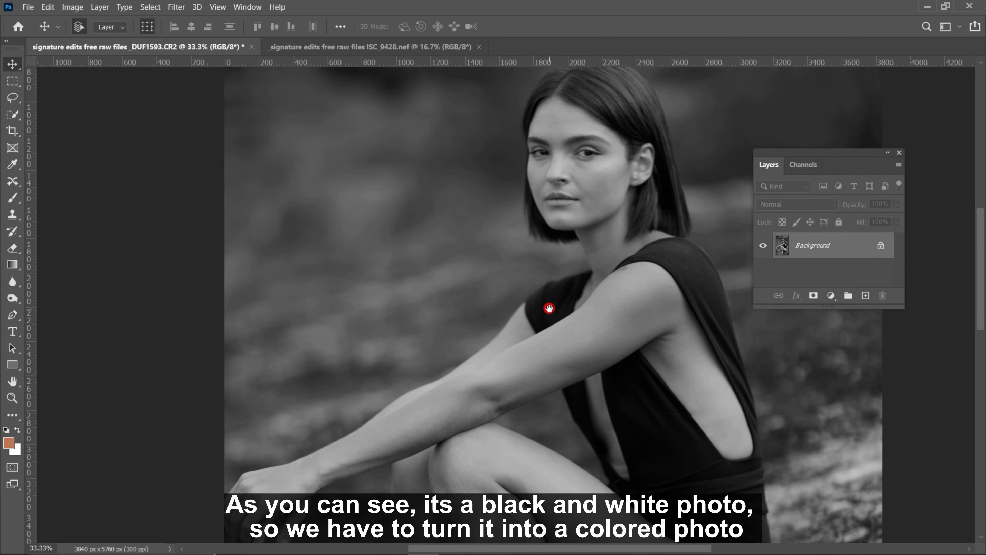
pyautogui.hotkey('ctrl', '-')
pyautogui.hotkey('ctrl', '-')
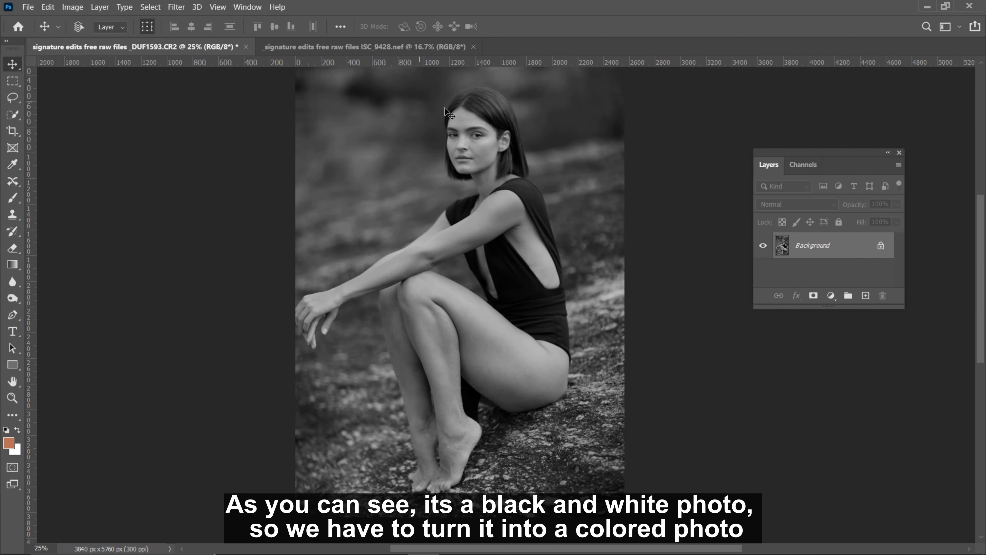
pyautogui.hotkey('ctrl', '-')
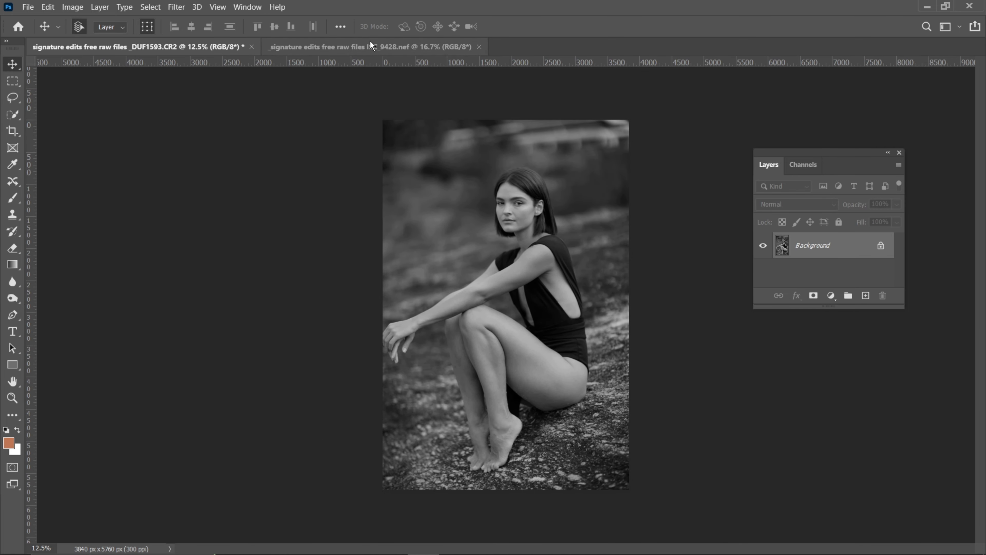
# In the colour reference photo of the blonde woman, outline the skin of her face, neck and upper shoulder with a lasso selection
pyautogui.click(370, 40)
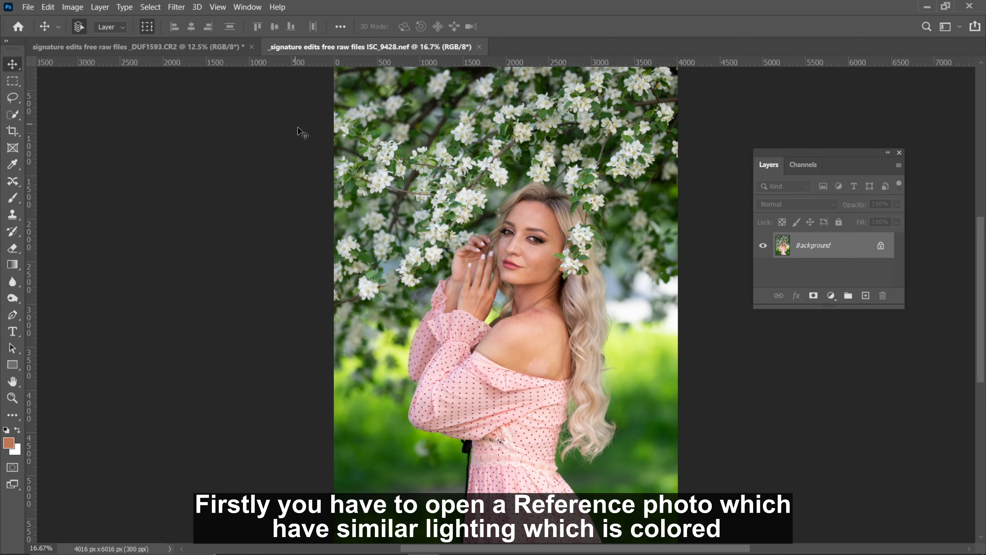
pyautogui.hotkey('ctrl', '+')
pyautogui.hotkey('ctrl', '+')
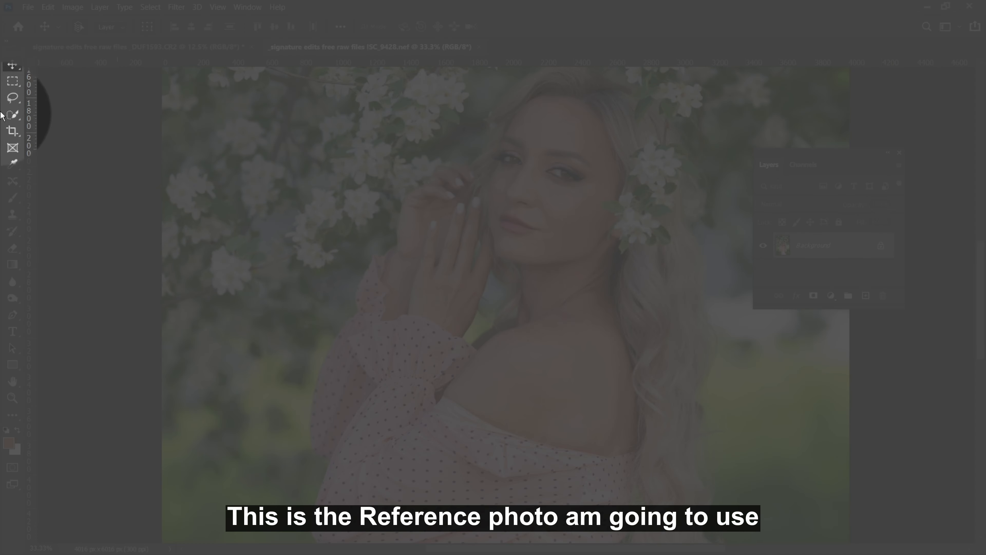
pyautogui.click(12, 98)
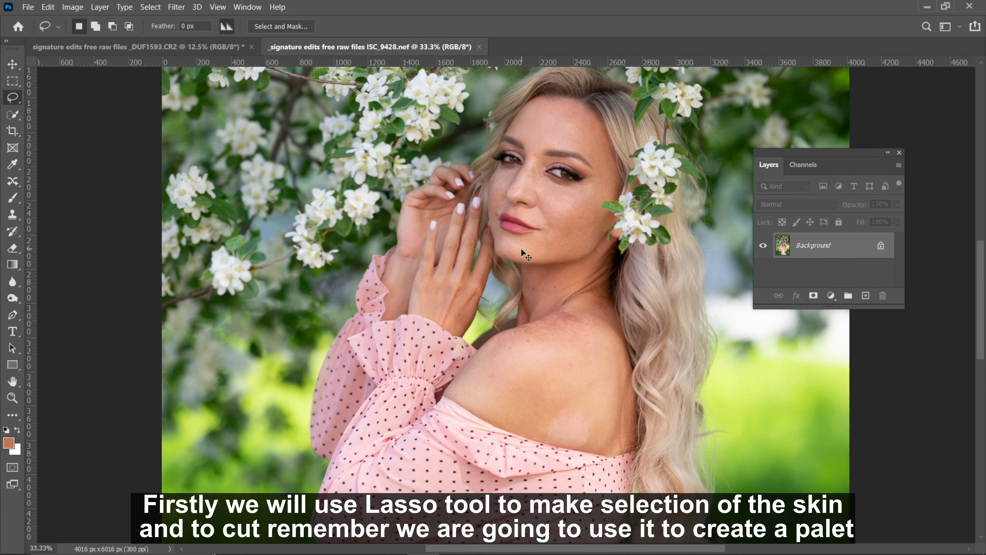
pyautogui.hotkey('ctrl', '+')
pyautogui.hotkey('ctrl', '+')
pyautogui.hotkey('ctrl', '-')
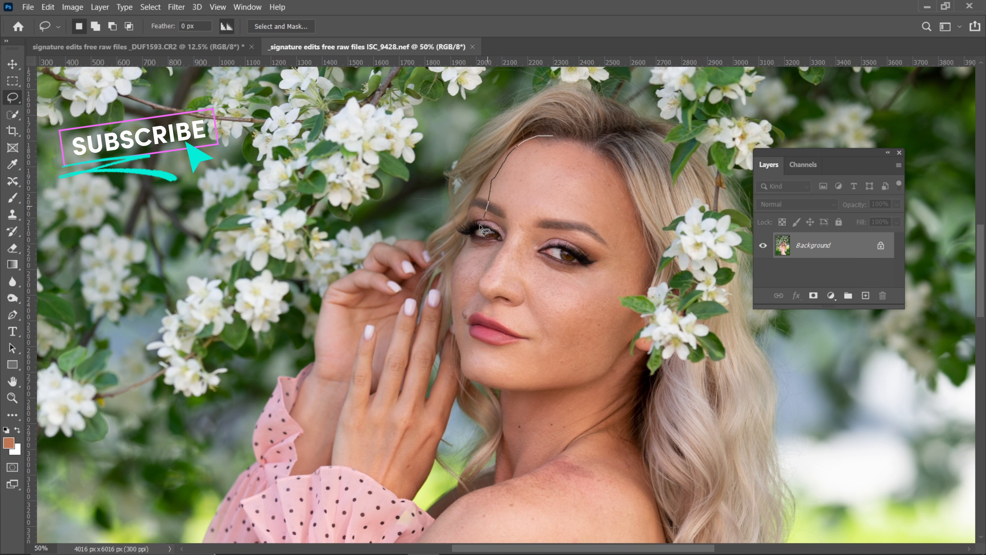
pyautogui.moveTo(461, 335); pyautogui.dragTo(497, 403)
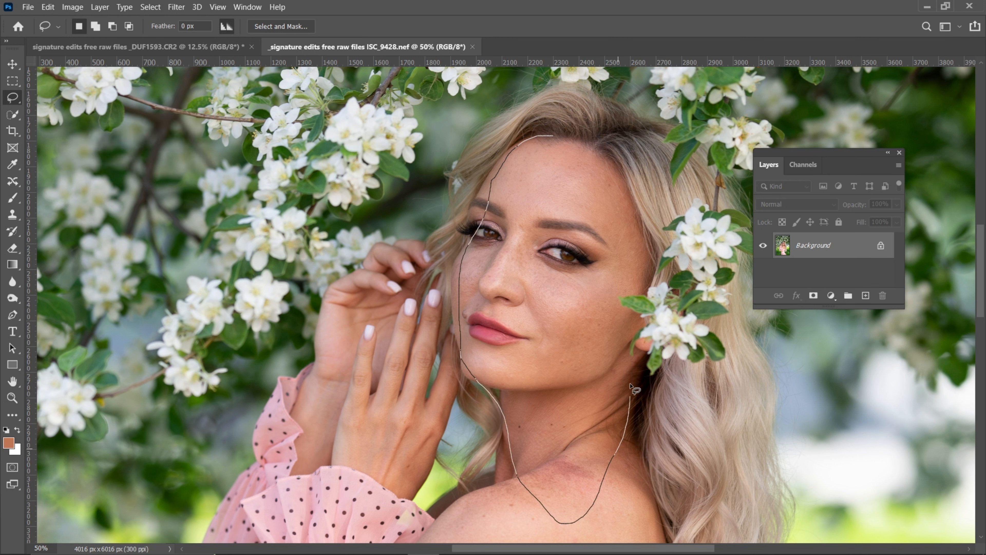
pyautogui.moveTo(630, 386)
pyautogui.mouseDown()
pyautogui.moveTo(616, 349)
pyautogui.moveTo(624, 290)
pyautogui.mouseUp()
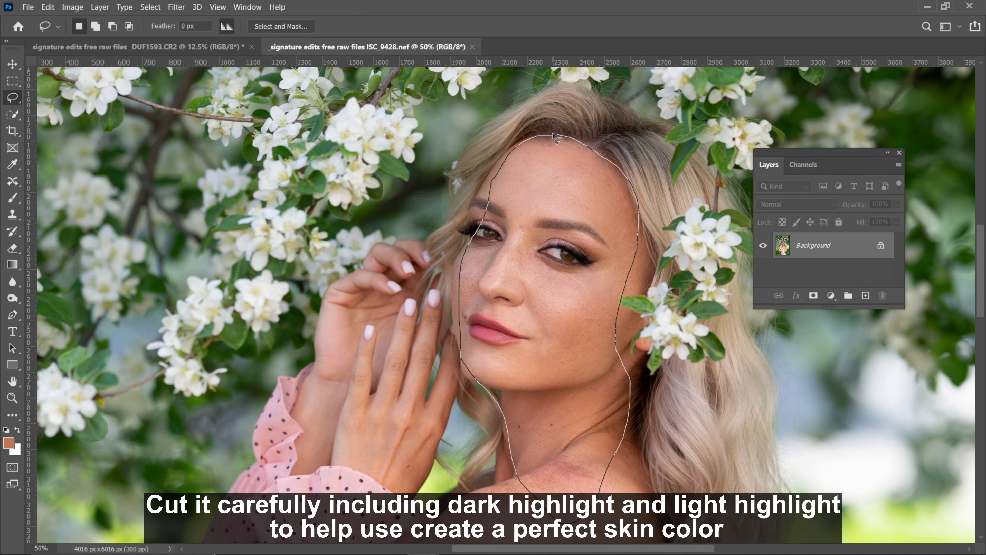
pyautogui.moveTo(554, 136); pyautogui.dragTo(556, 136)
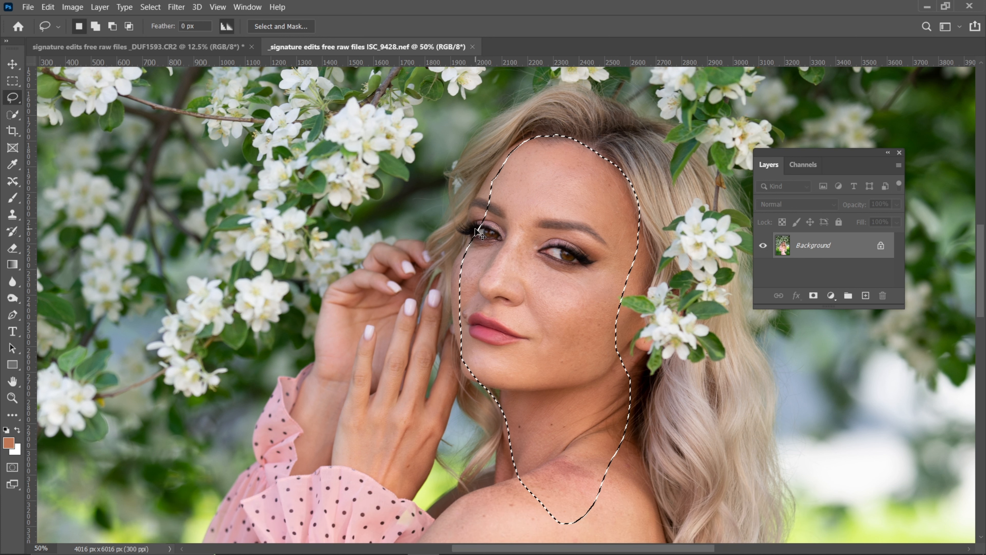
# Copy the selected skin to a new layer and place it in the black-and-white photo, on the background beside the woman's face
pyautogui.hotkey('ctrl', 'j')
pyautogui.click(12, 64)
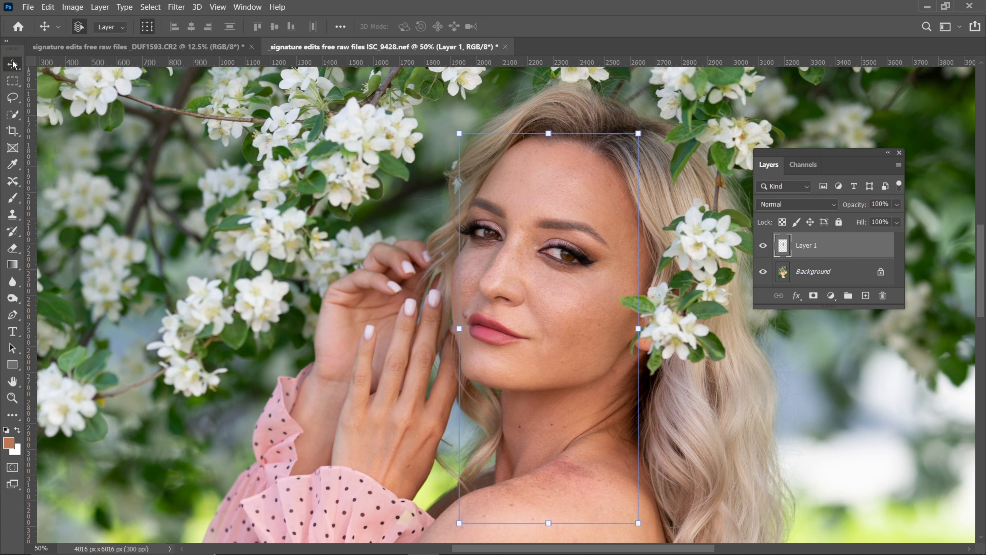
pyautogui.moveTo(542, 203)
pyautogui.mouseDown()
pyautogui.moveTo(536, 191)
pyautogui.moveTo(474, 190)
pyautogui.moveTo(544, 205)
pyautogui.moveTo(547, 216)
pyautogui.moveTo(155, 41)
pyautogui.moveTo(438, 253)
pyautogui.moveTo(418, 202)
pyautogui.moveTo(418, 304)
pyautogui.mouseUp()
pyautogui.hotkey('ctrl', '+')
pyautogui.hotkey('ctrl', '+')
pyautogui.hotkey('ctrl', '+')
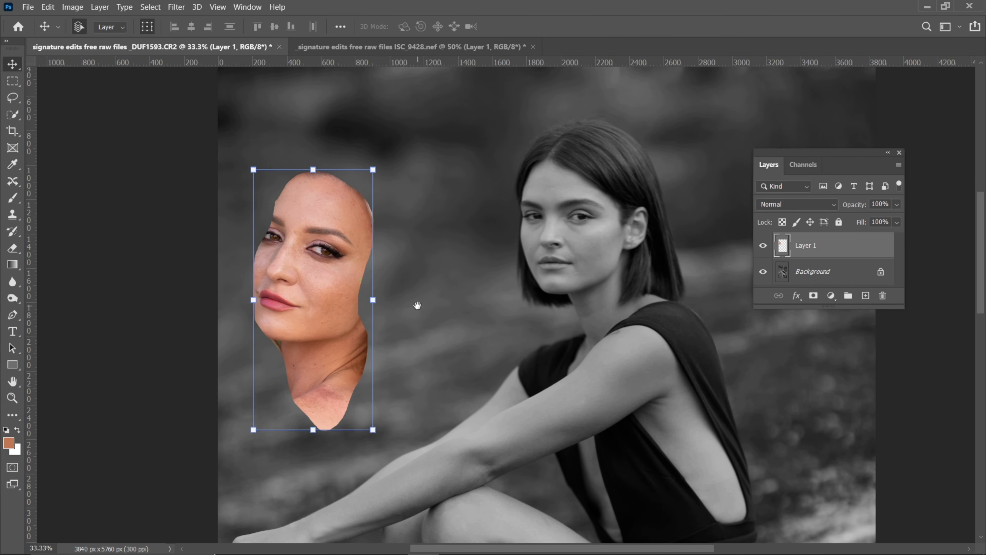
pyautogui.moveTo(306, 225); pyautogui.dragTo(285, 211)
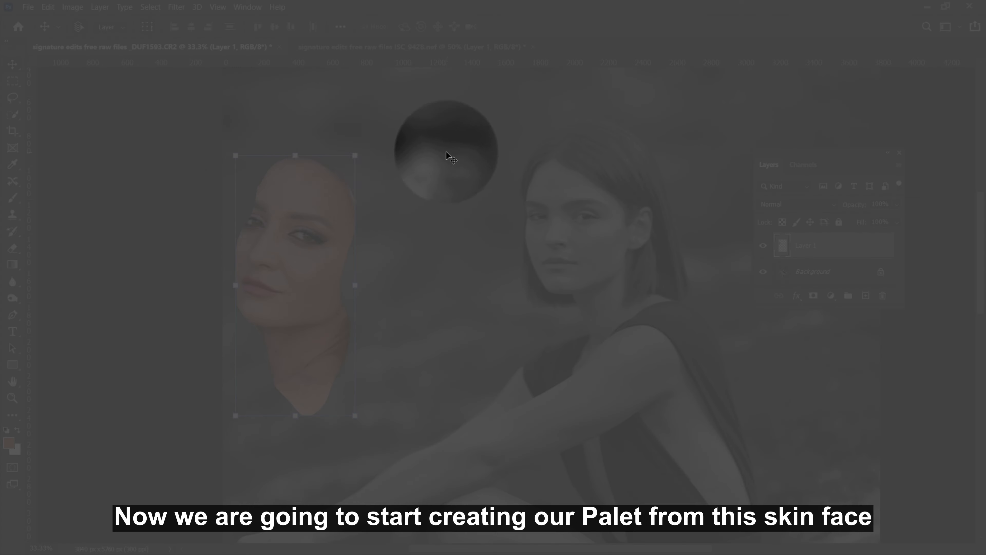
# Sample a light pink skin tone from the face cut-out, with the Eyedropper set to 5 by 5 Average and All Layers
pyautogui.click(12, 165)
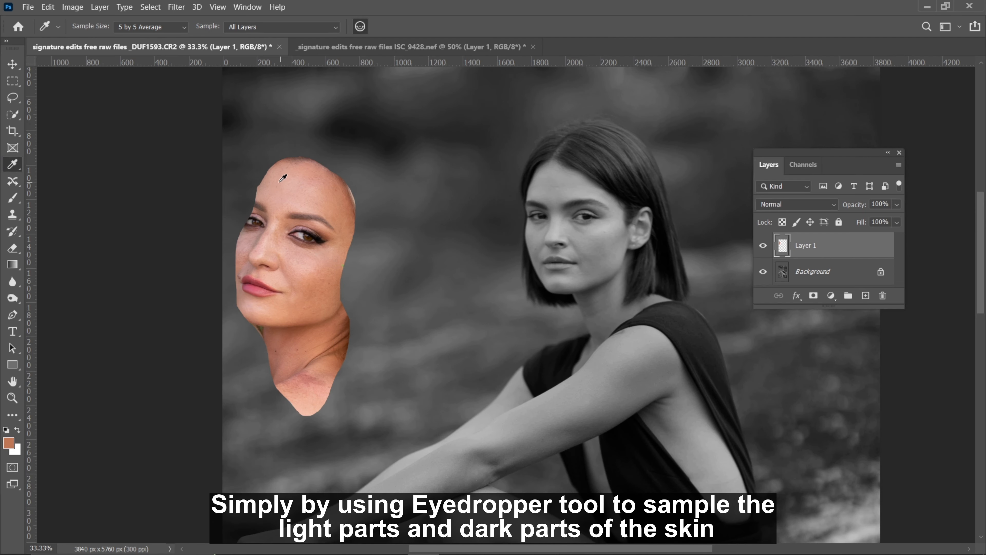
pyautogui.hotkey('ctrl', '+')
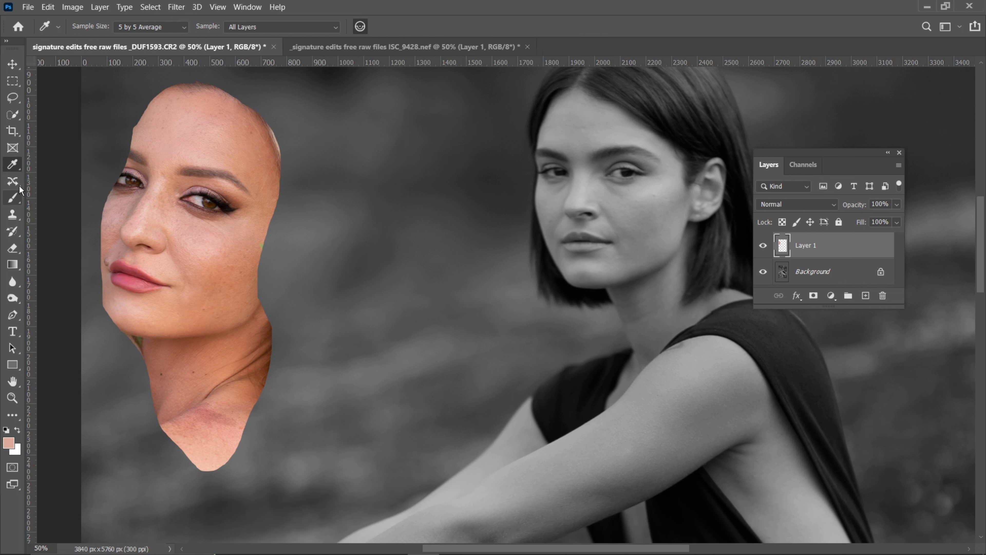
pyautogui.press('b')
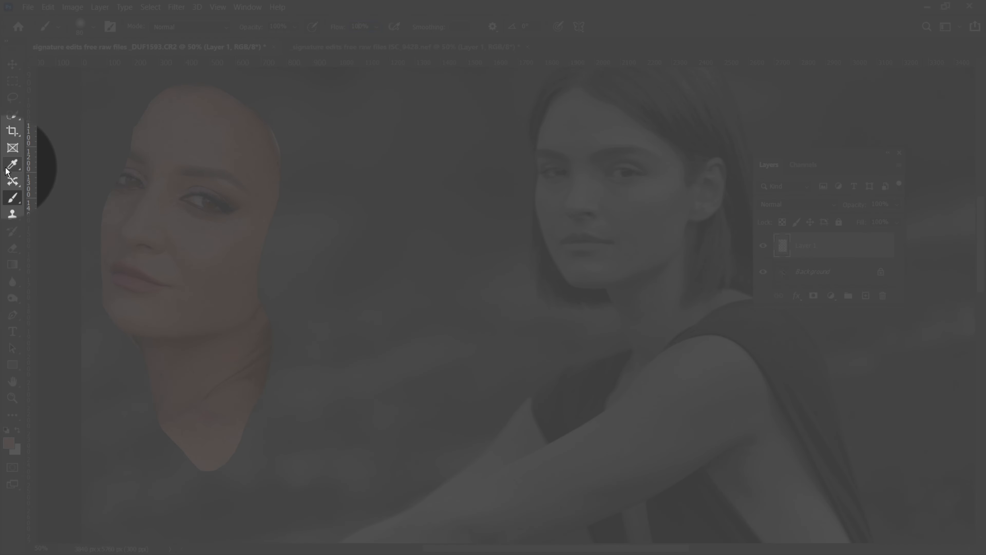
pyautogui.click(12, 164)
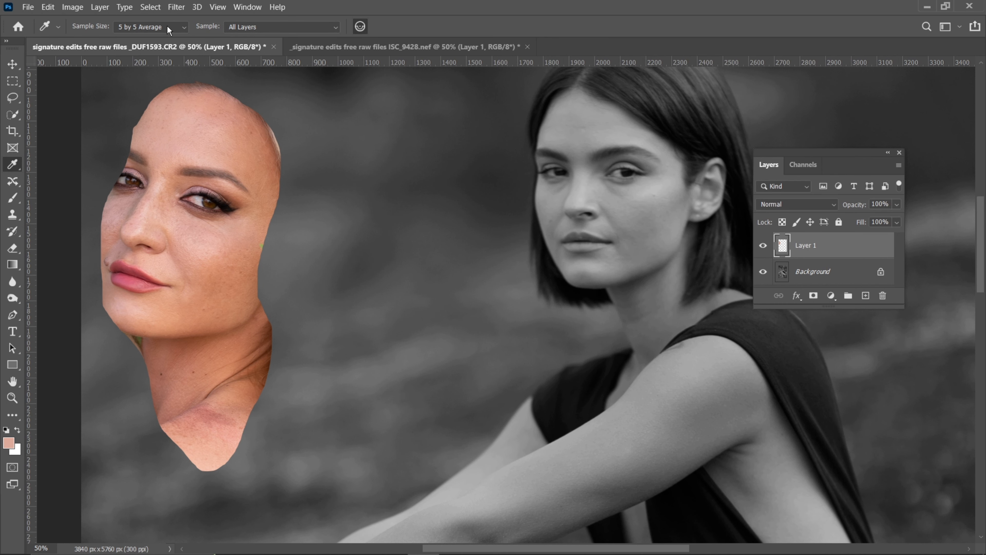
pyautogui.click(169, 30)
pyautogui.click(133, 60)
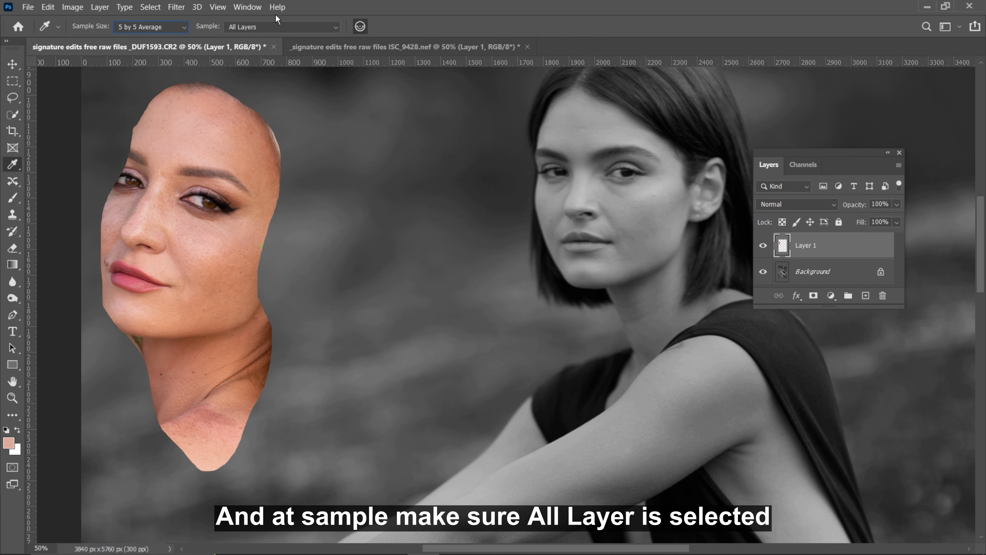
pyautogui.click(276, 27)
pyautogui.click(252, 58)
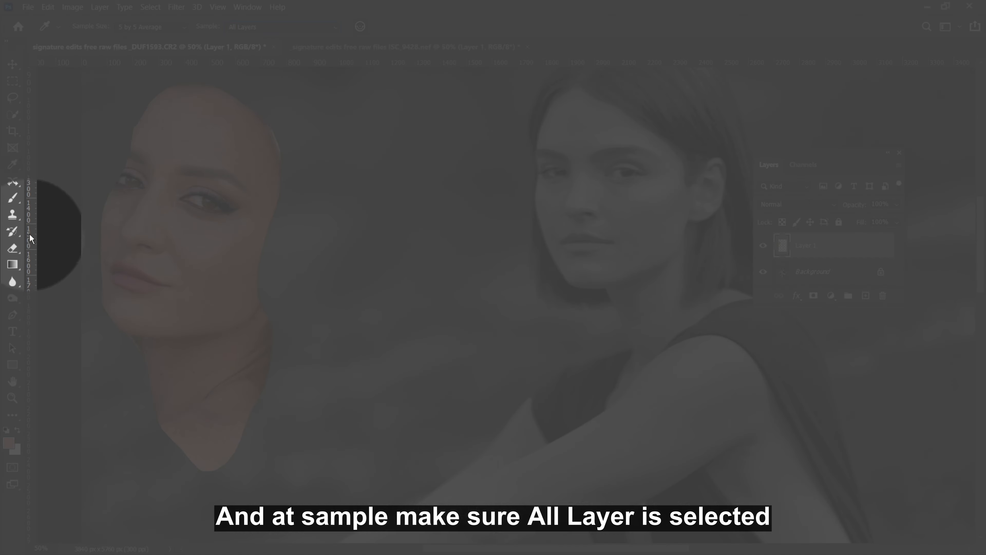
# Switch to the Brush tool and enlarge the brush to 300 px
pyautogui.click(12, 197)
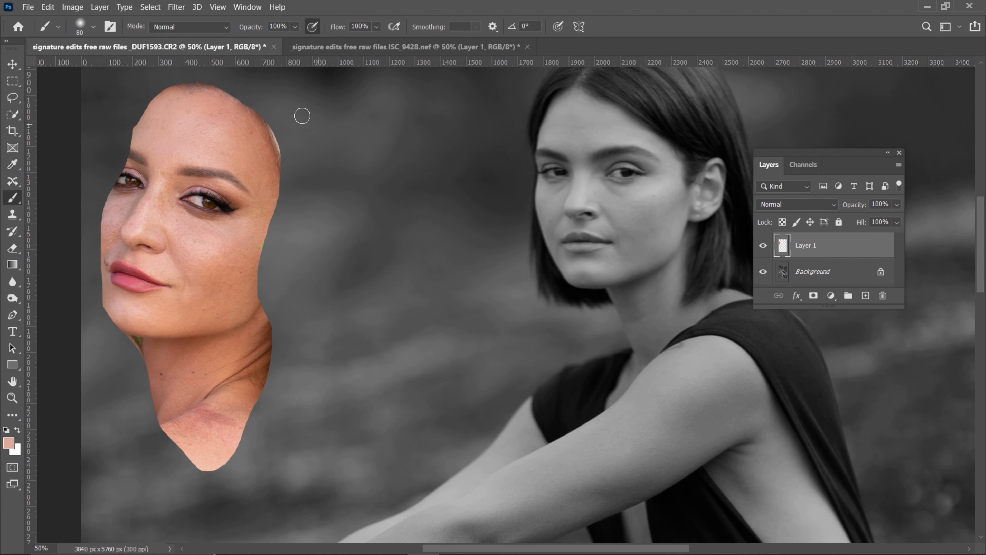
pyautogui.press(']')
pyautogui.press(']')
pyautogui.press(']')
pyautogui.click(322, 122)
pyautogui.moveTo(331, 123); pyautogui.dragTo(370, 120)
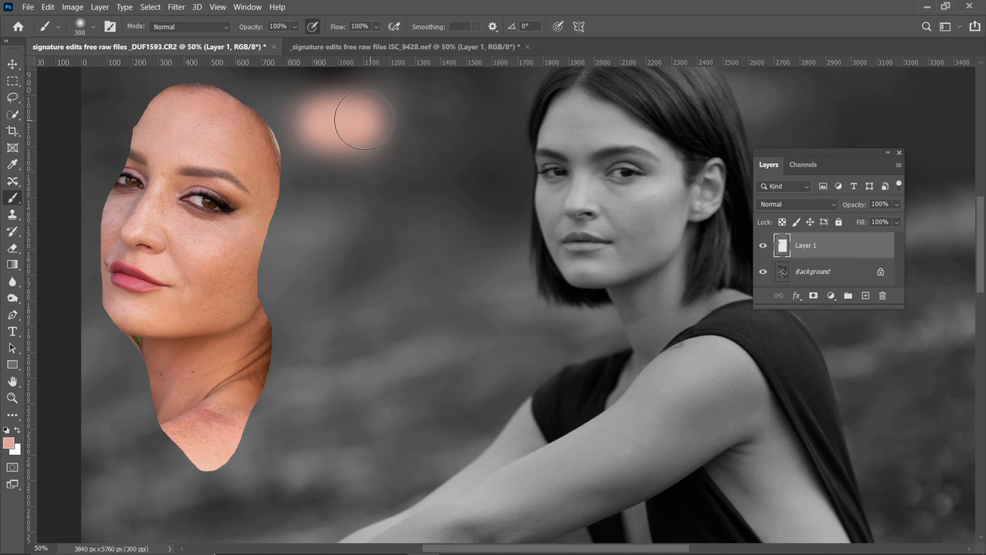
pyautogui.hotkey('ctrl', 'z')
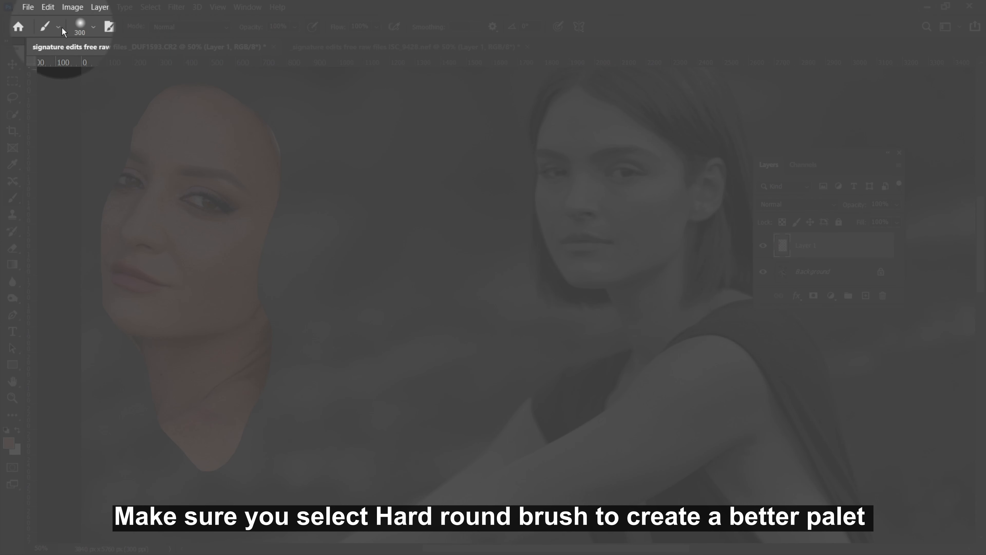
# Choose a hard round brush and paint a horizontal light pink swatch between the face cut-out and the woman
pyautogui.click(93, 26)
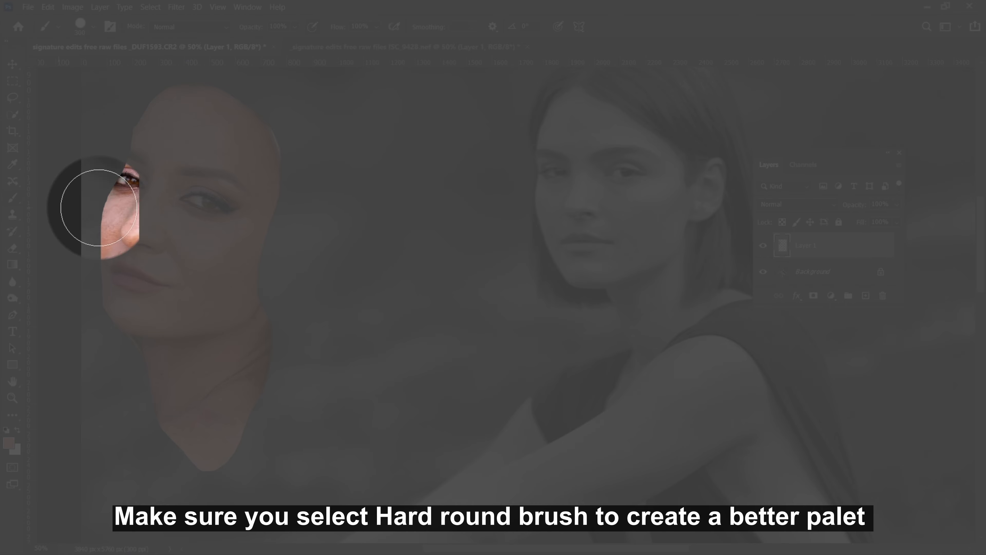
pyautogui.doubleClick(59, 210)
pyautogui.moveTo(332, 176); pyautogui.dragTo(462, 175)
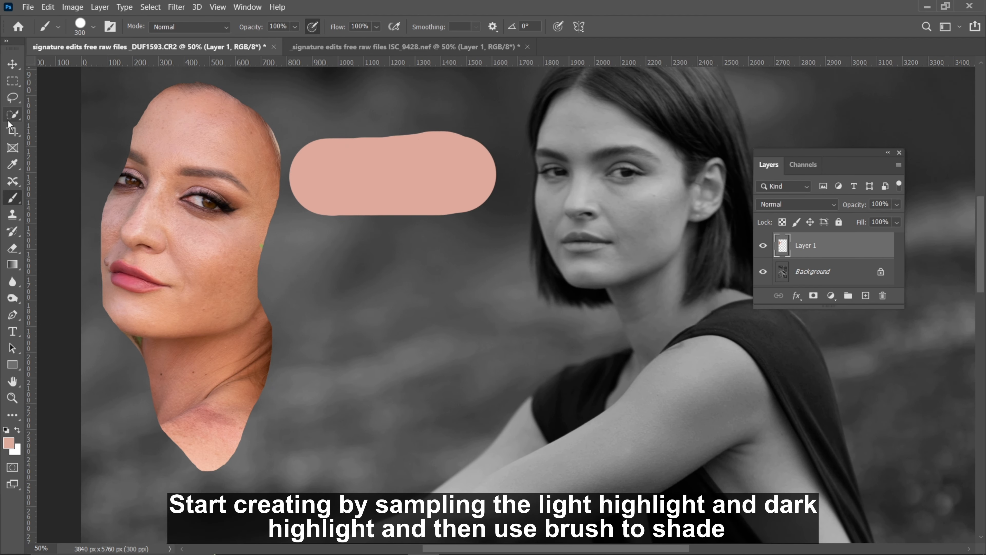
pyautogui.click(13, 165)
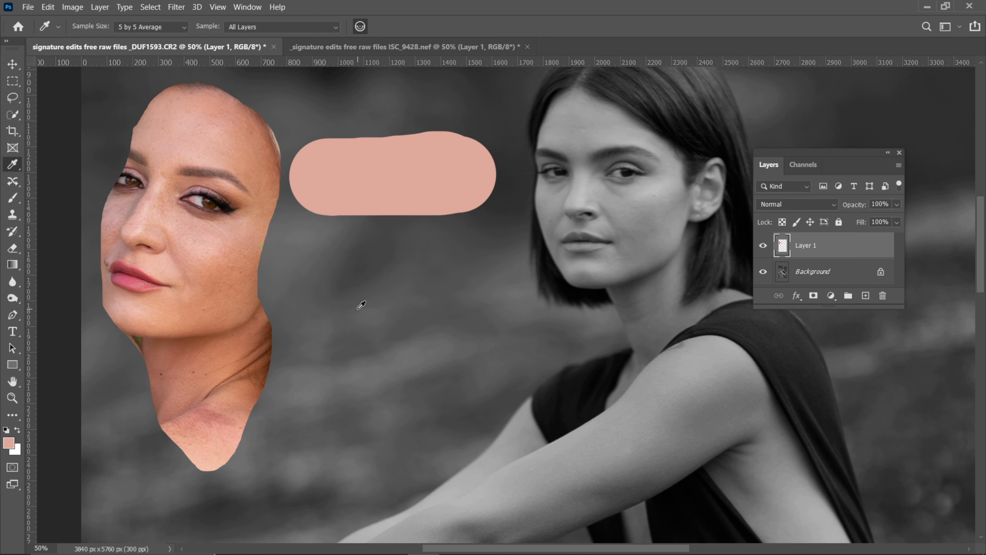
pyautogui.press('b')
pyautogui.moveTo(320, 252); pyautogui.dragTo(467, 251)
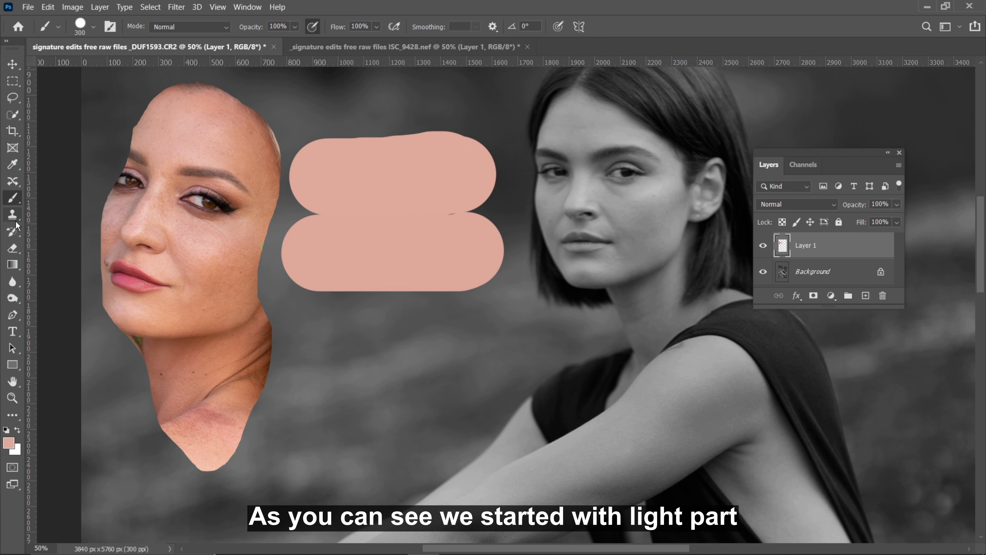
pyautogui.hotkey('ctrl', 'z')
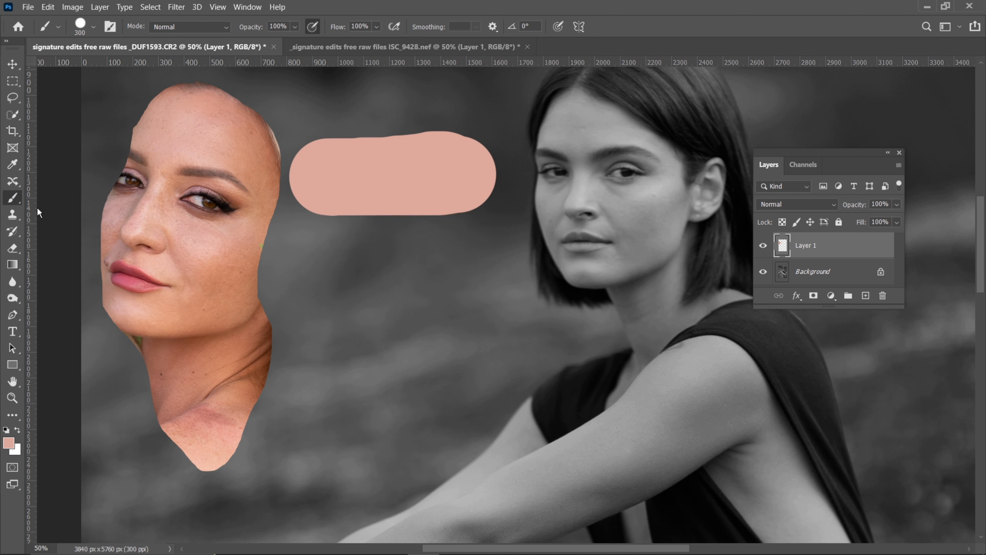
# Sample an orange-tan tone from the cut-out's cheek and paint a second horizontal swatch below the light pink one
pyautogui.click(13, 165)
pyautogui.click(242, 266)
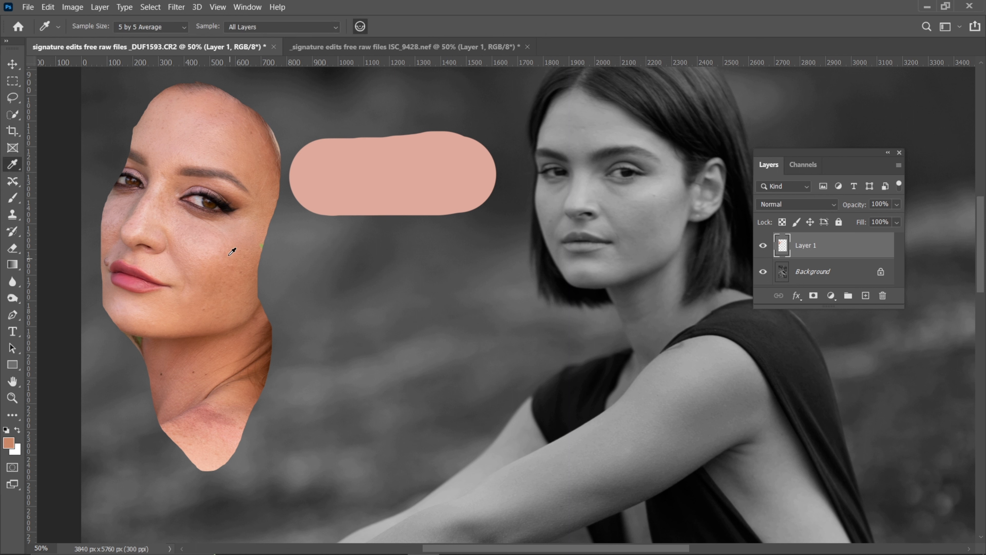
pyautogui.click(13, 197)
pyautogui.moveTo(326, 238)
pyautogui.mouseDown()
pyautogui.moveTo(326, 249)
pyautogui.moveTo(462, 239)
pyautogui.mouseUp()
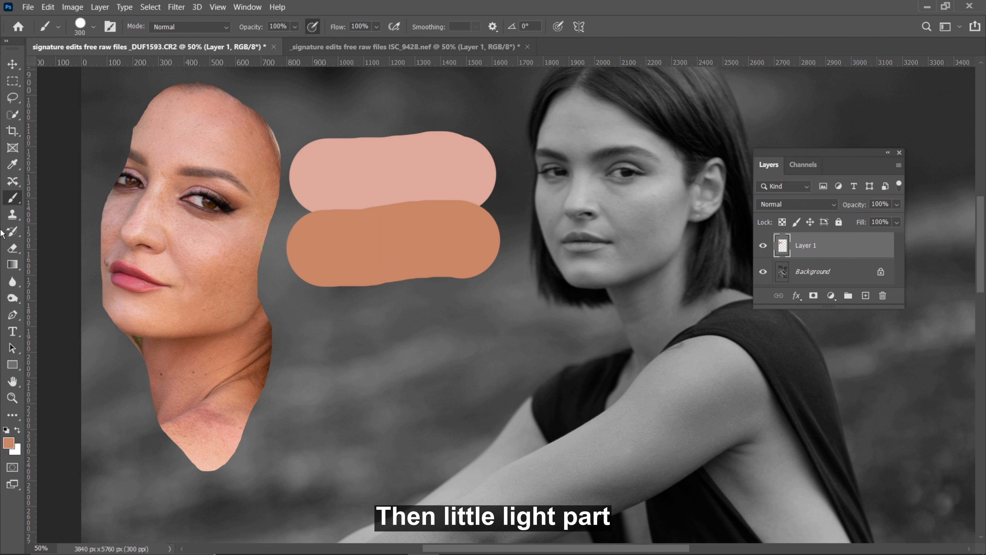
# Sample a reddish-pink tone from the cut-out's neck and paint a third horizontal swatch below the orange-tan one
pyautogui.click(10, 166)
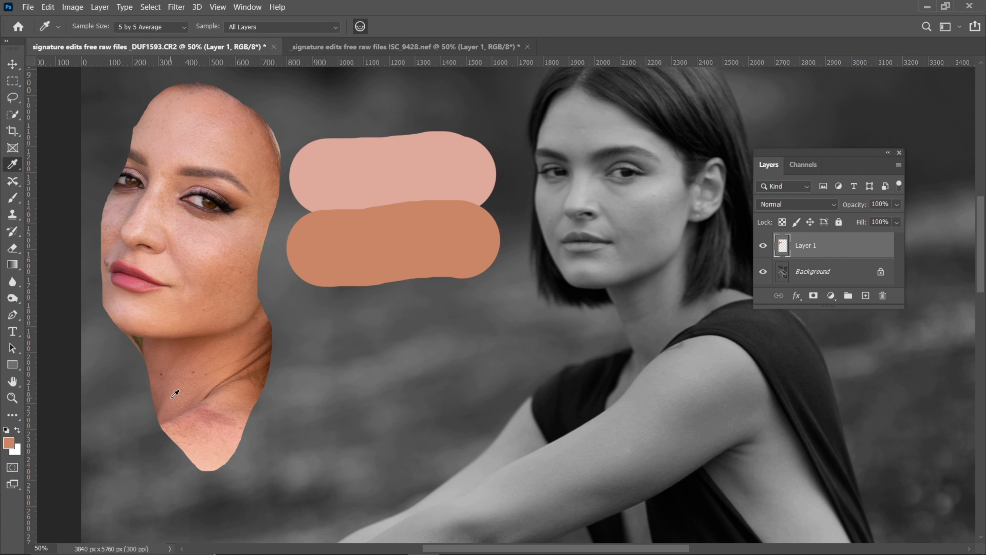
pyautogui.click(13, 197)
pyautogui.moveTo(331, 321); pyautogui.dragTo(468, 307)
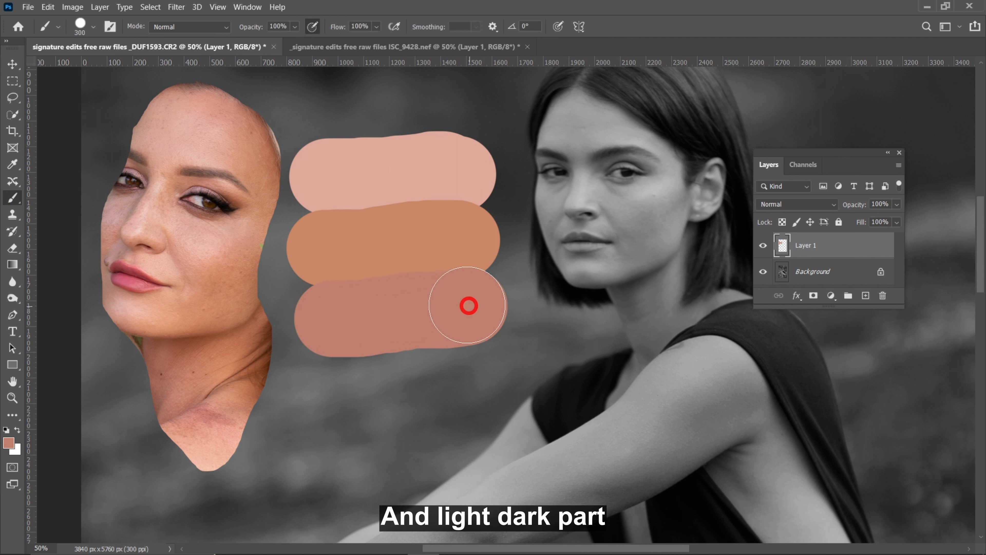
# Sample a dark brown skin tone from the cut-out and paint a fourth horizontal swatch below the reddish-pink one
pyautogui.click(10, 165)
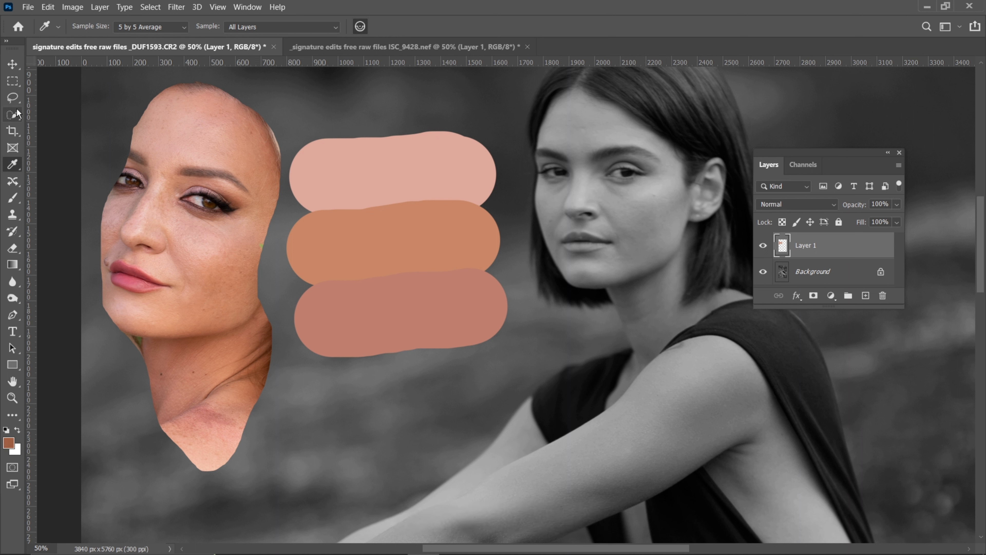
pyautogui.click(12, 197)
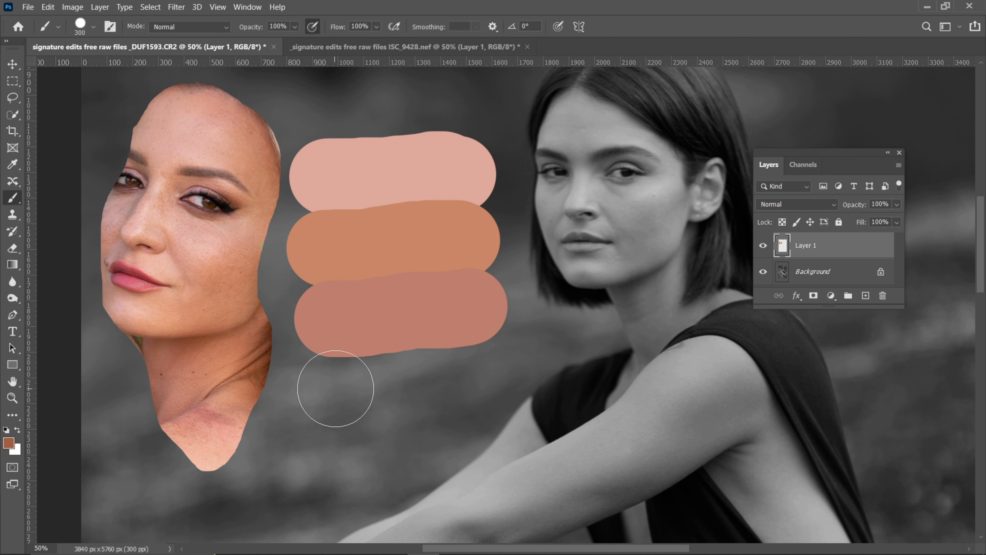
pyautogui.moveTo(334, 391); pyautogui.dragTo(483, 369)
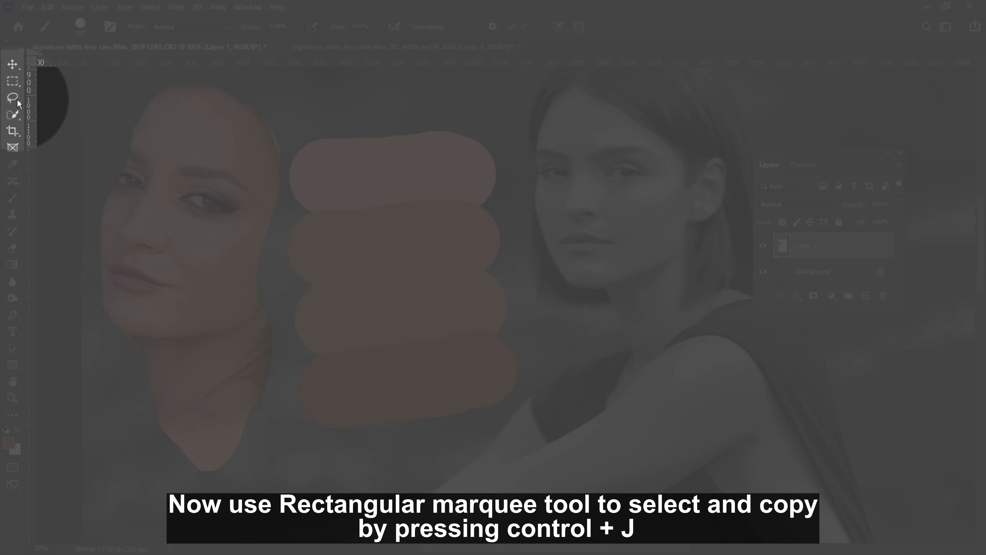
# Marquee-select a tall rectangle inside the four stacked skin-tone swatches and copy it to a new layer
pyautogui.click(13, 81)
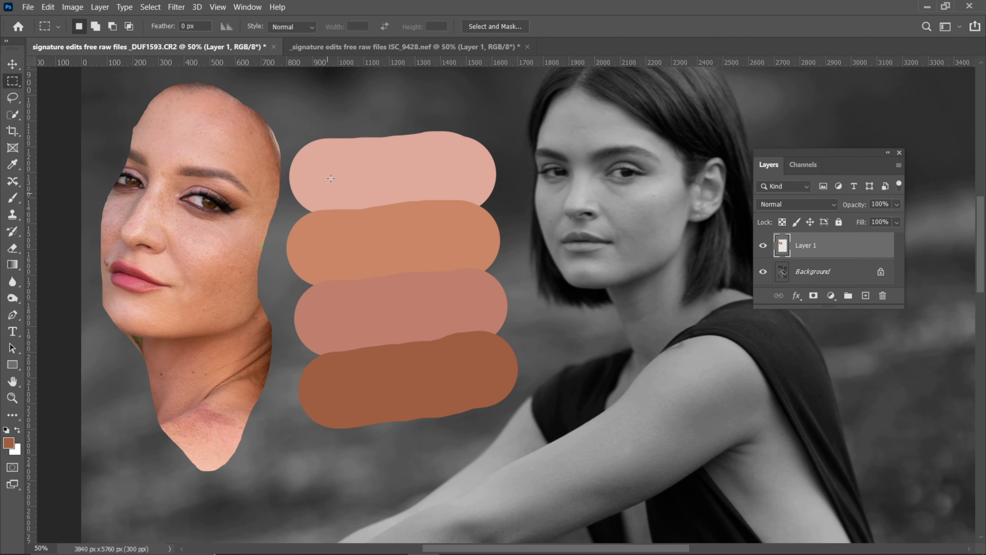
pyautogui.moveTo(335, 142); pyautogui.dragTo(459, 403)
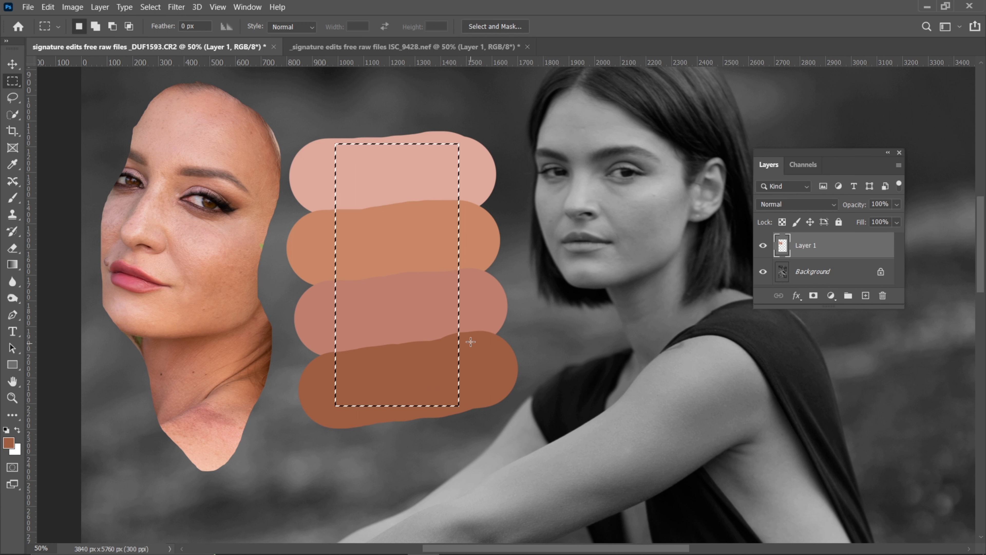
pyautogui.hotkey('ctrl', 'j')
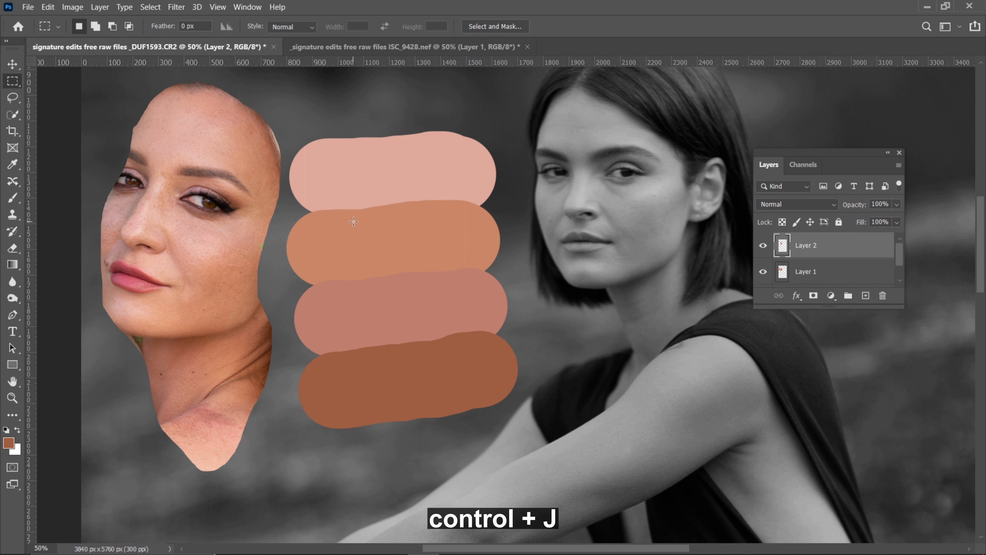
# Delete the layer holding the face cut-out and original swatches, and move the rectangular palette near the photo's left edge
pyautogui.press('v')
pyautogui.moveTo(205, 191)
pyautogui.mouseDown()
pyautogui.moveTo(197, 206)
pyautogui.moveTo(198, 191)
pyautogui.mouseUp()
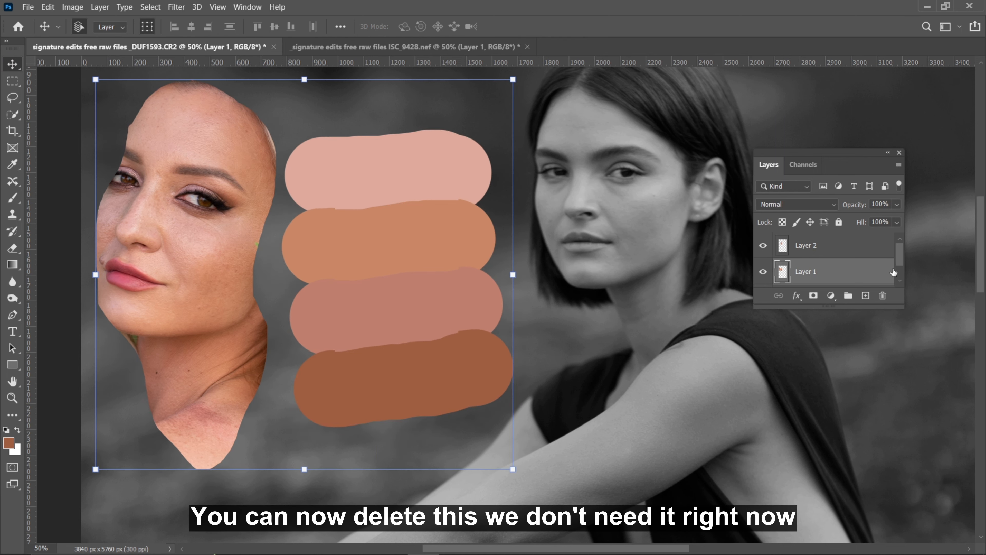
pyautogui.moveTo(829, 271); pyautogui.dragTo(882, 295)
pyautogui.moveTo(385, 194); pyautogui.dragTo(144, 183)
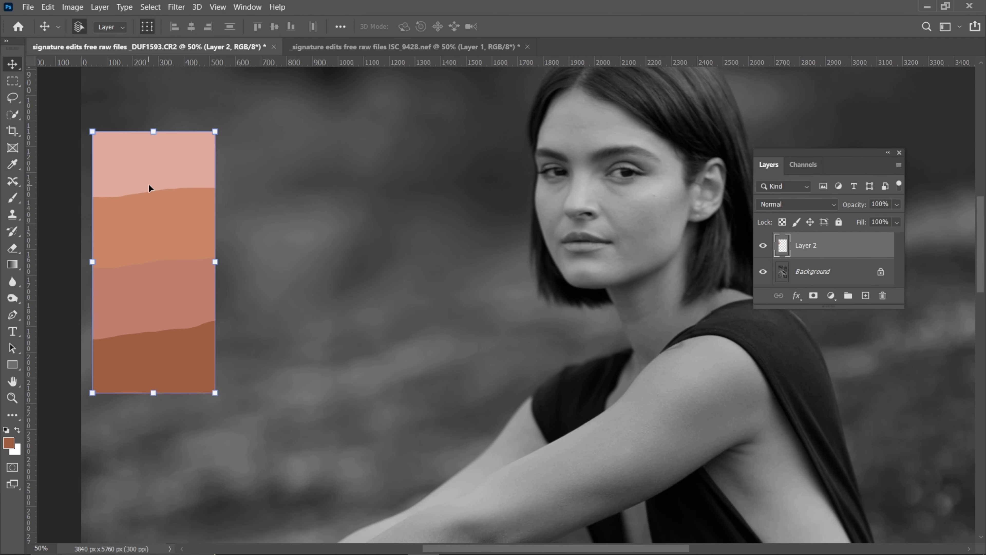
# Add a Gradient Map adjustment layer above the palette layer
pyautogui.hotkey('ctrl', '-')
pyautogui.moveTo(335, 235); pyautogui.dragTo(347, 211)
pyautogui.hotkey('ctrl', '-')
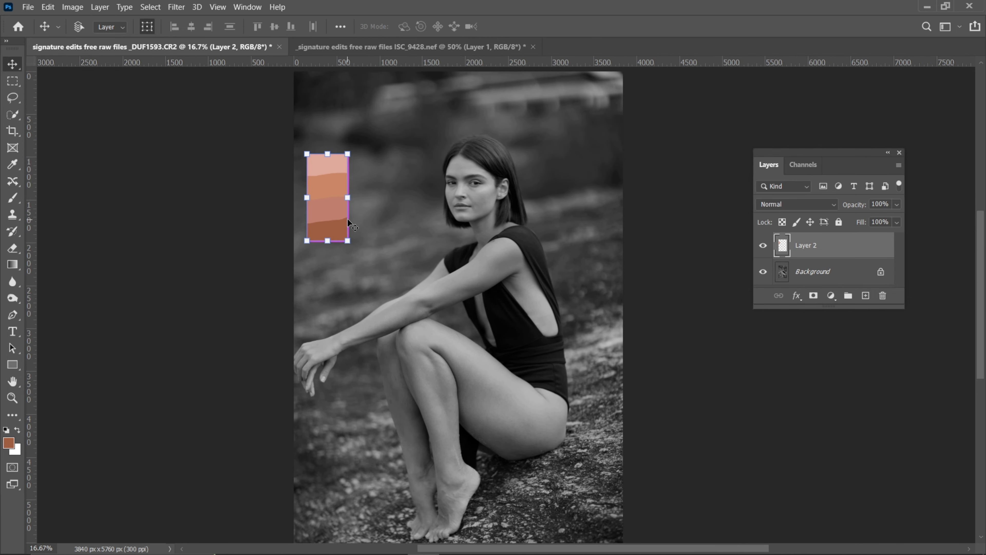
pyautogui.hotkey('ctrl', '-')
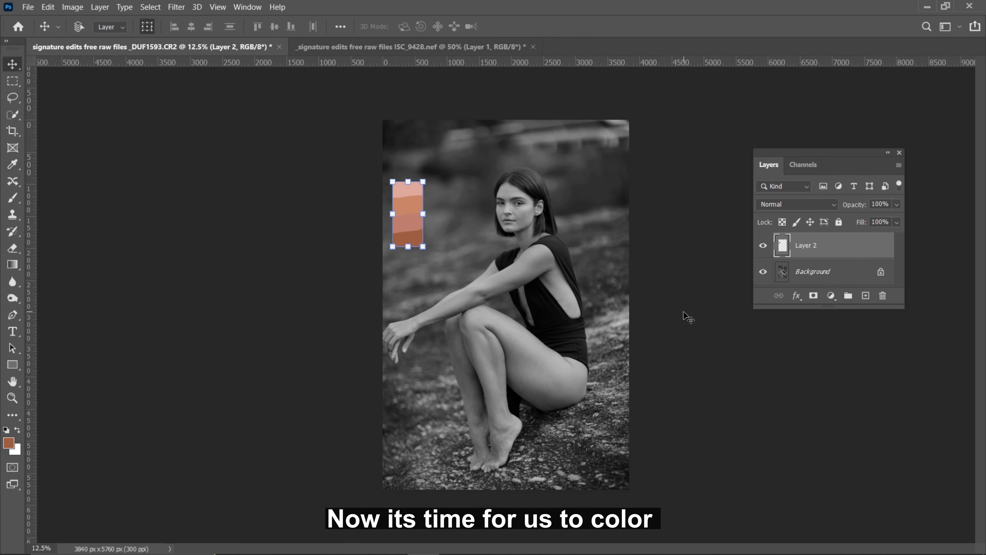
pyautogui.hotkey('ctrl', '+')
pyautogui.hotkey('ctrl', '-')
pyautogui.moveTo(413, 172); pyautogui.dragTo(331, 46)
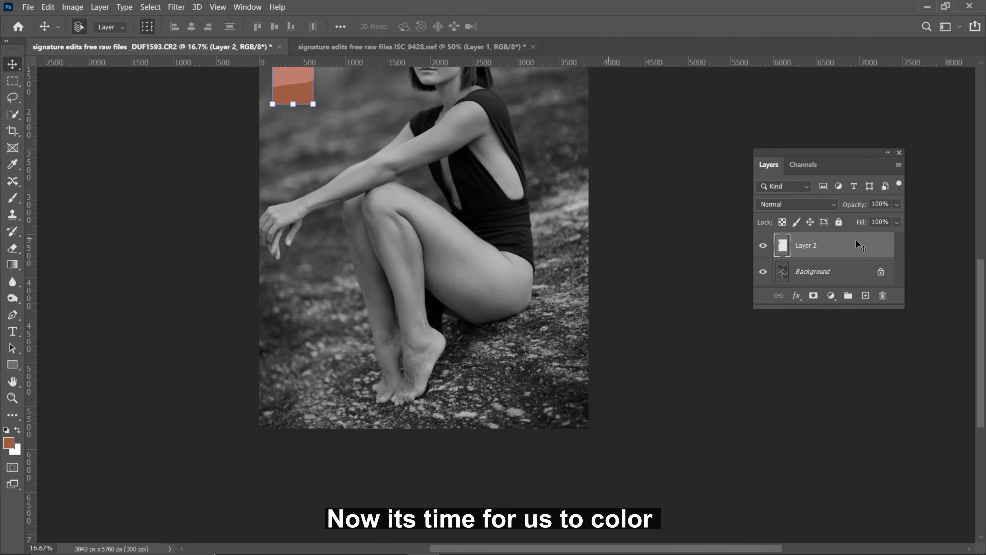
pyautogui.hotkey('ctrl', '+')
pyautogui.moveTo(365, 143); pyautogui.dragTo(448, 214)
pyautogui.hotkey('ctrl', '-')
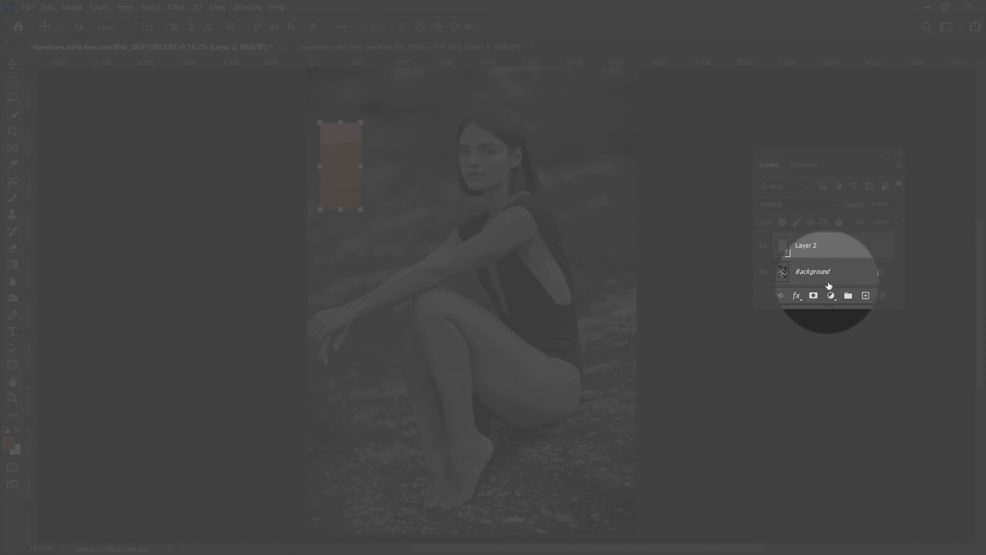
pyautogui.click(832, 296)
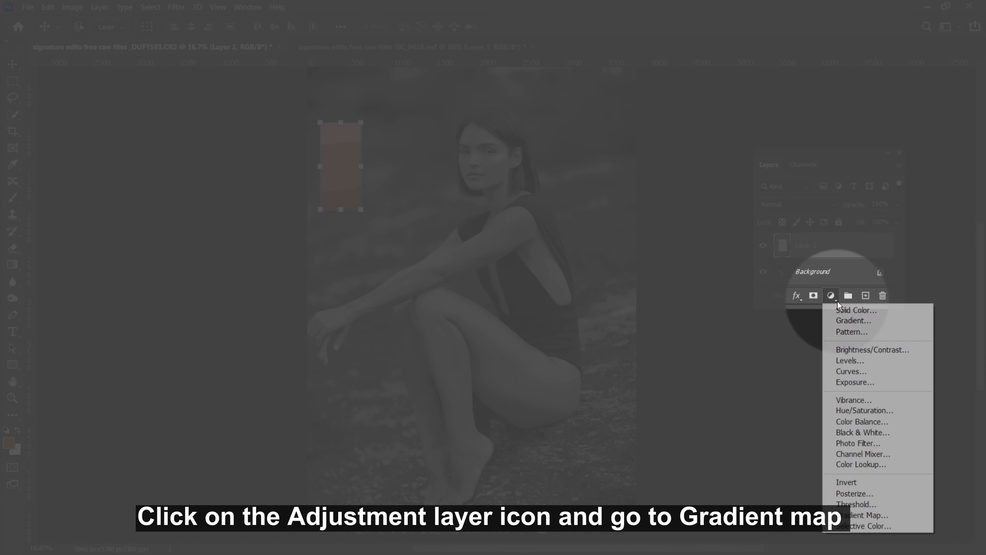
pyautogui.click(861, 516)
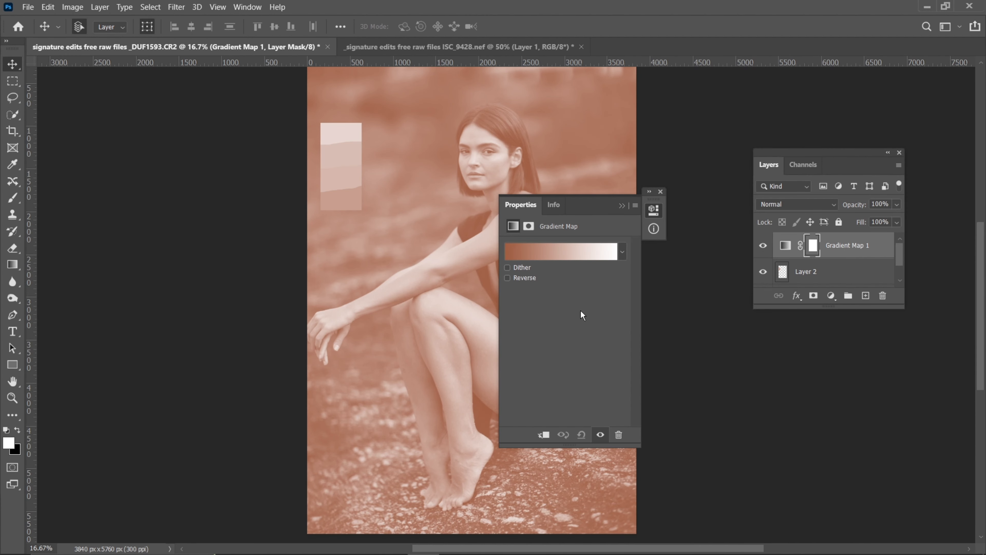
pyautogui.click(549, 255)
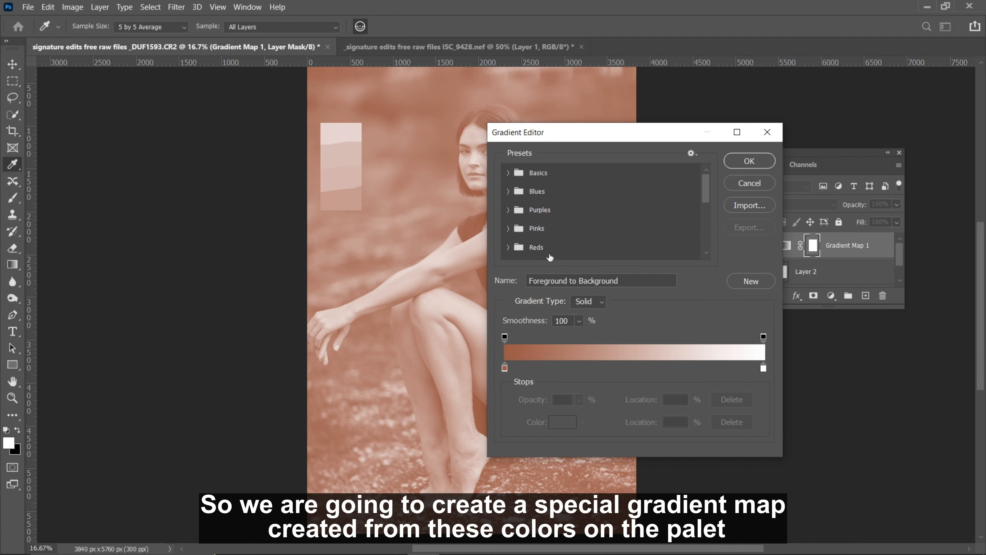
pyautogui.click(764, 368)
pyautogui.click(562, 423)
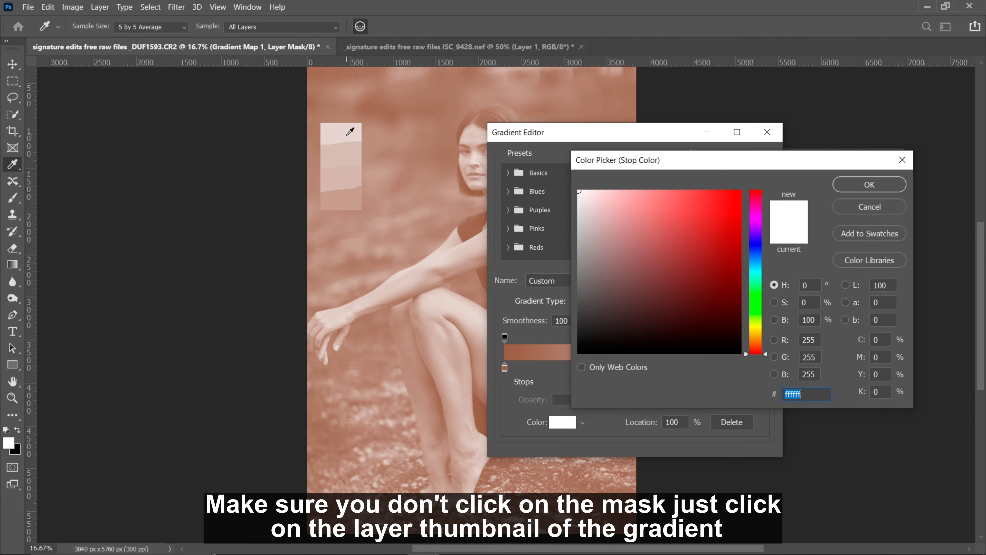
pyautogui.click(902, 161)
pyautogui.click(767, 132)
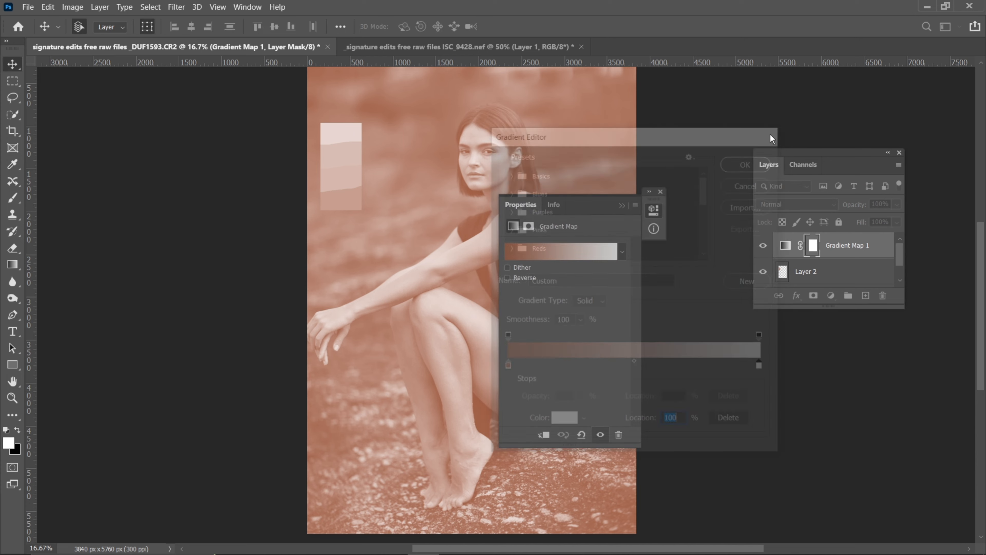
# Target the Gradient Map layer's adjustment thumbnail instead of its mask
pyautogui.click(786, 246)
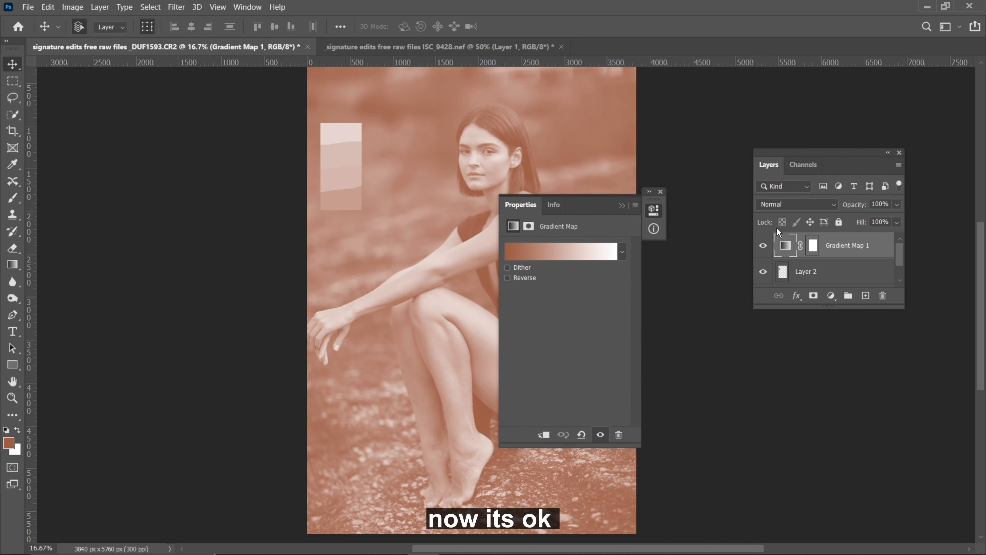
pyautogui.click(580, 254)
pyautogui.click(763, 368)
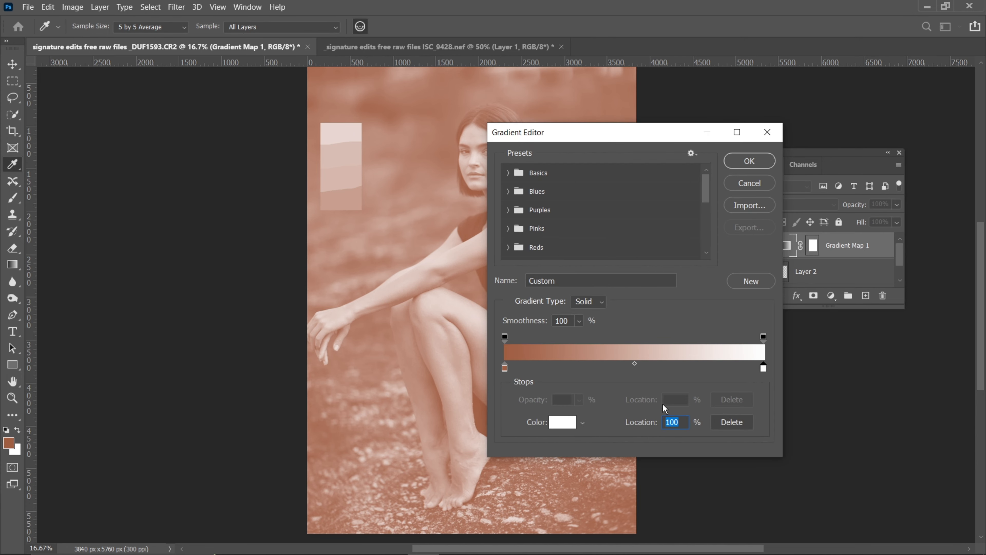
pyautogui.click(567, 424)
pyautogui.hotkey('ctrl', '+')
pyautogui.hotkey('ctrl', '+')
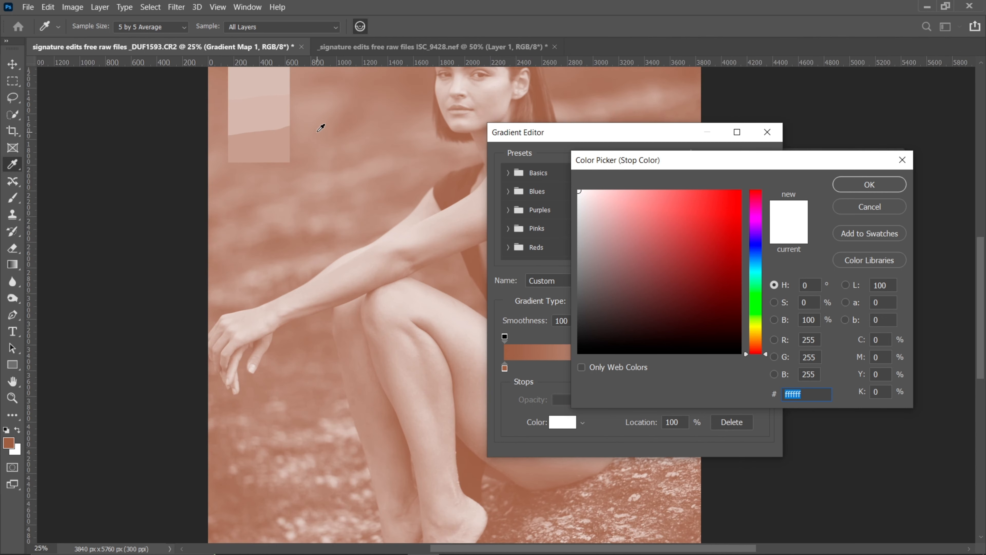
pyautogui.moveTo(249, 137); pyautogui.dragTo(323, 323)
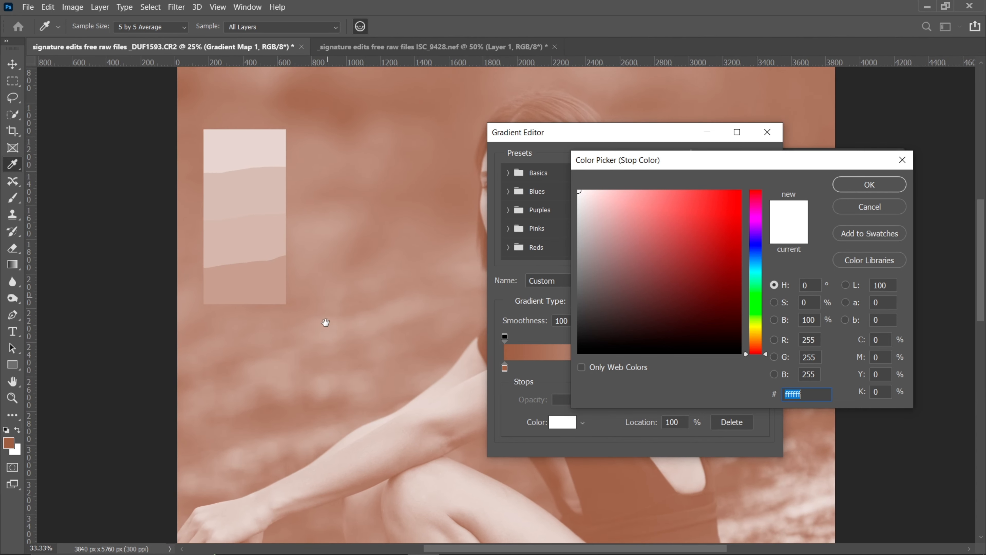
pyautogui.click(245, 147)
pyautogui.click(244, 146)
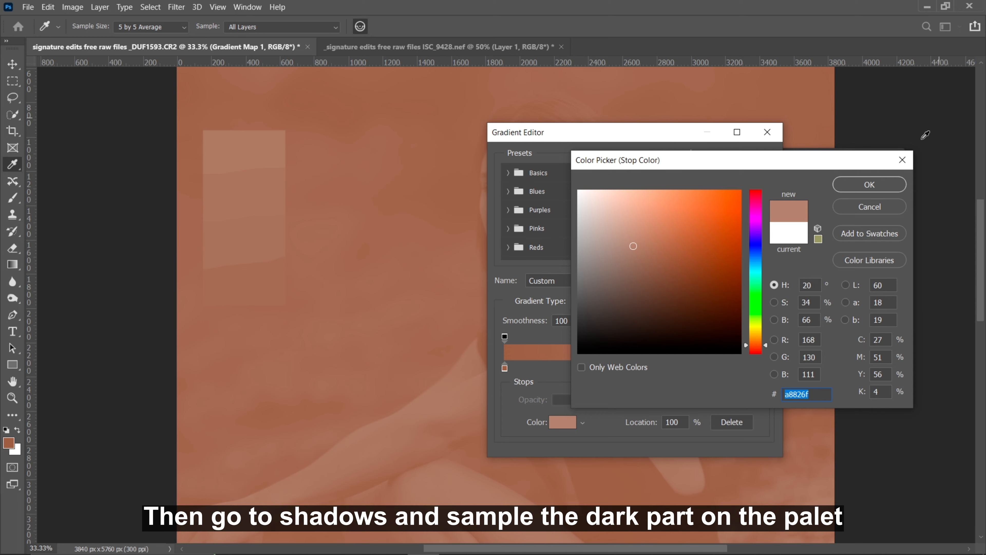
pyautogui.click(870, 184)
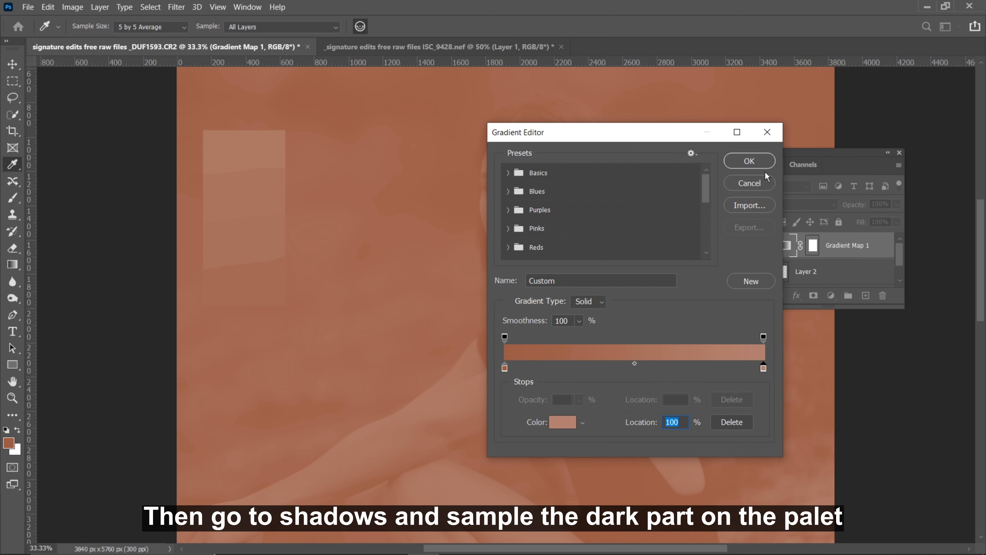
pyautogui.click(767, 133)
# Recolour the gradient's white highlight stop at 100% by sampling the palette's light pink swatch once
pyautogui.click(558, 253)
pyautogui.click(764, 368)
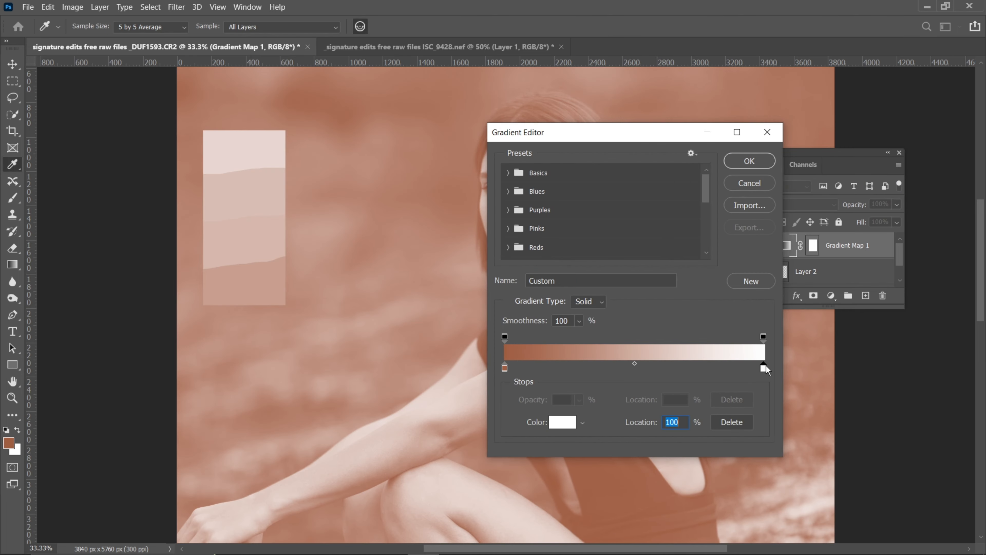
pyautogui.click(563, 422)
pyautogui.click(255, 145)
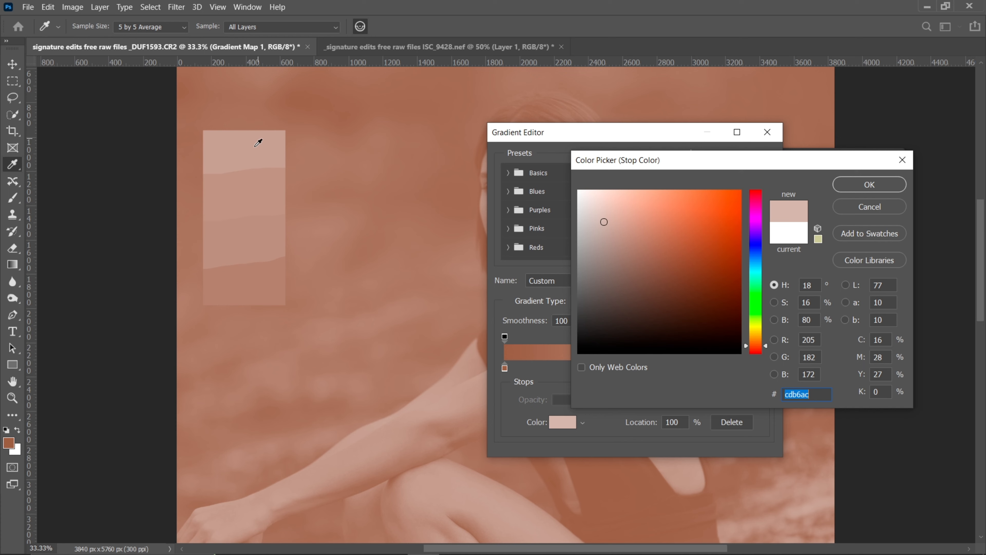
pyautogui.click(870, 184)
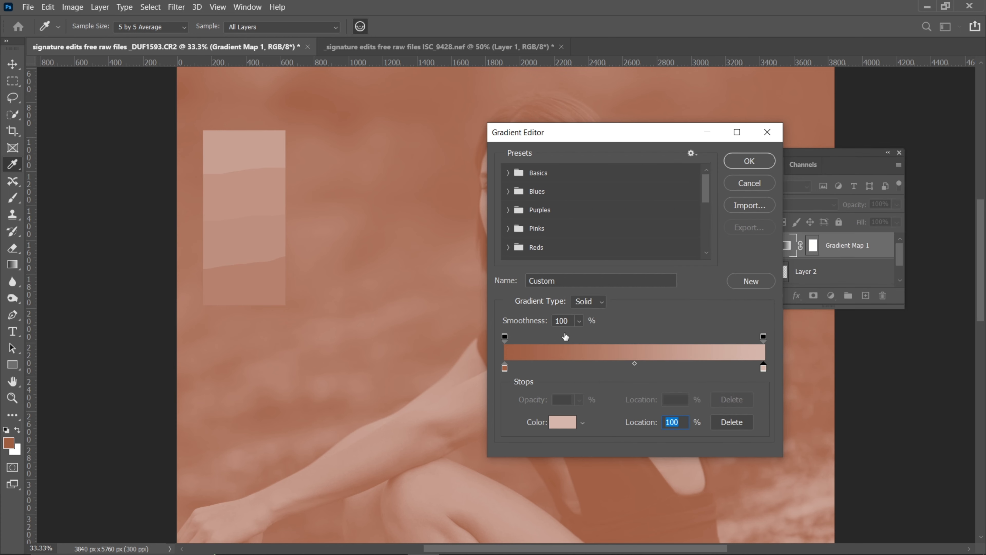
# Recolour the gradient's shadow stop at 0% by sampling the palette's darkest swatch
pyautogui.click(505, 368)
pyautogui.click(562, 423)
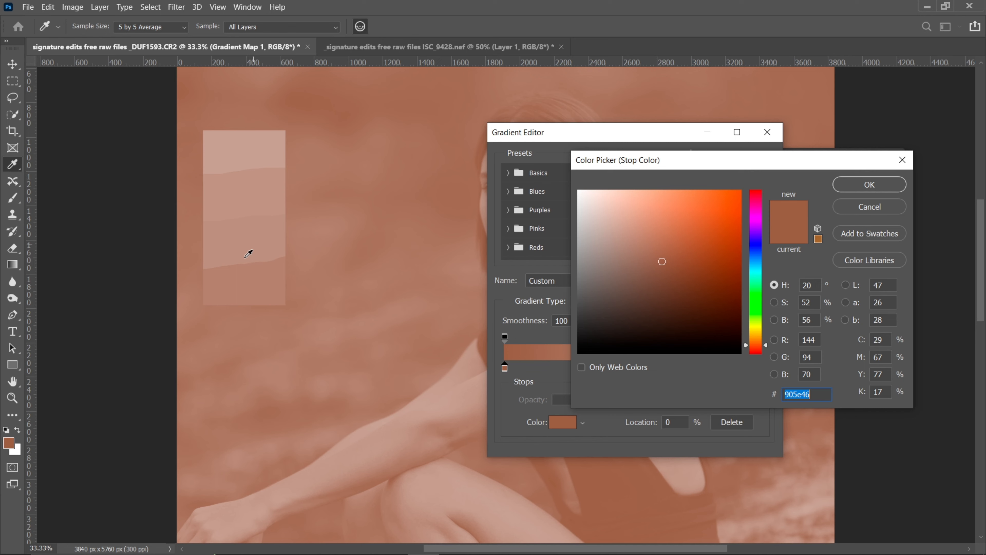
pyautogui.click(248, 283)
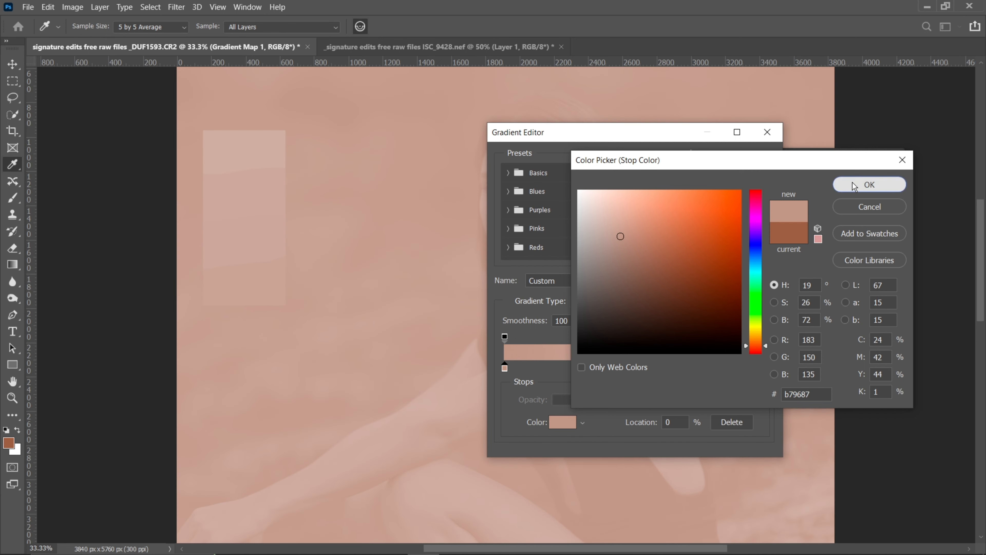
pyautogui.click(853, 184)
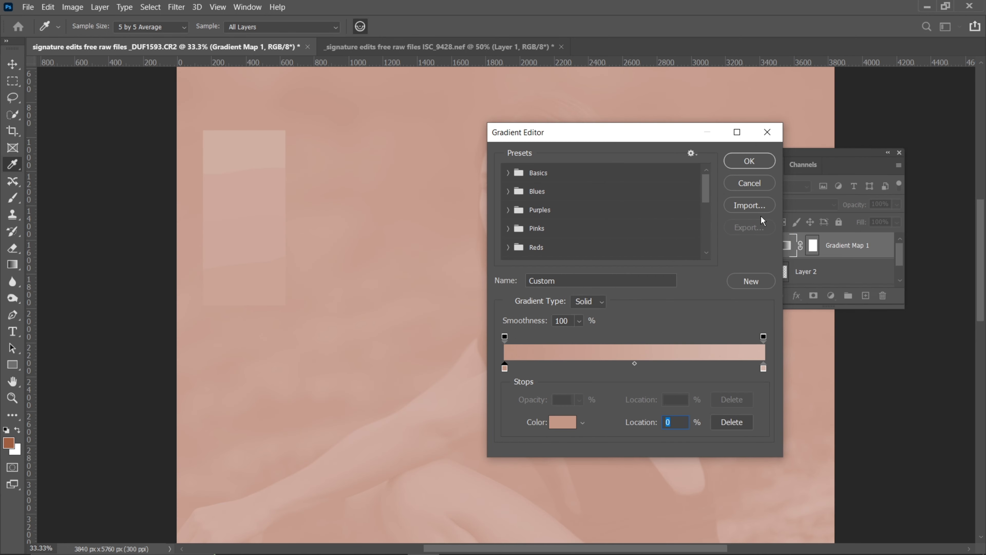
# Add gradient colour stops at 35% and 64%, sampling the palette's reddish-pink swatch for the darker one and its orange-tan swatch for the lighter
pyautogui.click(595, 367)
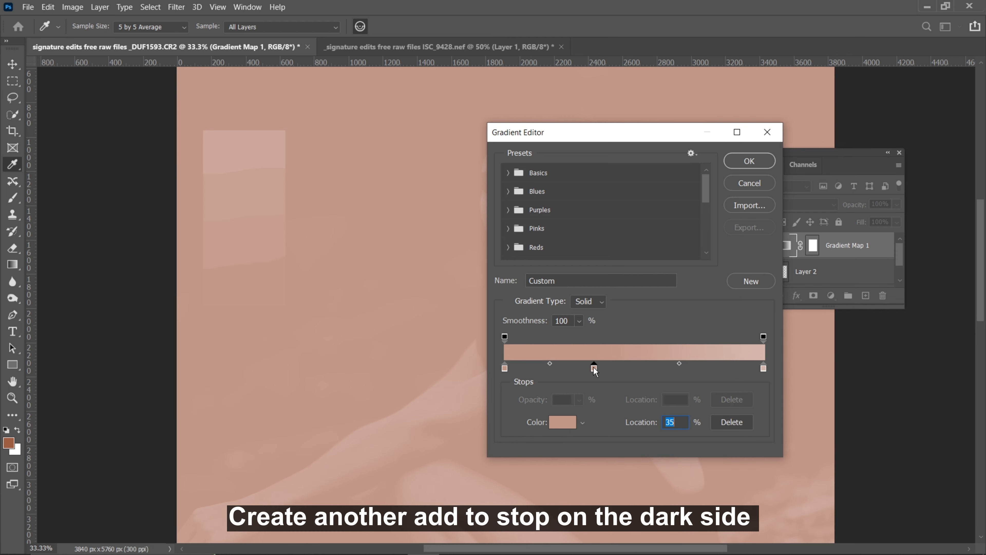
pyautogui.click(560, 428)
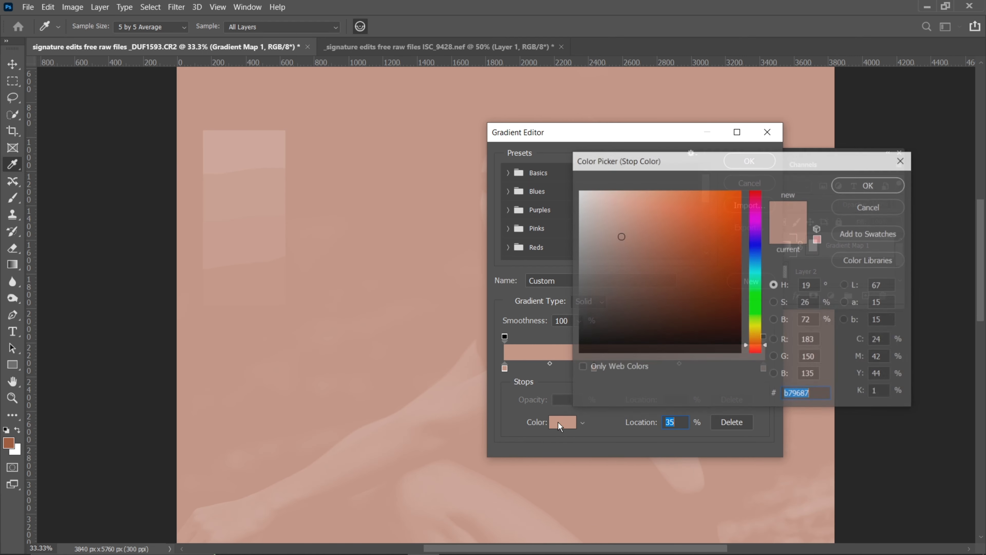
pyautogui.click(232, 246)
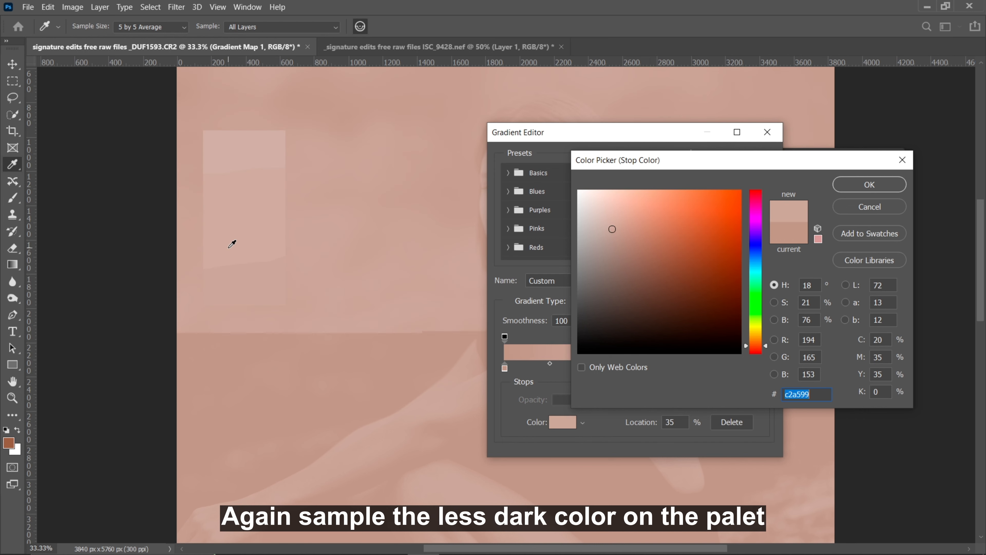
pyautogui.click(874, 182)
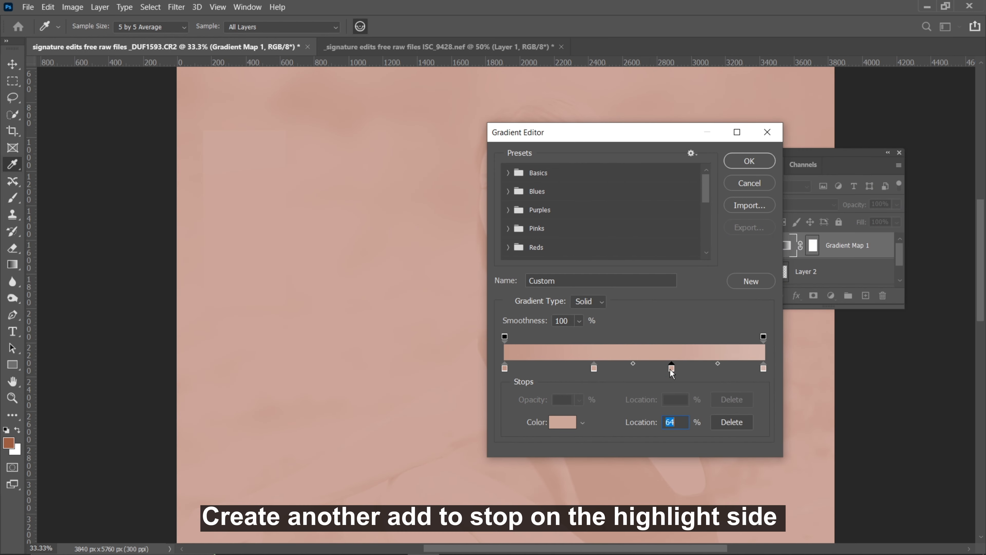
pyautogui.click(557, 423)
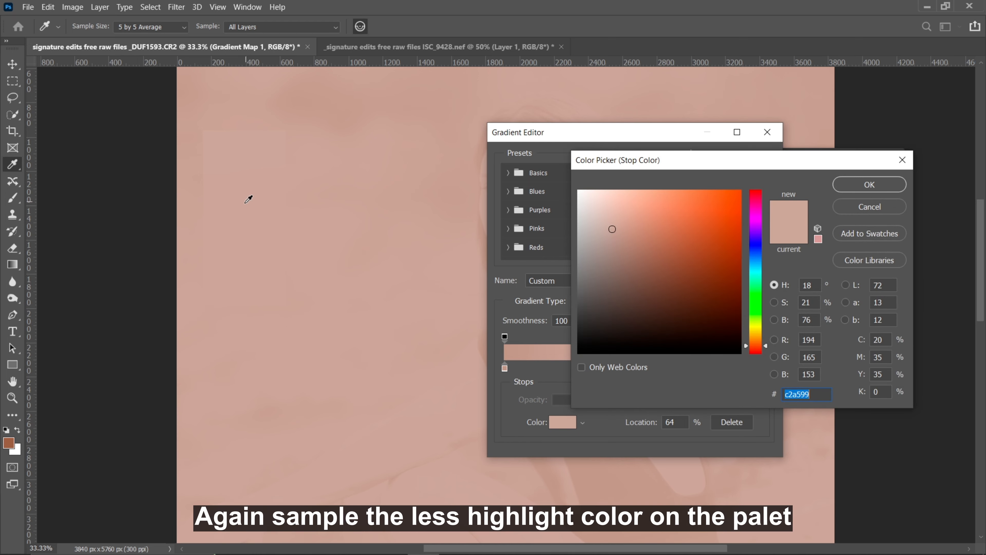
pyautogui.click(884, 185)
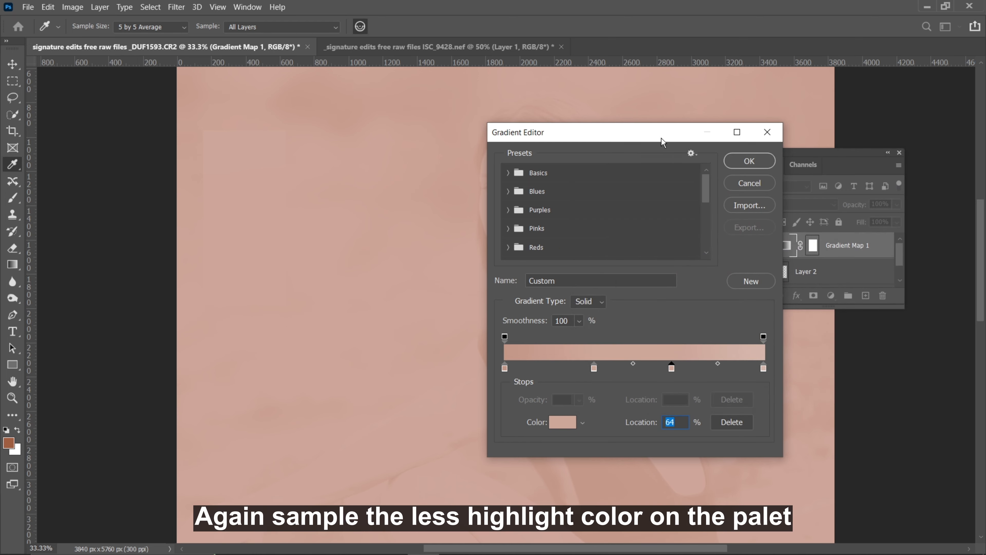
# Uncover the woman's face, shift the two middle gradient stops toward the highlights and the darkest stop to 12%, and apply the gradient
pyautogui.moveTo(662, 138); pyautogui.dragTo(235, 134)
pyautogui.click(621, 207)
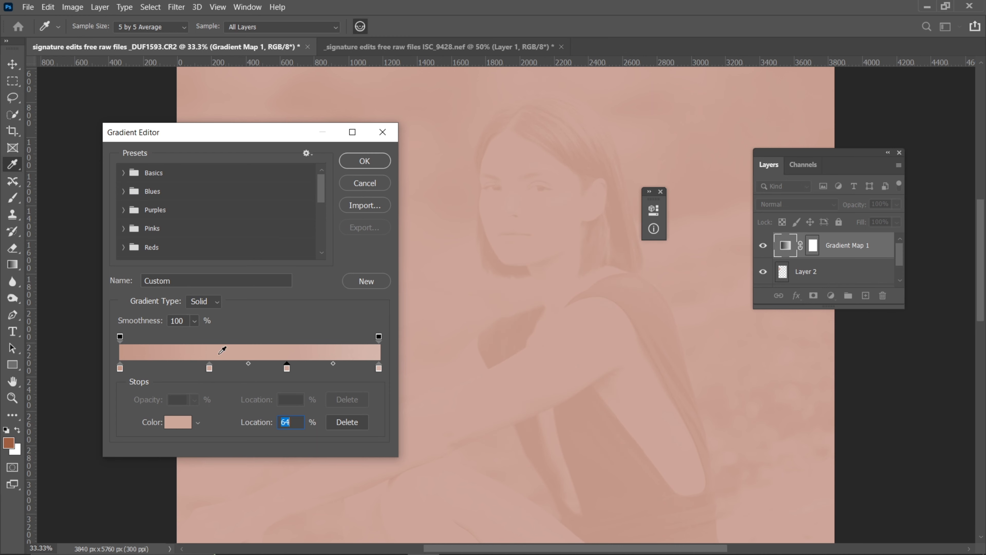
pyautogui.moveTo(121, 368); pyautogui.dragTo(233, 368)
pyautogui.moveTo(151, 368)
pyautogui.mouseDown()
pyautogui.moveTo(111, 367)
pyautogui.moveTo(151, 366)
pyautogui.mouseUp()
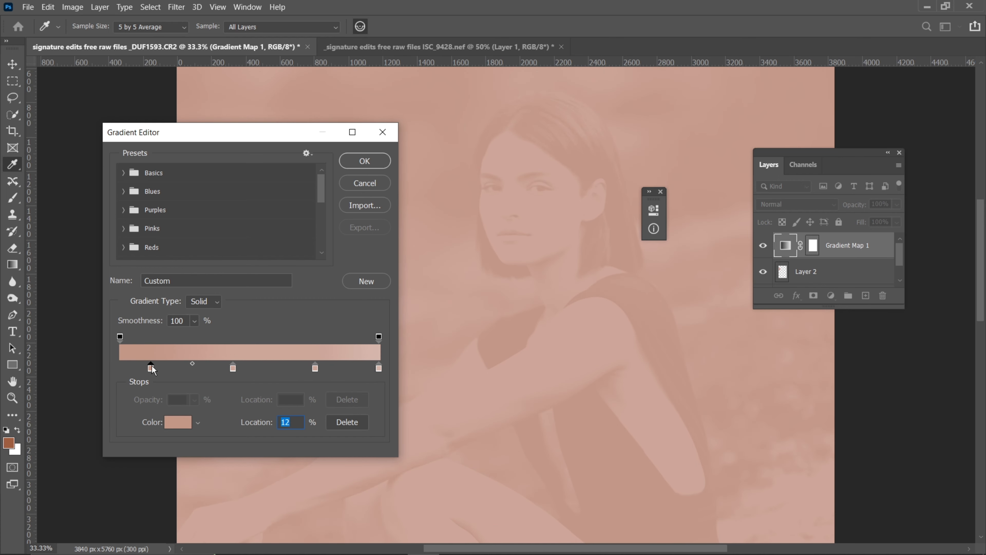
pyautogui.click(371, 162)
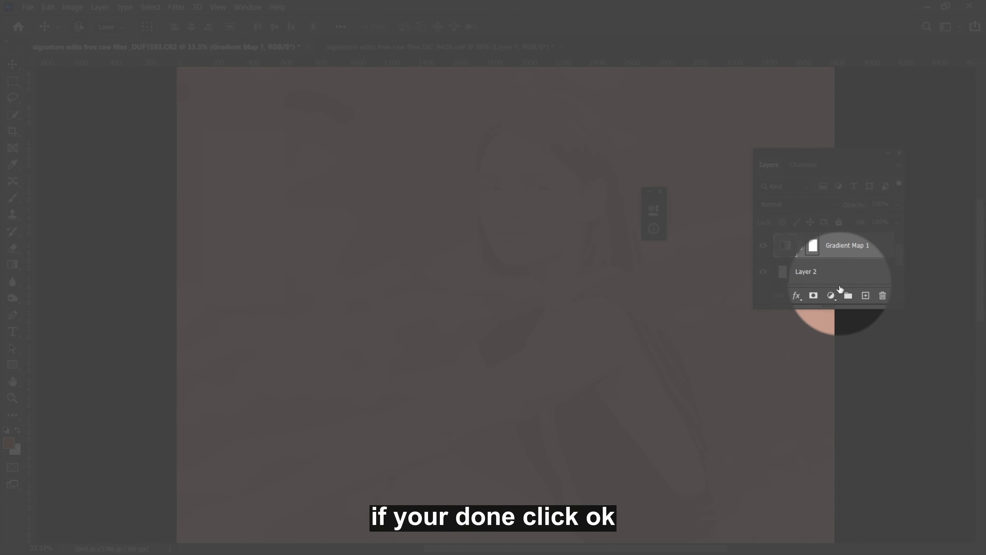
# Set the Gradient Map 1 layer's blend mode to Color and invert its layer mask to black
pyautogui.click(769, 204)
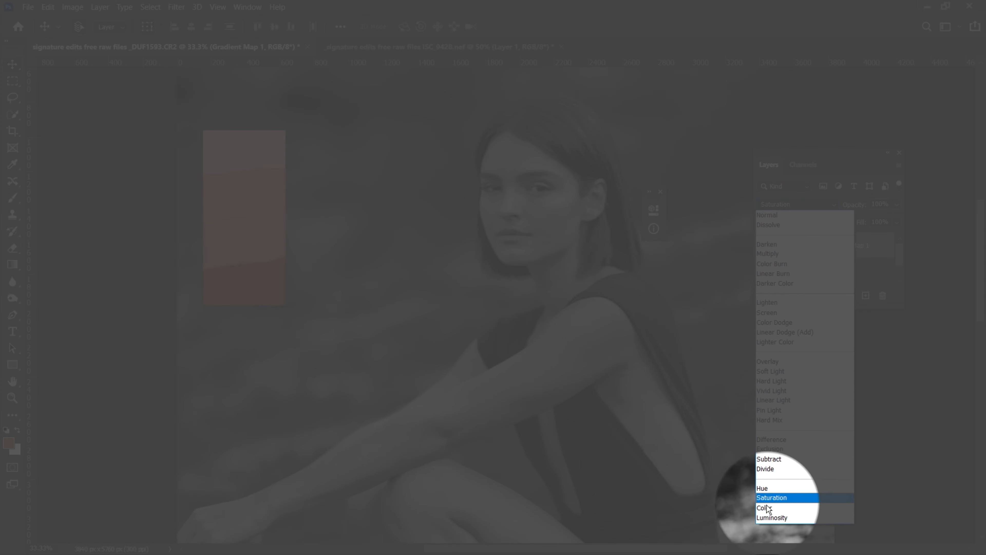
pyautogui.click(767, 508)
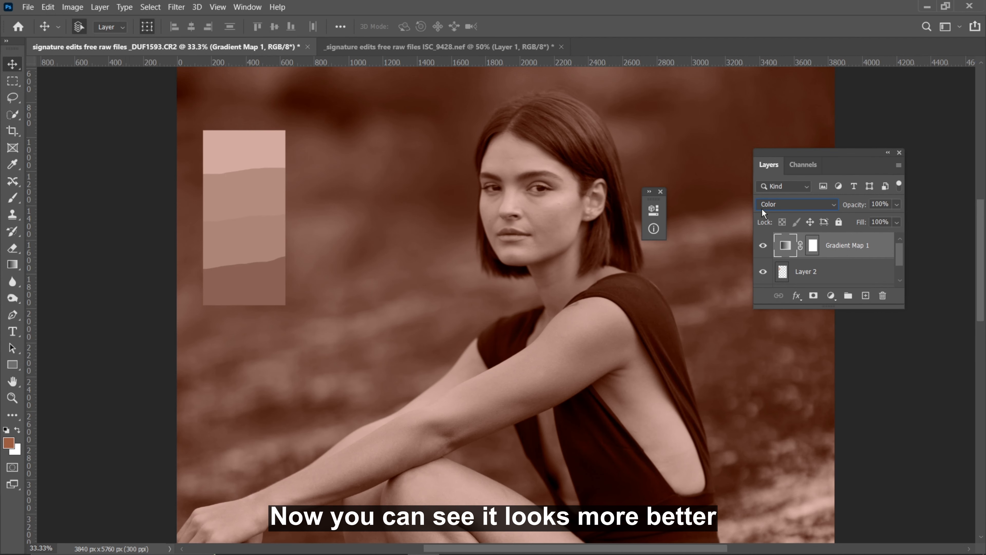
pyautogui.click(780, 204)
pyautogui.click(766, 508)
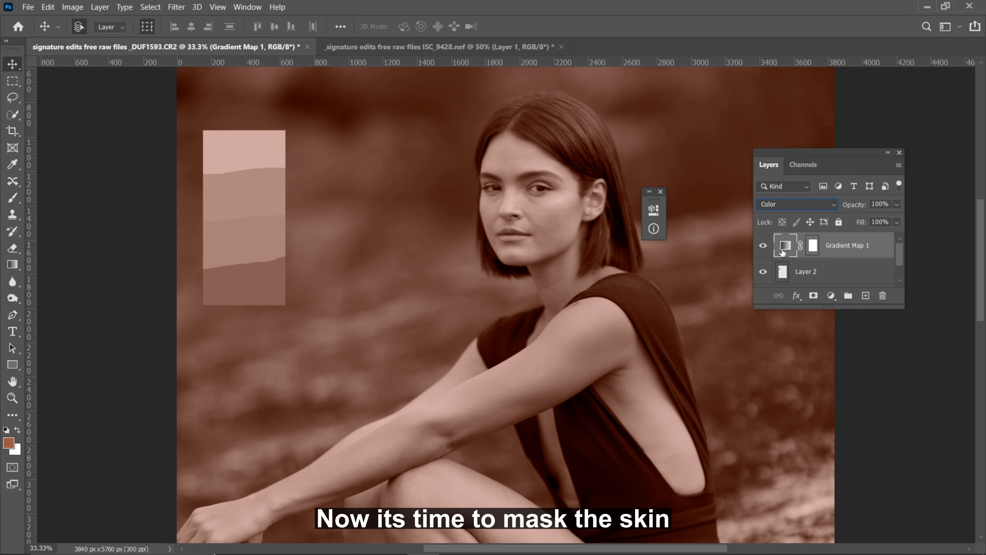
pyautogui.click(813, 245)
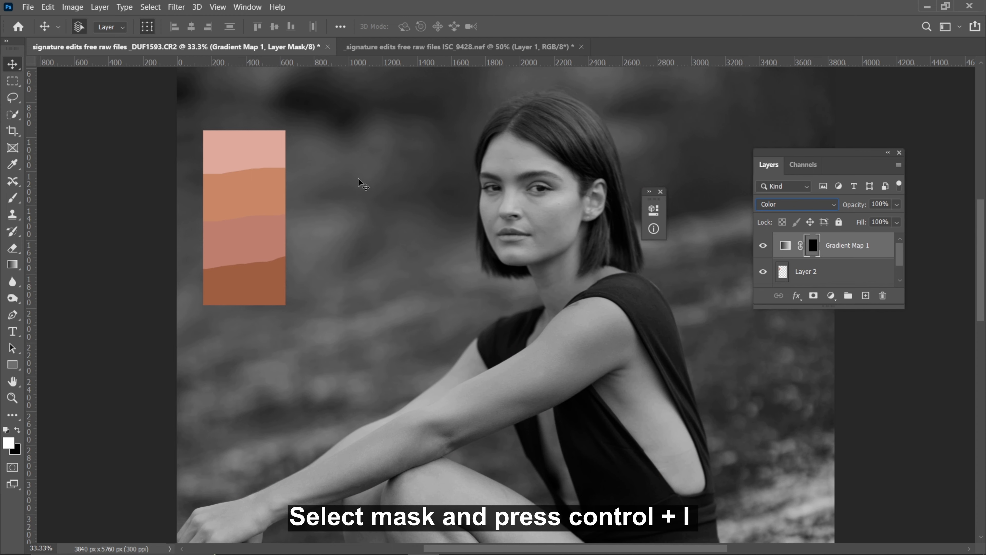
# Close the small floating panel and choose the Soft Round brush with 0% hardness at a size of 150 px
pyautogui.hotkey('ctrl', '+')
pyautogui.hotkey('ctrl', '+')
pyautogui.click(660, 190)
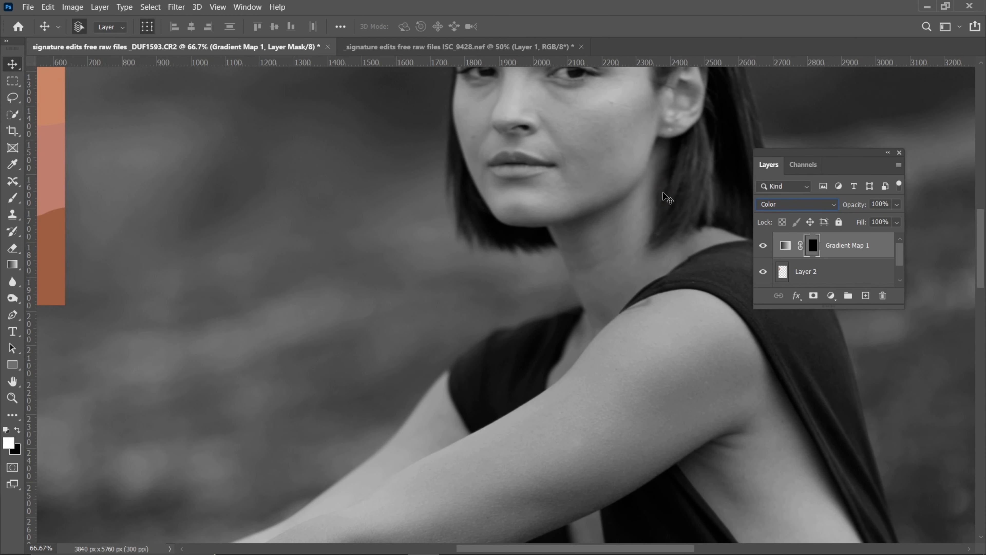
pyautogui.moveTo(500, 146); pyautogui.dragTo(419, 275)
pyautogui.hotkey('ctrl', '+')
pyautogui.hotkey('ctrl', '+')
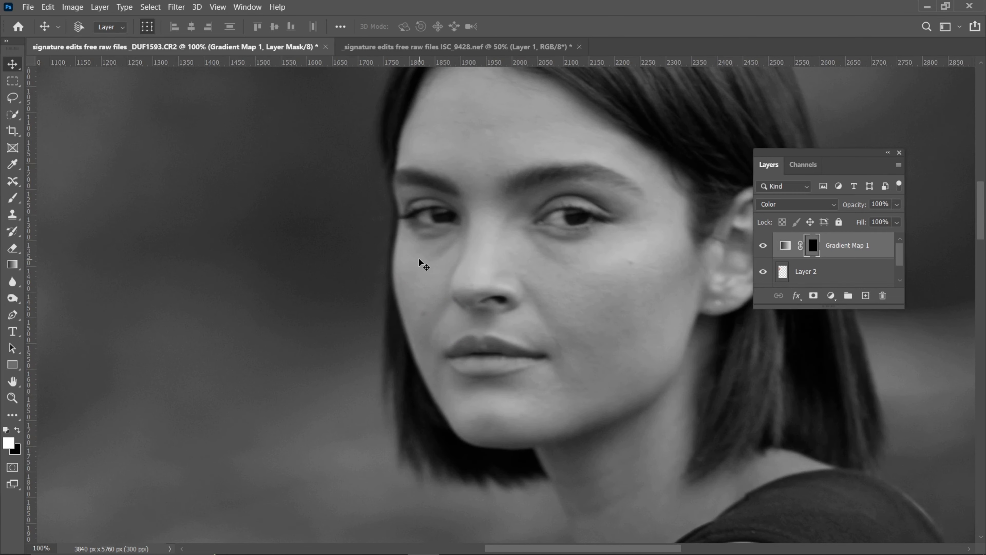
pyautogui.moveTo(476, 167); pyautogui.dragTo(349, 322)
pyautogui.hotkey('ctrl', '-')
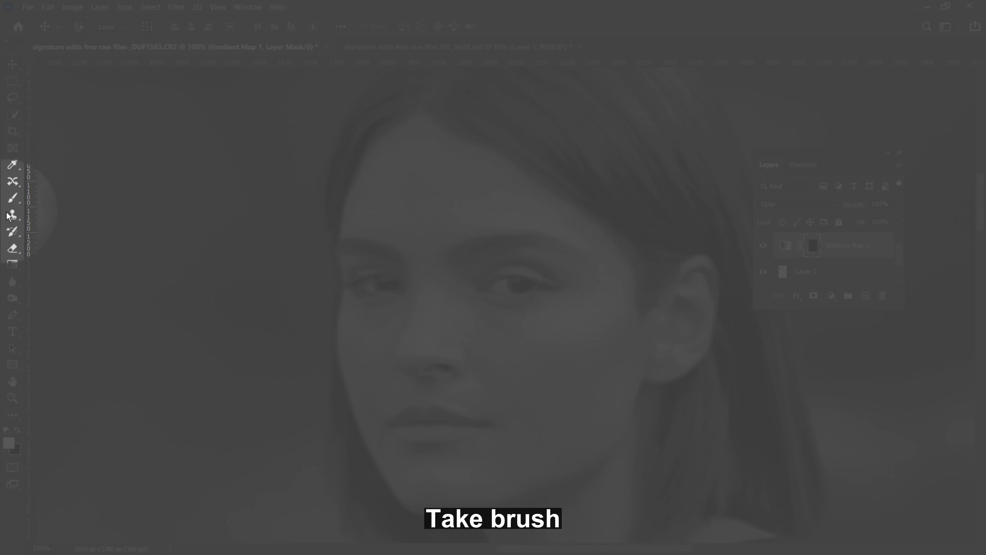
pyautogui.click(13, 198)
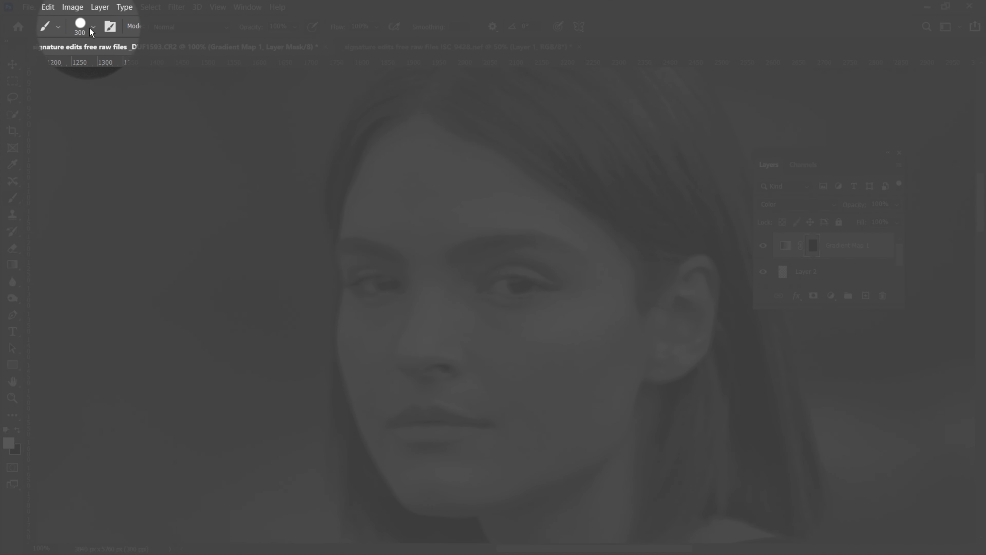
pyautogui.click(90, 26)
pyautogui.click(60, 180)
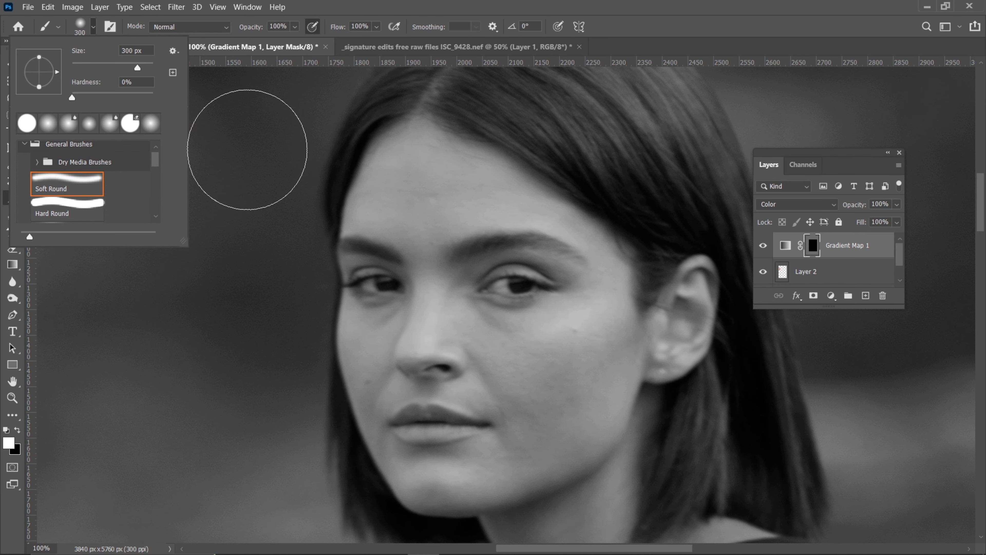
pyautogui.click(248, 150)
pyautogui.hotkey('ctrl', 'z')
pyautogui.press('[')
pyautogui.press('[')
pyautogui.press('[')
pyautogui.press('[')
pyautogui.press('[')
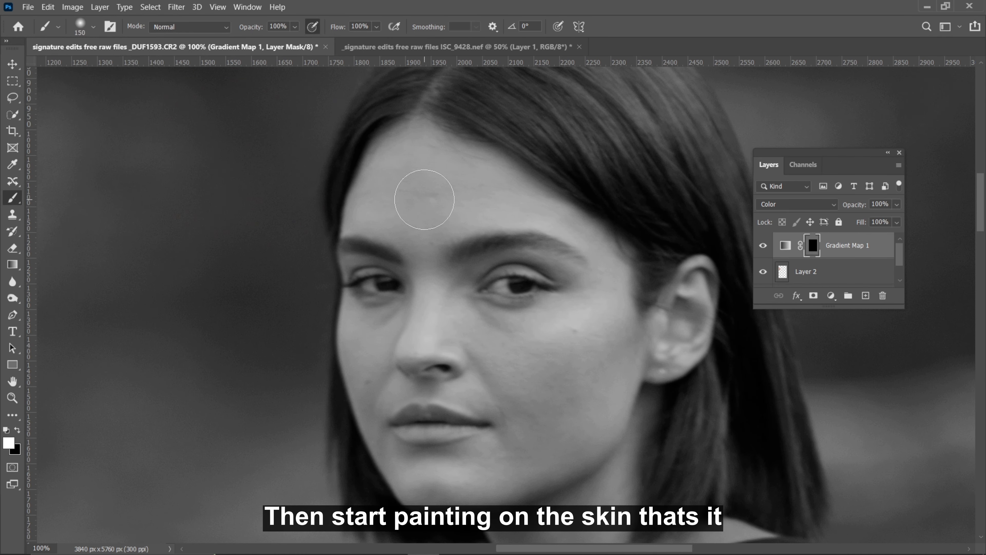
# Paint white on the gradient map's mask over the forehead, nose and ear-side cheek, reducing the brush to 90 px
pyautogui.moveTo(425, 194)
pyautogui.mouseDown()
pyautogui.moveTo(511, 208)
pyautogui.moveTo(422, 174)
pyautogui.moveTo(428, 198)
pyautogui.moveTo(430, 153)
pyautogui.moveTo(478, 168)
pyautogui.moveTo(538, 212)
pyautogui.moveTo(436, 182)
pyautogui.moveTo(413, 151)
pyautogui.moveTo(376, 214)
pyautogui.moveTo(403, 135)
pyautogui.moveTo(434, 303)
pyautogui.moveTo(422, 338)
pyautogui.moveTo(457, 334)
pyautogui.moveTo(457, 293)
pyautogui.moveTo(526, 378)
pyautogui.moveTo(585, 343)
pyautogui.moveTo(617, 390)
pyautogui.moveTo(607, 285)
pyautogui.mouseUp()
pyautogui.press('[')
pyautogui.press('[')
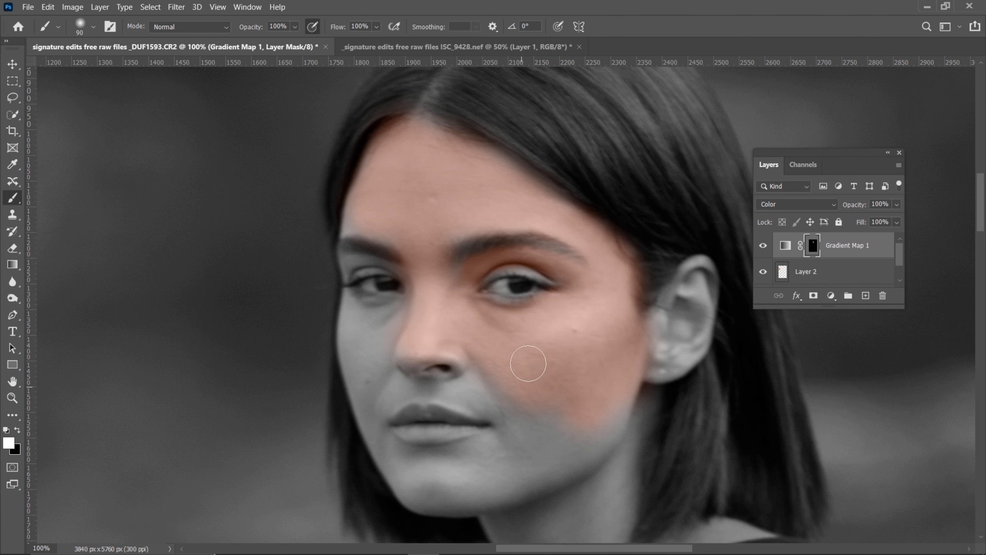
# Mask in the skin around both eyes and the far cheek, refining the face edge with a 30 px brush
pyautogui.scroll(1, 528, 363)
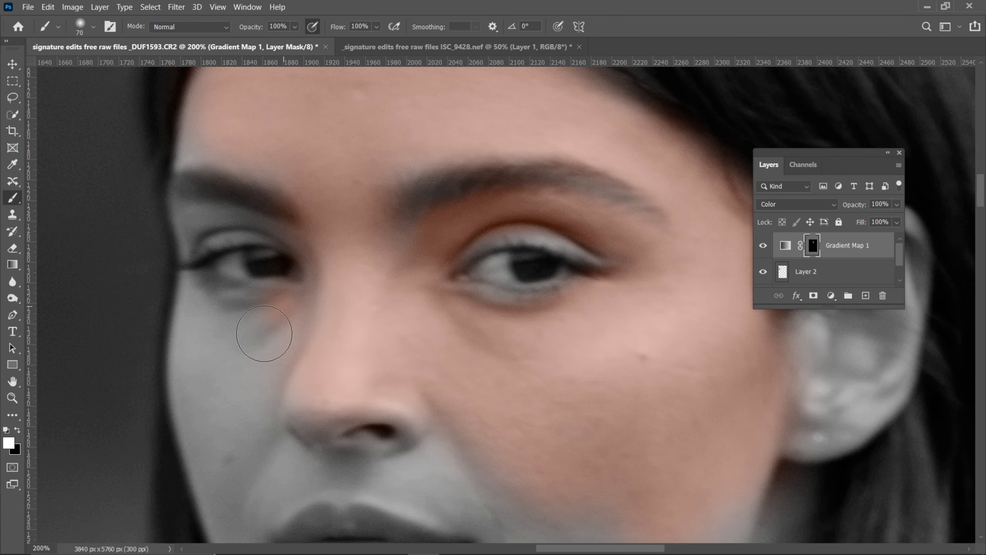
pyautogui.moveTo(319, 408)
pyautogui.mouseDown()
pyautogui.moveTo(423, 456)
pyautogui.moveTo(293, 468)
pyautogui.moveTo(263, 453)
pyautogui.moveTo(246, 499)
pyautogui.moveTo(228, 324)
pyautogui.moveTo(248, 323)
pyautogui.moveTo(217, 452)
pyautogui.moveTo(202, 372)
pyautogui.moveTo(201, 323)
pyautogui.moveTo(236, 313)
pyautogui.mouseUp()
pyautogui.press('[')
pyautogui.press('[')
pyautogui.press('[')
pyautogui.press('[')
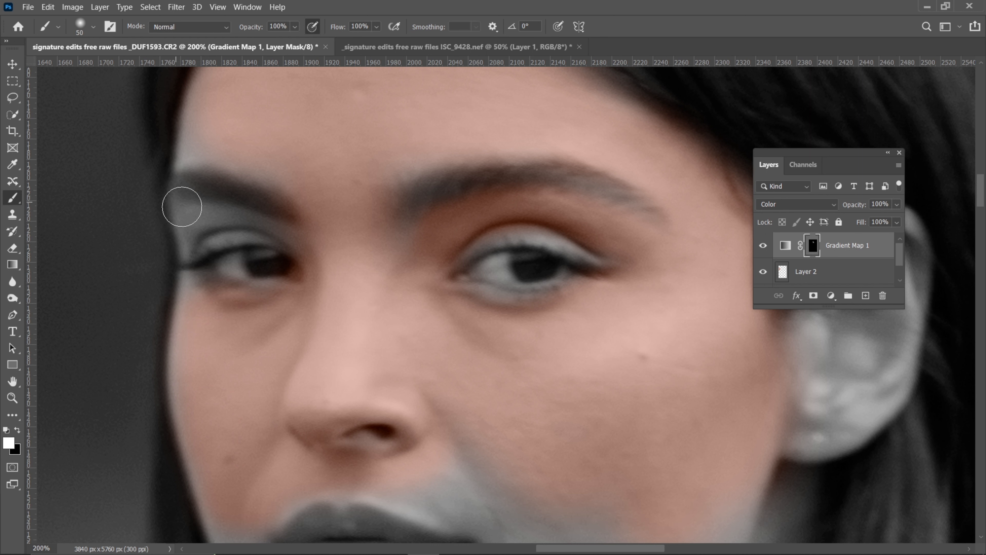
pyautogui.moveTo(174, 215); pyautogui.dragTo(181, 216)
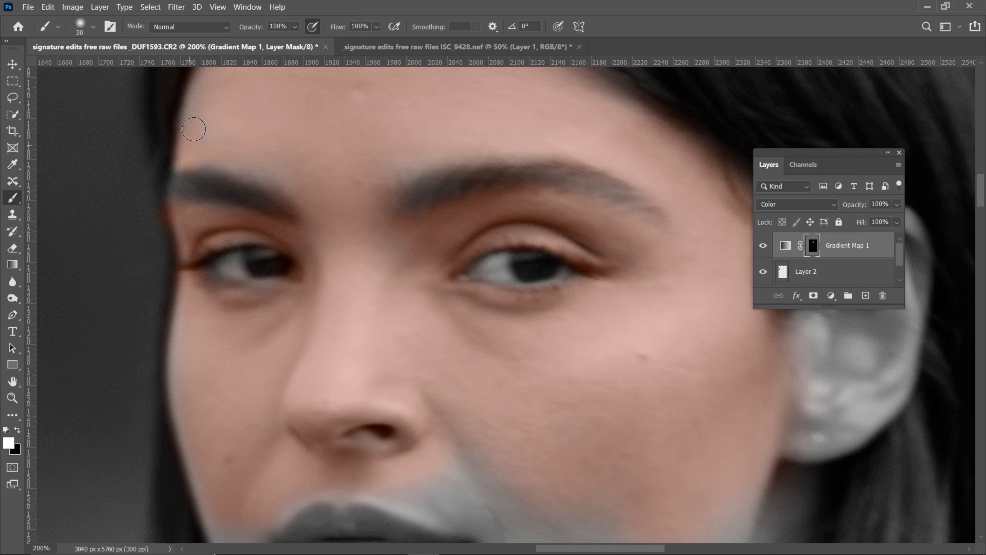
# Mask in the lower cheeks, jawline and chin with 80 px and 60 px brushes, leaving the lips unpainted
pyautogui.hotkey('ctrl', '-')
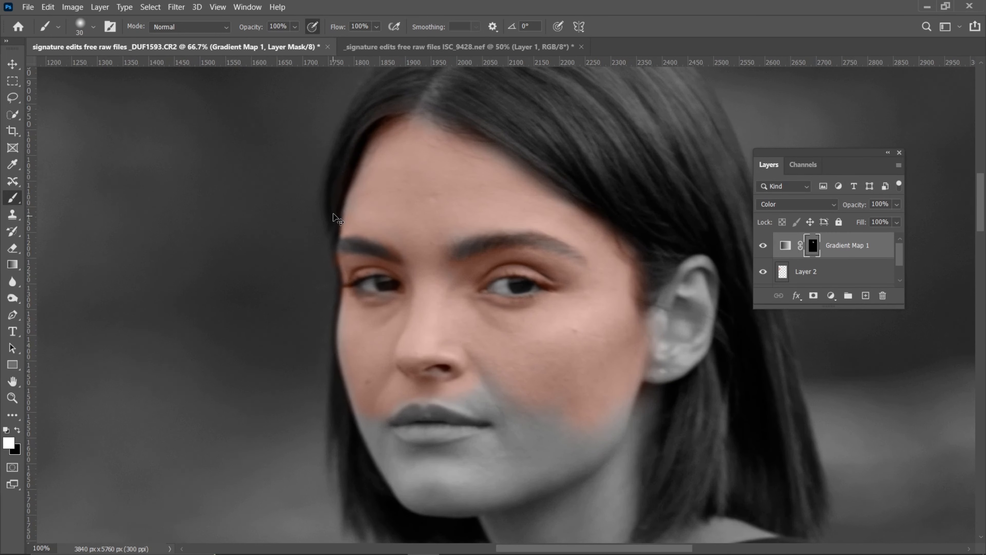
pyautogui.scroll(-2, 513, 225)
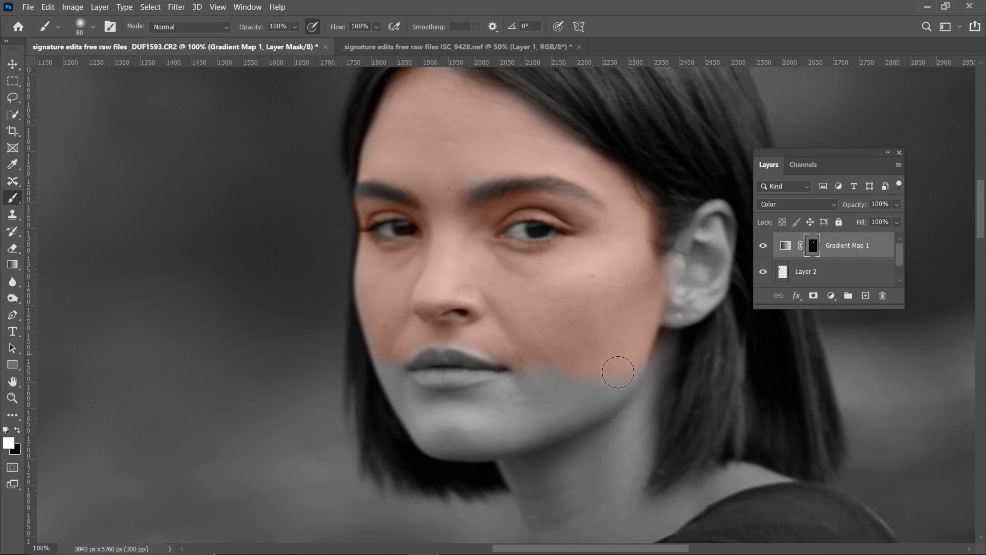
pyautogui.hotkey('ctrl', '+')
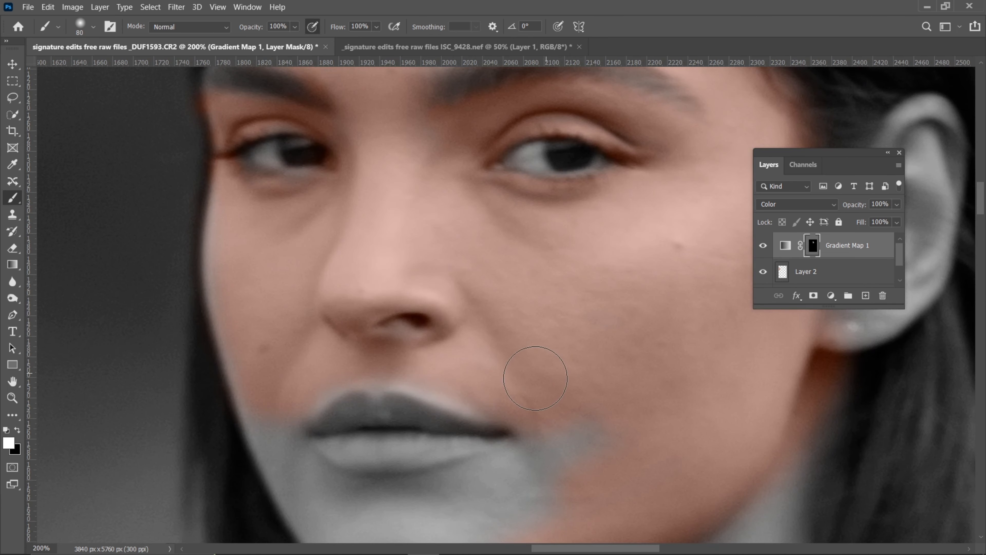
pyautogui.scroll(-3, 529, 375)
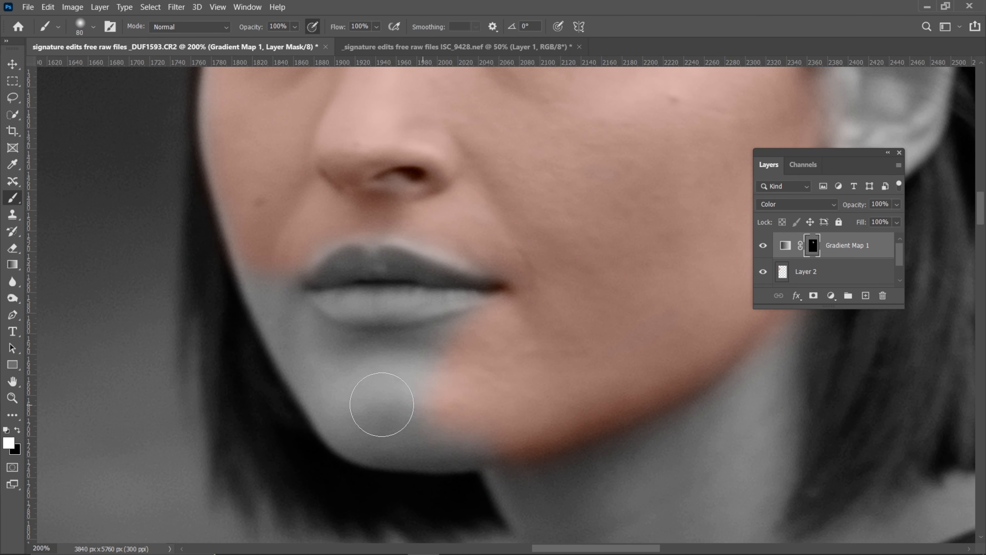
pyautogui.moveTo(379, 403)
pyautogui.mouseDown()
pyautogui.moveTo(423, 352)
pyautogui.moveTo(464, 407)
pyautogui.moveTo(501, 396)
pyautogui.mouseUp()
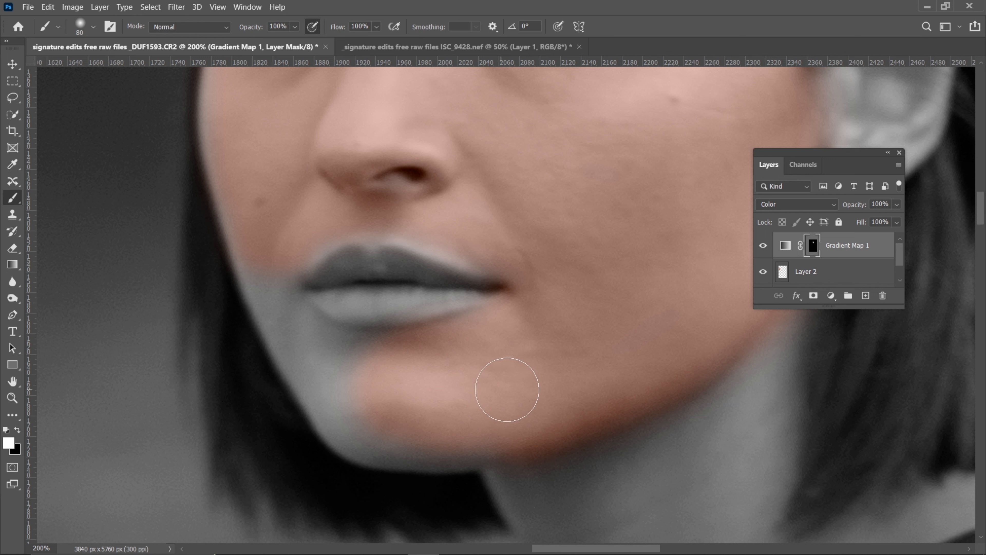
pyautogui.moveTo(434, 390)
pyautogui.mouseDown()
pyautogui.moveTo(338, 361)
pyautogui.moveTo(422, 355)
pyautogui.moveTo(350, 409)
pyautogui.moveTo(315, 364)
pyautogui.mouseUp()
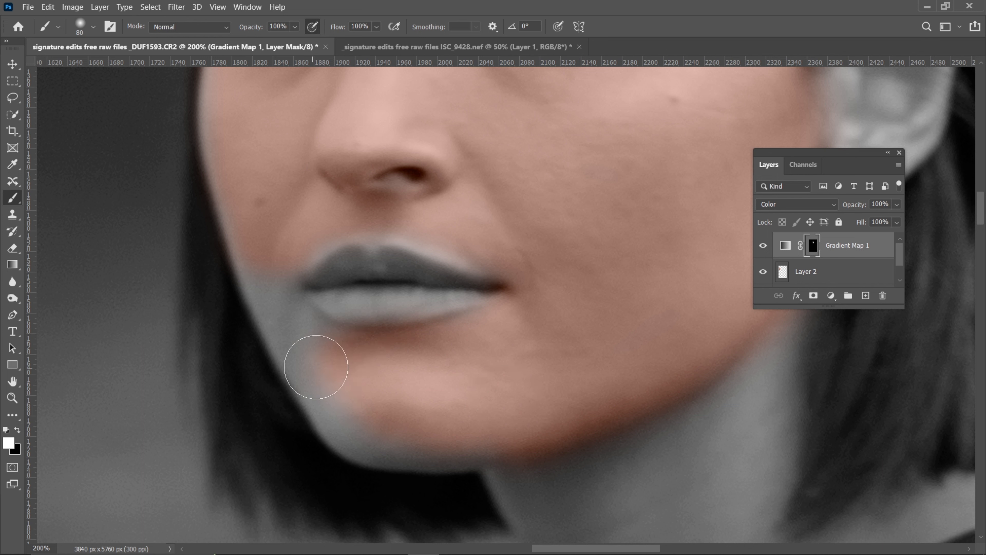
pyautogui.press('[')
pyautogui.press('[')
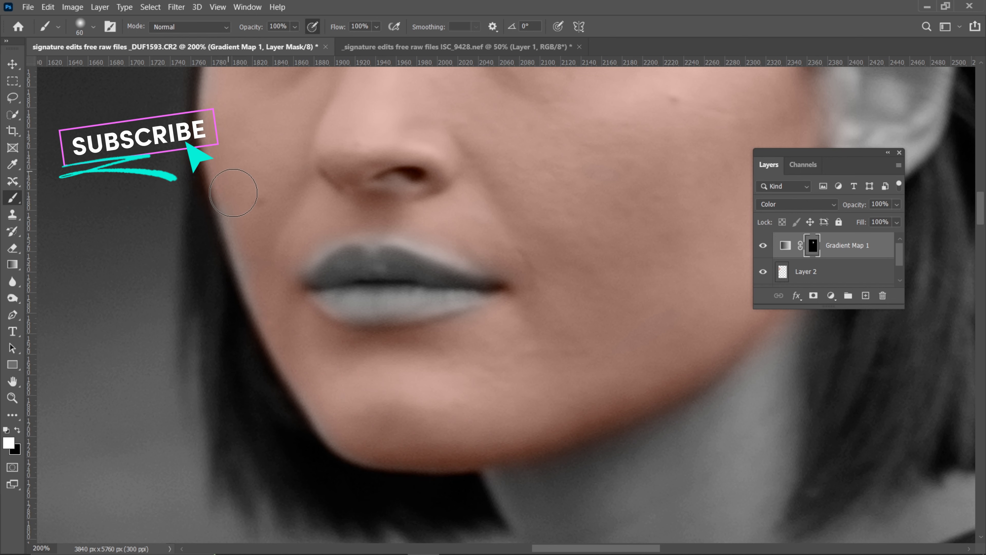
# Mask in the woman's ear and the skin beside it with the 60 px brush
pyautogui.scroll(3, 253, 253)
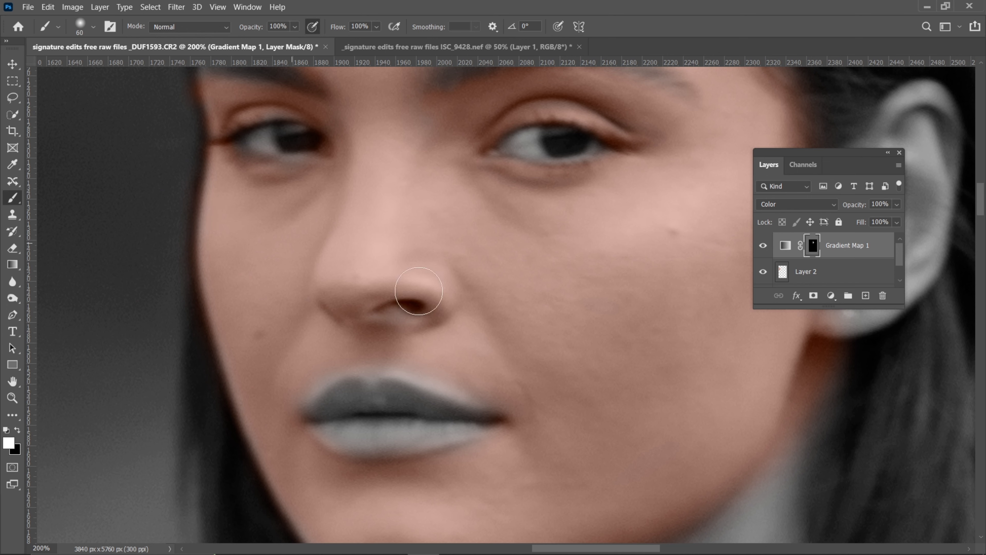
pyautogui.moveTo(581, 212); pyautogui.dragTo(241, 248)
pyautogui.moveTo(474, 270); pyautogui.dragTo(511, 238)
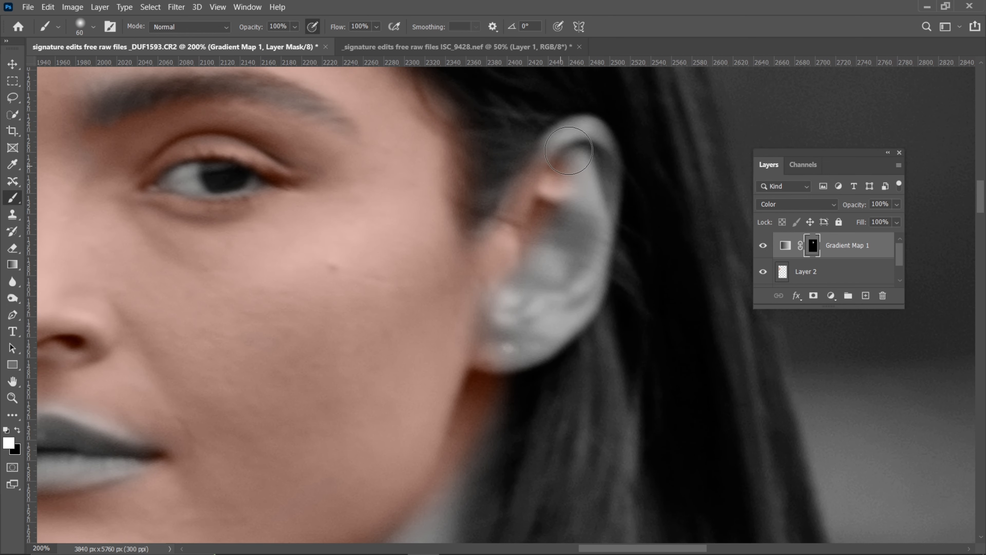
pyautogui.moveTo(569, 151)
pyautogui.mouseDown()
pyautogui.moveTo(603, 212)
pyautogui.moveTo(584, 283)
pyautogui.moveTo(539, 333)
pyautogui.mouseUp()
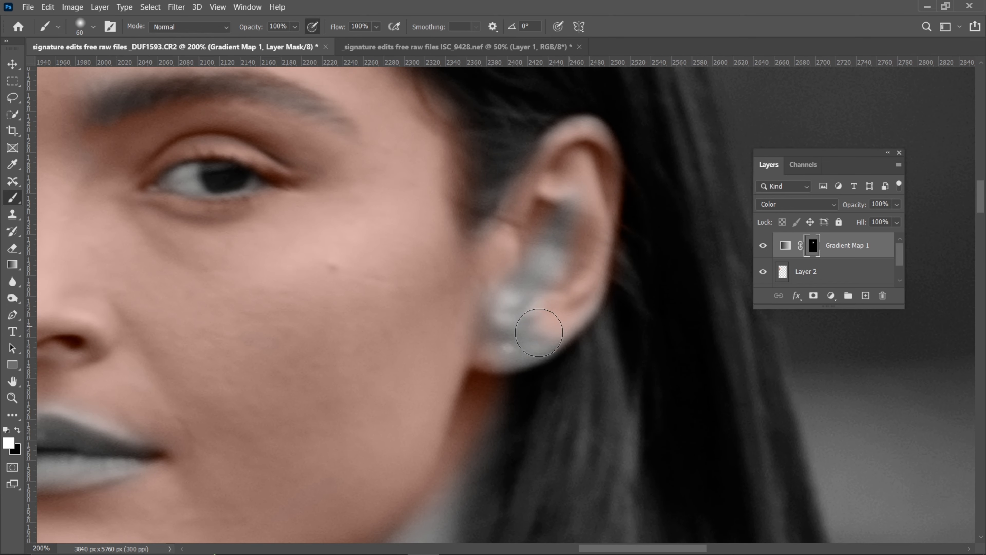
pyautogui.moveTo(563, 183); pyautogui.dragTo(586, 143)
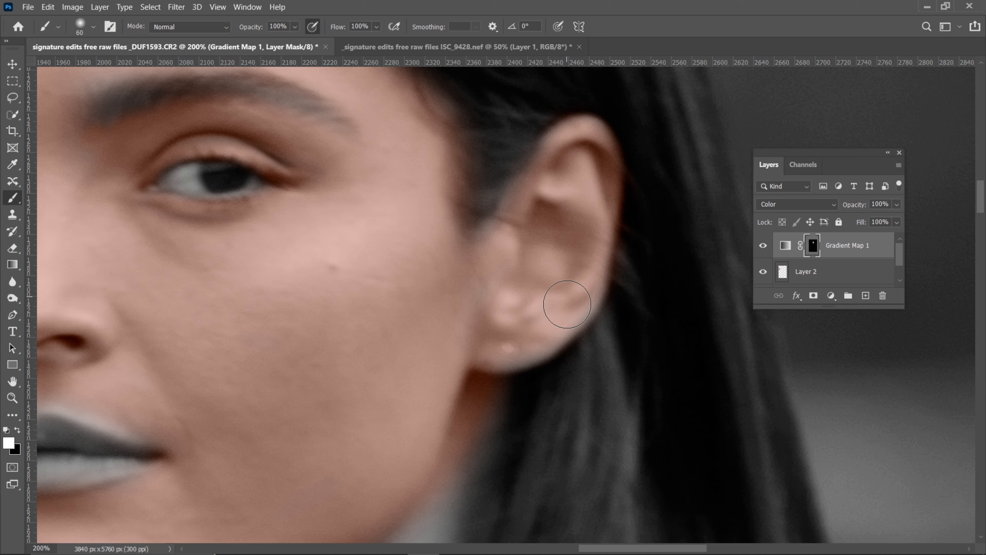
# Mask in the upper neck directly below the jaw with an 80 px brush
pyautogui.moveTo(414, 397); pyautogui.dragTo(489, 116)
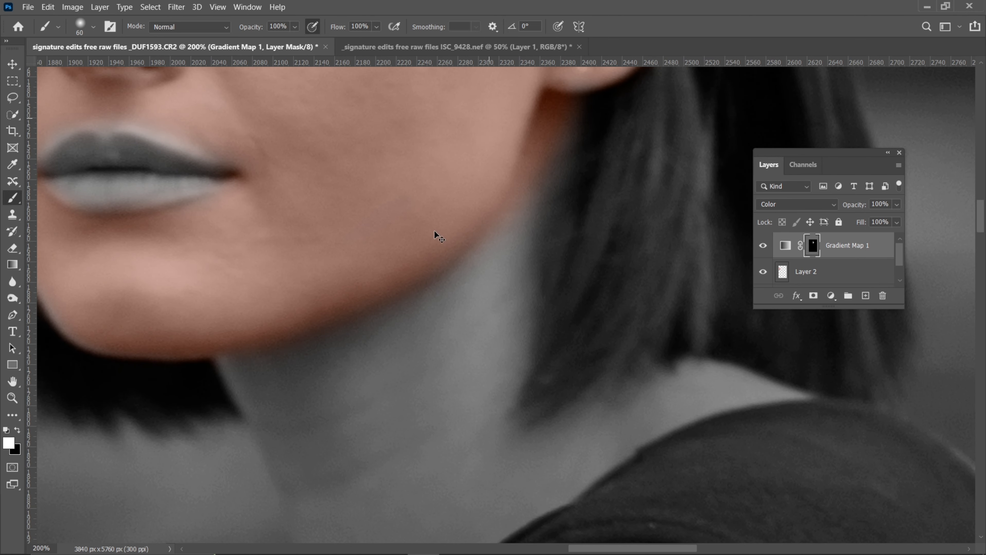
pyautogui.hotkey('ctrl', '-')
pyautogui.hotkey('ctrl', '+')
pyautogui.moveTo(370, 352); pyautogui.dragTo(383, 218)
pyautogui.press(']')
pyautogui.press(']')
pyautogui.moveTo(264, 226)
pyautogui.mouseDown()
pyautogui.moveTo(438, 150)
pyautogui.moveTo(346, 194)
pyautogui.mouseUp()
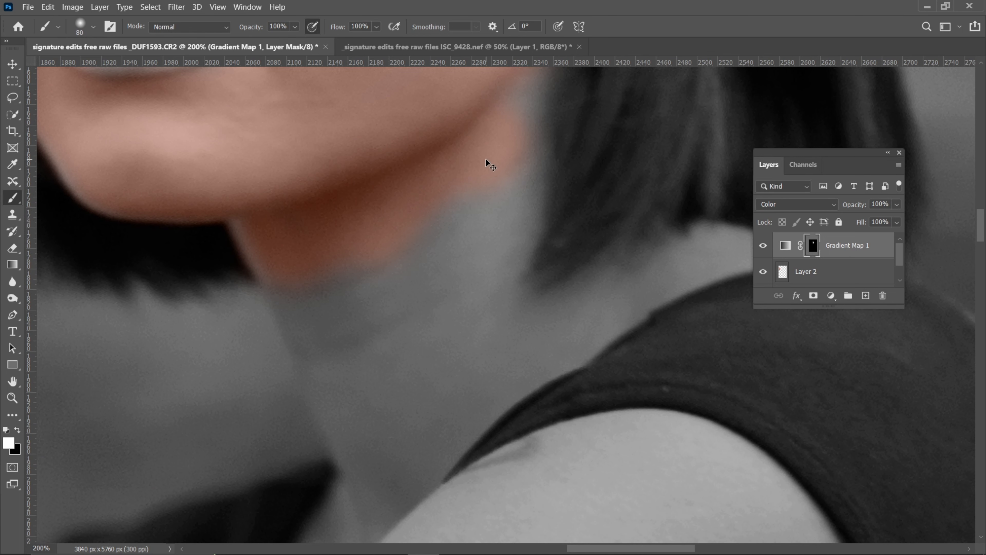
# Mask in the rest of the neck, the bare shoulder strip and the upper chest, using 100 px and 70 px brushes
pyautogui.hotkey('ctrl', '-')
pyautogui.press(']')
pyautogui.press(']')
pyautogui.press(']')
pyautogui.press(']')
pyautogui.moveTo(418, 275)
pyautogui.mouseDown()
pyautogui.moveTo(443, 343)
pyautogui.moveTo(501, 210)
pyautogui.moveTo(441, 378)
pyautogui.moveTo(442, 344)
pyautogui.moveTo(404, 295)
pyautogui.moveTo(449, 390)
pyautogui.mouseUp()
pyautogui.press('[')
pyautogui.press('[')
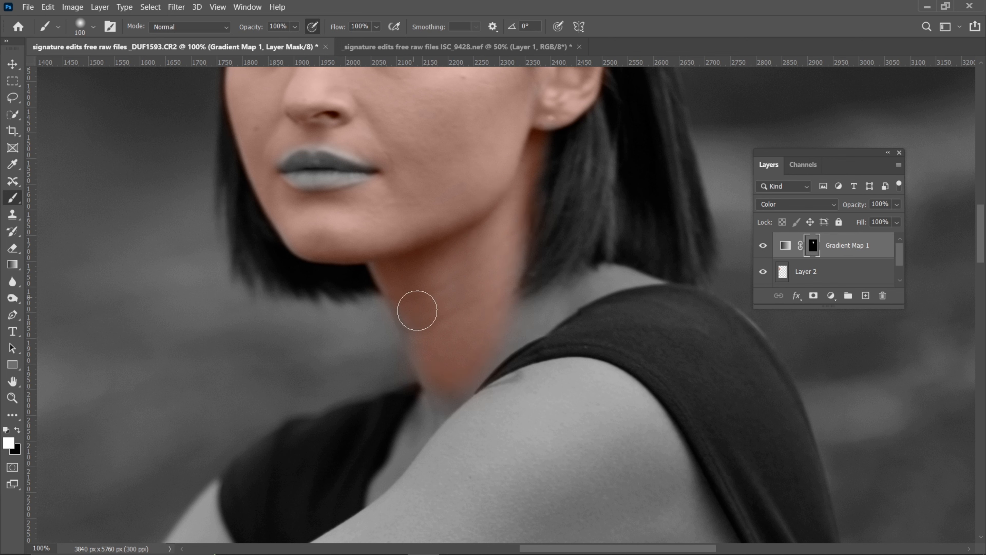
pyautogui.moveTo(421, 328)
pyautogui.mouseDown()
pyautogui.moveTo(443, 400)
pyautogui.moveTo(470, 339)
pyautogui.moveTo(521, 321)
pyautogui.mouseUp()
pyautogui.press('[')
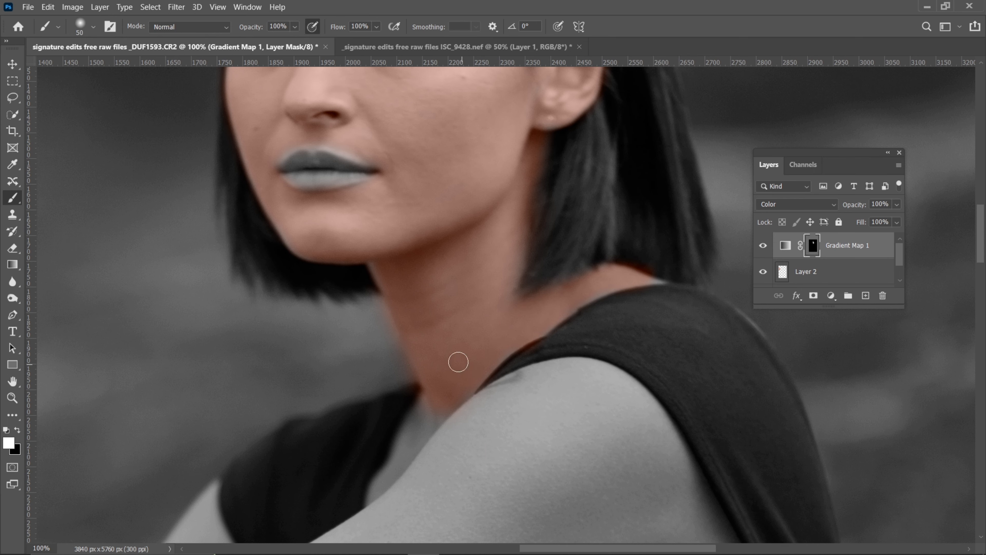
pyautogui.moveTo(458, 362); pyautogui.dragTo(453, 179)
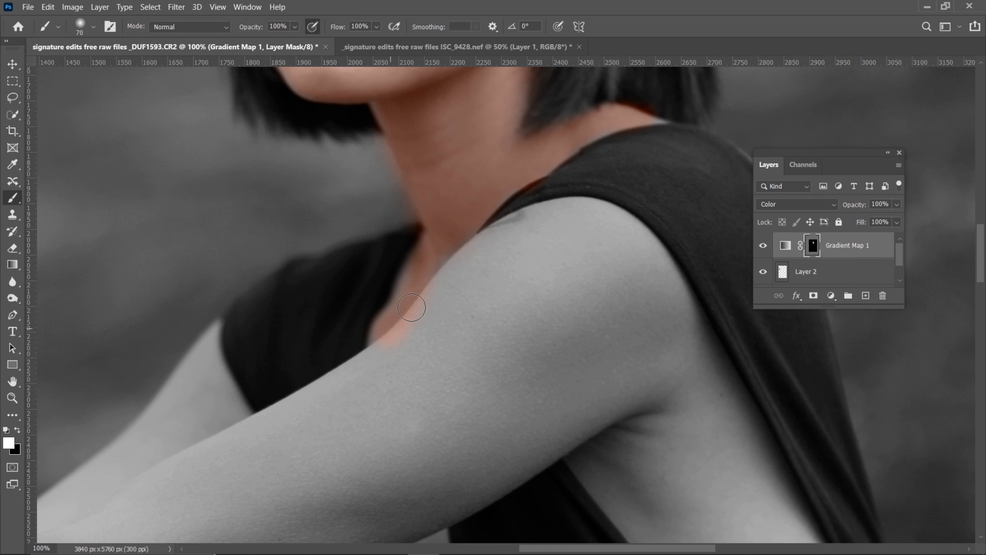
# Mask in the near shoulder and upper arm with 200 px and 250 px brushes
pyautogui.press(']')
pyautogui.press(']')
pyautogui.press(']')
pyautogui.press(']')
pyautogui.press(']')
pyautogui.press(']')
pyautogui.press(']')
pyautogui.press(']')
pyautogui.press(']')
pyautogui.press(']')
pyautogui.press(']')
pyautogui.press('[')
pyautogui.moveTo(510, 341); pyautogui.dragTo(415, 420)
pyautogui.hotkey('ctrl', '-')
pyautogui.press('[')
pyautogui.press('[')
pyautogui.press('[')
pyautogui.moveTo(609, 314)
pyautogui.mouseDown()
pyautogui.moveTo(592, 279)
pyautogui.moveTo(524, 280)
pyautogui.mouseUp()
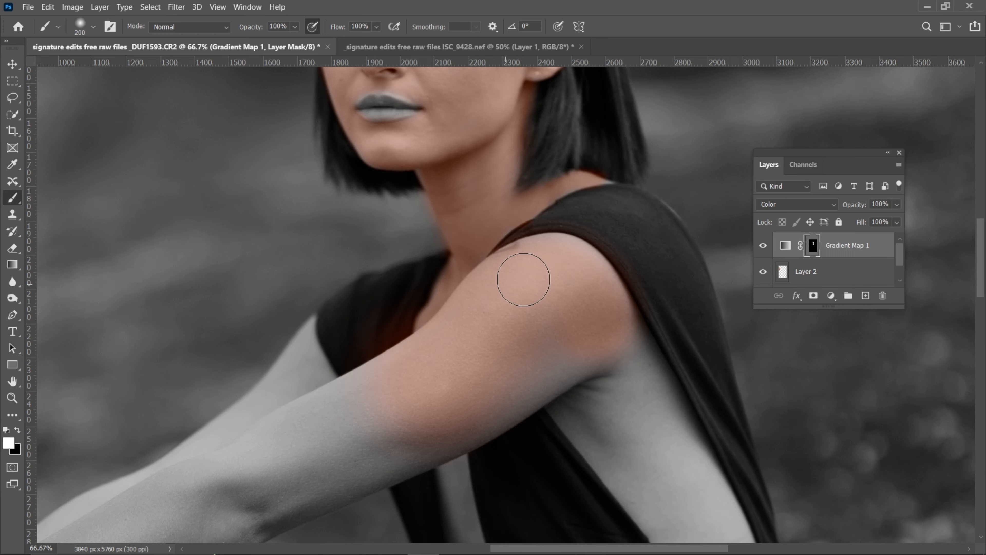
pyautogui.press(']')
pyautogui.moveTo(574, 373); pyautogui.dragTo(394, 406)
# Mask in the near elbow and forearm and the far arm, using a 100 px brush near the dark sleeve
pyautogui.moveTo(392, 348); pyautogui.dragTo(401, 275)
pyautogui.hotkey('ctrl', '-')
pyautogui.hotkey('ctrl', '-')
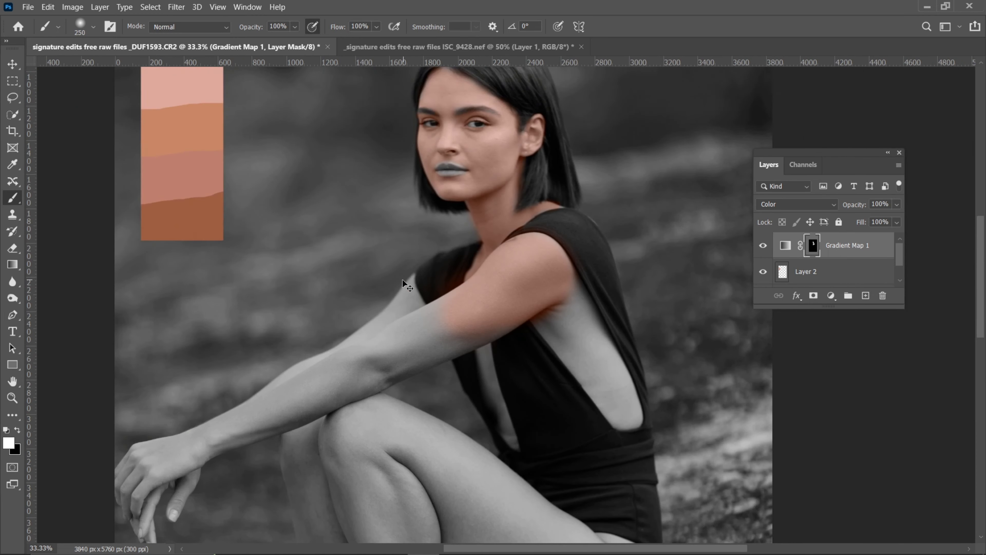
pyautogui.hotkey('ctrl', '+')
pyautogui.hotkey('ctrl', '+')
pyautogui.moveTo(321, 374)
pyautogui.mouseDown()
pyautogui.moveTo(180, 415)
pyautogui.moveTo(403, 337)
pyautogui.moveTo(396, 330)
pyautogui.moveTo(148, 459)
pyautogui.moveTo(456, 346)
pyautogui.moveTo(148, 463)
pyautogui.moveTo(413, 301)
pyautogui.mouseUp()
pyautogui.press('[')
pyautogui.press('[')
pyautogui.press('[')
pyautogui.press('[')
pyautogui.press('[')
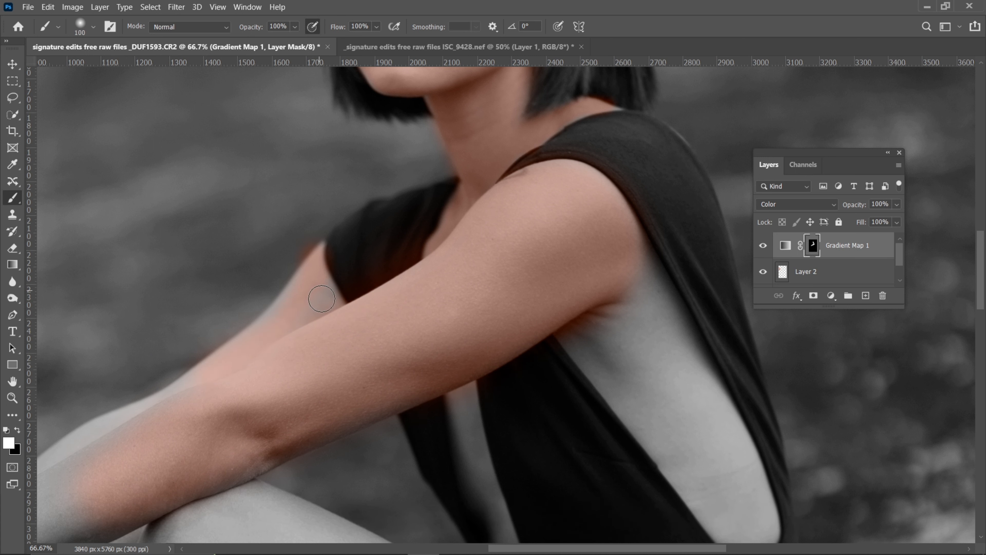
pyautogui.press(']')
pyautogui.moveTo(122, 443); pyautogui.dragTo(44, 457)
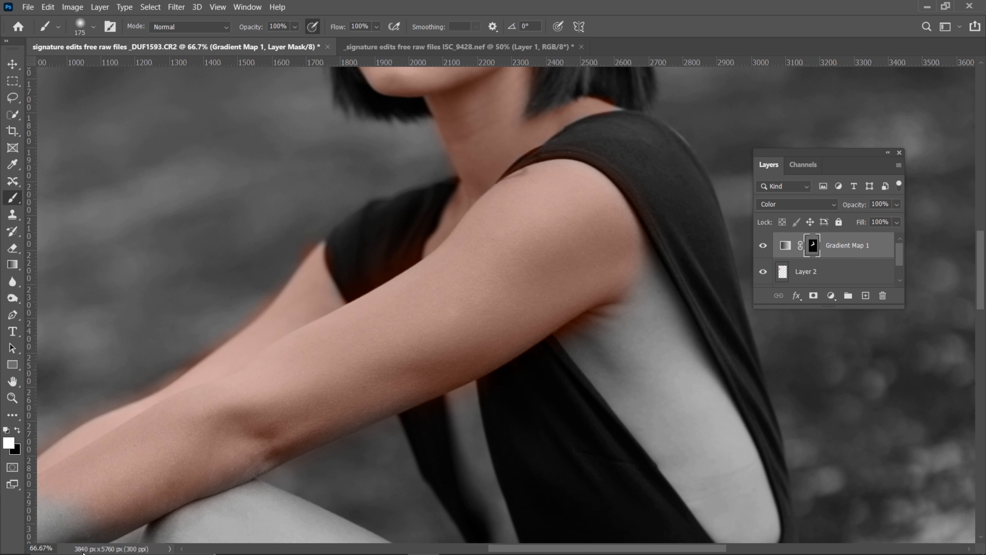
pyautogui.moveTo(165, 417); pyautogui.dragTo(390, 274)
# Mask in the wrist, hand and fingers with 200 px and 100 px brushes
pyautogui.hotkey('ctrl', '-')
pyautogui.press(']')
pyautogui.moveTo(341, 335); pyautogui.dragTo(206, 403)
pyautogui.moveTo(206, 403)
pyautogui.mouseDown()
pyautogui.moveTo(321, 335)
pyautogui.moveTo(207, 418)
pyautogui.mouseUp()
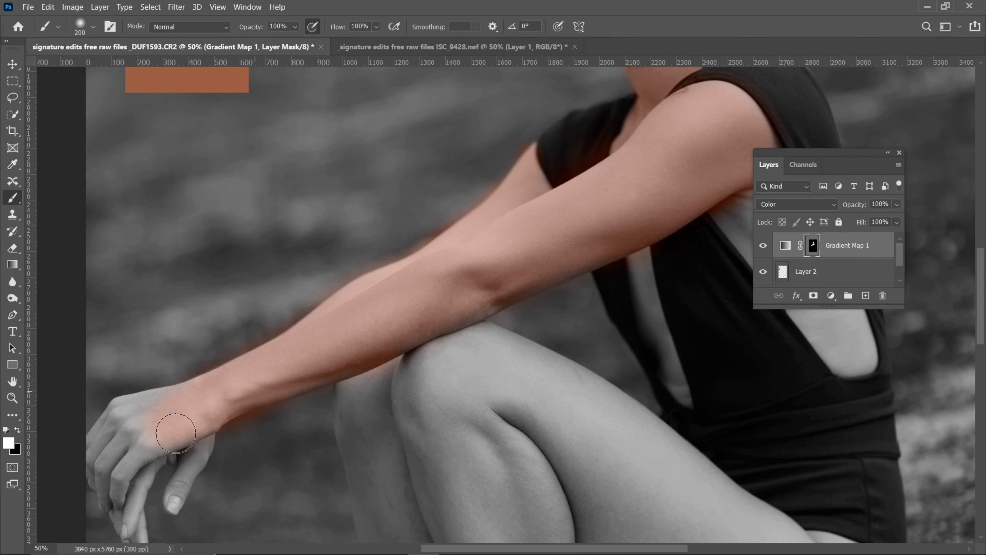
pyautogui.moveTo(110, 466); pyautogui.dragTo(345, 326)
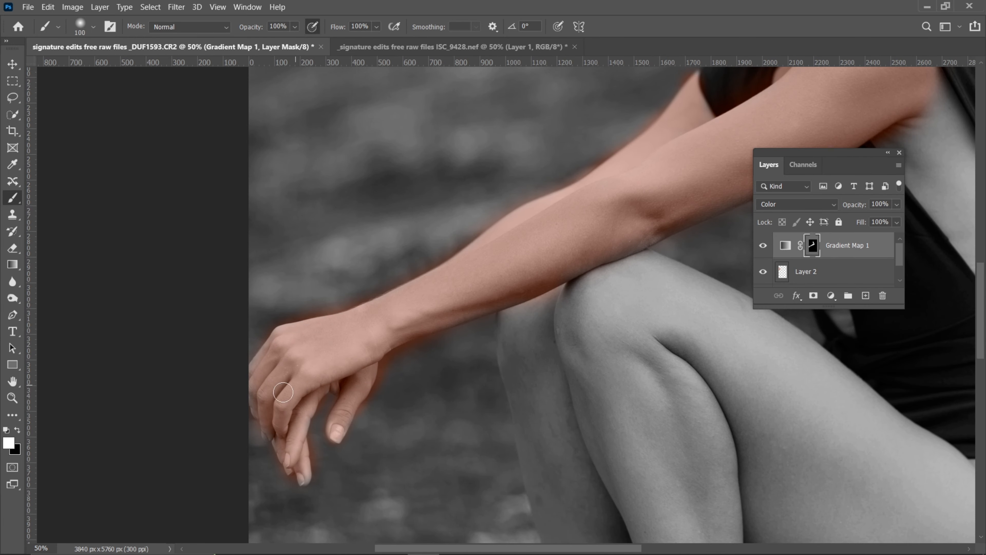
# Toggle the gradient map and palette layers off and on to compare the painted arm with the black-and-white original
pyautogui.hotkey('ctrl', ',')
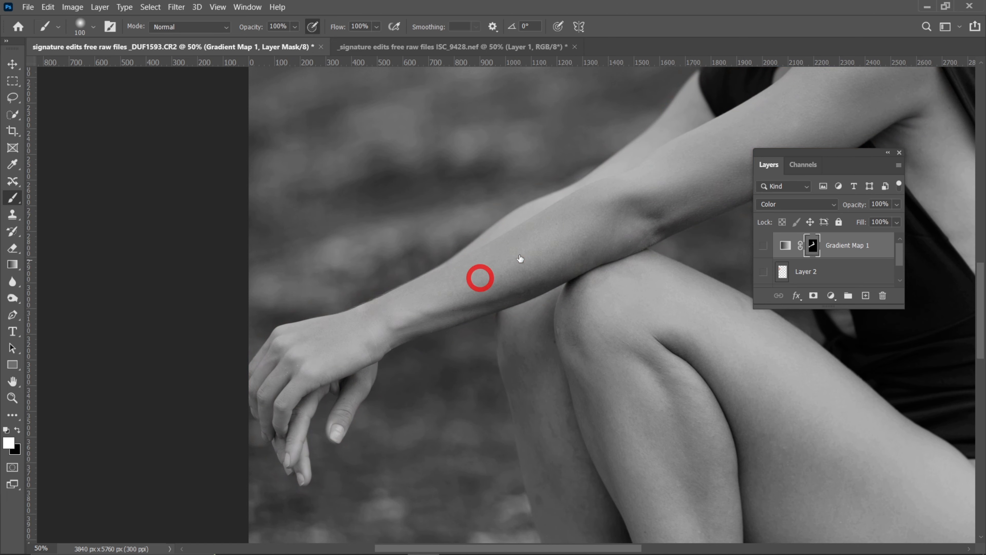
pyautogui.moveTo(616, 220); pyautogui.dragTo(485, 256)
pyautogui.hotkey('ctrl', ',')
# Mask in the exposed side of the torso with a 200 px brush and the chest opening with a smaller one
pyautogui.moveTo(528, 309)
pyautogui.mouseDown()
pyautogui.moveTo(455, 312)
pyautogui.moveTo(390, 341)
pyautogui.moveTo(336, 331)
pyautogui.mouseUp()
pyautogui.press('[')
pyautogui.moveTo(561, 204)
pyautogui.mouseDown()
pyautogui.moveTo(550, 165)
pyautogui.moveTo(610, 267)
pyautogui.moveTo(521, 198)
pyautogui.moveTo(599, 295)
pyautogui.mouseUp()
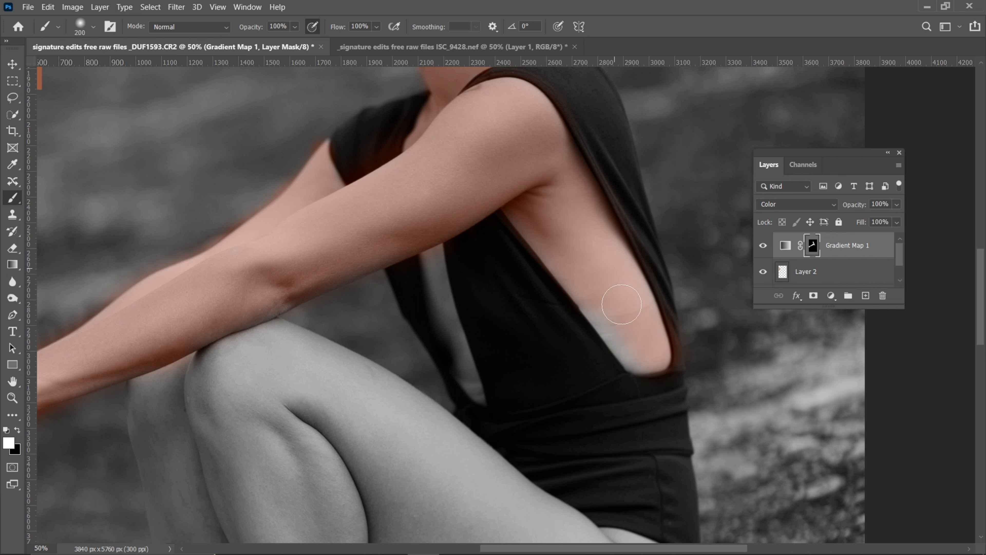
pyautogui.moveTo(645, 355); pyautogui.dragTo(604, 312)
pyautogui.press('[')
pyautogui.press('[')
pyautogui.press('[')
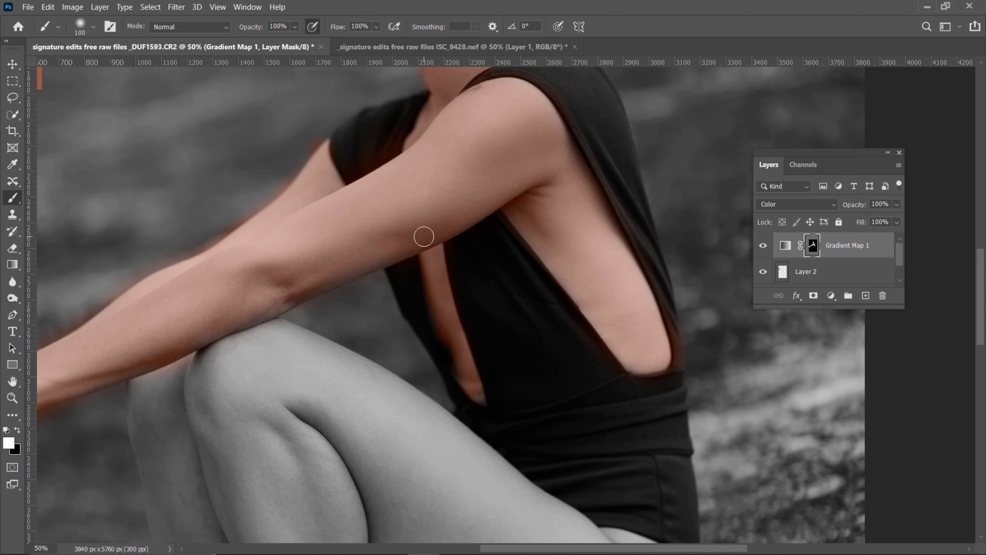
pyautogui.moveTo(352, 408)
pyautogui.mouseDown()
pyautogui.moveTo(369, 257)
pyautogui.moveTo(354, 300)
pyautogui.moveTo(336, 244)
pyautogui.moveTo(520, 375)
pyautogui.moveTo(606, 407)
pyautogui.moveTo(492, 428)
pyautogui.moveTo(395, 336)
pyautogui.moveTo(499, 326)
pyautogui.moveTo(577, 370)
pyautogui.mouseUp()
# Mask in the near knee, thigh and upper shin, setting the brush to 250 px
pyautogui.hotkey('ctrl', '-')
pyautogui.press(']')
pyautogui.press(']')
pyautogui.press(']')
pyautogui.press(']')
pyautogui.press(']')
pyautogui.press(']')
pyautogui.press(']')
pyautogui.press(']')
pyautogui.press(']')
pyautogui.press('[')
# Mask in both feet with a 200 px brush and the outer hip with a larger 400 px brush
pyautogui.press('[')
pyautogui.press('[')
pyautogui.press('[')
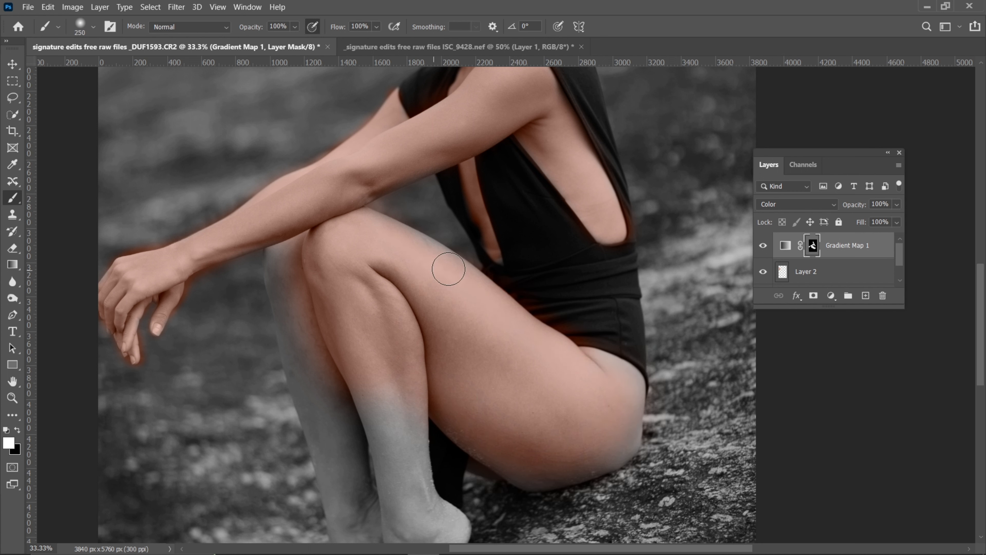
# Mask in the far leg and both shins down to the ankles with an enlarged brush
pyautogui.moveTo(281, 313)
pyautogui.mouseDown()
pyautogui.moveTo(341, 379)
pyautogui.moveTo(364, 380)
pyautogui.moveTo(366, 348)
pyautogui.moveTo(371, 518)
pyautogui.moveTo(323, 379)
pyautogui.moveTo(342, 430)
pyautogui.mouseUp()
pyautogui.press(']')
pyautogui.press(']')
pyautogui.press(']')
pyautogui.moveTo(364, 390)
pyautogui.mouseDown()
pyautogui.moveTo(379, 224)
pyautogui.moveTo(381, 246)
pyautogui.mouseUp()
pyautogui.press('[')
pyautogui.press('[')
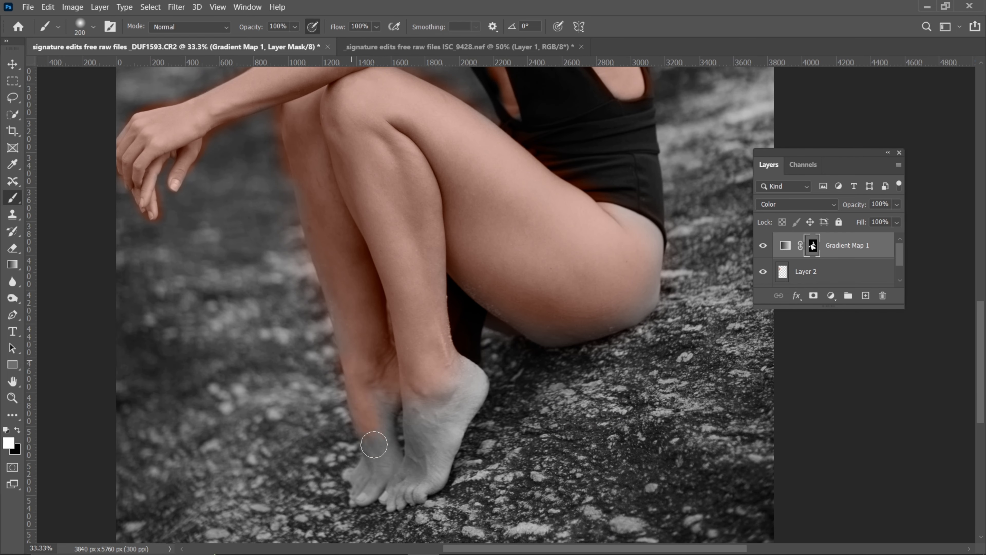
pyautogui.moveTo(425, 399)
pyautogui.mouseDown()
pyautogui.moveTo(449, 362)
pyautogui.moveTo(477, 396)
pyautogui.moveTo(443, 469)
pyautogui.moveTo(387, 486)
pyautogui.mouseUp()
pyautogui.press(']')
pyautogui.moveTo(633, 279)
pyautogui.mouseDown()
pyautogui.moveTo(517, 282)
pyautogui.moveTo(578, 307)
pyautogui.moveTo(636, 280)
pyautogui.moveTo(630, 299)
pyautogui.moveTo(617, 298)
pyautogui.moveTo(639, 241)
pyautogui.moveTo(626, 238)
pyautogui.moveTo(648, 259)
pyautogui.moveTo(535, 296)
pyautogui.moveTo(445, 242)
pyautogui.moveTo(563, 327)
pyautogui.moveTo(376, 226)
pyautogui.moveTo(373, 321)
pyautogui.moveTo(357, 307)
pyautogui.moveTo(384, 233)
pyautogui.mouseUp()
# Reduce the brush to 175 px and examine the painted skin from the legs up to the face
pyautogui.moveTo(361, 163); pyautogui.dragTo(363, 346)
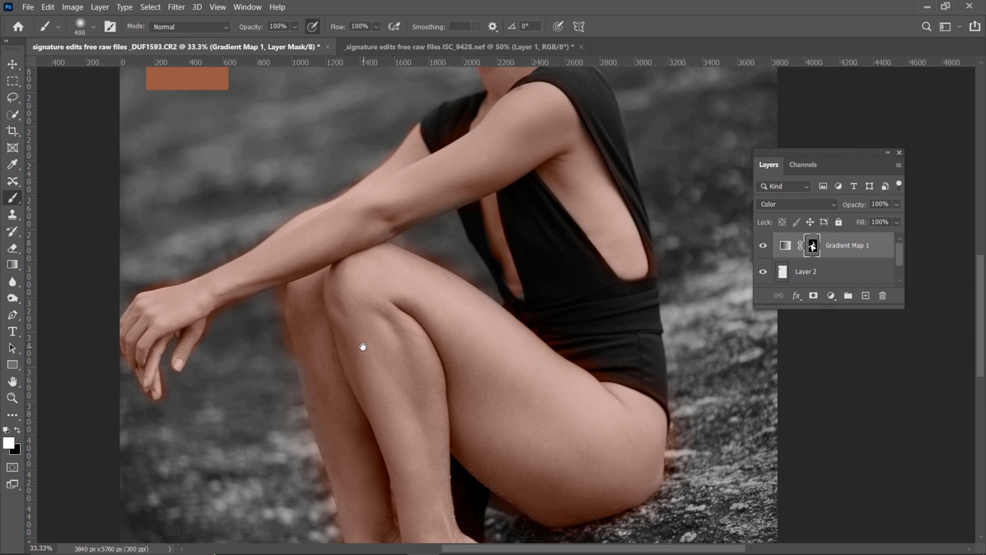
pyautogui.hotkey('ctrl', '+')
pyautogui.hotkey('ctrl', '+')
pyautogui.moveTo(425, 178); pyautogui.dragTo(470, 384)
pyautogui.press('[')
pyautogui.press('[')
pyautogui.press('[')
pyautogui.press('[')
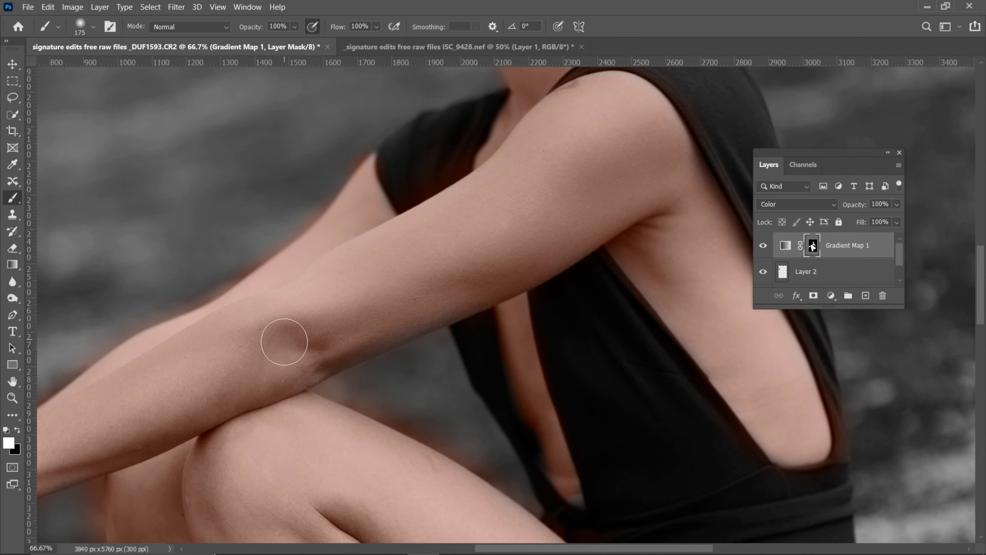
pyautogui.moveTo(346, 218); pyautogui.dragTo(478, 453)
pyautogui.hotkey('ctrl', '+')
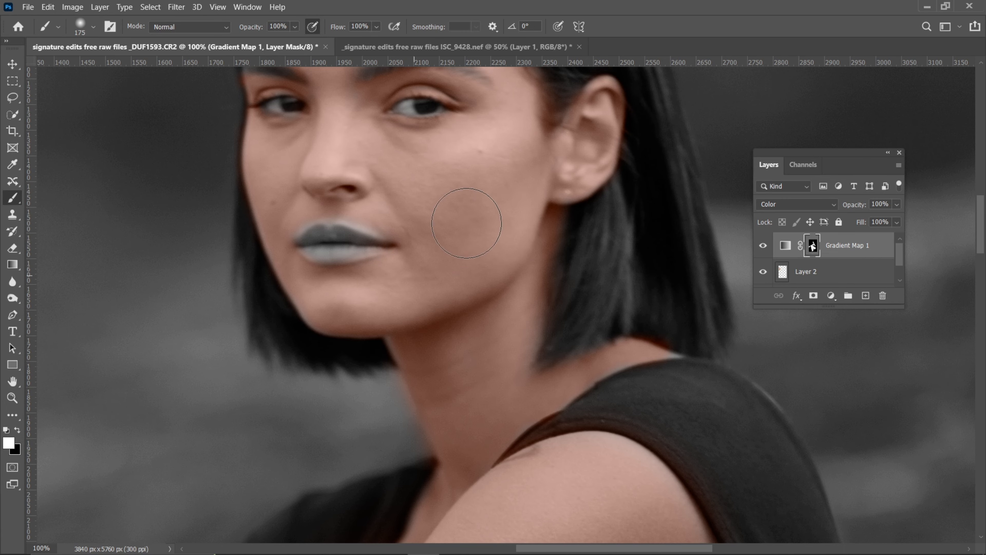
# Reduce the brush to 45 px and try masking in the hair parting and nearby hairline at 100% flow, then undo the strokes
pyautogui.moveTo(397, 144); pyautogui.dragTo(452, 273)
pyautogui.hotkey('ctrl', '+')
pyautogui.moveTo(361, 180)
pyautogui.mouseDown()
pyautogui.moveTo(472, 487)
pyautogui.moveTo(454, 548)
pyautogui.mouseUp()
pyautogui.press('[')
pyautogui.press('[')
pyautogui.press('[')
pyautogui.press('[')
pyautogui.press('[')
pyautogui.press('[')
pyautogui.press('[')
pyautogui.press('[')
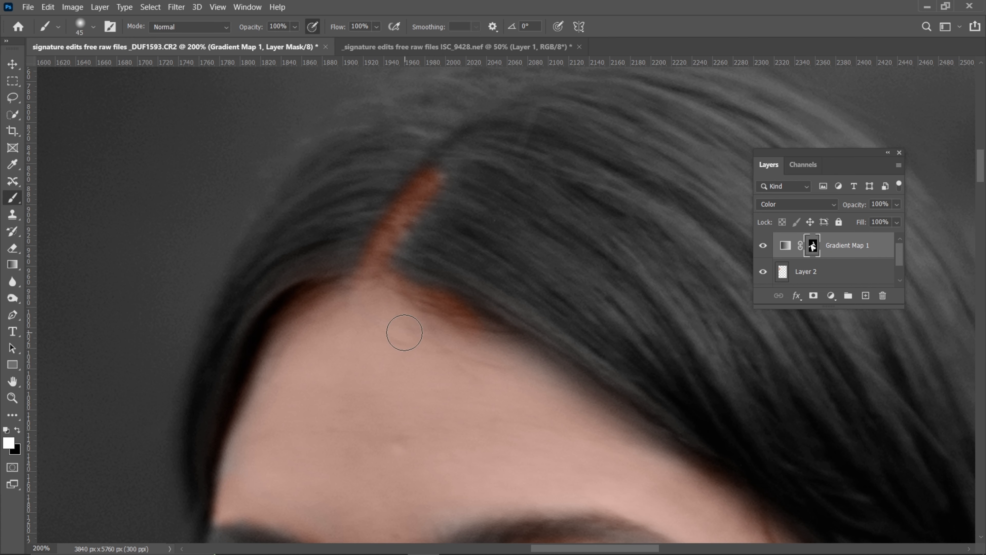
pyautogui.hotkey('ctrl', '-')
pyautogui.hotkey('ctrl', '-')
pyautogui.hotkey('ctrl', '+')
pyautogui.hotkey('ctrl', '+')
pyautogui.hotkey('ctrl', 'z')
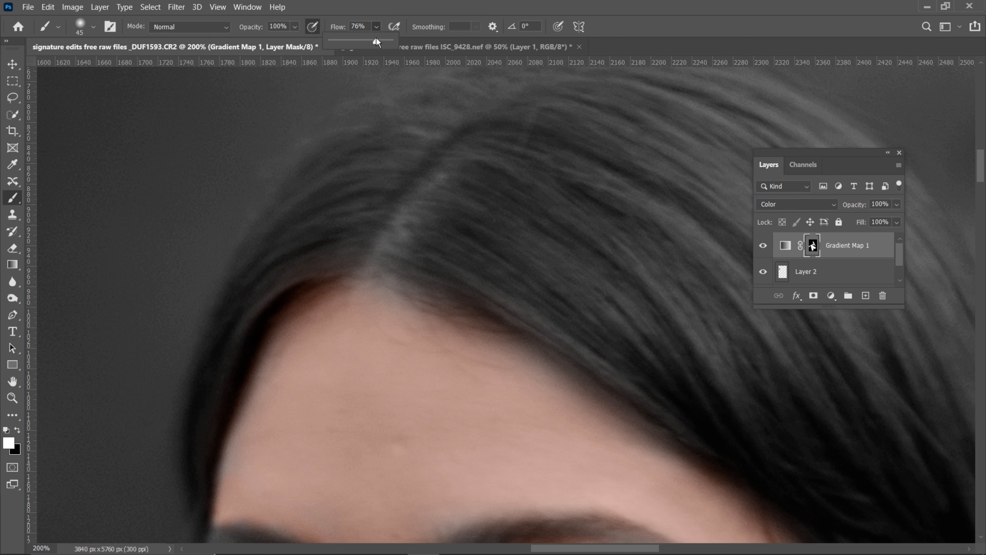
# Lower the brush flow to 48% and mask in the hair parting with a 45 px brush, then reduce the brush to 35 px
pyautogui.moveTo(371, 40); pyautogui.dragTo(359, 40)
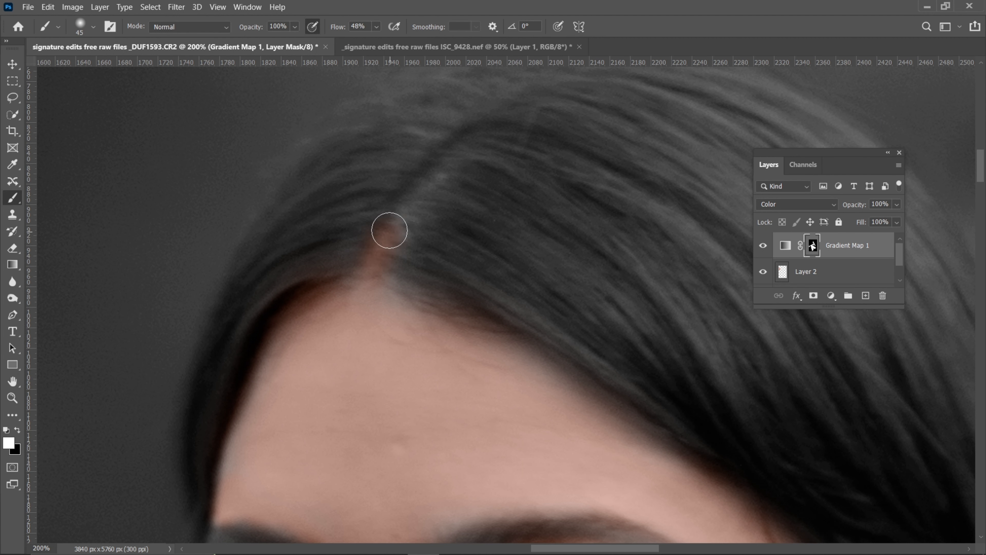
pyautogui.moveTo(408, 216); pyautogui.dragTo(432, 178)
pyautogui.press('[')
pyautogui.press('[')
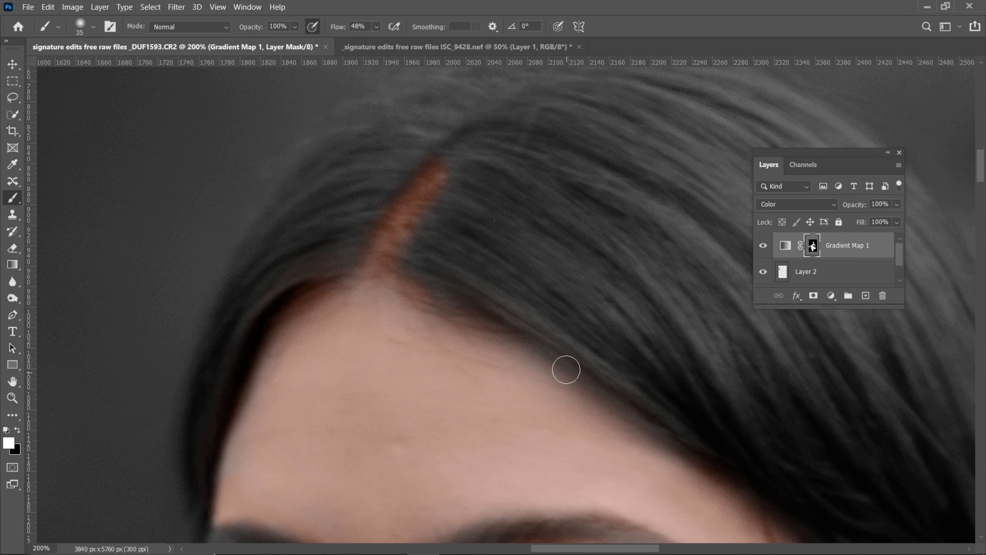
# Examine the masked skin tone across the whole portrait, from the hair parting and face down to the feet
pyautogui.hotkey('ctrl', '-')
pyautogui.hotkey('ctrl', '-')
pyautogui.hotkey('ctrl', '-')
pyautogui.hotkey('ctrl', '-')
pyautogui.hotkey('ctrl', '-')
pyautogui.hotkey('ctrl', '-')
pyautogui.hotkey('ctrl', '-')
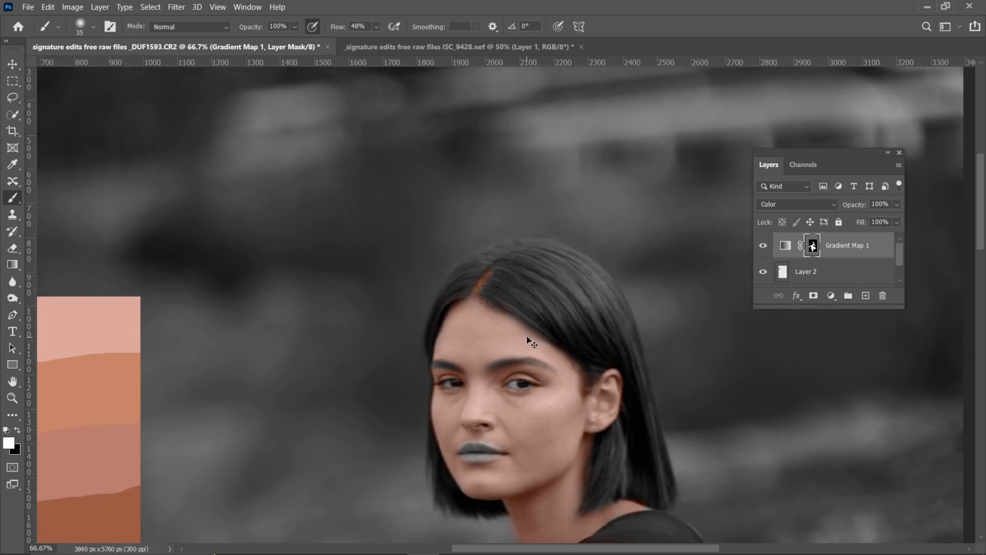
pyautogui.hotkey('ctrl', '+')
pyautogui.hotkey('ctrl', '+')
pyautogui.hotkey('ctrl', '+')
pyautogui.hotkey('ctrl', '+')
pyautogui.hotkey('ctrl', '+')
pyautogui.hotkey('ctrl', '+')
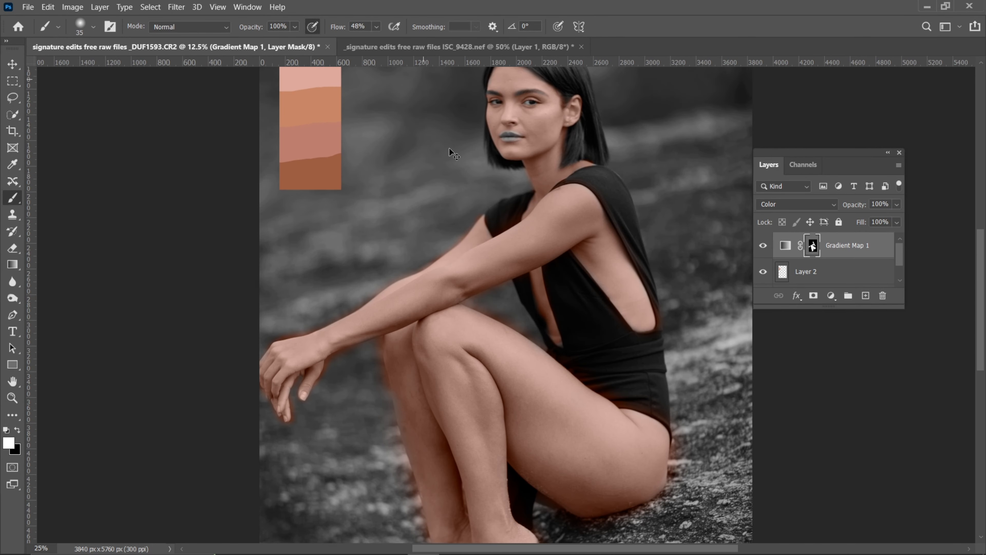
pyautogui.hotkey('ctrl', '-')
pyautogui.hotkey('ctrl', '-')
pyautogui.hotkey('ctrl', '-')
pyautogui.hotkey('ctrl', '-')
pyautogui.hotkey('ctrl', '-')
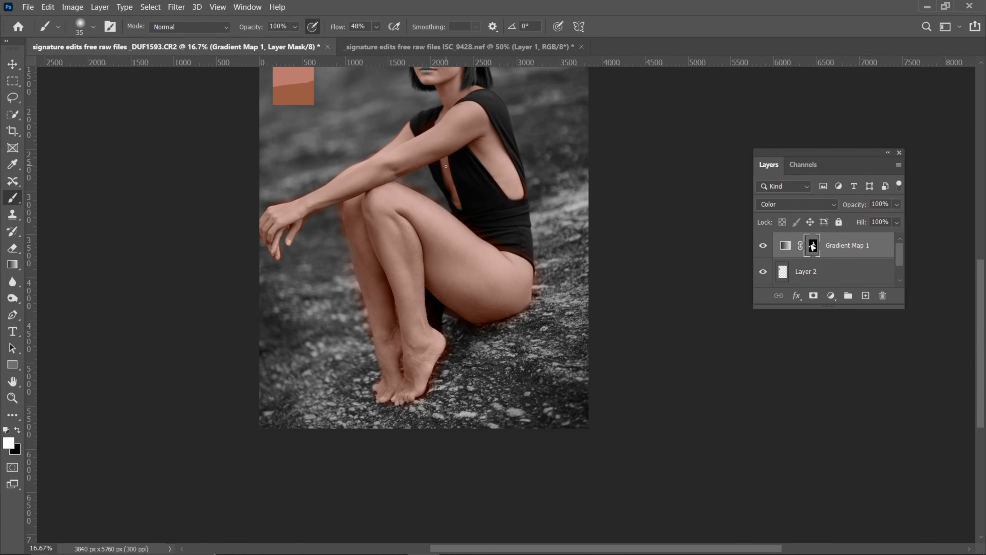
pyautogui.hotkey('ctrl', '+')
pyautogui.hotkey('ctrl', '+')
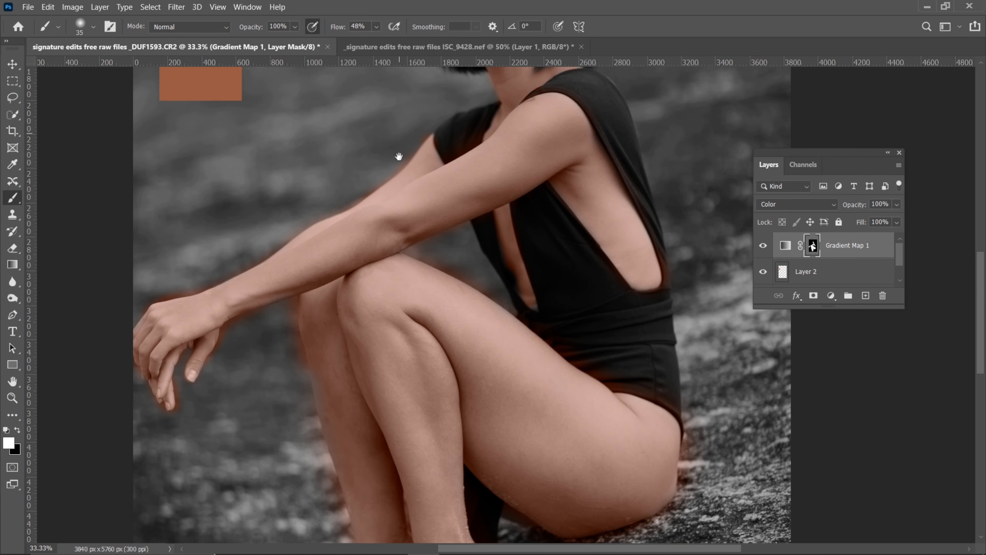
pyautogui.moveTo(399, 151); pyautogui.dragTo(412, 329)
pyautogui.hotkey('ctrl', '+')
pyautogui.hotkey('ctrl', '-')
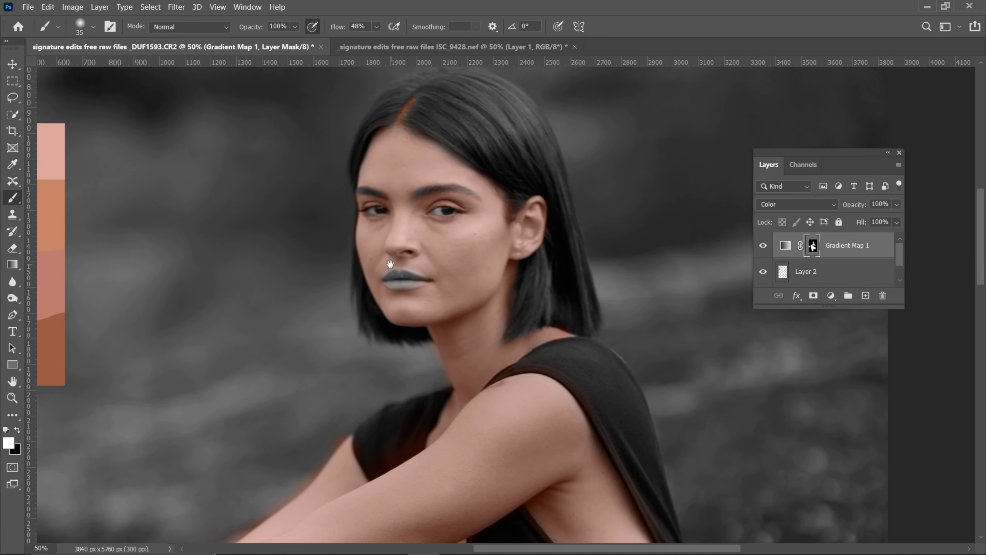
pyautogui.hotkey('ctrl', '-')
pyautogui.hotkey('ctrl', '-')
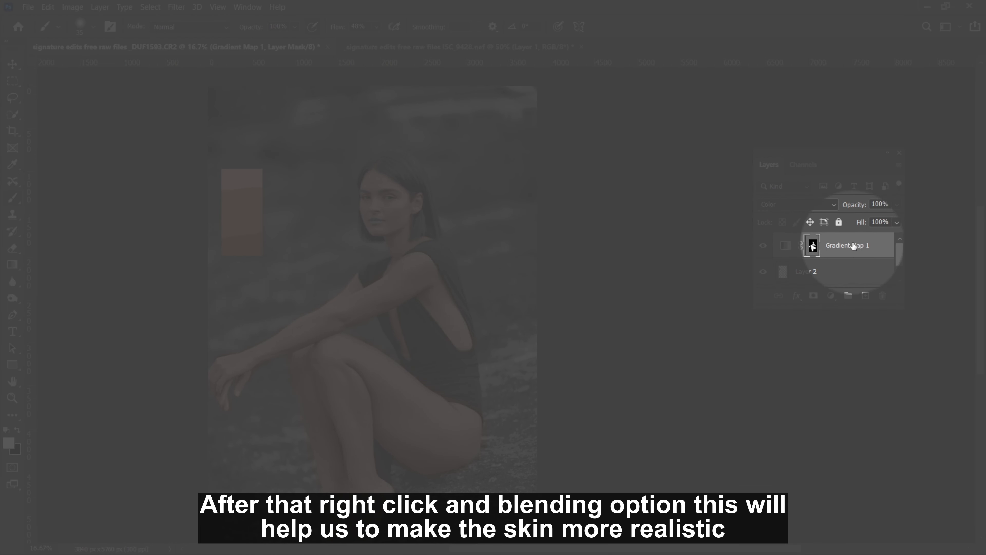
# Set the gradient map layer's Blend If for the underlying layer to 0 / 35 in the shadows and 235 / 255 in the highlights
pyautogui.rightClick(853, 244)
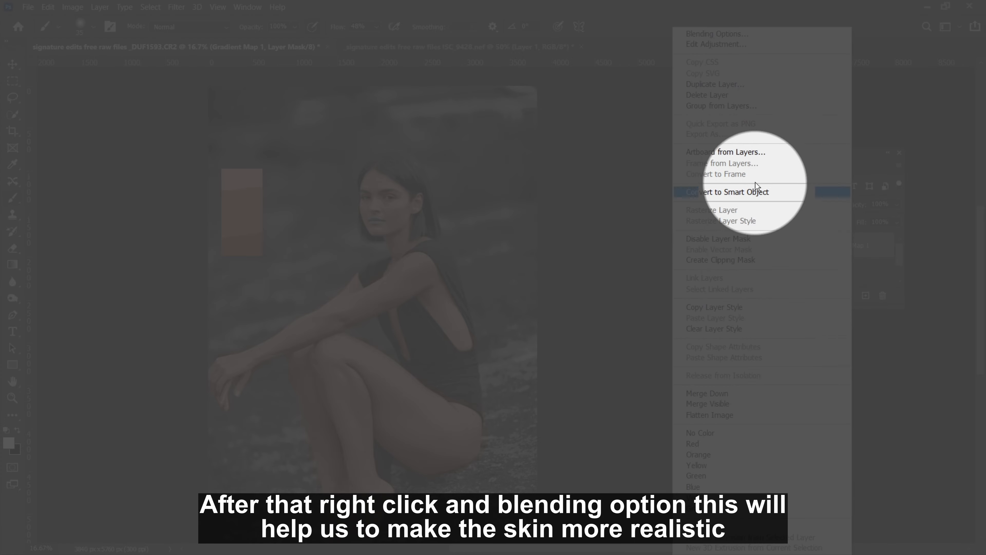
pyautogui.click(714, 34)
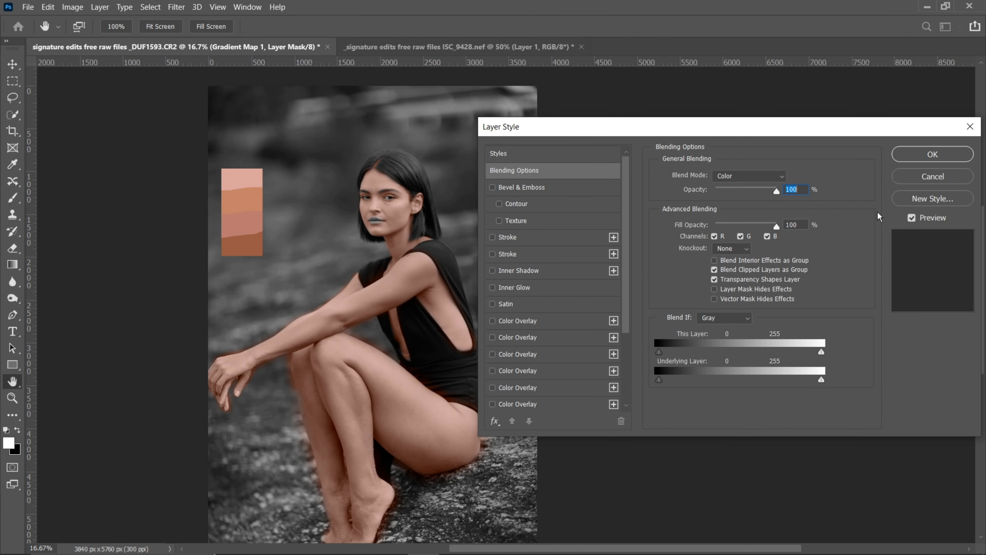
pyautogui.moveTo(610, 119); pyautogui.dragTo(665, 117)
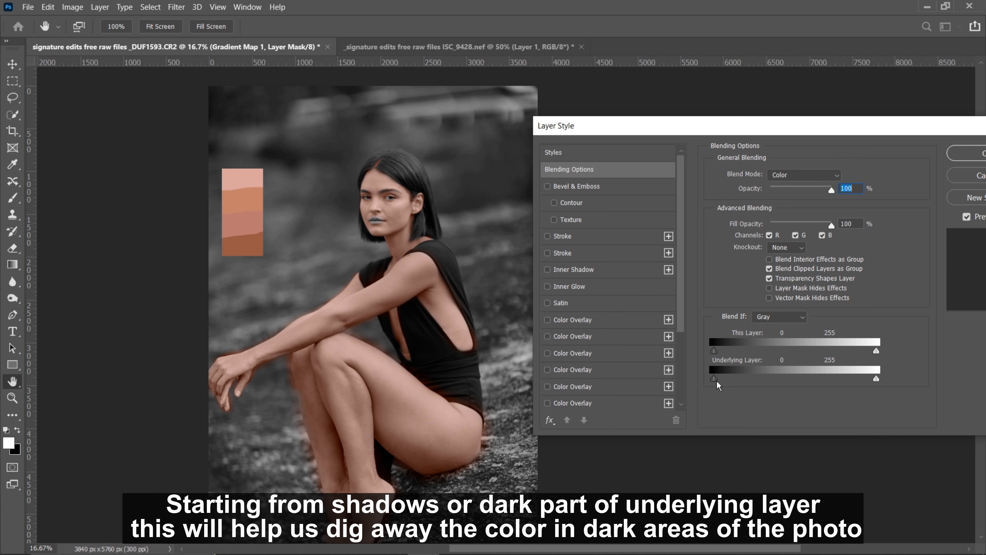
pyautogui.moveTo(714, 379); pyautogui.dragTo(832, 379)
pyautogui.press('alt')
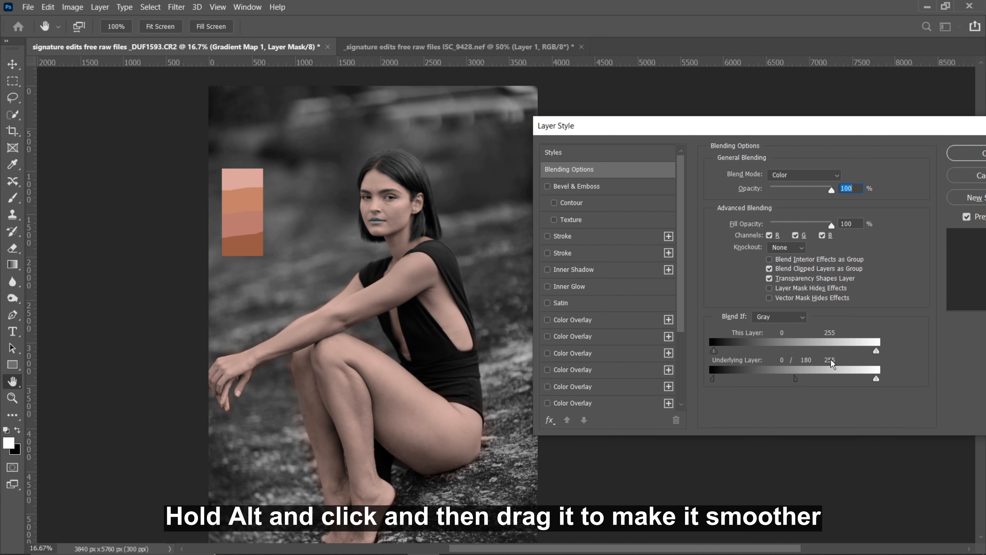
pyautogui.moveTo(741, 378); pyautogui.dragTo(746, 380)
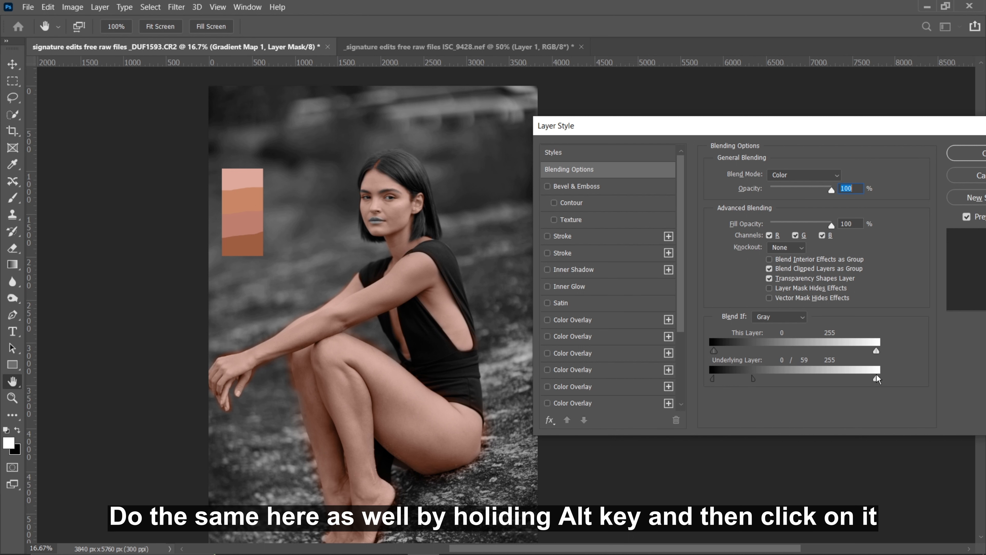
pyautogui.moveTo(877, 377)
pyautogui.mouseDown()
pyautogui.moveTo(685, 386)
pyautogui.moveTo(872, 379)
pyautogui.mouseUp()
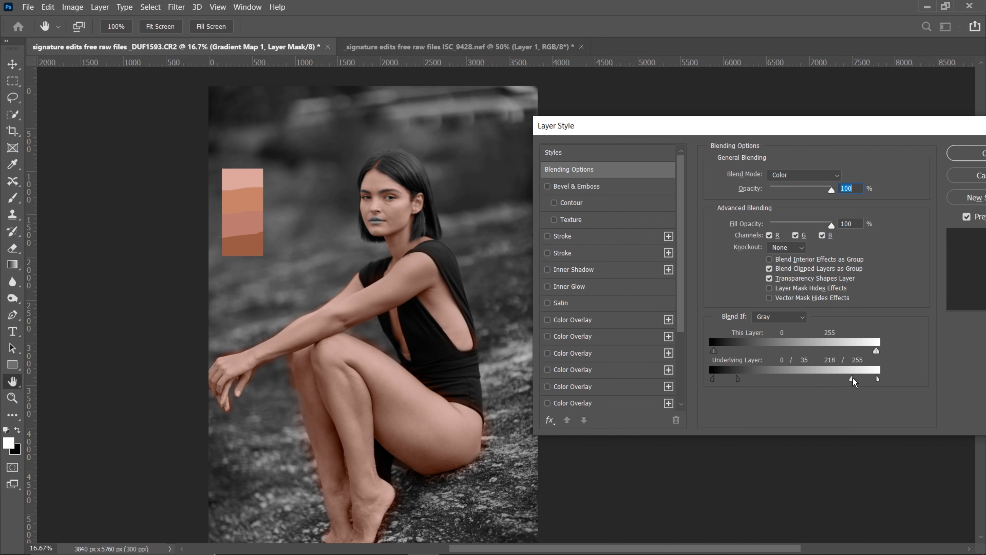
pyautogui.moveTo(855, 379); pyautogui.dragTo(858, 379)
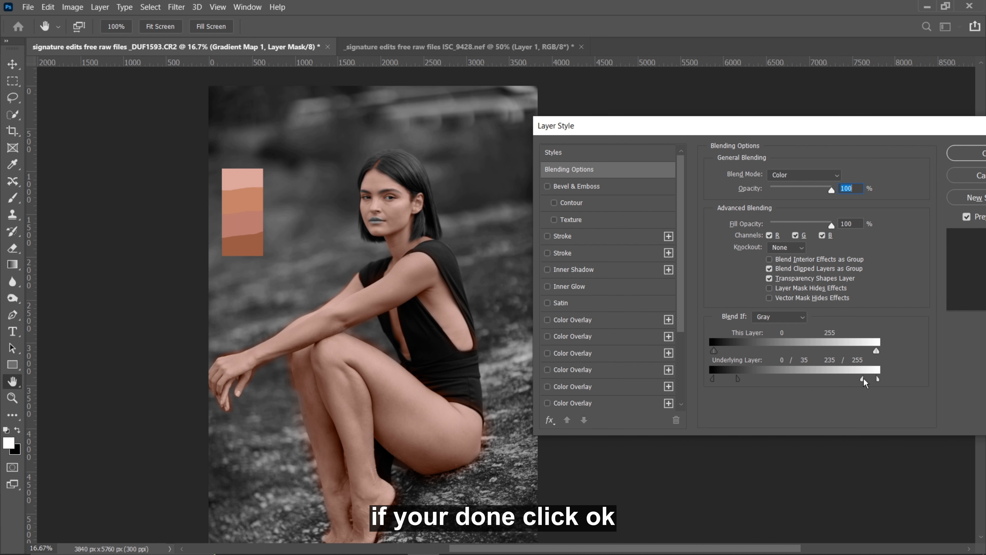
pyautogui.click(967, 153)
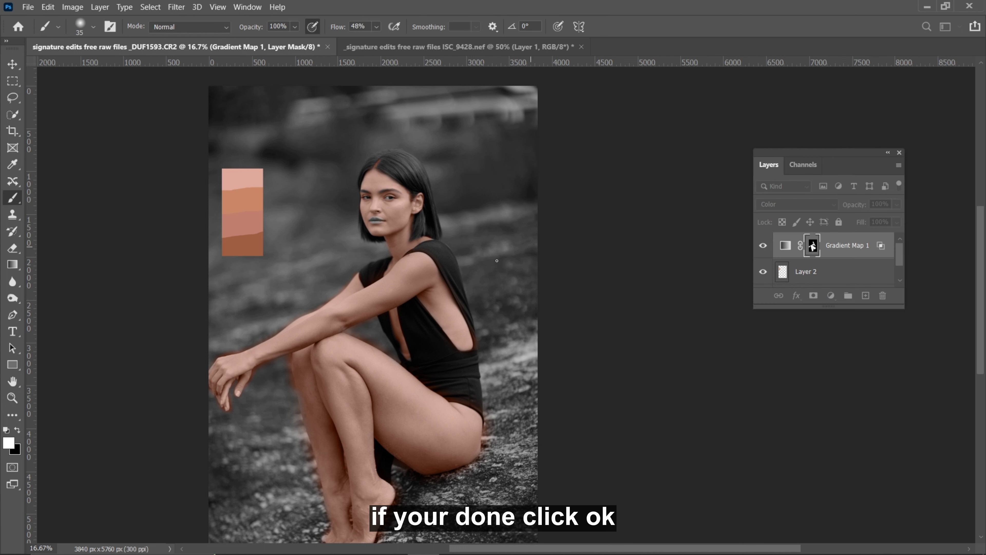
# Open the gradient map's gradient for editing and move its first color stop to 7% and its second to 42%
pyautogui.hotkey('ctrl', '+')
pyautogui.moveTo(316, 285); pyautogui.dragTo(457, 256)
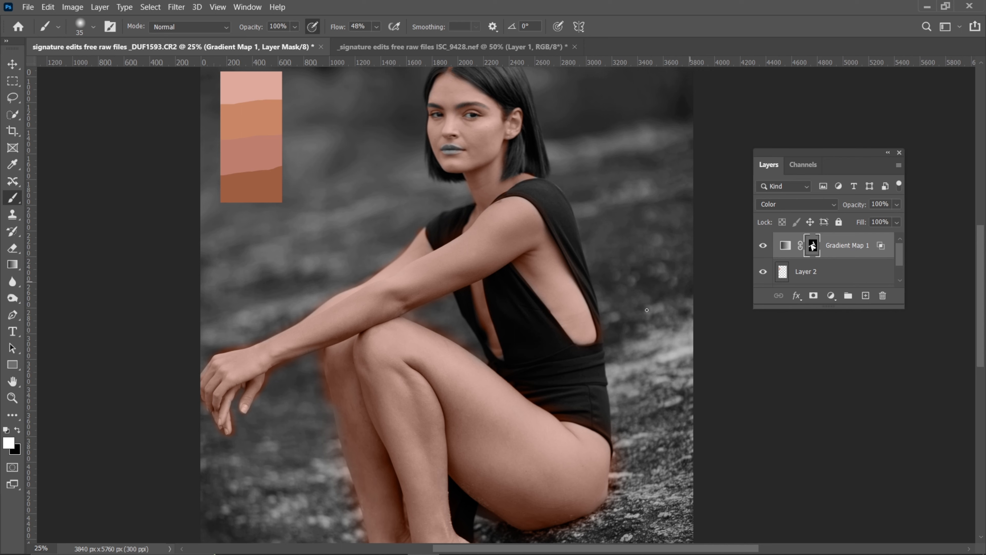
pyautogui.moveTo(430, 193); pyautogui.dragTo(419, 266)
pyautogui.hotkey('ctrl', '+')
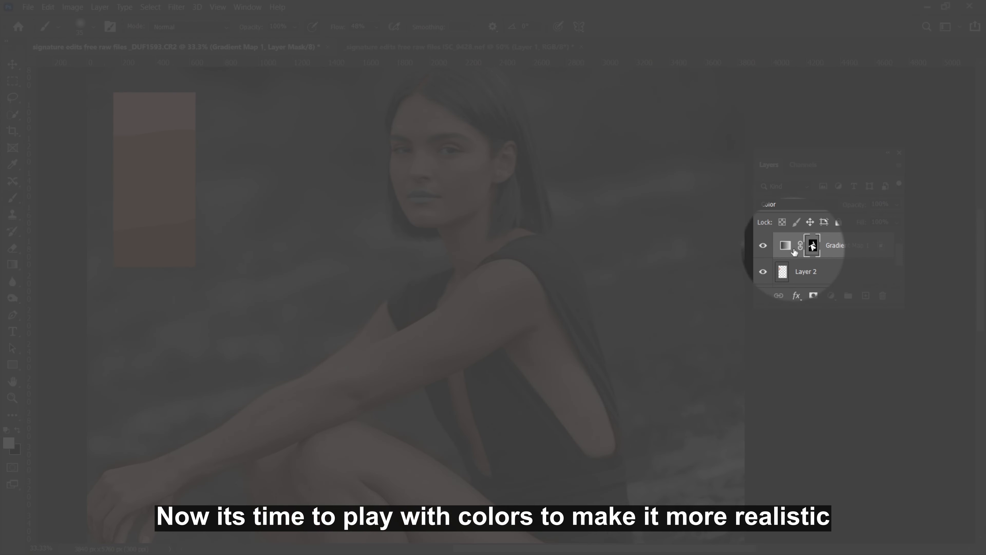
pyautogui.doubleClick(785, 246)
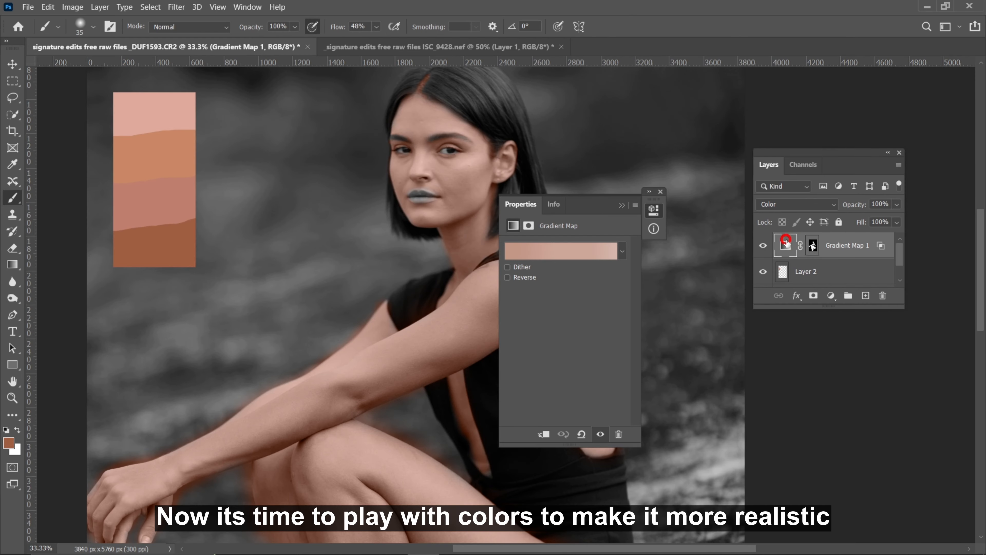
pyautogui.click(544, 256)
pyautogui.moveTo(233, 132); pyautogui.dragTo(779, 150)
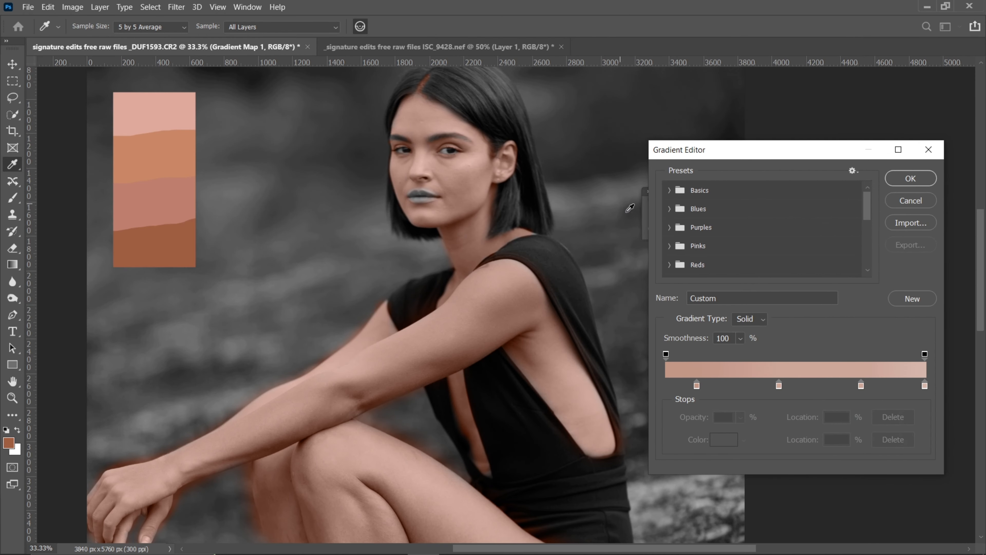
pyautogui.moveTo(696, 384)
pyautogui.mouseDown()
pyautogui.moveTo(670, 378)
pyautogui.moveTo(684, 385)
pyautogui.mouseUp()
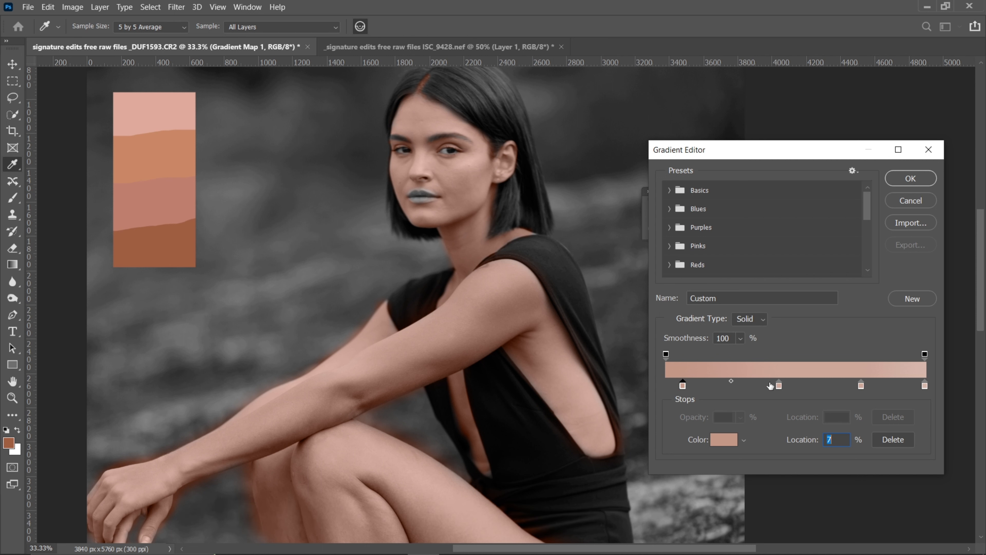
pyautogui.moveTo(778, 386); pyautogui.dragTo(775, 385)
# Set the brightness of the gradient's first color stop, at 7%, to 73%
pyautogui.click(683, 385)
pyautogui.click(723, 439)
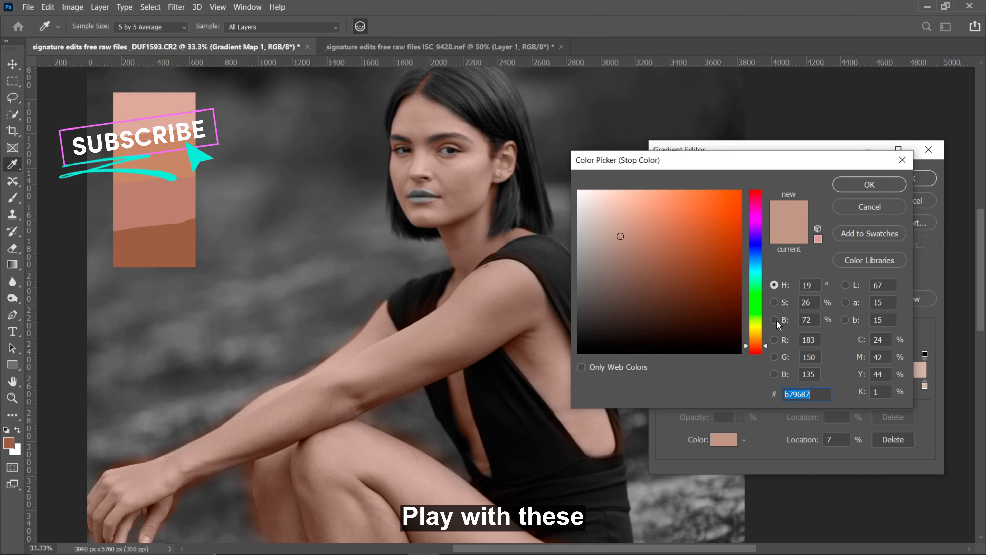
pyautogui.click(775, 320)
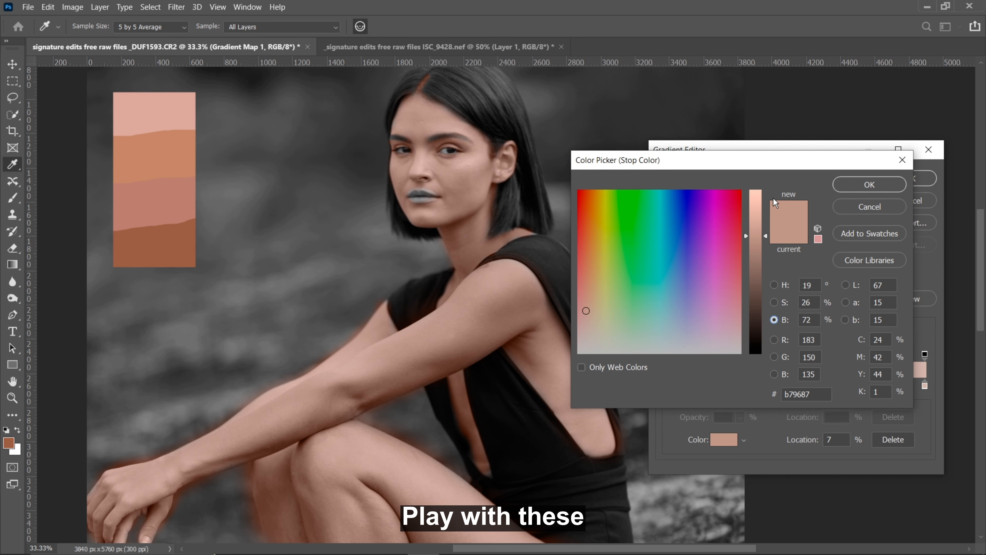
pyautogui.moveTo(765, 235)
pyautogui.mouseDown()
pyautogui.moveTo(772, 257)
pyautogui.moveTo(745, 176)
pyautogui.moveTo(769, 225)
pyautogui.mouseUp()
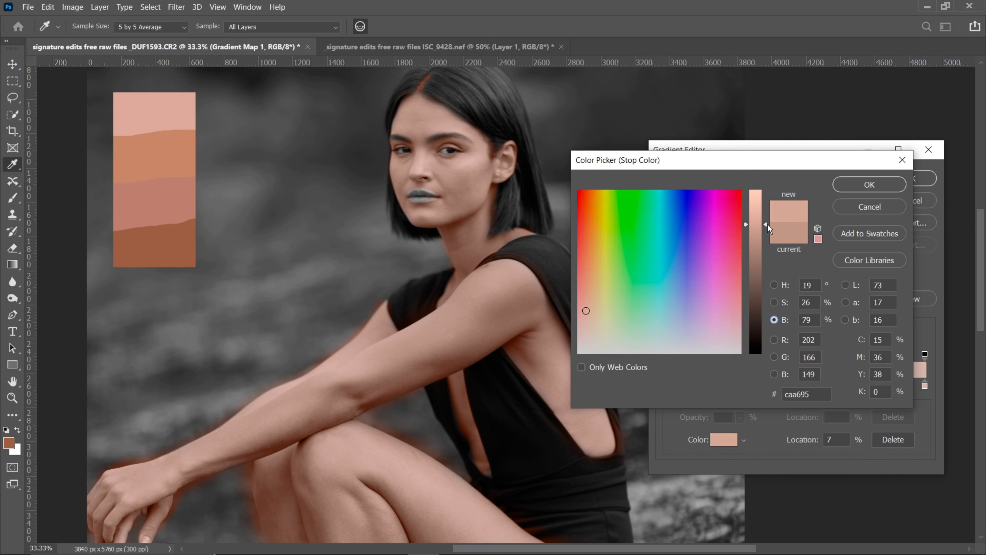
pyautogui.click(874, 186)
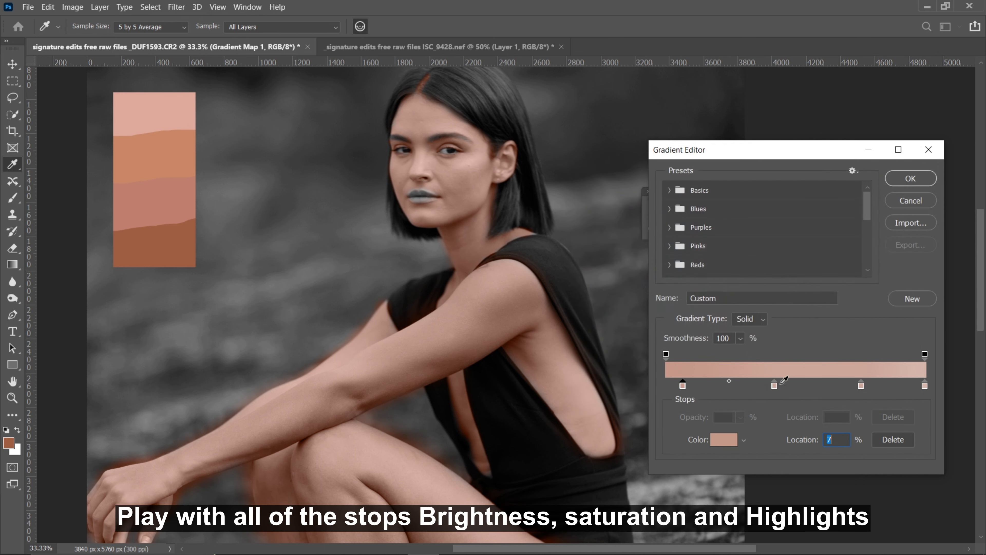
# Lower the saturation of the gradient's first color stop to 21% and shift its hue toward yellow
pyautogui.click(724, 442)
pyautogui.click(774, 302)
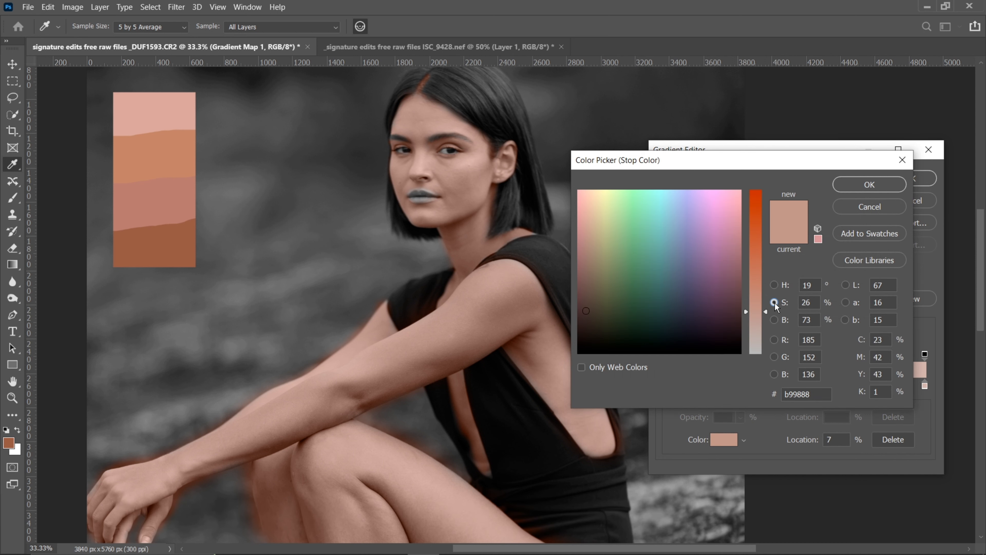
pyautogui.moveTo(765, 315)
pyautogui.mouseDown()
pyautogui.moveTo(766, 345)
pyautogui.moveTo(762, 307)
pyautogui.moveTo(765, 319)
pyautogui.mouseUp()
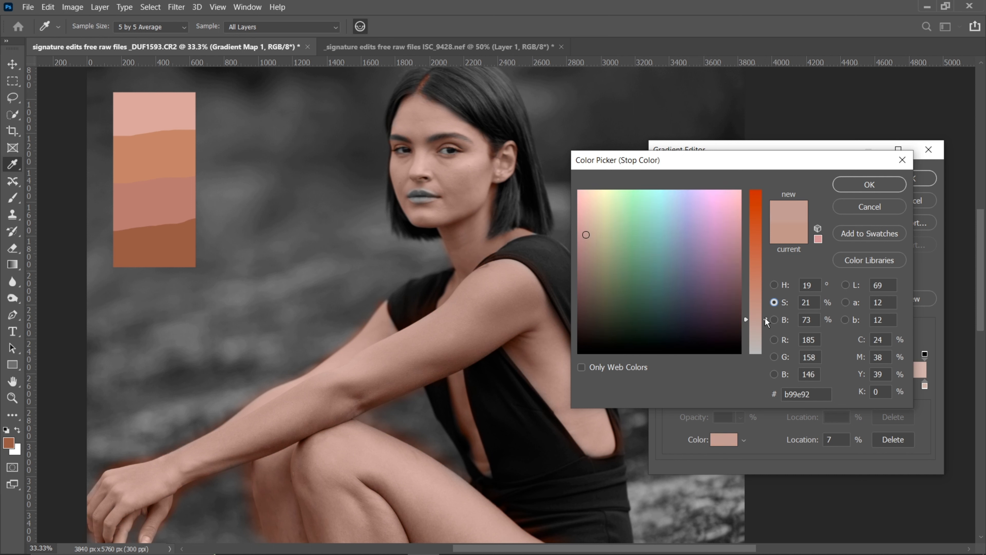
pyautogui.click(774, 285)
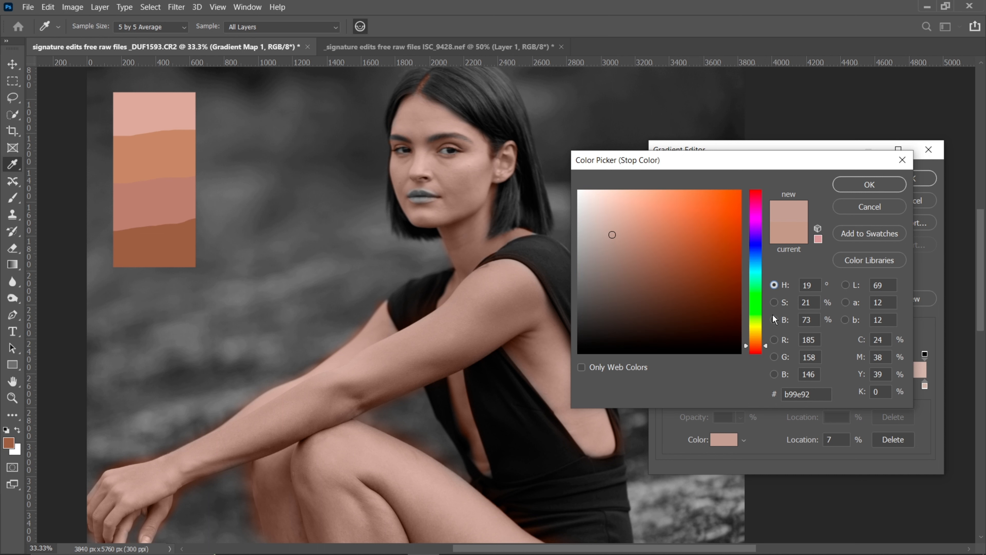
pyautogui.moveTo(767, 341)
pyautogui.mouseDown()
pyautogui.moveTo(764, 332)
pyautogui.moveTo(766, 349)
pyautogui.moveTo(751, 272)
pyautogui.moveTo(765, 349)
pyautogui.moveTo(766, 340)
pyautogui.mouseUp()
pyautogui.click(880, 190)
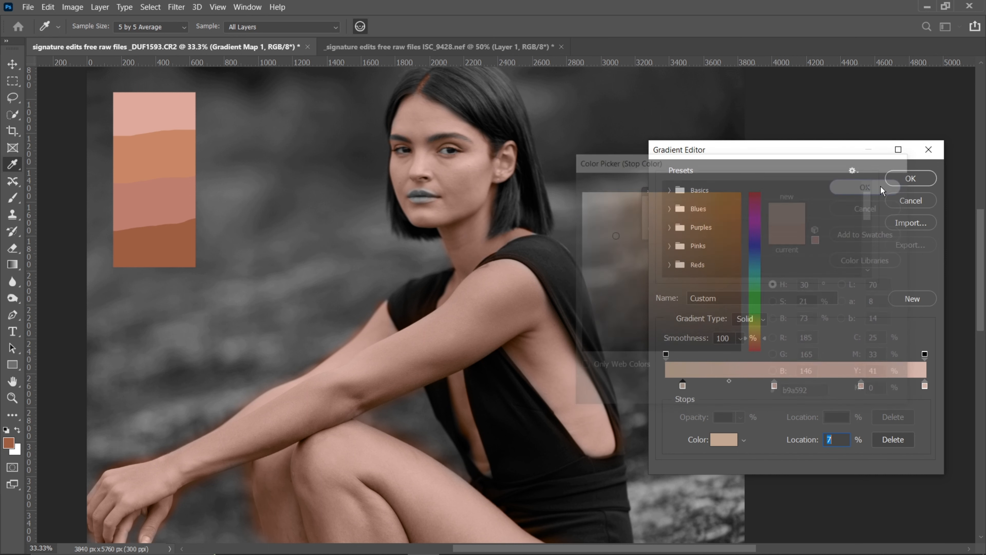
# Set the color of the gradient stop at 42% to 91% brightness, 22% saturation and a hue of 21°
pyautogui.click(775, 385)
pyautogui.click(723, 438)
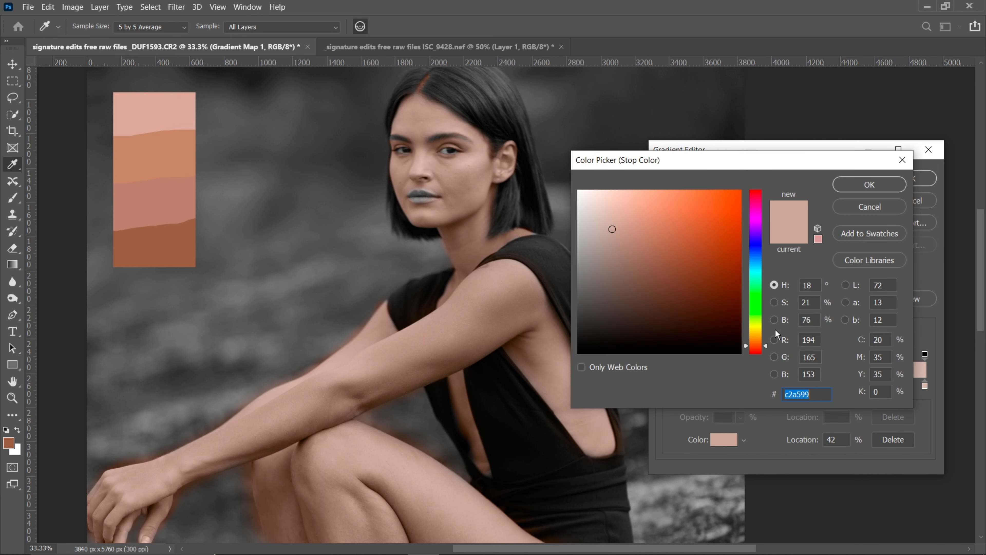
pyautogui.click(774, 320)
pyautogui.moveTo(767, 229); pyautogui.dragTo(767, 204)
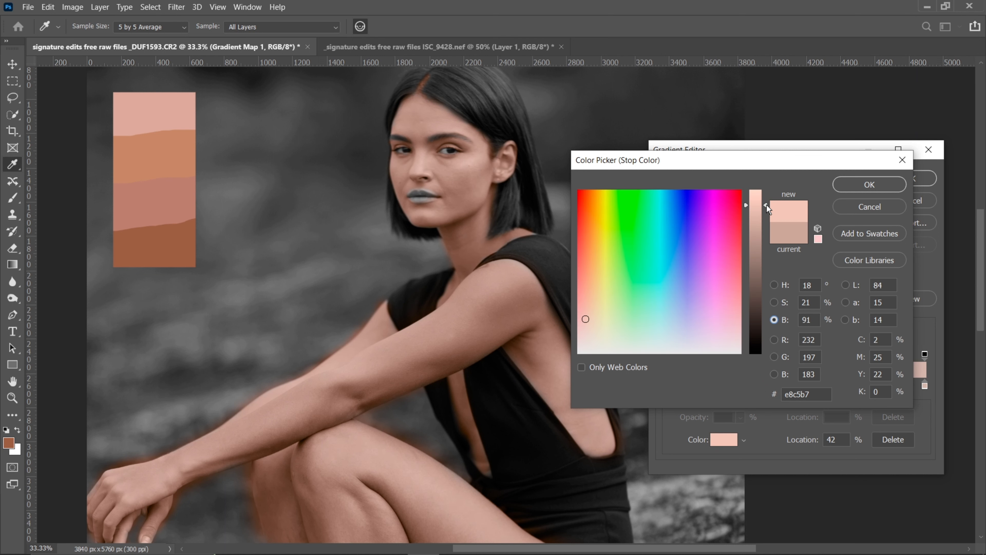
pyautogui.click(774, 303)
pyautogui.moveTo(766, 321)
pyautogui.mouseDown()
pyautogui.moveTo(767, 332)
pyautogui.moveTo(766, 321)
pyautogui.mouseUp()
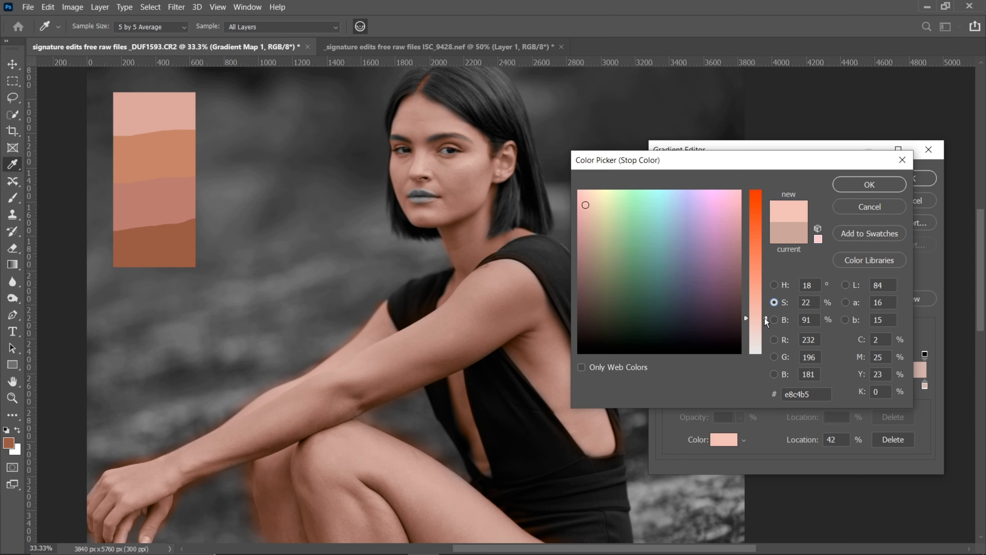
pyautogui.click(778, 284)
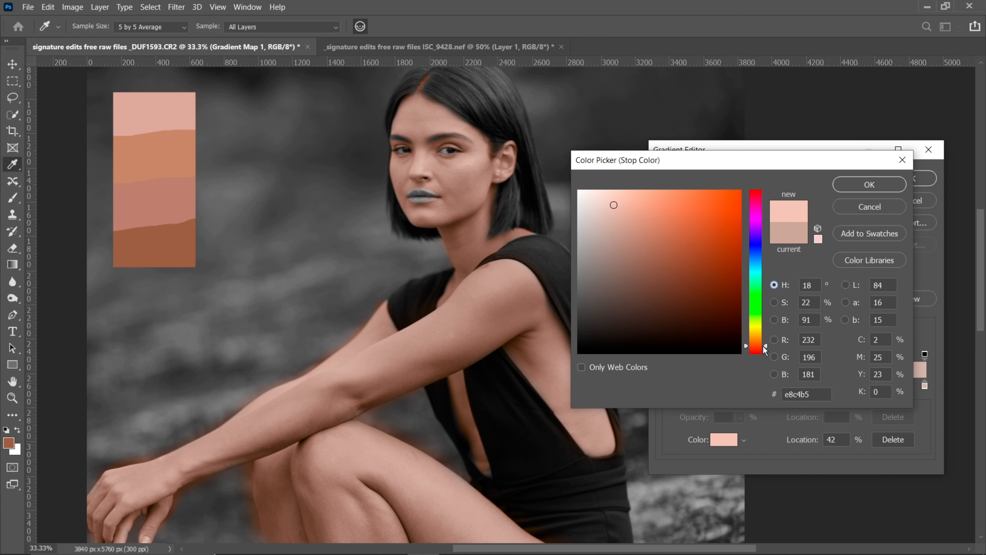
pyautogui.moveTo(763, 346); pyautogui.dragTo(765, 344)
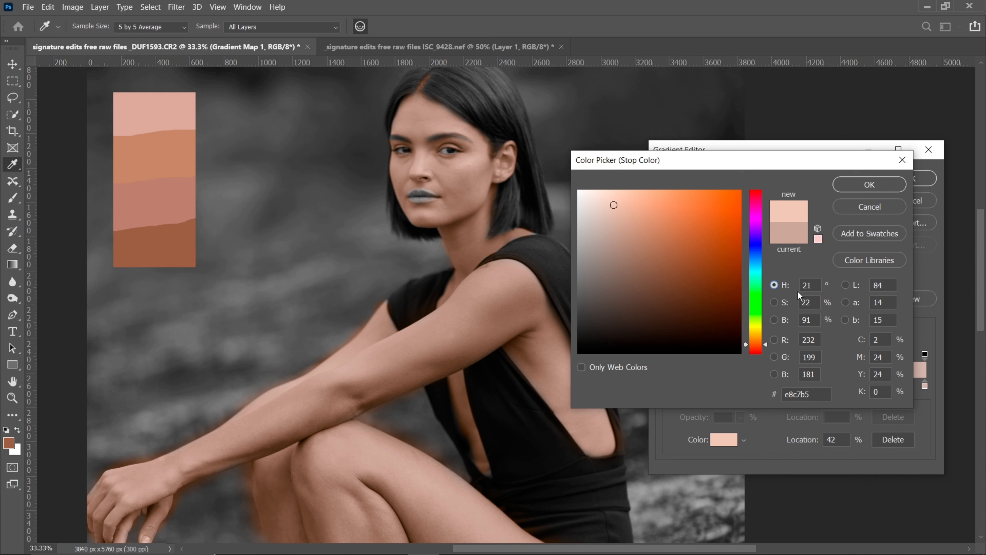
pyautogui.click(869, 185)
# Raise the brightness of the gradient's third color stop, at 75%, to 93%
pyautogui.click(861, 385)
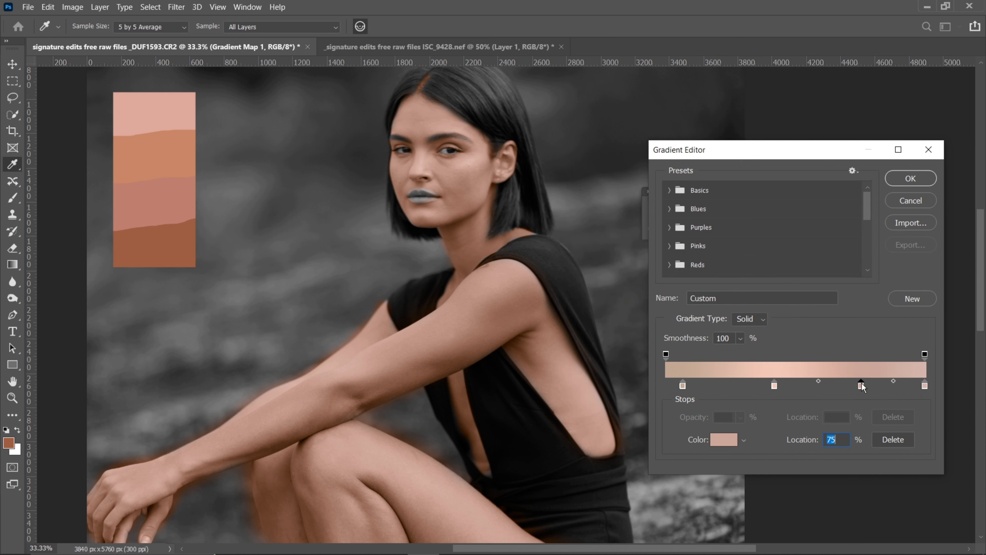
pyautogui.click(716, 444)
pyautogui.click(774, 320)
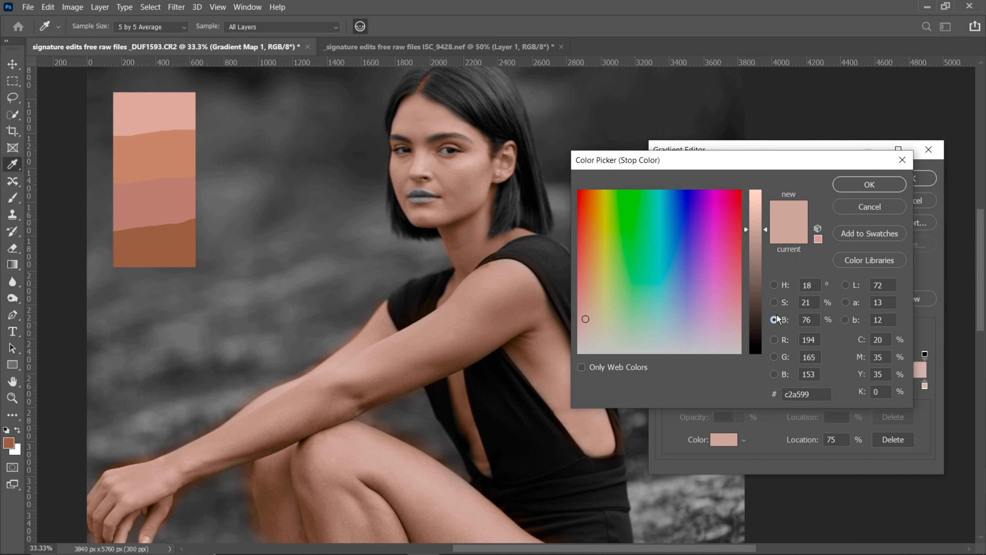
pyautogui.moveTo(769, 232); pyautogui.dragTo(761, 202)
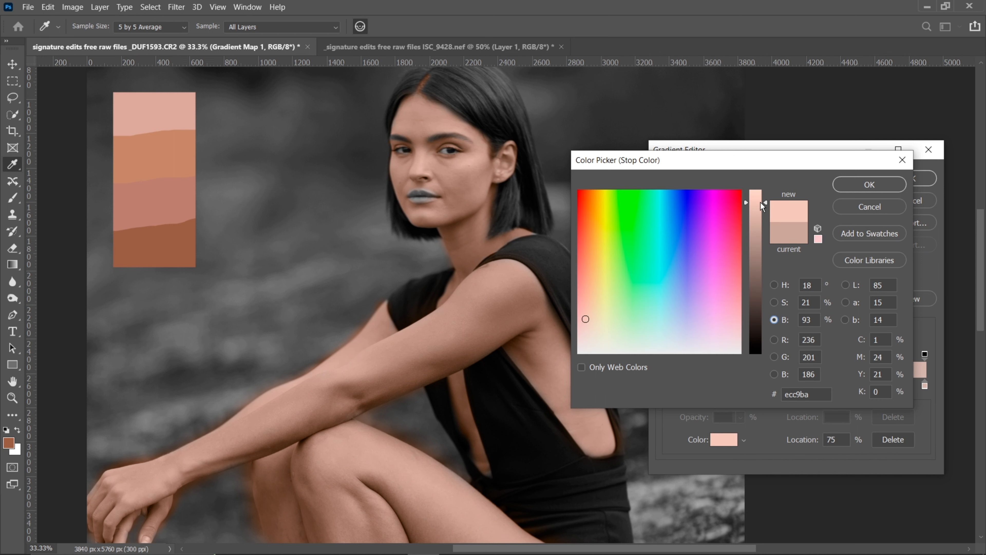
pyautogui.click(887, 187)
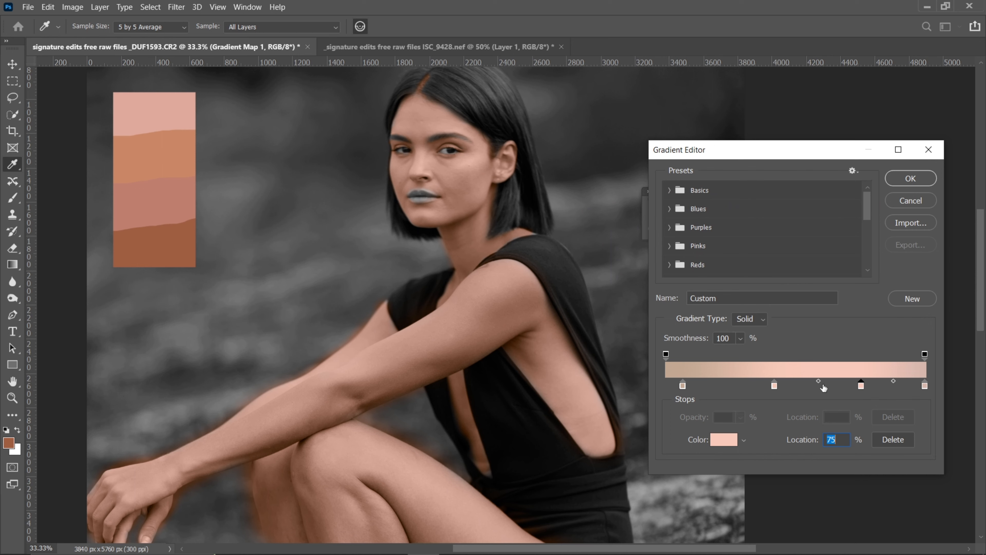
# Refine the color of the gradient stop at 75% to 16% saturation, a hue of 23° and 90% brightness
pyautogui.click(727, 439)
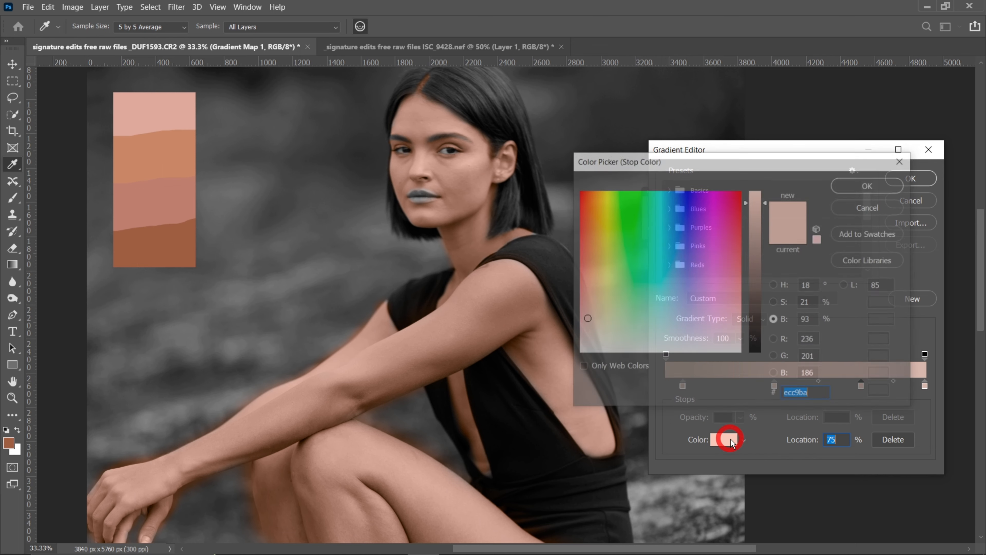
pyautogui.click(775, 302)
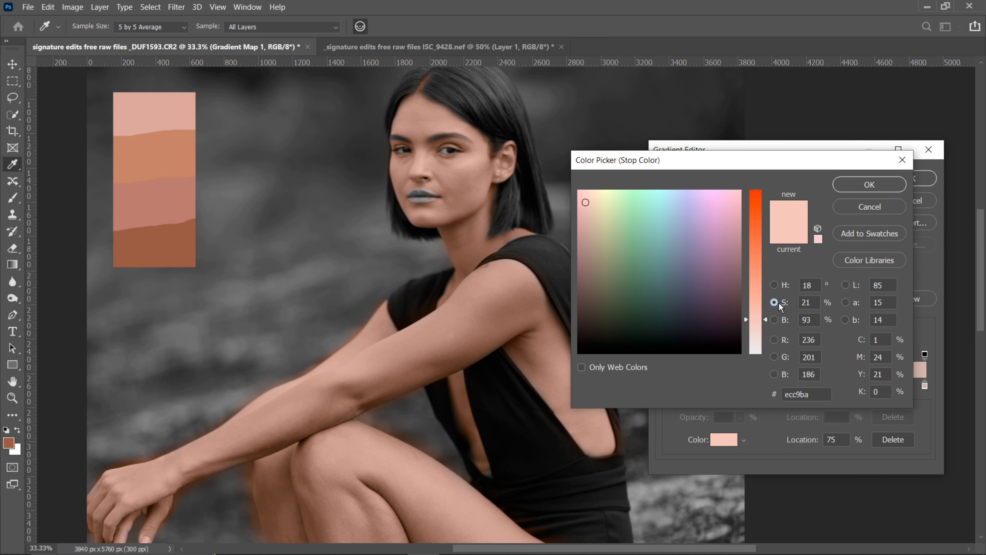
pyautogui.click(766, 328)
pyautogui.click(765, 321)
pyautogui.click(764, 322)
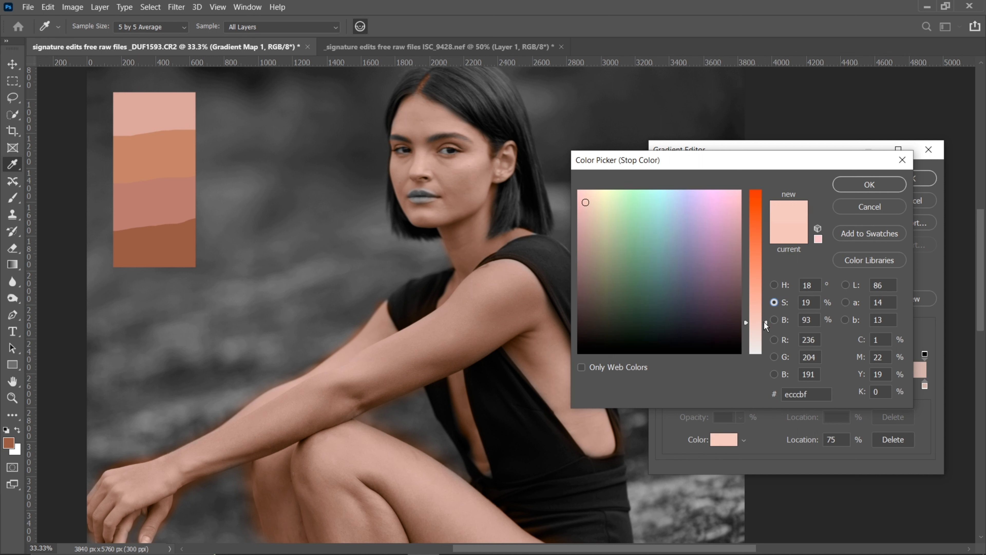
pyautogui.click(779, 285)
pyautogui.moveTo(763, 345); pyautogui.dragTo(765, 328)
pyautogui.click(775, 302)
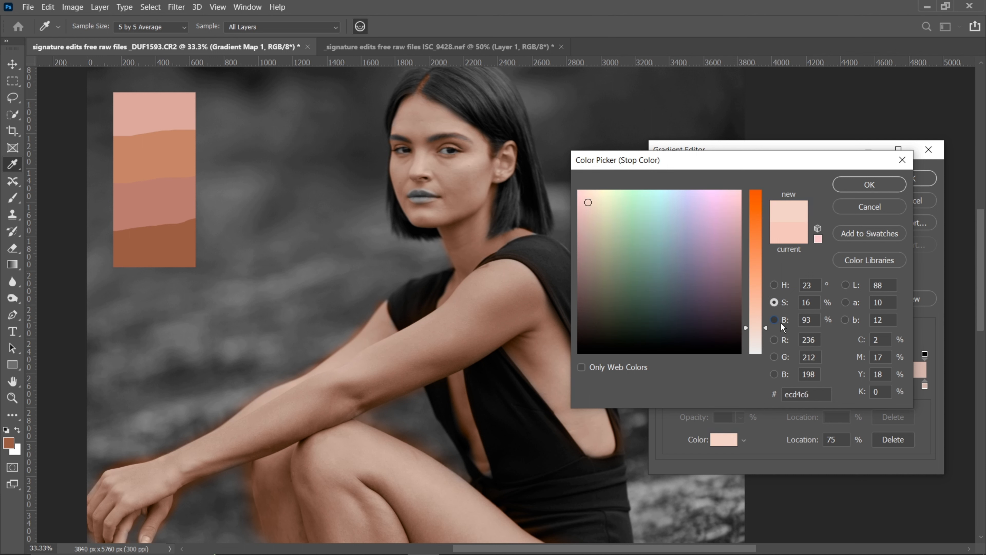
pyautogui.click(775, 320)
pyautogui.click(764, 203)
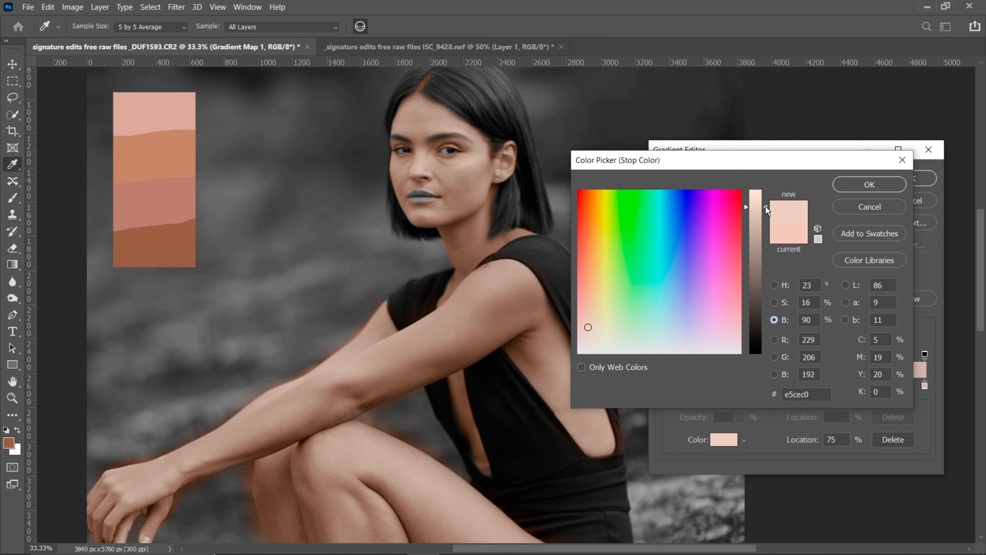
pyautogui.click(883, 186)
# Set the brightness of the gradient's last color stop, at 100%, to 77%
pyautogui.click(925, 385)
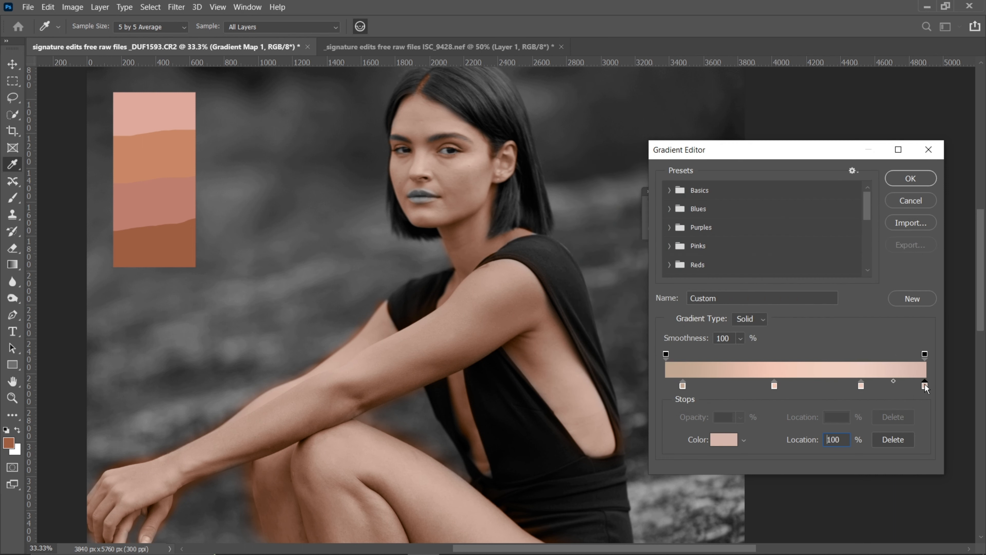
pyautogui.click(744, 439)
pyautogui.click(733, 440)
pyautogui.click(732, 440)
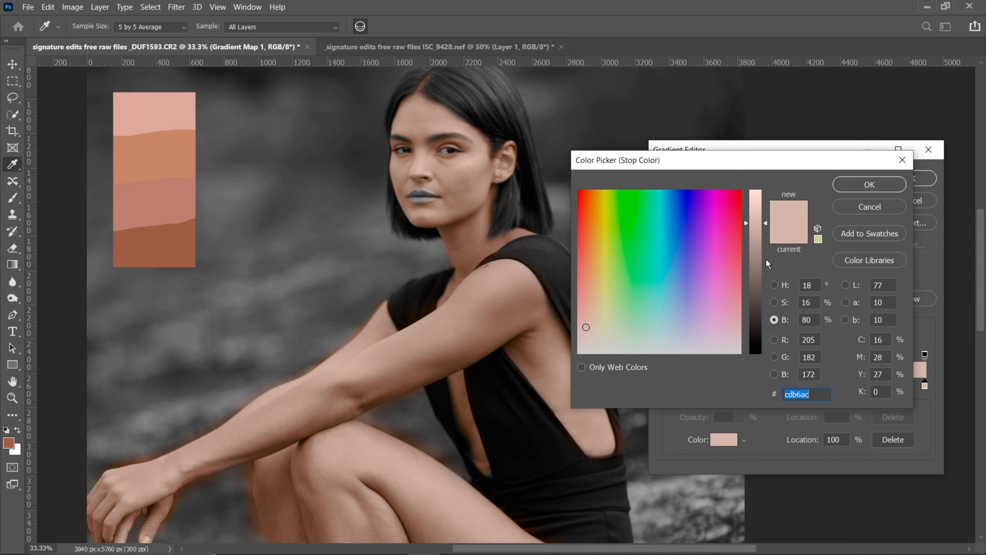
pyautogui.moveTo(766, 220)
pyautogui.mouseDown()
pyautogui.moveTo(763, 212)
pyautogui.moveTo(766, 227)
pyautogui.mouseUp()
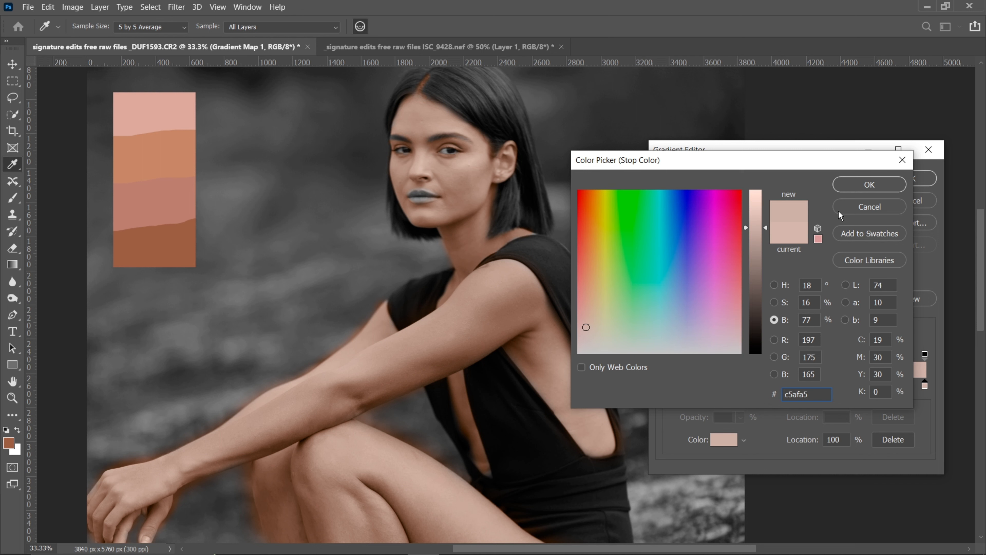
pyautogui.click(881, 187)
# Lower the saturation of the gradient's last color stop to 11% and shift its hue to 27°
pyautogui.click(926, 386)
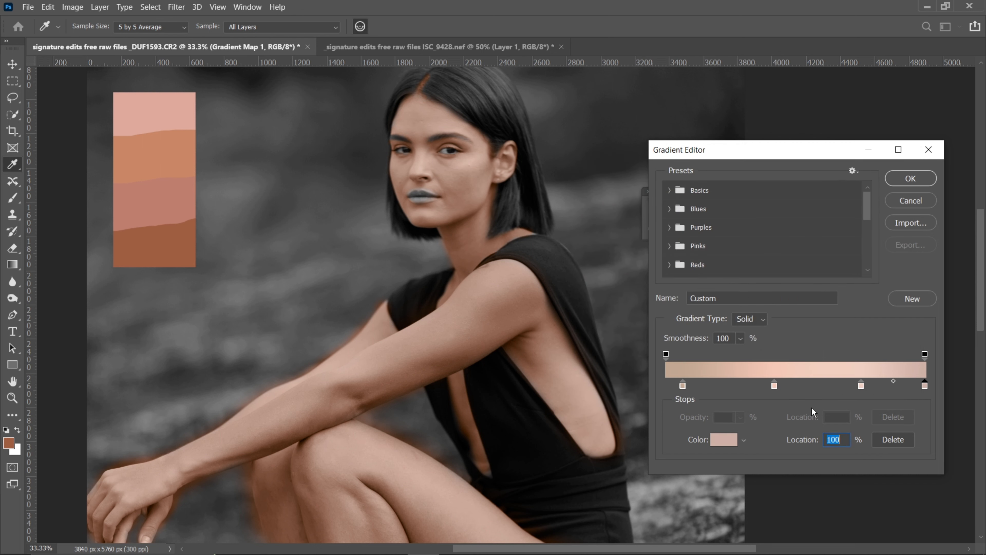
pyautogui.click(718, 437)
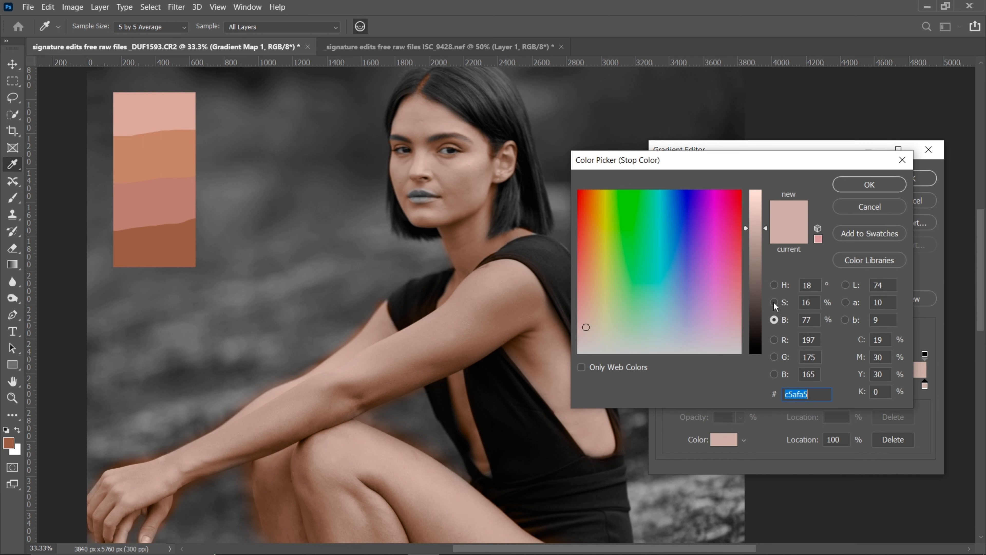
pyautogui.click(774, 302)
pyautogui.moveTo(764, 328); pyautogui.dragTo(763, 342)
pyautogui.click(774, 285)
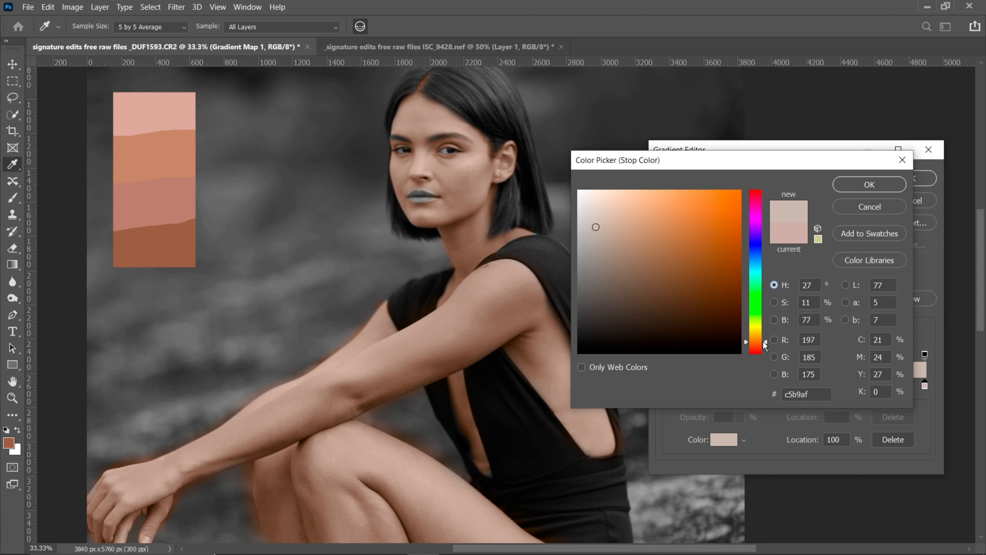
pyautogui.click(868, 185)
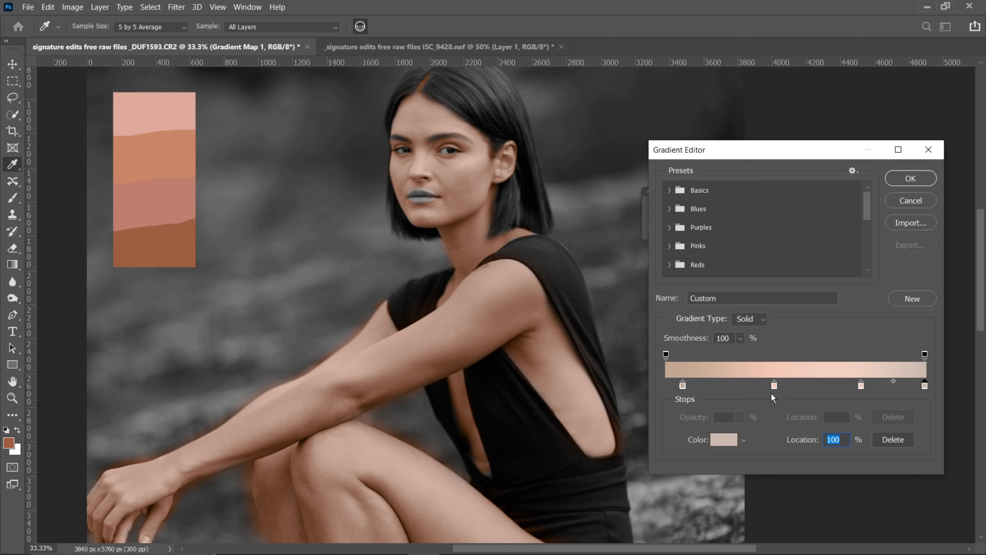
# Reposition the gradient's first stop to 9%, its second to 44% and its third slightly closer to the second, and apply the gradient
pyautogui.moveTo(775, 386)
pyautogui.mouseDown()
pyautogui.moveTo(763, 385)
pyautogui.moveTo(777, 388)
pyautogui.mouseUp()
pyautogui.moveTo(683, 385); pyautogui.dragTo(668, 385)
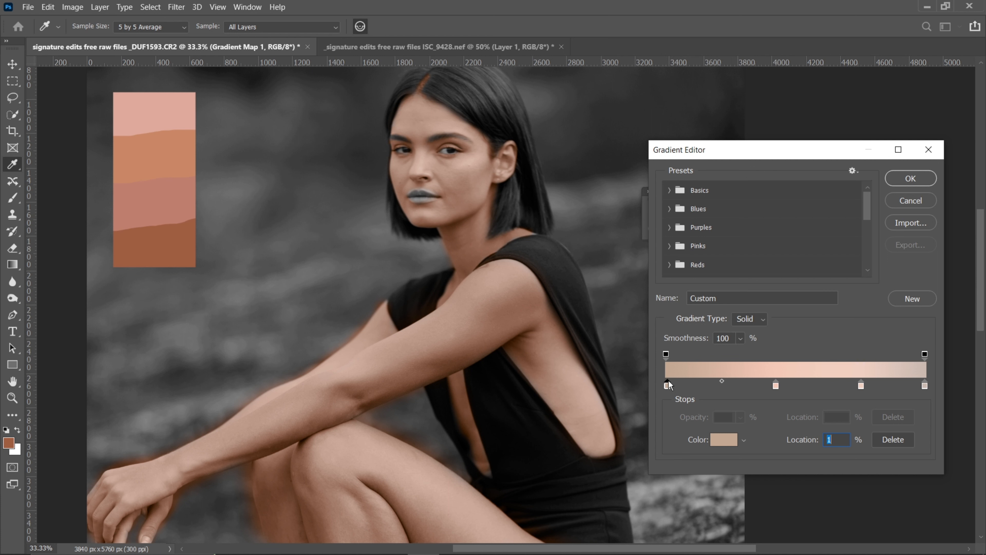
pyautogui.moveTo(776, 386); pyautogui.dragTo(754, 383)
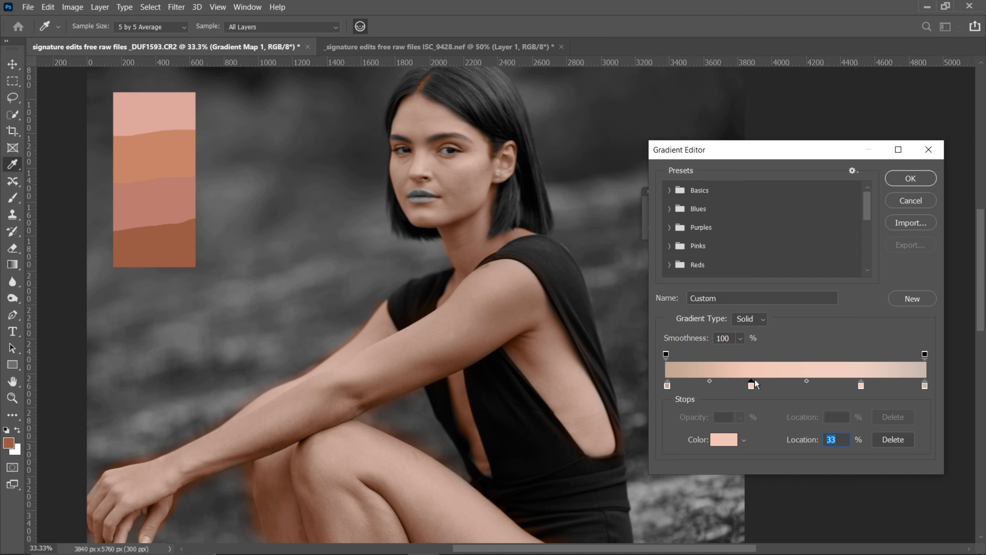
pyautogui.moveTo(751, 386); pyautogui.dragTo(764, 386)
pyautogui.moveTo(667, 385); pyautogui.dragTo(689, 386)
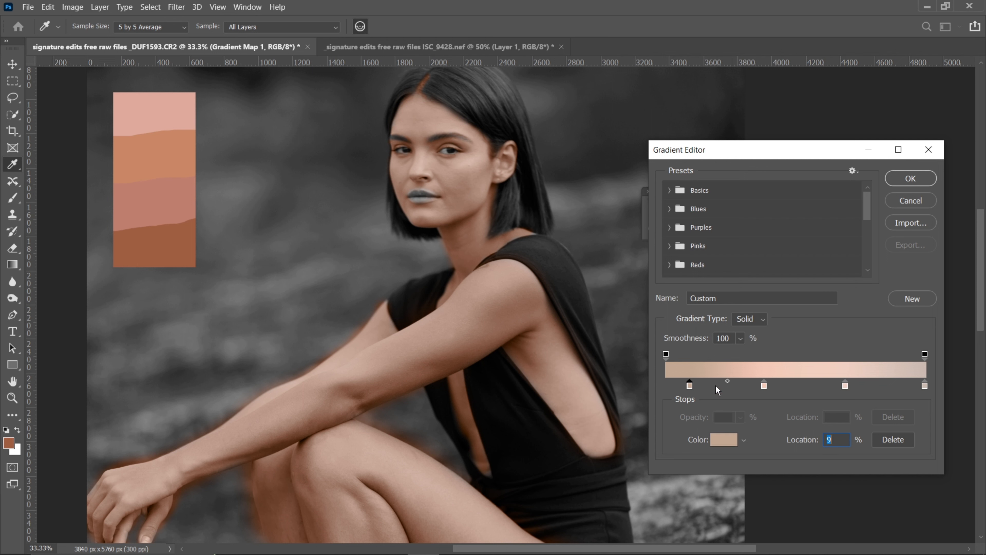
pyautogui.moveTo(765, 386); pyautogui.dragTo(782, 387)
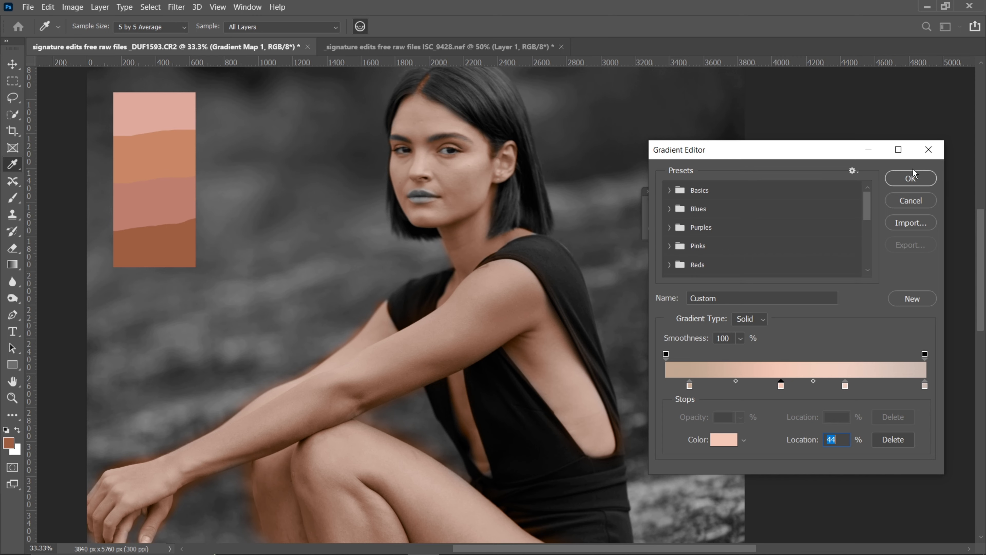
pyautogui.click(912, 177)
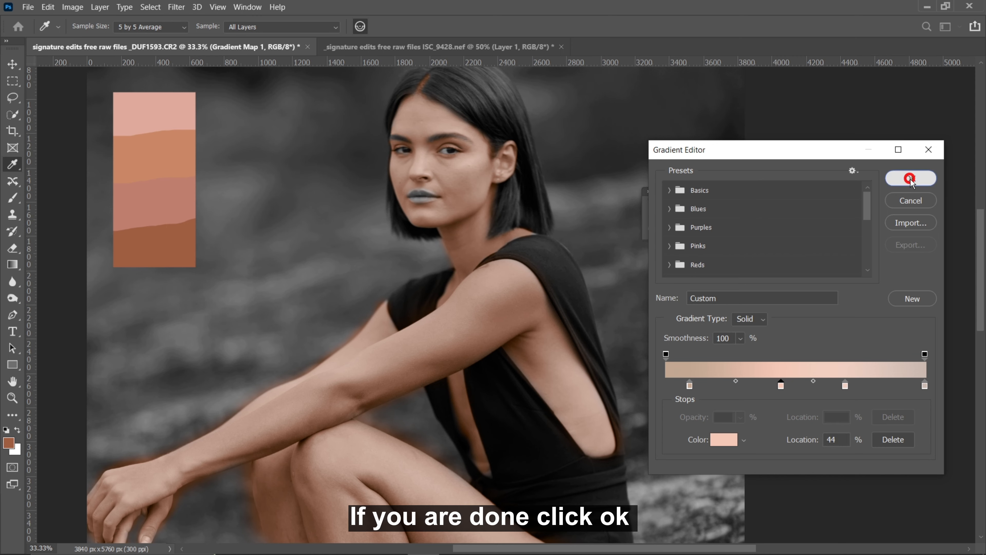
# Examine the recolored skin tones across the woman's face, arms and legs and in the full image
pyautogui.hotkey('ctrl', '-')
pyautogui.hotkey('ctrl', '-')
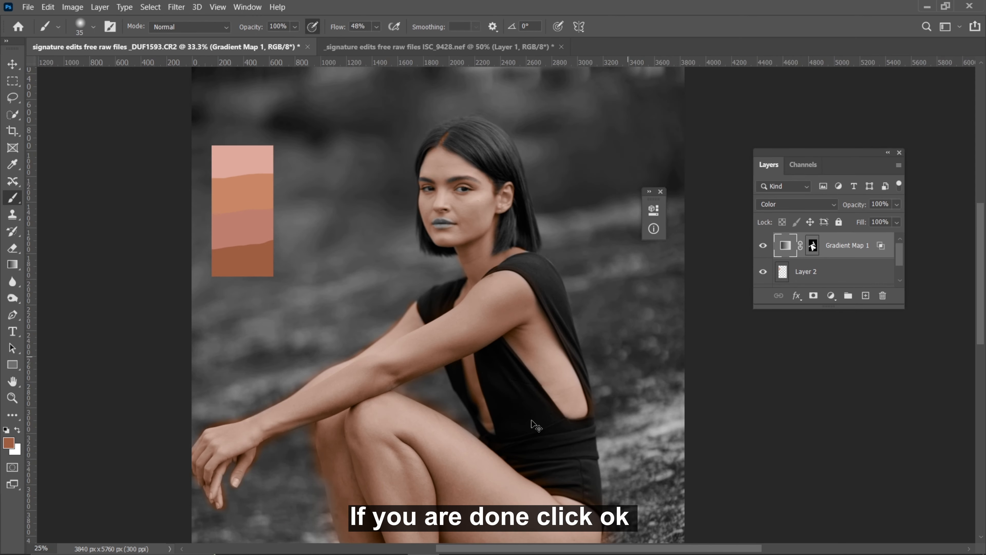
pyautogui.hotkey('ctrl', '+')
pyautogui.hotkey('ctrl', '+')
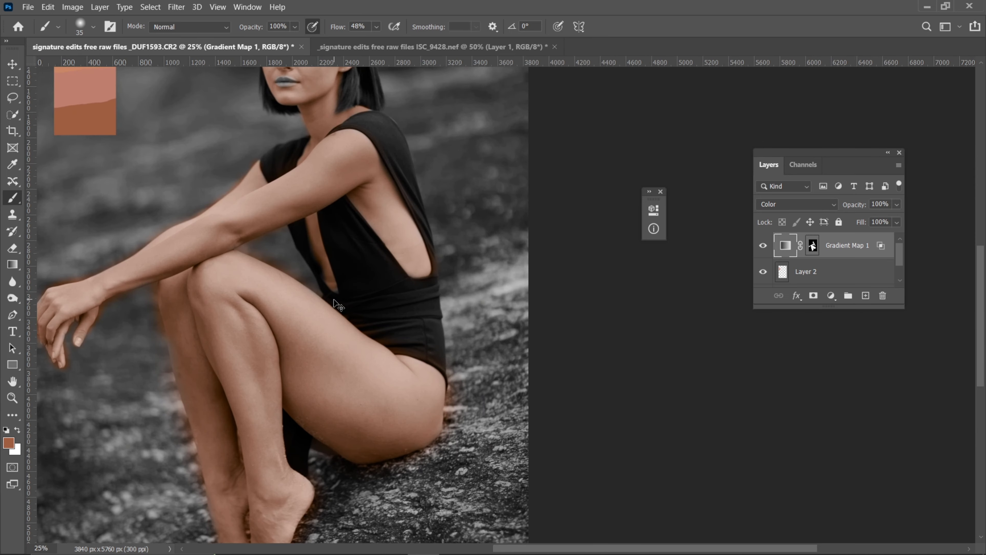
pyautogui.moveTo(282, 194); pyautogui.dragTo(499, 318)
pyautogui.hotkey('ctrl', '-')
pyautogui.hotkey('ctrl', '-')
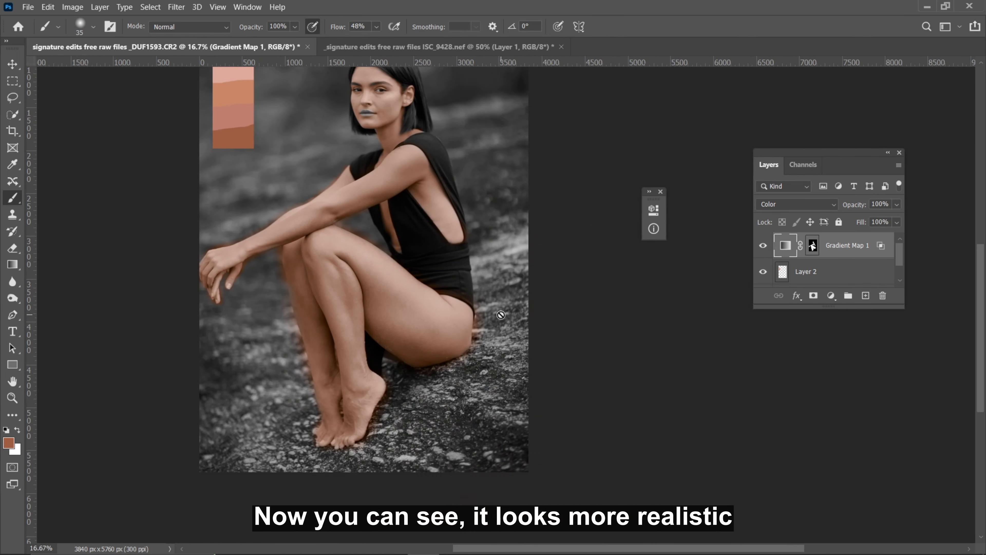
pyautogui.moveTo(337, 215); pyautogui.dragTo(392, 256)
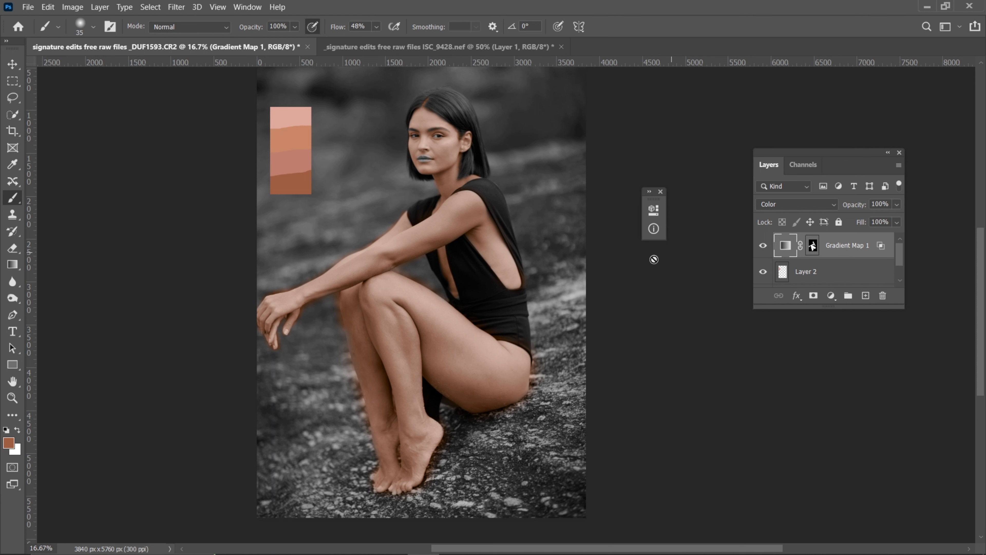
# Add a Hue/Saturation adjustment layer above the skin gradient map
pyautogui.click(830, 296)
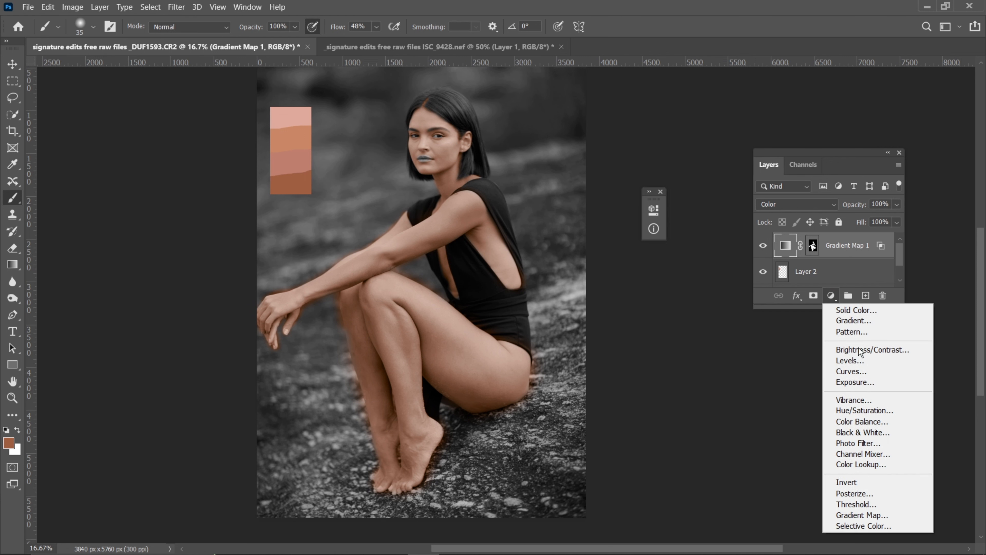
pyautogui.click(862, 410)
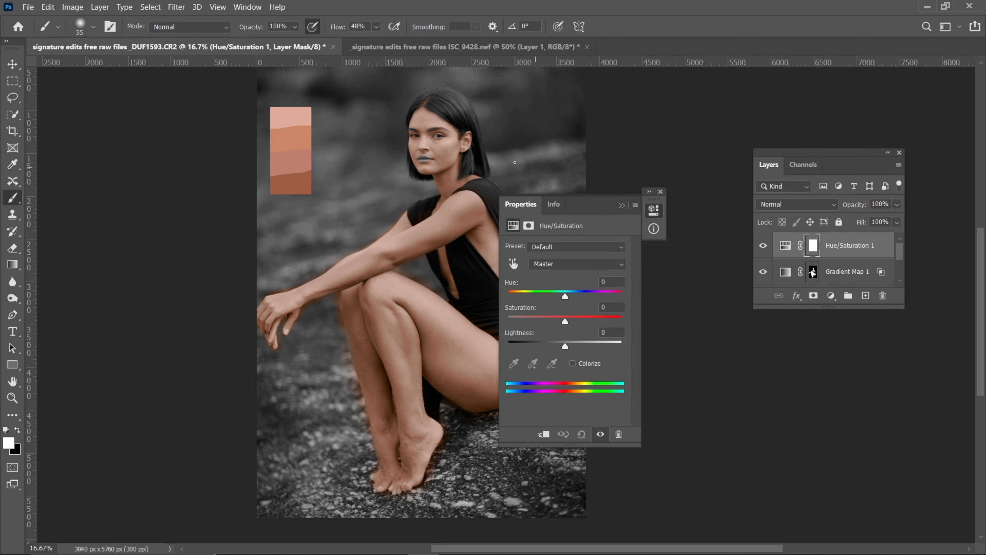
# Sample the facial skin to target the Reds and shift their color range to 294°/354° and 23°\67°
pyautogui.hotkey('ctrl', '+')
pyautogui.hotkey('ctrl', '+')
pyautogui.hotkey('ctrl', '+')
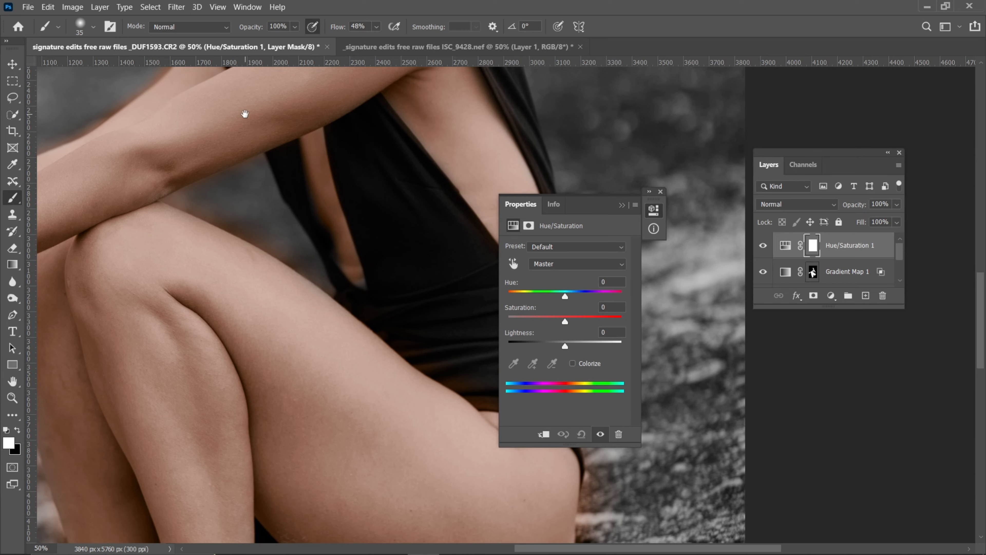
pyautogui.moveTo(244, 113); pyautogui.dragTo(308, 332)
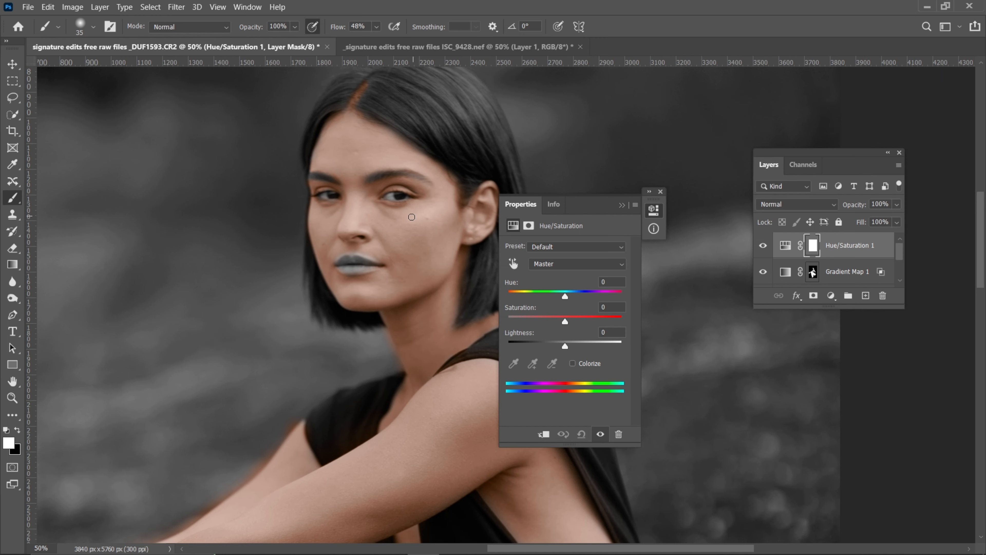
pyautogui.hotkey('ctrl', '+')
pyautogui.hotkey('ctrl', '+')
pyautogui.moveTo(323, 184); pyautogui.dragTo(300, 187)
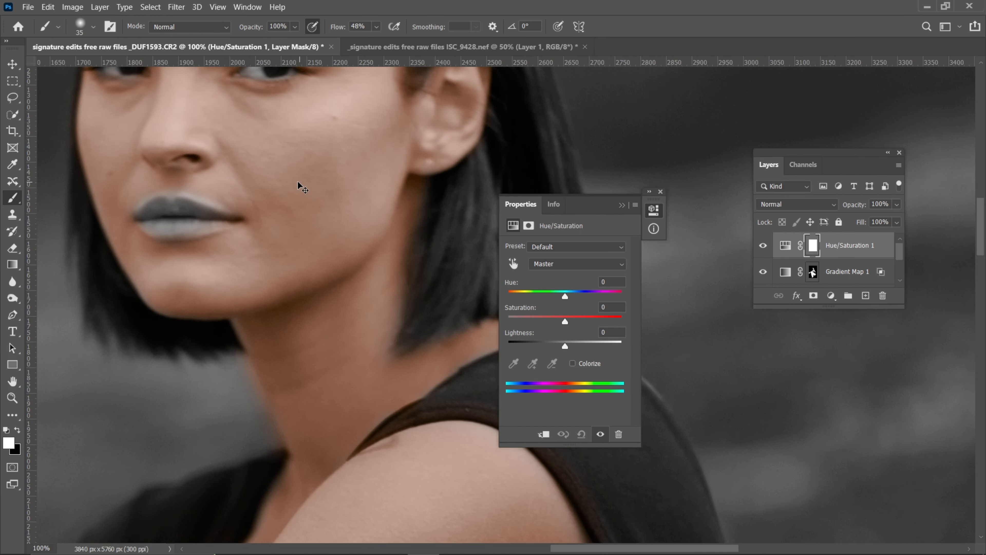
pyautogui.hotkey('ctrl', '+')
pyautogui.moveTo(220, 169); pyautogui.dragTo(381, 361)
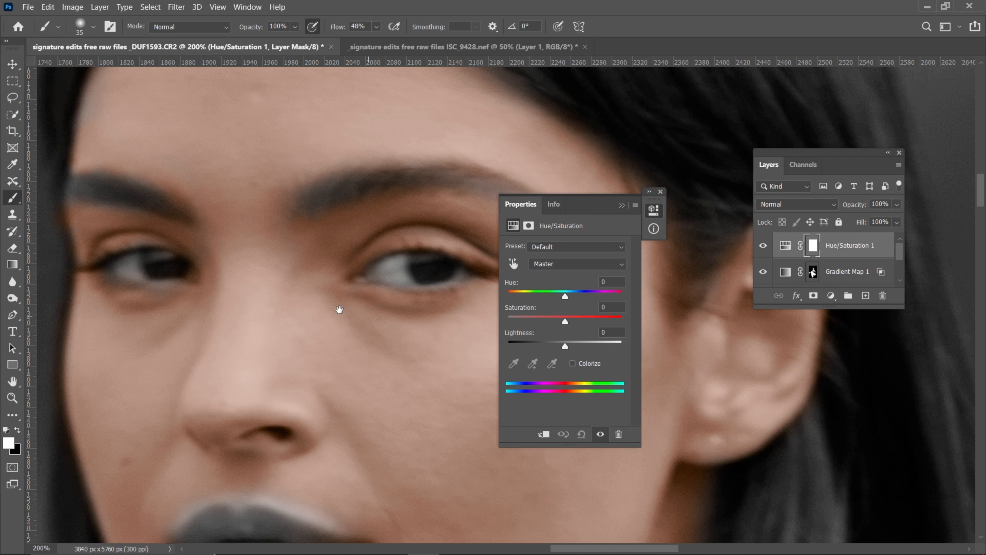
pyautogui.click(513, 265)
pyautogui.click(253, 142)
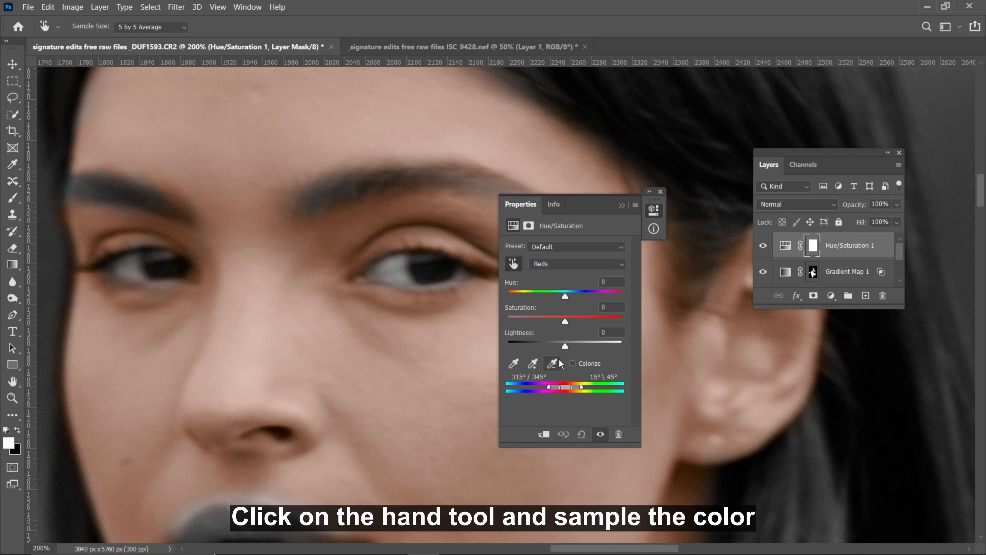
pyautogui.moveTo(550, 388); pyautogui.dragTo(570, 393)
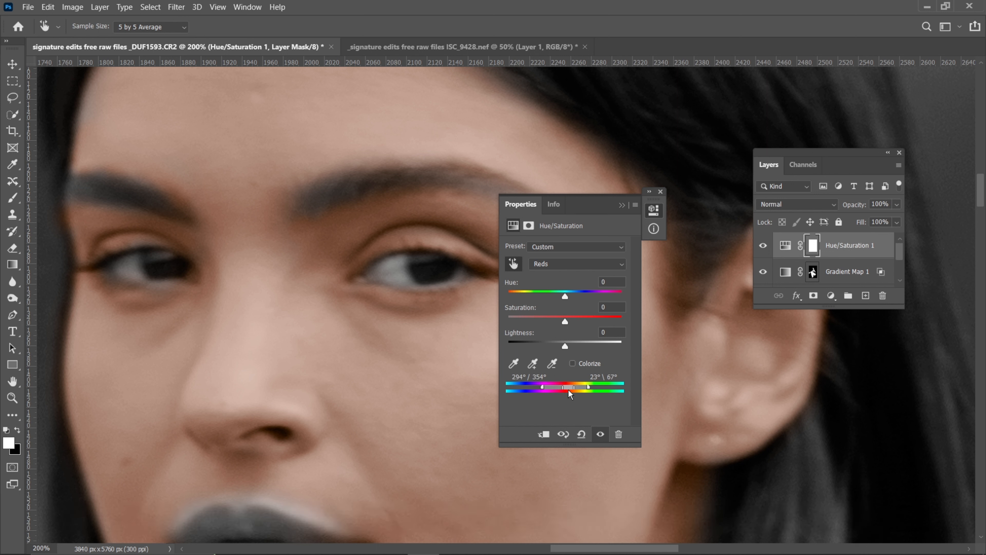
# Set the Reds hue to -3 and their saturation to +32 in the Hue/Saturation adjustment
pyautogui.moveTo(565, 296); pyautogui.dragTo(563, 297)
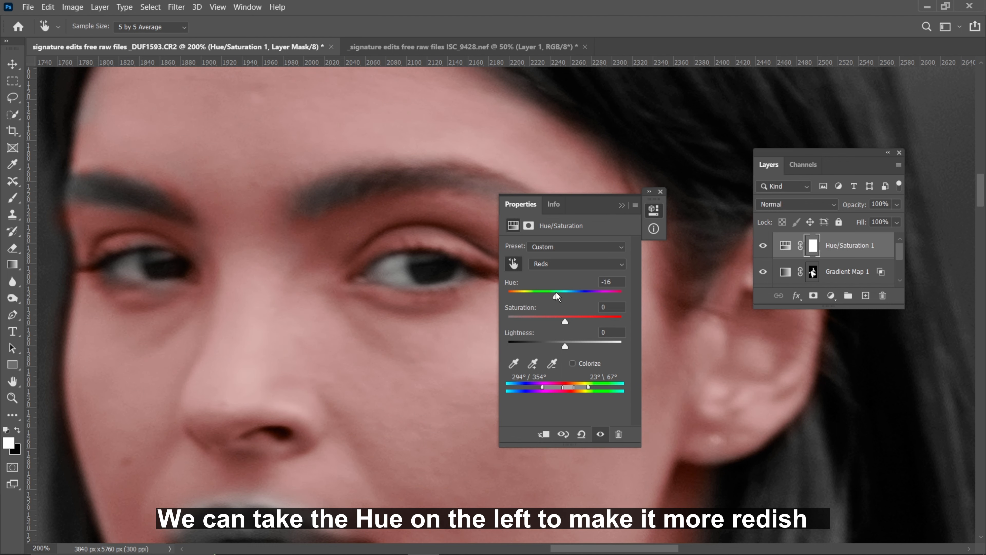
pyautogui.moveTo(561, 298); pyautogui.dragTo(565, 299)
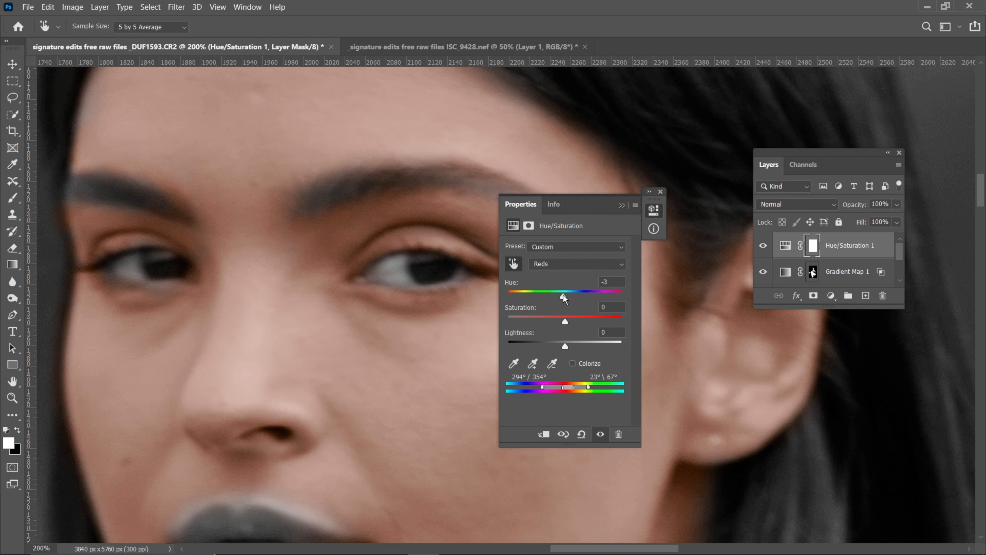
pyautogui.moveTo(565, 322); pyautogui.dragTo(578, 323)
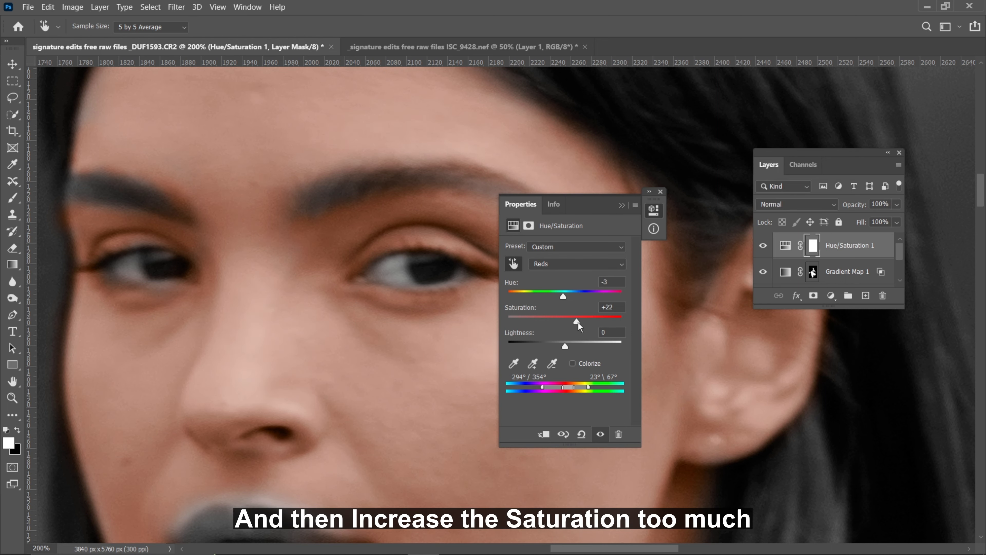
pyautogui.hotkey('ctrl', '-')
pyautogui.hotkey('ctrl', '-')
pyautogui.hotkey('ctrl', '+')
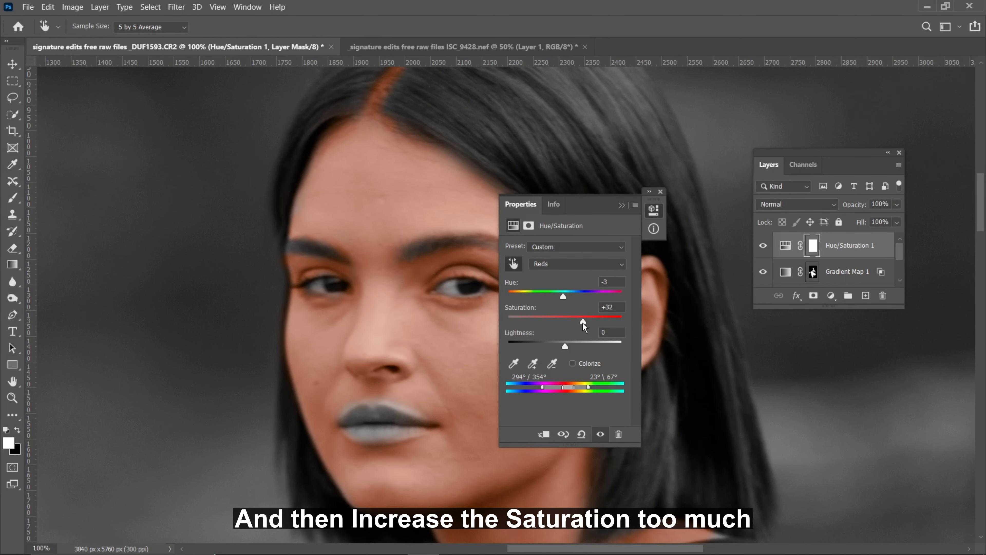
# Lower the lightness of the Reds to about -40 and collapse the adjustment settings
pyautogui.moveTo(563, 347); pyautogui.dragTo(552, 347)
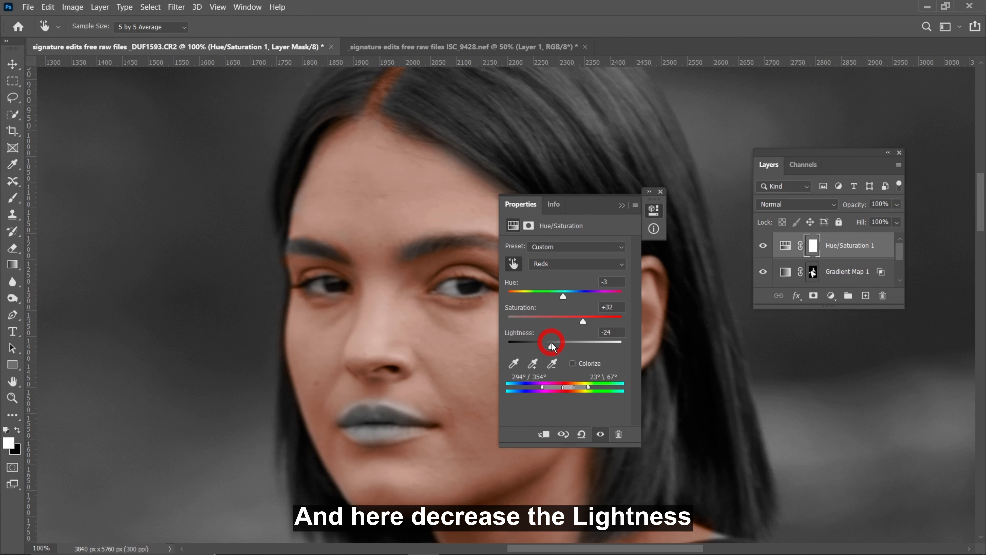
pyautogui.hotkey('ctrl', '-')
pyautogui.hotkey('ctrl', '-')
pyautogui.hotkey('ctrl', '-')
pyautogui.moveTo(602, 204); pyautogui.dragTo(671, 185)
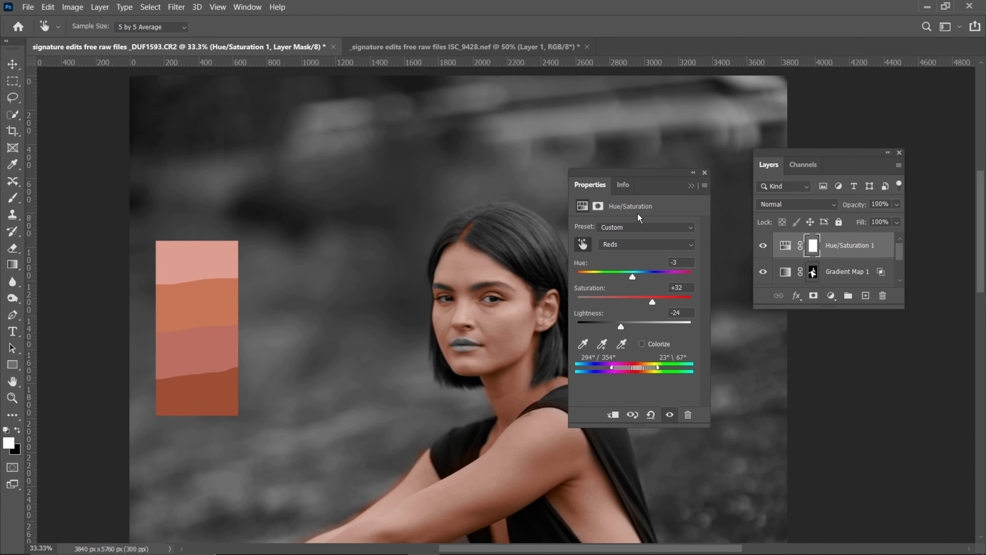
pyautogui.hotkey('ctrl', '+')
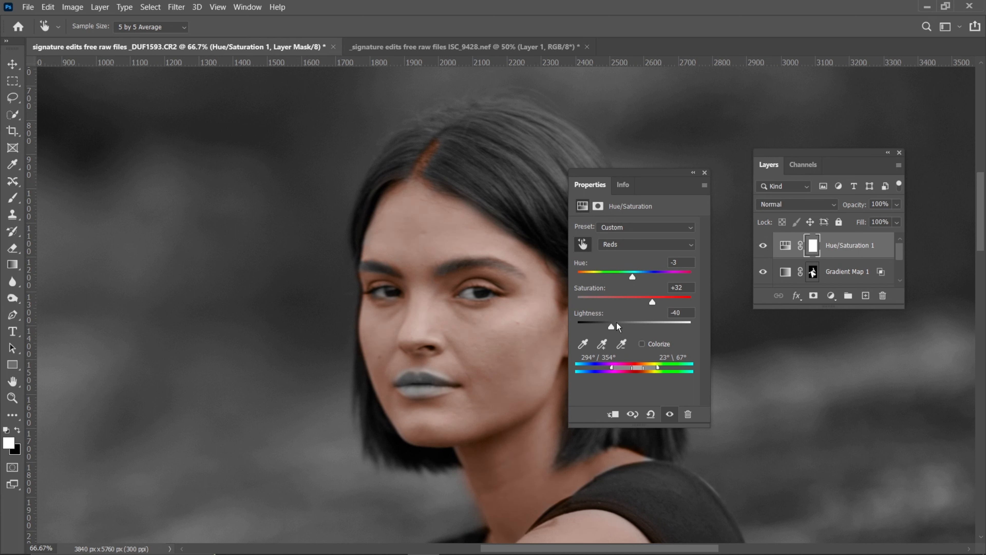
pyautogui.moveTo(620, 326); pyautogui.dragTo(618, 327)
pyautogui.click(694, 173)
# Select the Brush with 10% flow and invert the first Hue/Saturation layer's mask to black
pyautogui.click(12, 198)
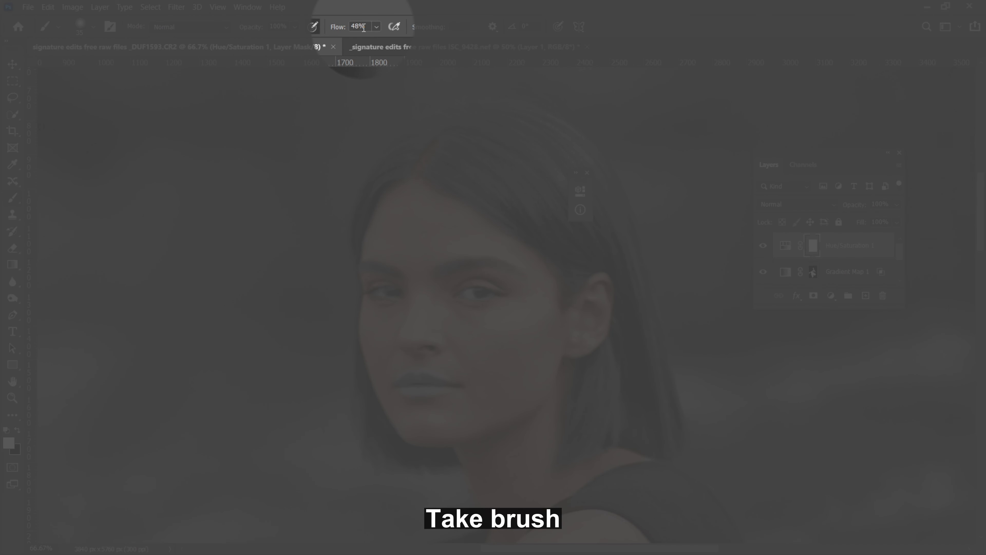
pyautogui.doubleClick(370, 27)
pyautogui.write('10')
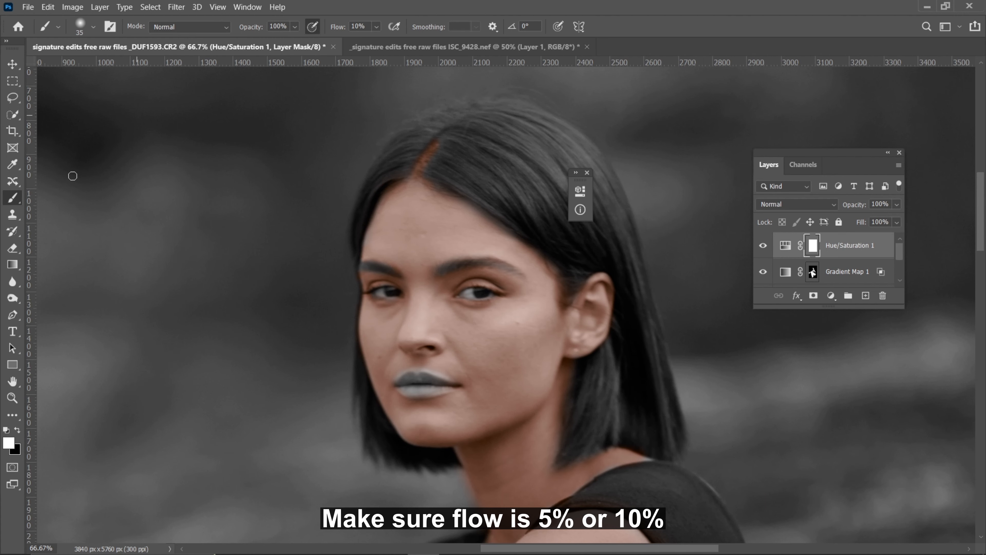
pyautogui.hotkey('ctrl', '+')
pyautogui.hotkey('ctrl', '+')
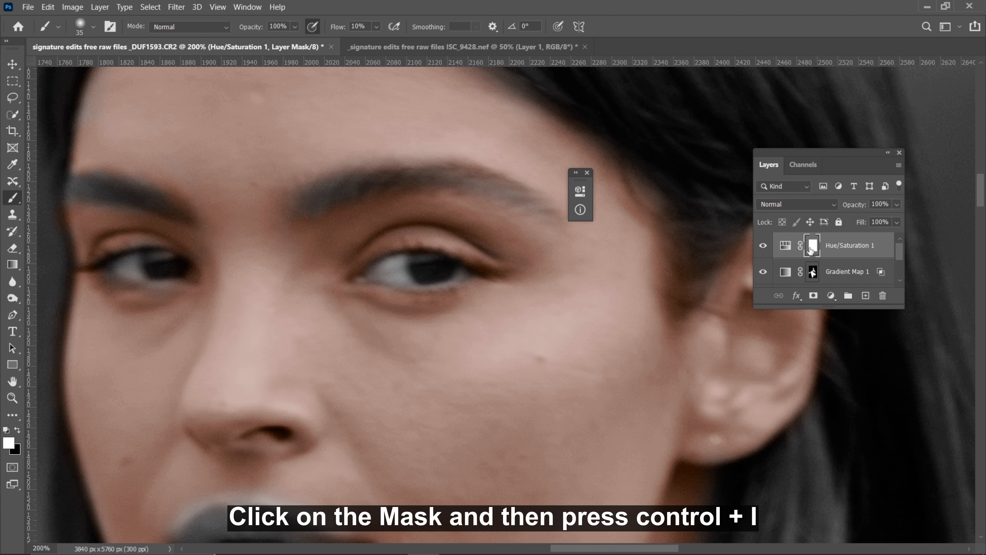
pyautogui.hotkey('ctrl', 'i')
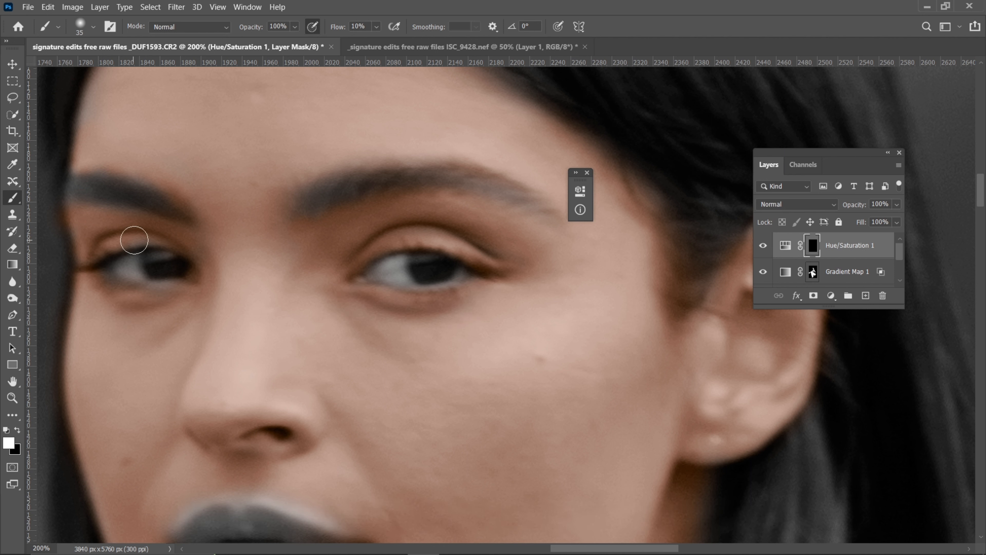
# Examine the skin tones on the face, neck and shoulder, in close-up and in the full image
pyautogui.hotkey('ctrl', '-')
pyautogui.hotkey('ctrl', '-')
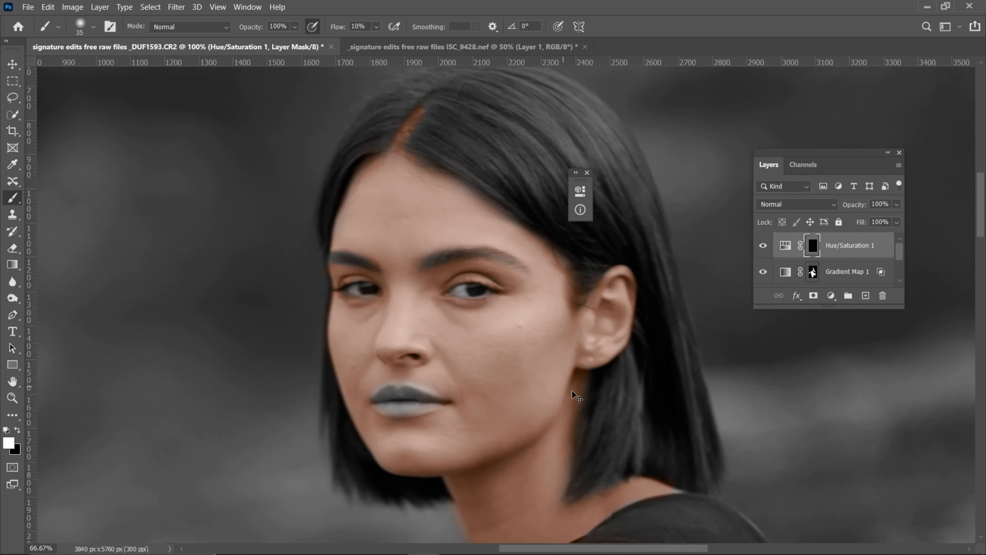
pyautogui.hotkey('ctrl', '+')
pyautogui.hotkey('ctrl', '+')
pyautogui.moveTo(516, 390); pyautogui.dragTo(419, 177)
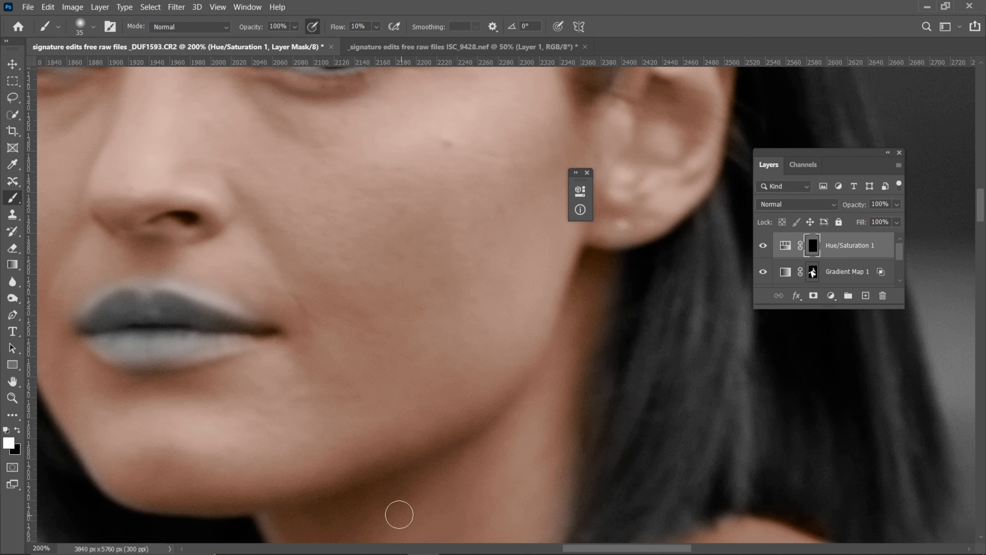
pyautogui.moveTo(228, 216); pyautogui.dragTo(381, 450)
pyautogui.hotkey('ctrl', '-')
pyautogui.hotkey('ctrl', '-')
pyautogui.hotkey('ctrl', '-')
pyautogui.hotkey('ctrl', '-')
pyautogui.hotkey('ctrl', '-')
pyautogui.hotkey('ctrl', '-')
pyautogui.hotkey('ctrl', '-')
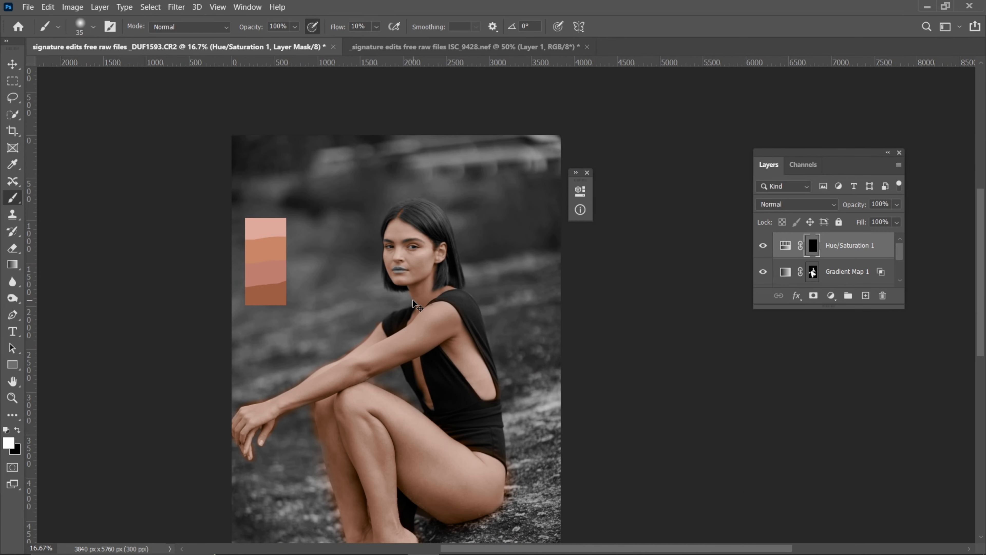
pyautogui.hotkey('ctrl', '+')
pyautogui.hotkey('ctrl', '+')
pyautogui.hotkey('ctrl', '+')
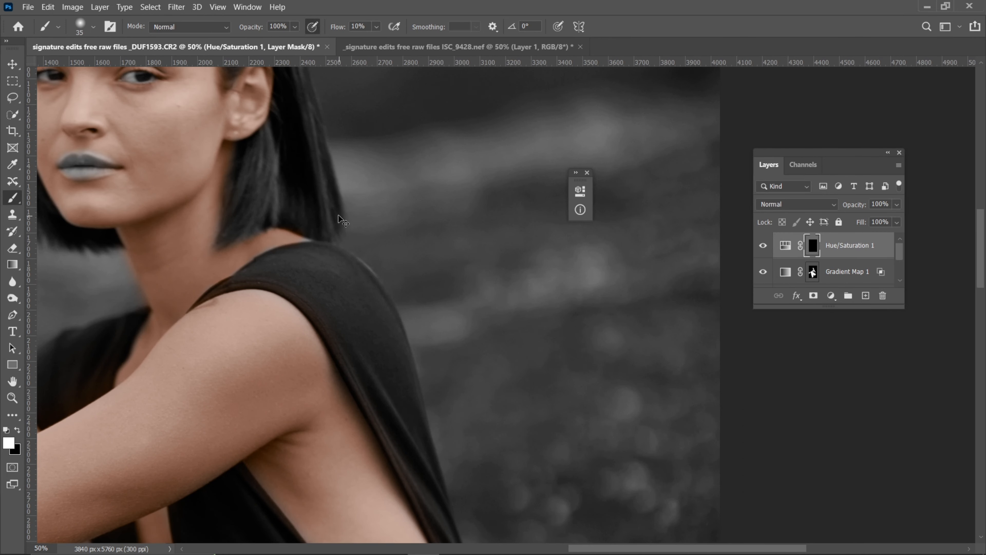
pyautogui.scroll(1, 339, 215)
pyautogui.moveTo(338, 214); pyautogui.dragTo(716, 456)
pyautogui.click(586, 172)
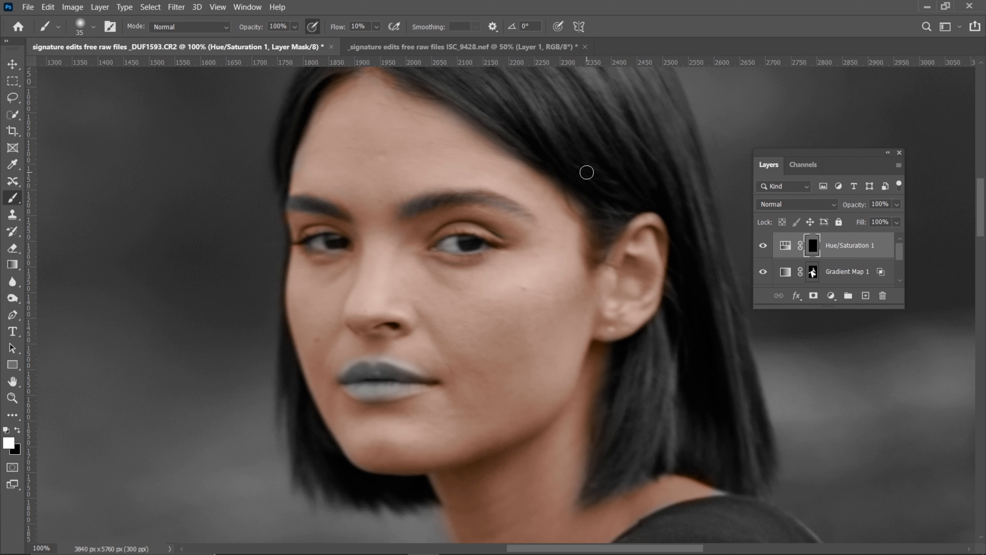
pyautogui.hotkey('ctrl', '+')
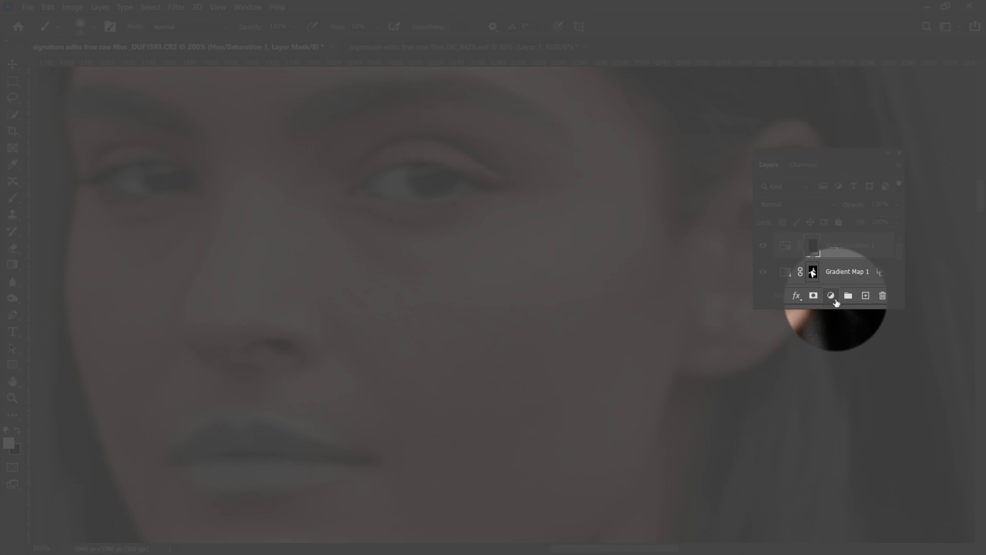
# Add a second Hue/Saturation adjustment layer with Colorize enabled and the saturation at 53 for a red tint
pyautogui.click(833, 297)
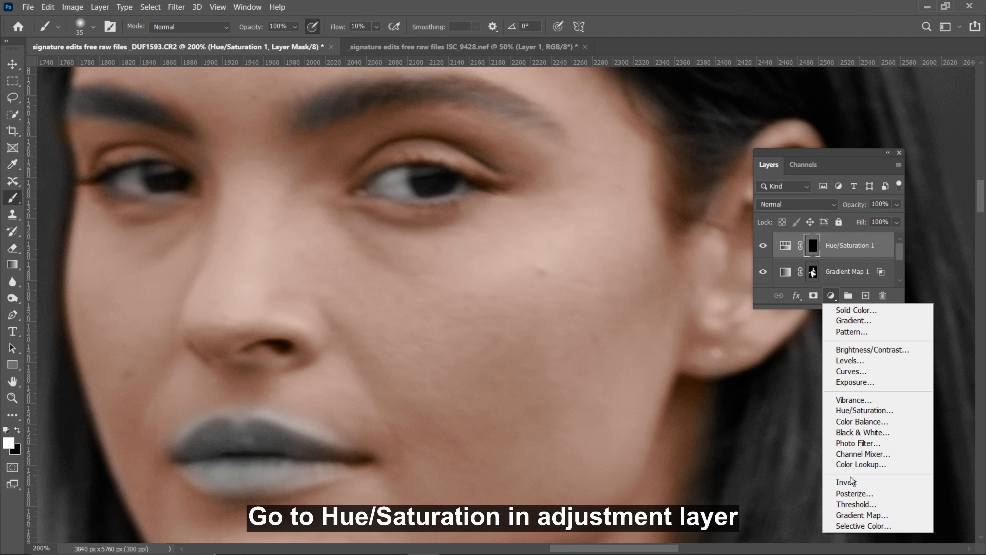
pyautogui.click(868, 411)
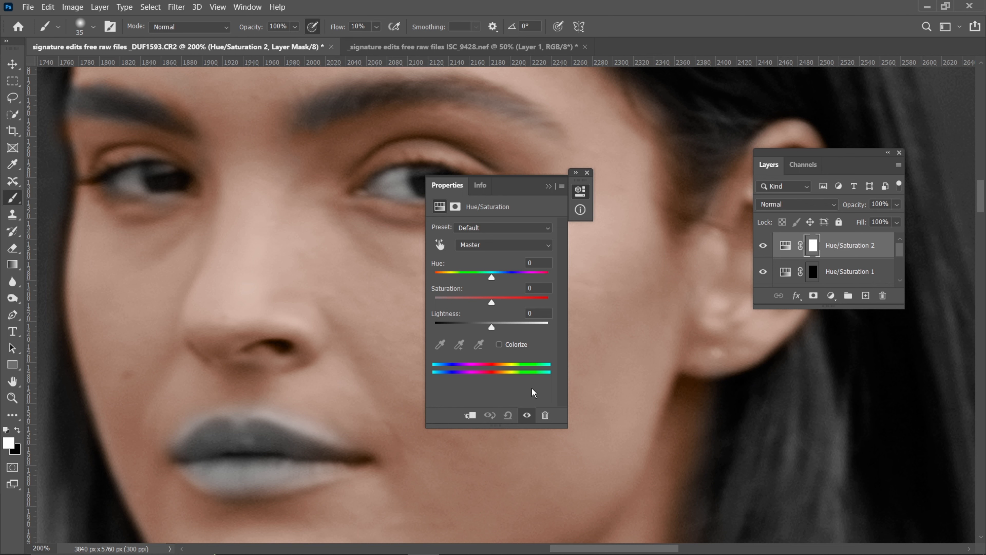
pyautogui.click(499, 346)
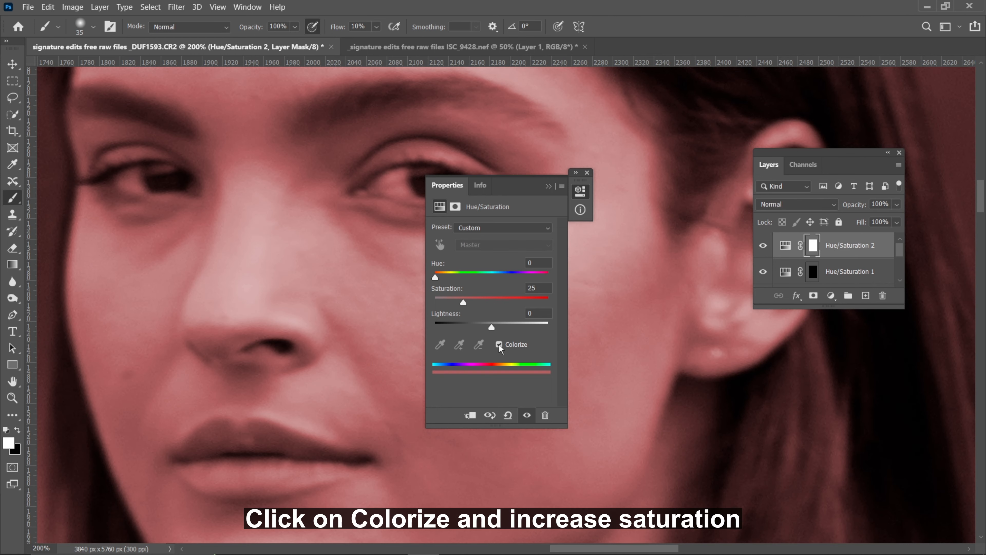
pyautogui.moveTo(467, 299); pyautogui.dragTo(495, 298)
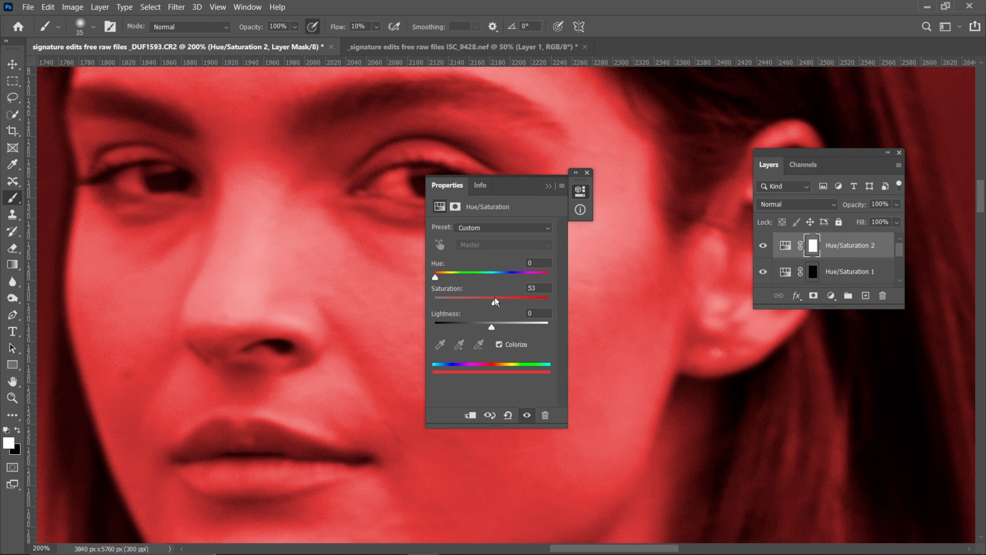
pyautogui.click(548, 187)
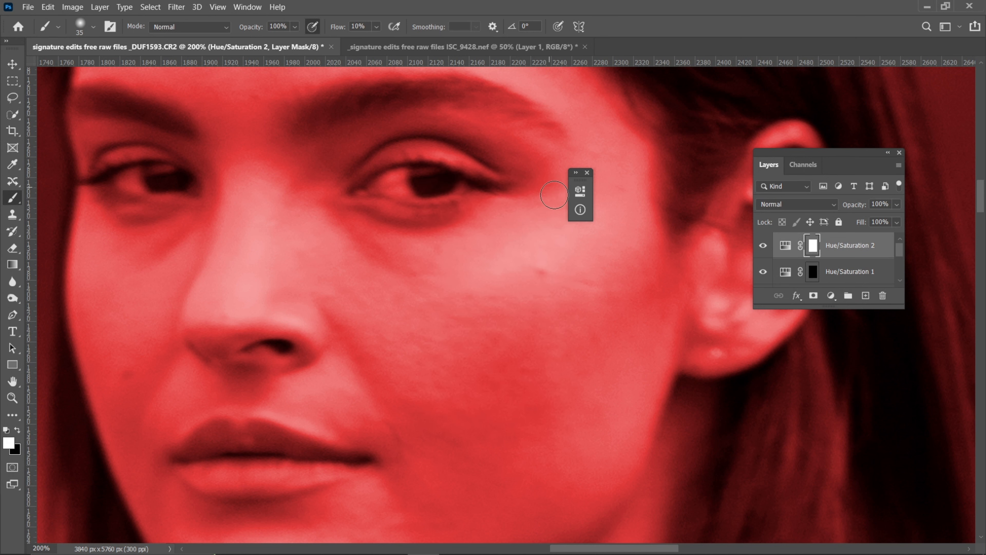
# Invert the second Hue/Saturation layer's mask to black to hide the red tint
pyautogui.hotkey('ctrl', '-')
pyautogui.hotkey('ctrl', '-')
pyautogui.hotkey('ctrl', '+')
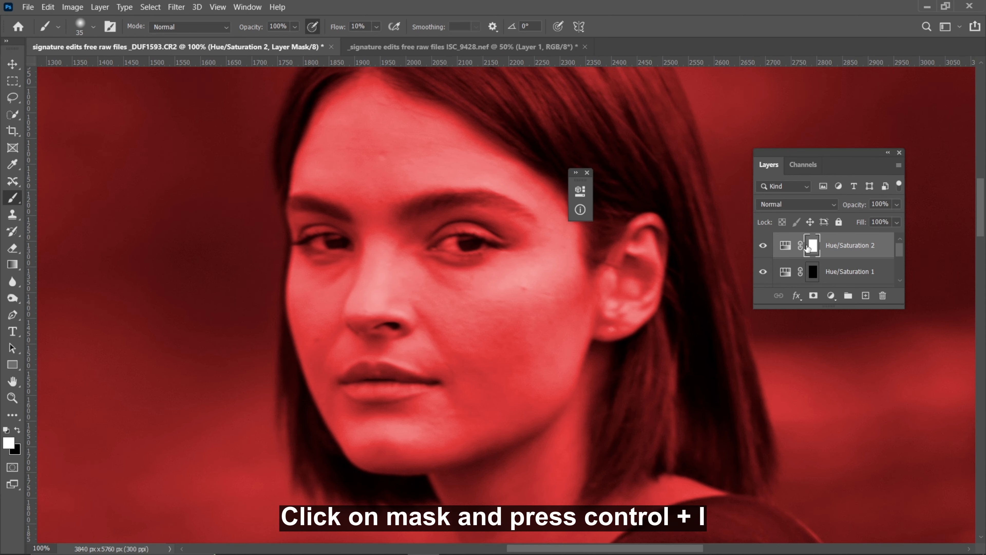
pyautogui.hotkey('ctrl', 'i')
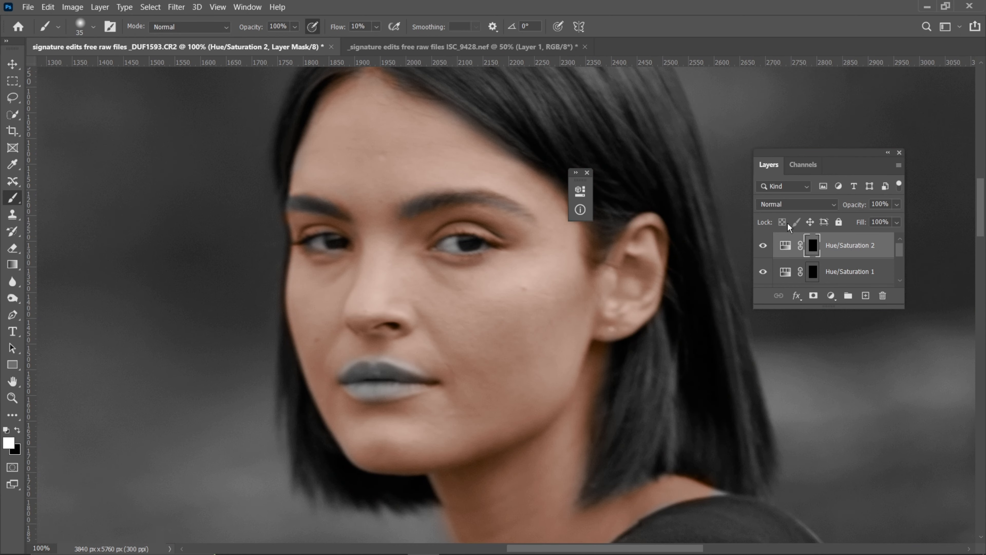
# Set the brush flow to 34% for painting the lips and open the brush presets to check for Soft Round
pyautogui.hotkey('ctrl', '+')
pyautogui.hotkey('ctrl', '+')
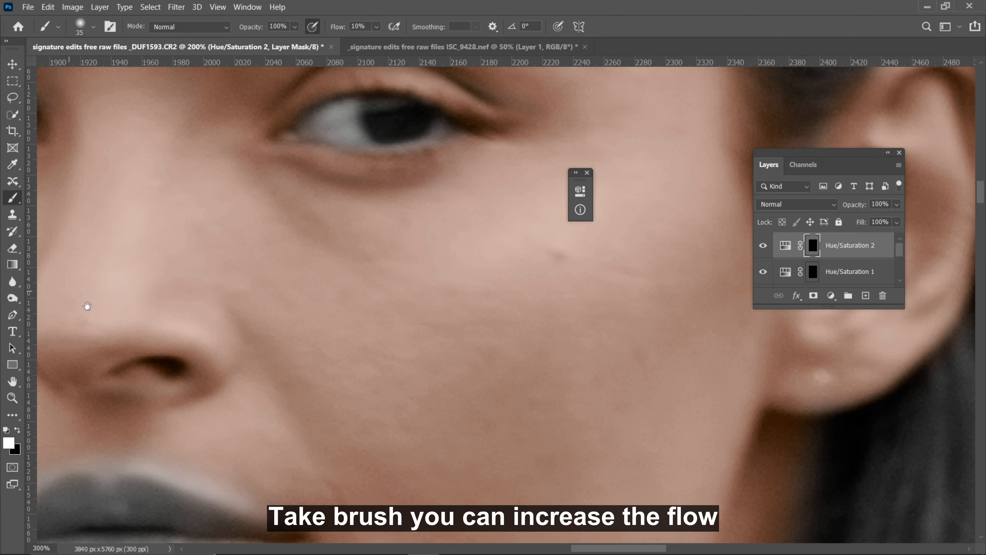
pyautogui.moveTo(88, 306); pyautogui.dragTo(436, 225)
pyautogui.click(376, 26)
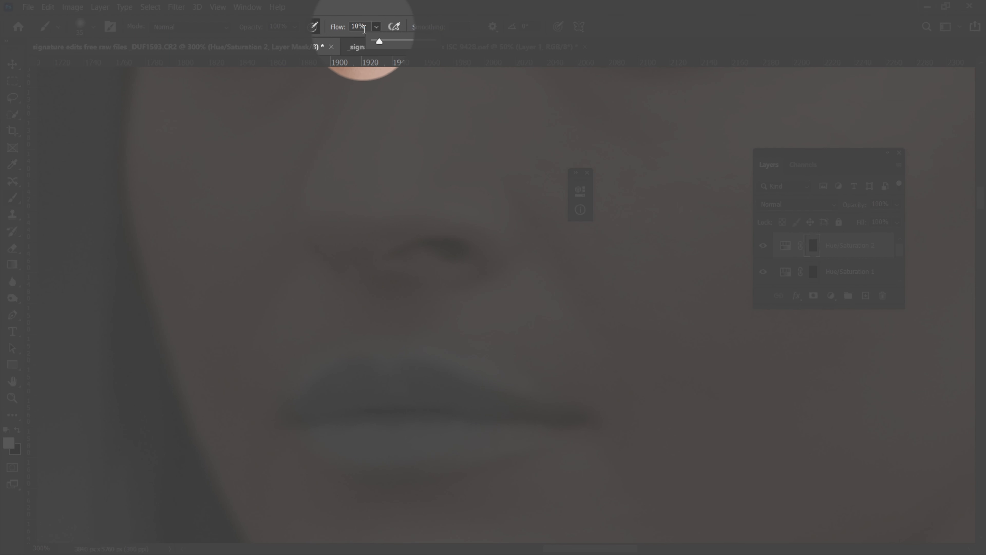
pyautogui.moveTo(380, 41); pyautogui.dragTo(394, 41)
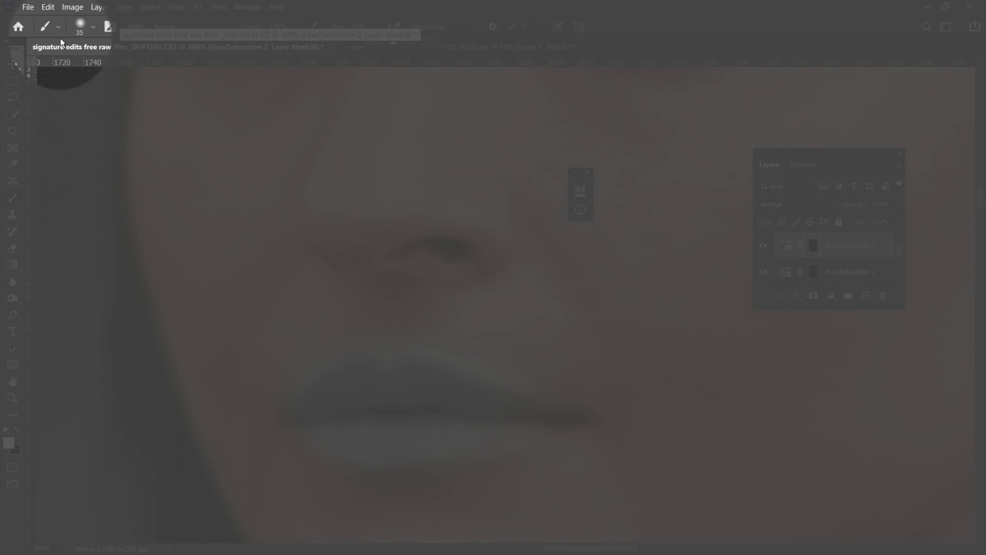
pyautogui.click(94, 26)
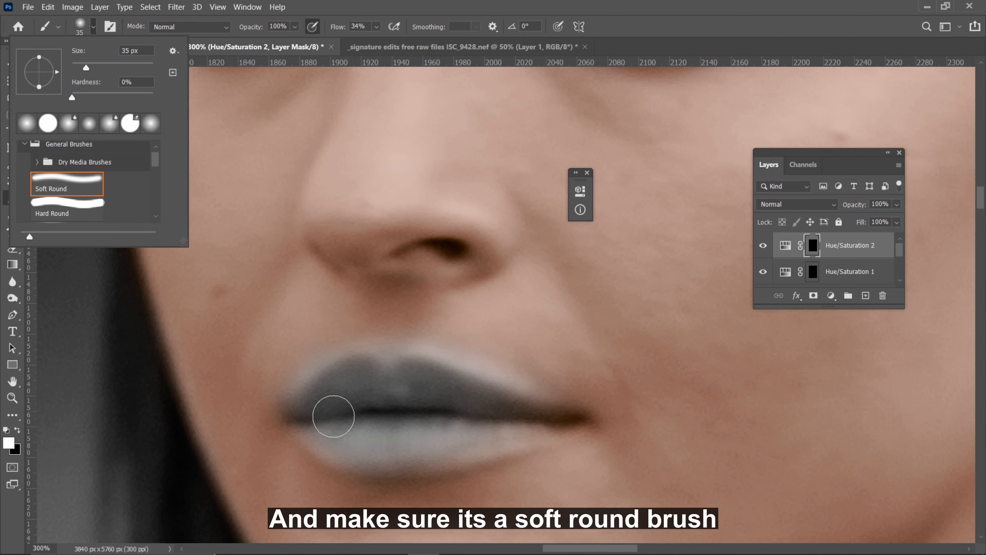
# Paint both lips white on the Hue/Saturation 2 mask with the soft brush, reducing it to 15 px for the corners and edges
pyautogui.moveTo(336, 438)
pyautogui.mouseDown()
pyautogui.moveTo(386, 446)
pyautogui.moveTo(534, 427)
pyautogui.moveTo(414, 457)
pyautogui.moveTo(319, 437)
pyautogui.moveTo(519, 424)
pyautogui.moveTo(333, 441)
pyautogui.moveTo(379, 445)
pyautogui.moveTo(467, 437)
pyautogui.moveTo(320, 426)
pyautogui.moveTo(337, 451)
pyautogui.moveTo(326, 428)
pyautogui.moveTo(327, 437)
pyautogui.moveTo(311, 430)
pyautogui.moveTo(307, 403)
pyautogui.moveTo(329, 381)
pyautogui.moveTo(389, 364)
pyautogui.moveTo(442, 370)
pyautogui.moveTo(529, 410)
pyautogui.moveTo(337, 393)
pyautogui.moveTo(441, 383)
pyautogui.moveTo(338, 394)
pyautogui.moveTo(482, 411)
pyautogui.moveTo(357, 405)
pyautogui.moveTo(488, 404)
pyautogui.moveTo(372, 387)
pyautogui.moveTo(302, 417)
pyautogui.moveTo(299, 405)
pyautogui.moveTo(323, 387)
pyautogui.moveTo(394, 368)
pyautogui.moveTo(422, 376)
pyautogui.mouseUp()
pyautogui.press('[')
pyautogui.press('[')
pyautogui.press(']')
pyautogui.press('[')
pyautogui.press('[')
pyautogui.moveTo(551, 425)
pyautogui.mouseDown()
pyautogui.moveTo(514, 409)
pyautogui.moveTo(544, 415)
pyautogui.moveTo(483, 418)
pyautogui.mouseUp()
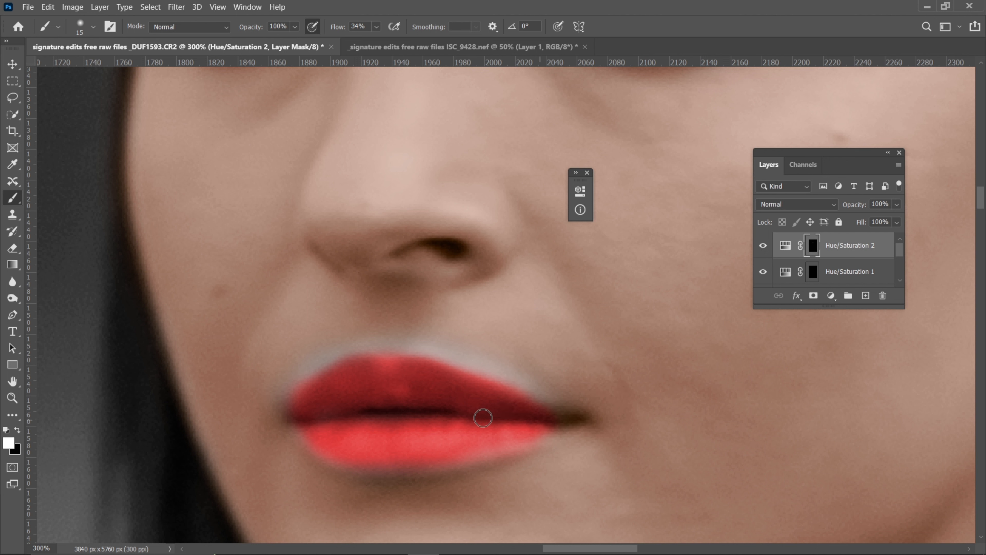
pyautogui.moveTo(285, 408)
pyautogui.mouseDown()
pyautogui.moveTo(309, 406)
pyautogui.moveTo(305, 425)
pyautogui.moveTo(337, 448)
pyautogui.moveTo(299, 427)
pyautogui.moveTo(387, 456)
pyautogui.mouseUp()
# Paint the grey fringe above the upper lip white on the Gradient Map 1 mask with a 25 px brush
pyautogui.hotkey('ctrl', '-')
pyautogui.hotkey('ctrl', '-')
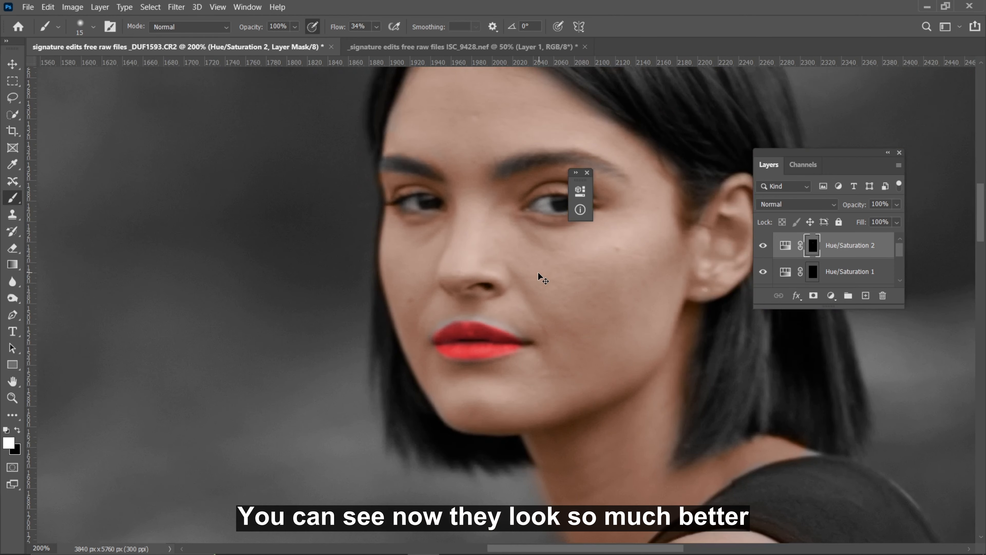
pyautogui.hotkey('ctrl', '+')
pyautogui.hotkey('ctrl', '+')
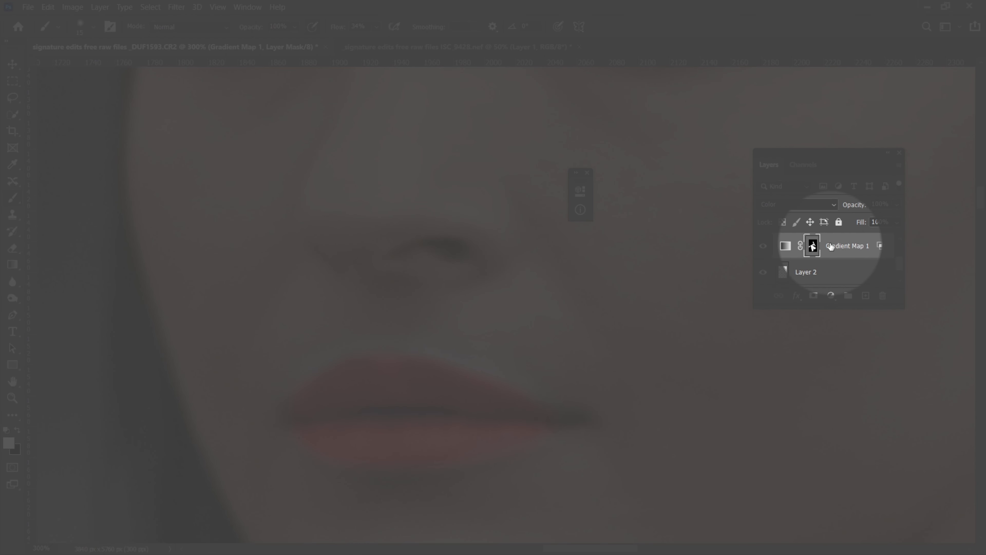
pyautogui.press('x')
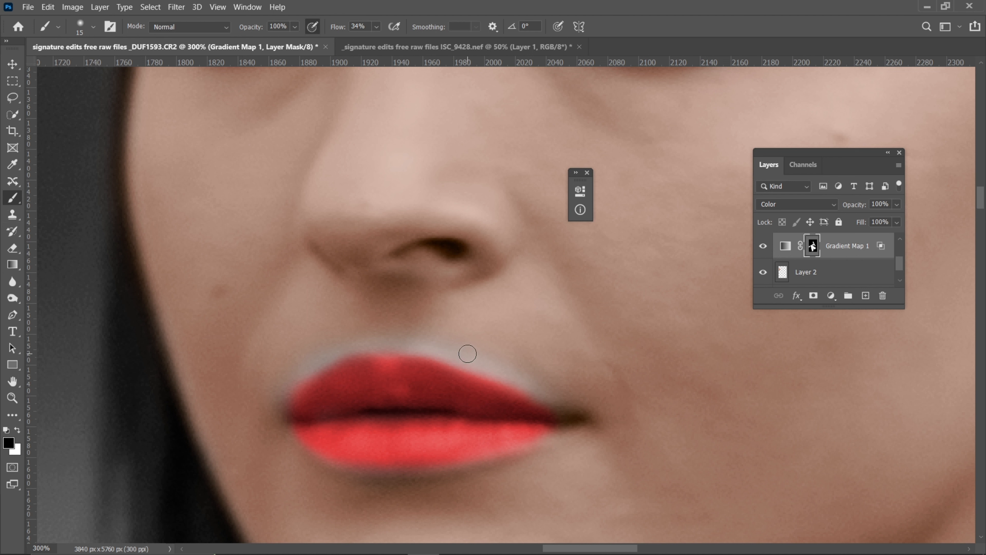
pyautogui.press('x')
pyautogui.press(']')
pyautogui.moveTo(546, 382)
pyautogui.mouseDown()
pyautogui.moveTo(424, 337)
pyautogui.moveTo(371, 335)
pyautogui.moveTo(423, 337)
pyautogui.moveTo(319, 348)
pyautogui.moveTo(284, 399)
pyautogui.moveTo(298, 365)
pyautogui.moveTo(311, 356)
pyautogui.moveTo(289, 398)
pyautogui.moveTo(319, 350)
pyautogui.mouseUp()
# Examine the colorized lips and skin across the whole figure, from the face down to the arms and legs
pyautogui.hotkey('ctrl', '-')
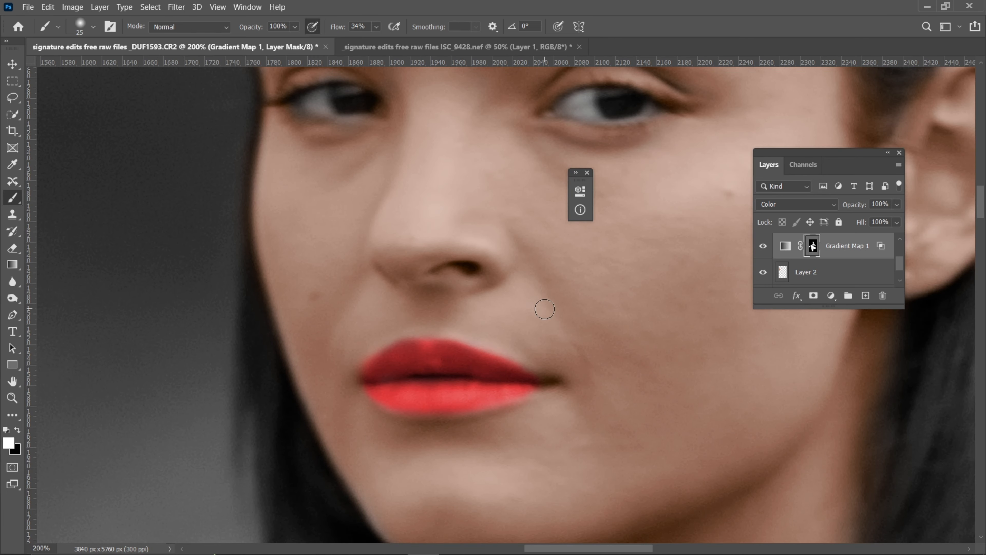
pyautogui.hotkey('ctrl', '-')
pyautogui.hotkey('ctrl', '-')
pyautogui.hotkey('ctrl', '-')
pyautogui.hotkey('ctrl', '-')
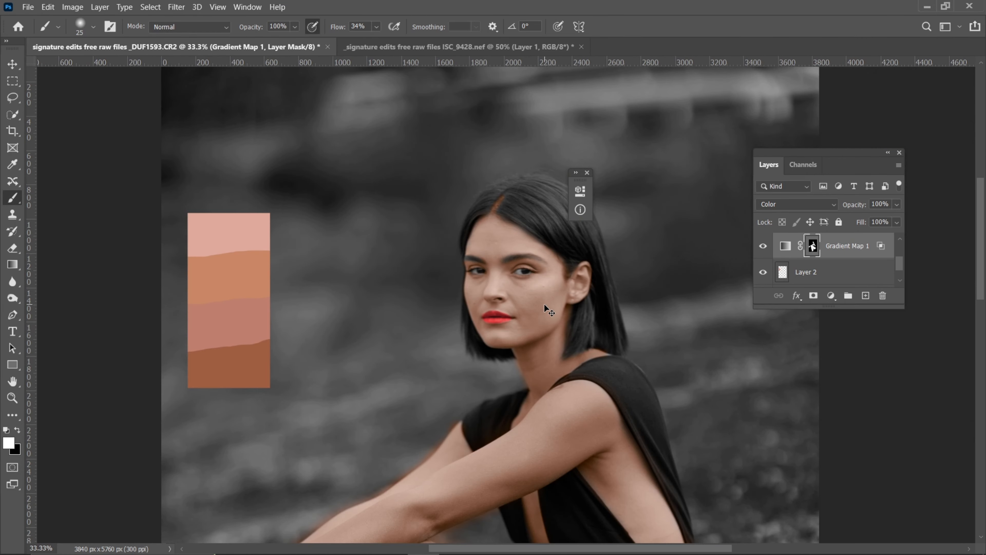
pyautogui.hotkey('ctrl', '-')
pyautogui.hotkey('ctrl', '-')
pyautogui.hotkey('ctrl', '-')
pyautogui.hotkey('ctrl', '+')
pyautogui.hotkey('ctrl', '+')
pyautogui.hotkey('ctrl', '+')
pyautogui.hotkey('ctrl', '+')
pyautogui.hotkey('ctrl', '+')
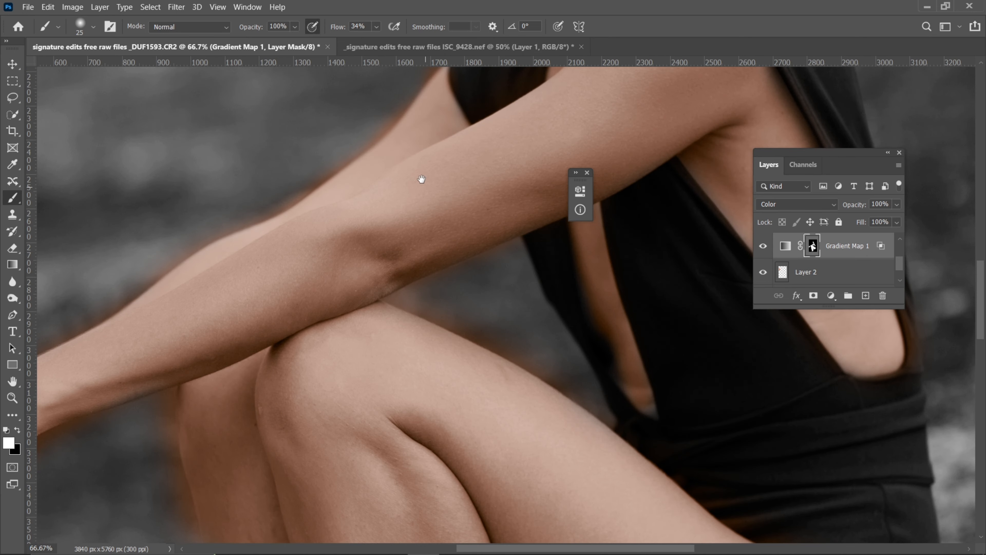
# Examine the face in close-up, focusing on the skin color around both eyes and eyebrows
pyautogui.moveTo(421, 179)
pyautogui.mouseDown()
pyautogui.moveTo(344, 423)
pyautogui.moveTo(437, 388)
pyautogui.mouseUp()
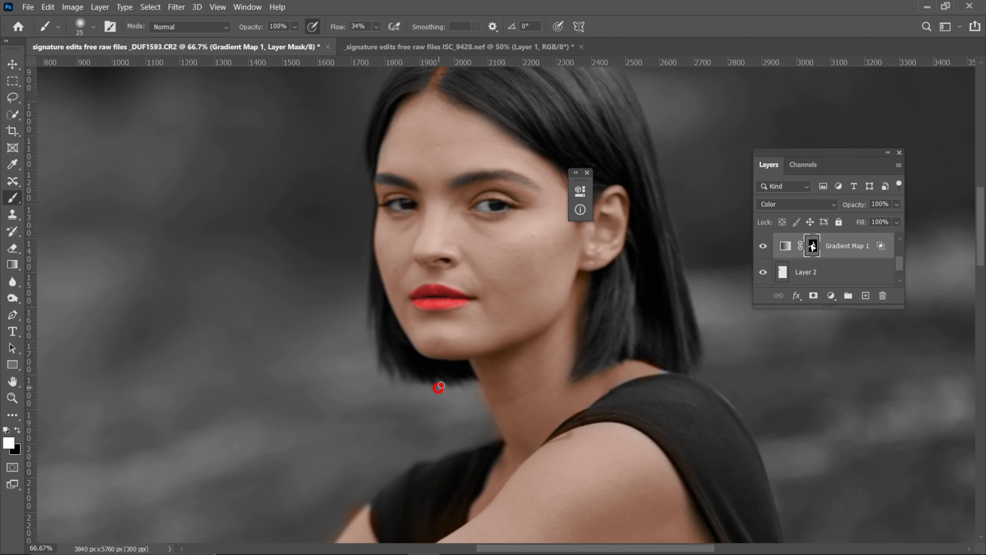
pyautogui.hotkey('ctrl', '+')
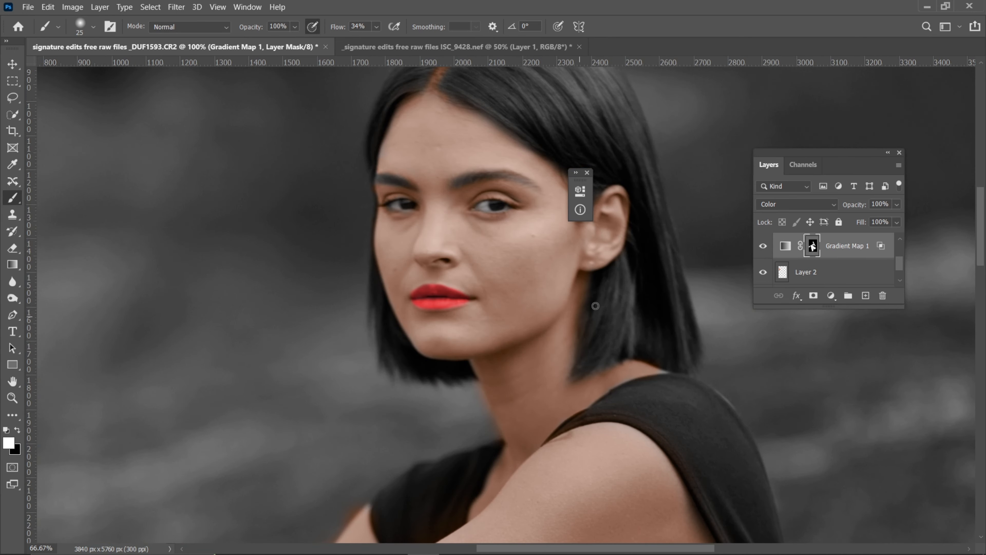
pyautogui.hotkey('ctrl', '+')
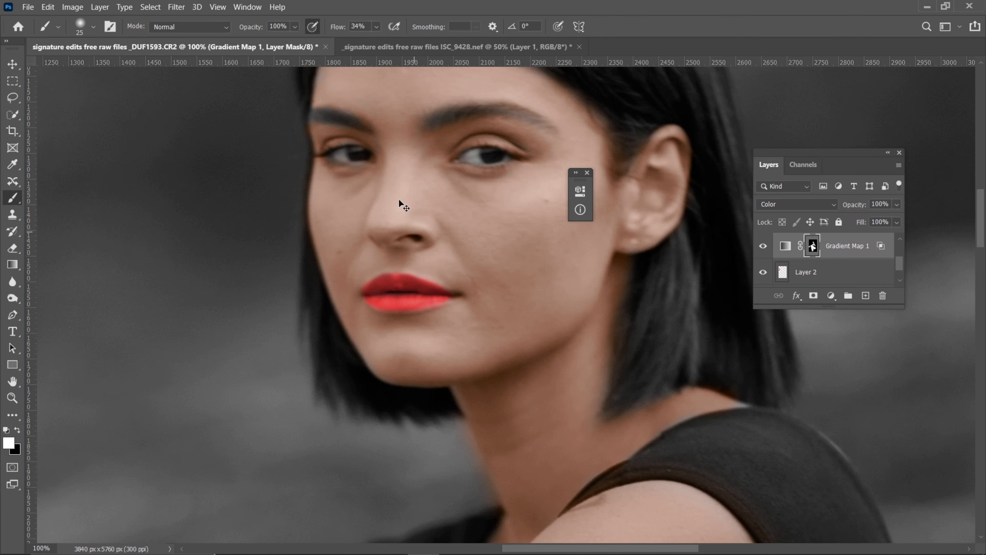
pyautogui.hotkey('ctrl', '+')
pyautogui.hotkey('ctrl', '+')
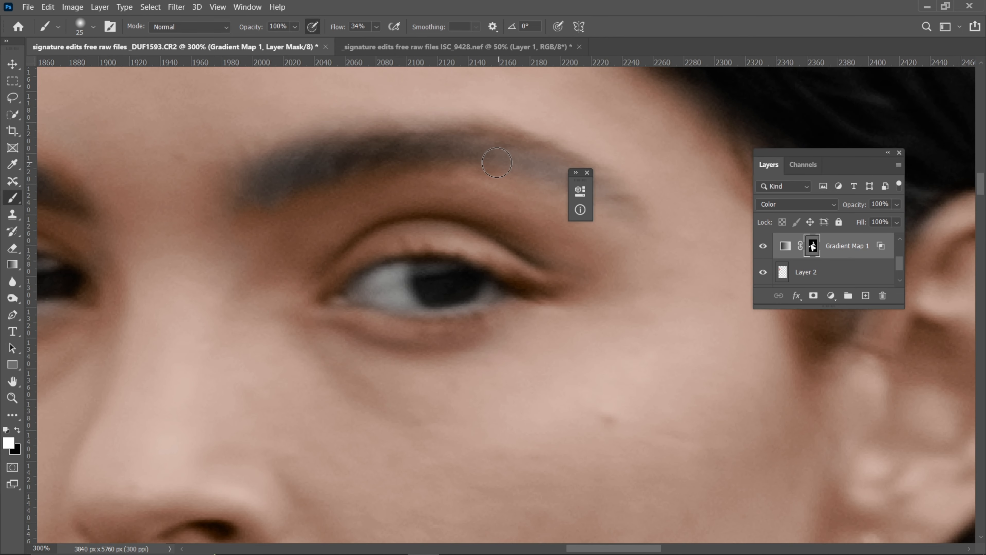
pyautogui.moveTo(412, 313); pyautogui.dragTo(656, 333)
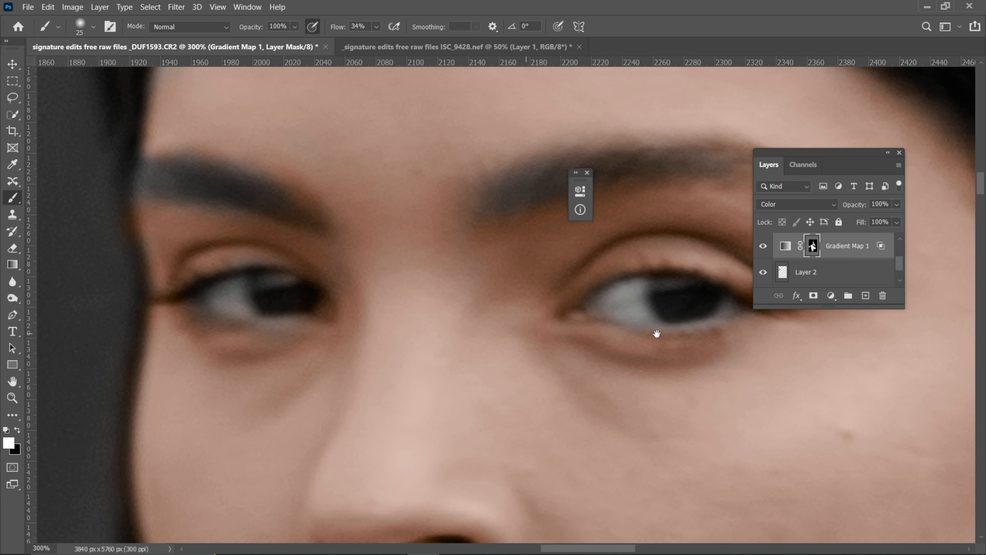
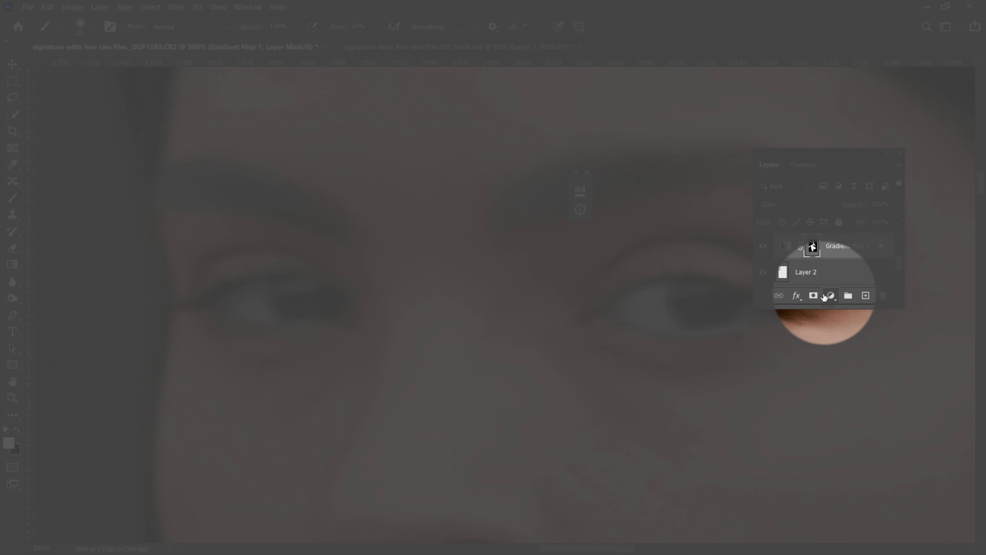
# Add a Hue/Saturation layer above Gradient Map 1 with Colorize on and Lightness +58, and invert its mask to black
pyautogui.click(825, 297)
pyautogui.click(866, 414)
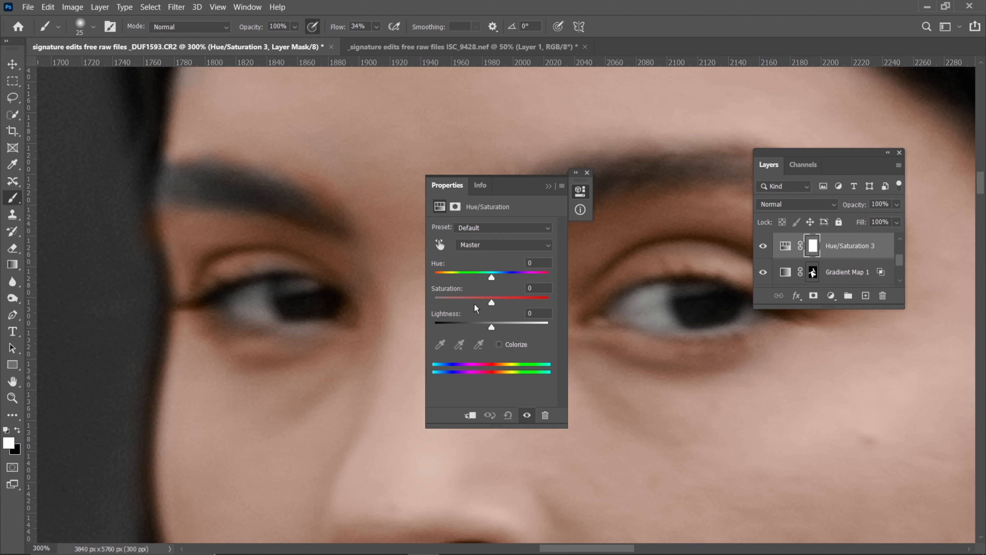
pyautogui.click(499, 344)
pyautogui.moveTo(492, 327); pyautogui.dragTo(524, 326)
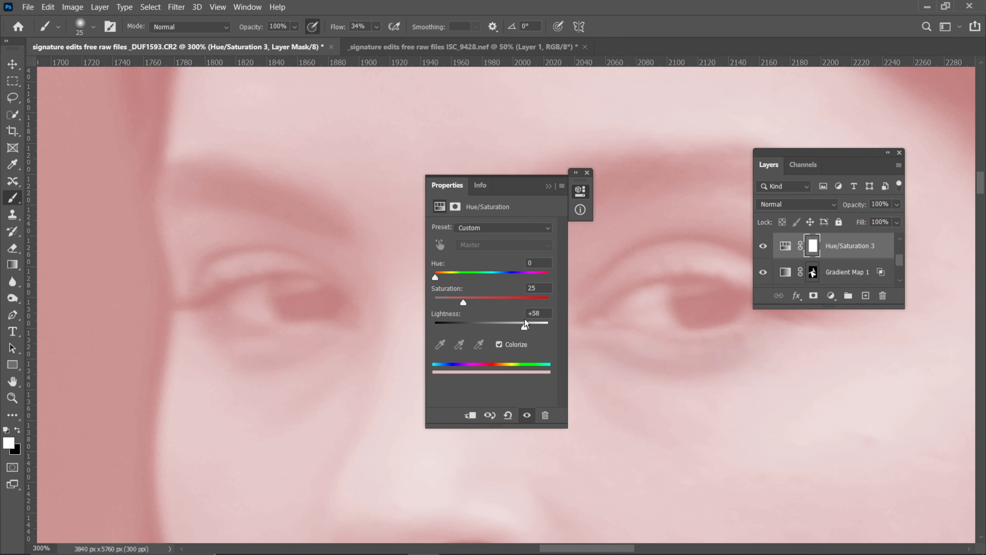
pyautogui.click(548, 186)
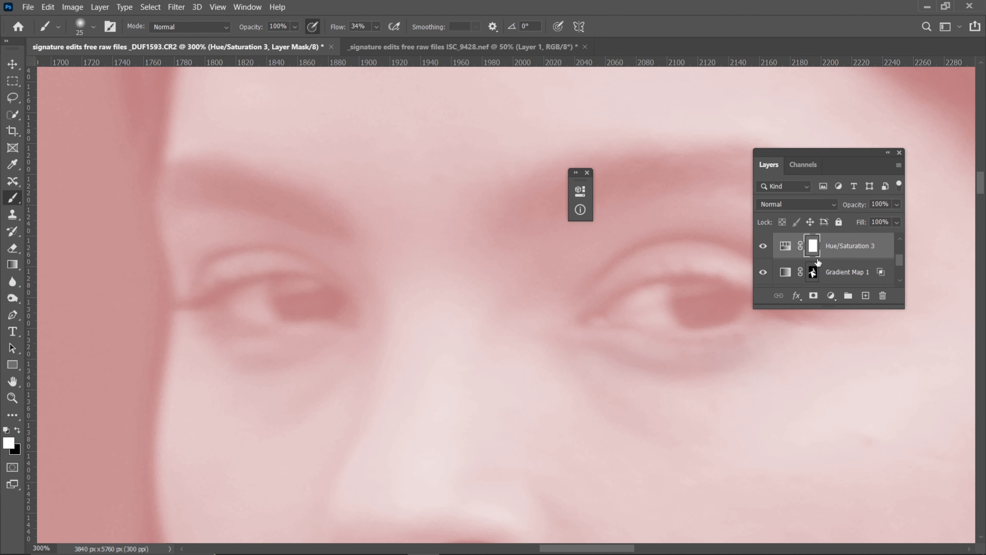
pyautogui.hotkey('ctrl', '-')
pyautogui.hotkey('ctrl', '-')
pyautogui.hotkey('ctrl', '+')
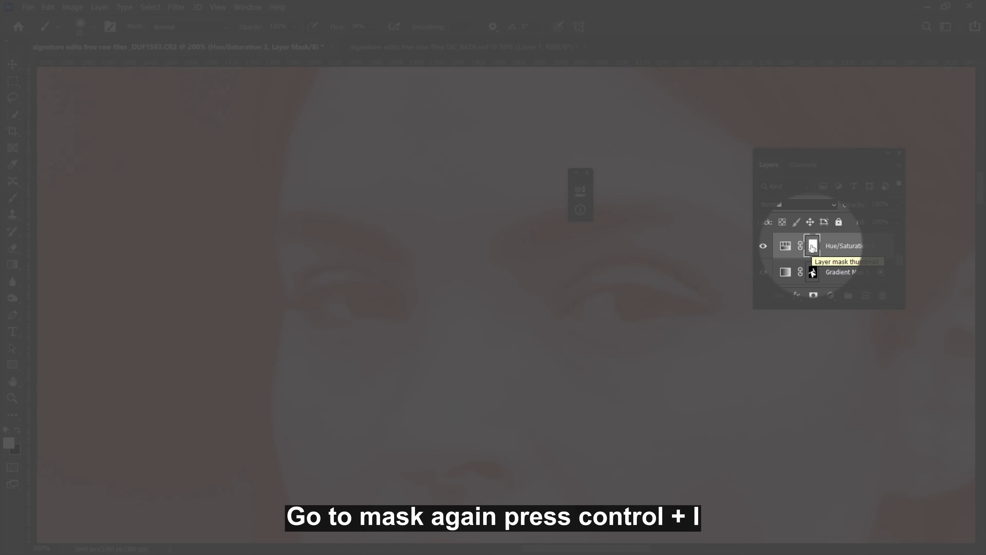
pyautogui.hotkey('ctrl', 'i')
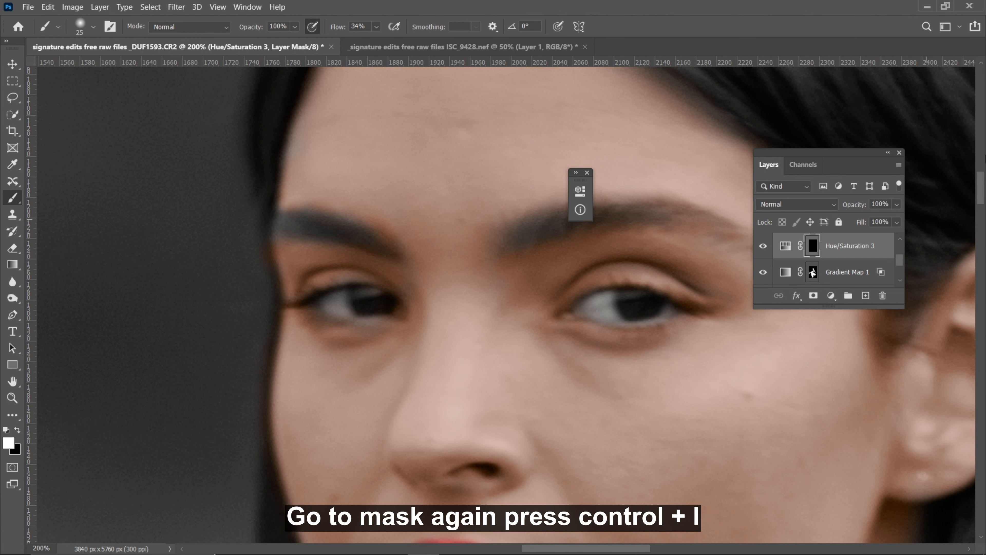
# Paint the white of the eye on the far side of the face into the Hue/Saturation 3 mask at 10% flow
pyautogui.hotkey('ctrl', '+')
pyautogui.hotkey('ctrl', '+')
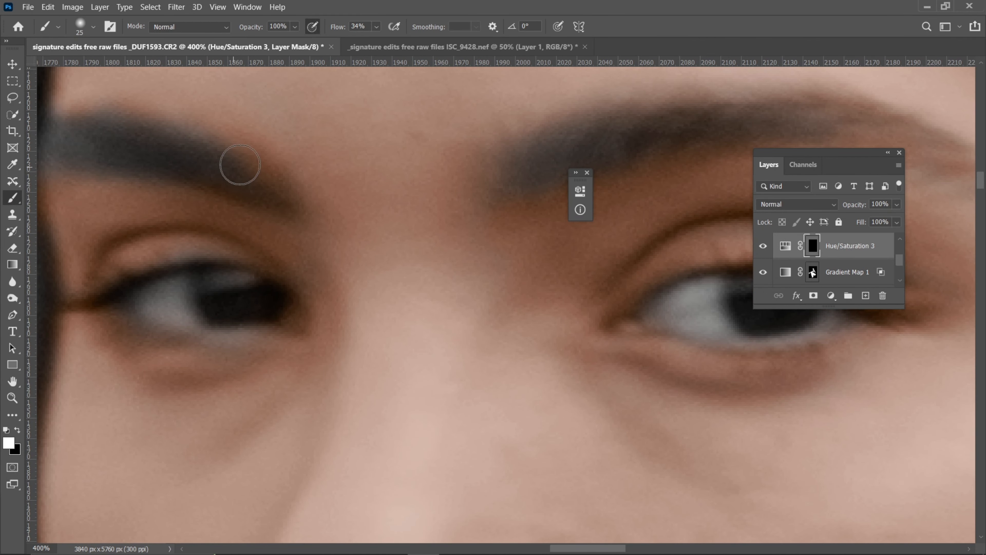
pyautogui.click(366, 23)
pyautogui.write('10')
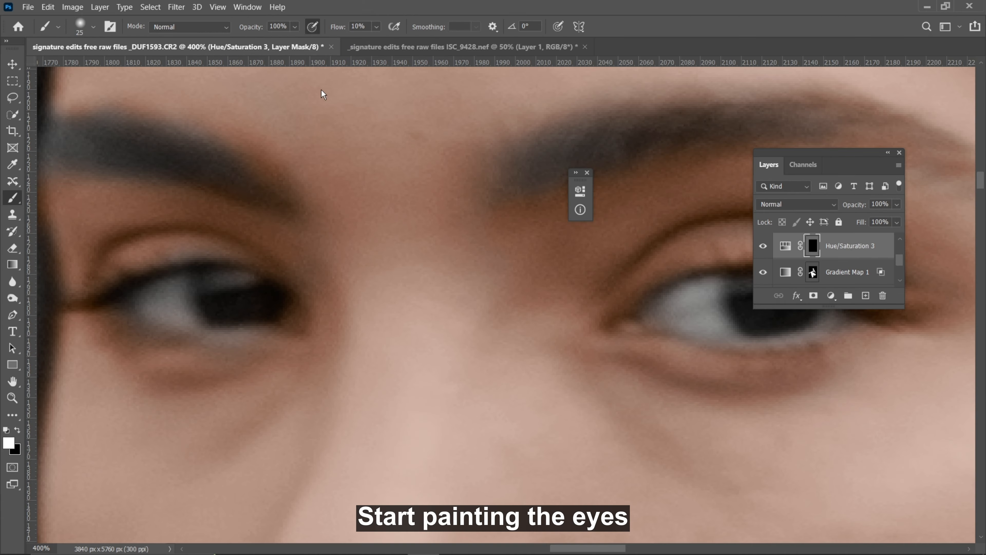
pyautogui.moveTo(169, 307)
pyautogui.mouseDown()
pyautogui.moveTo(174, 285)
pyautogui.moveTo(181, 293)
pyautogui.moveTo(155, 306)
pyautogui.moveTo(169, 296)
pyautogui.moveTo(143, 273)
pyautogui.moveTo(156, 290)
pyautogui.moveTo(147, 300)
pyautogui.moveTo(188, 321)
pyautogui.moveTo(173, 289)
pyautogui.moveTo(141, 303)
pyautogui.mouseUp()
pyautogui.press('[')
pyautogui.press(']')
# Paint the white of the eye nearer the ear into the Hue/Saturation 3 mask, reducing the brush from 15 to 6 px for its outer corner
pyautogui.press('space')
pyautogui.moveTo(552, 232); pyautogui.dragTo(387, 249)
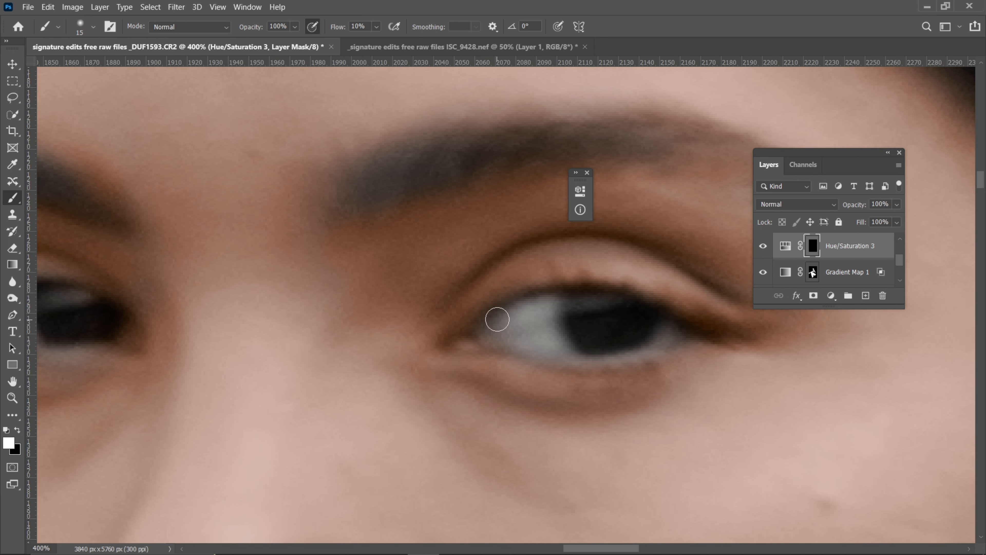
pyautogui.moveTo(513, 330)
pyautogui.mouseDown()
pyautogui.moveTo(550, 308)
pyautogui.moveTo(510, 321)
pyautogui.moveTo(534, 345)
pyautogui.moveTo(516, 336)
pyautogui.moveTo(542, 334)
pyautogui.moveTo(530, 325)
pyautogui.moveTo(566, 355)
pyautogui.moveTo(514, 342)
pyautogui.moveTo(565, 358)
pyautogui.moveTo(491, 334)
pyautogui.moveTo(532, 309)
pyautogui.moveTo(546, 339)
pyautogui.moveTo(542, 301)
pyautogui.moveTo(575, 348)
pyautogui.mouseUp()
pyautogui.press('[')
pyautogui.press('[')
pyautogui.press('[')
pyautogui.moveTo(669, 327)
pyautogui.mouseDown()
pyautogui.moveTo(707, 364)
pyautogui.moveTo(661, 345)
pyautogui.moveTo(570, 360)
pyautogui.moveTo(679, 330)
pyautogui.mouseUp()
# Examine the brightened eye whites in close-up and against the whole face and hair
pyautogui.hotkey('ctrl', '-')
pyautogui.hotkey('ctrl', '-')
pyautogui.hotkey('ctrl', '-')
pyautogui.hotkey('ctrl', '-')
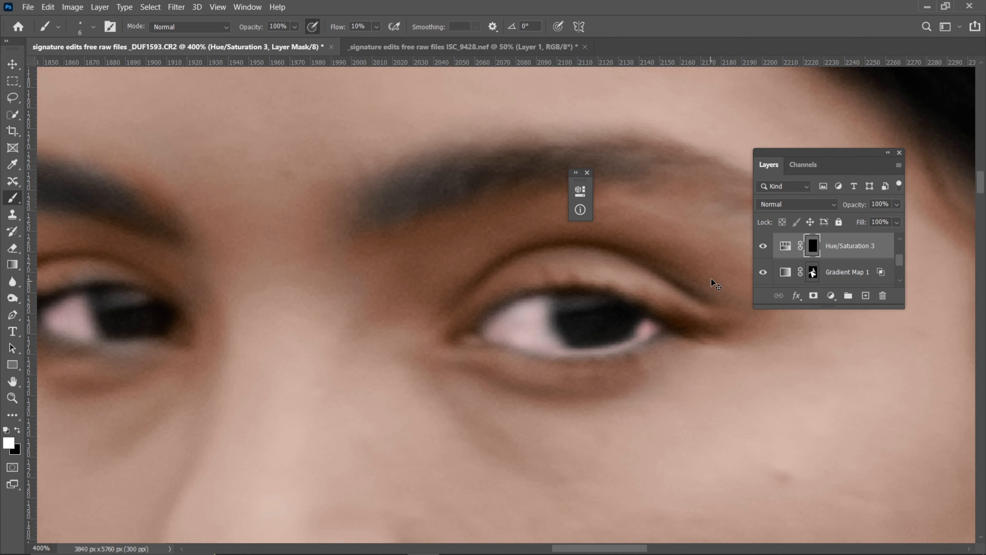
pyautogui.hotkey('ctrl', '+')
pyautogui.hotkey('ctrl', '+')
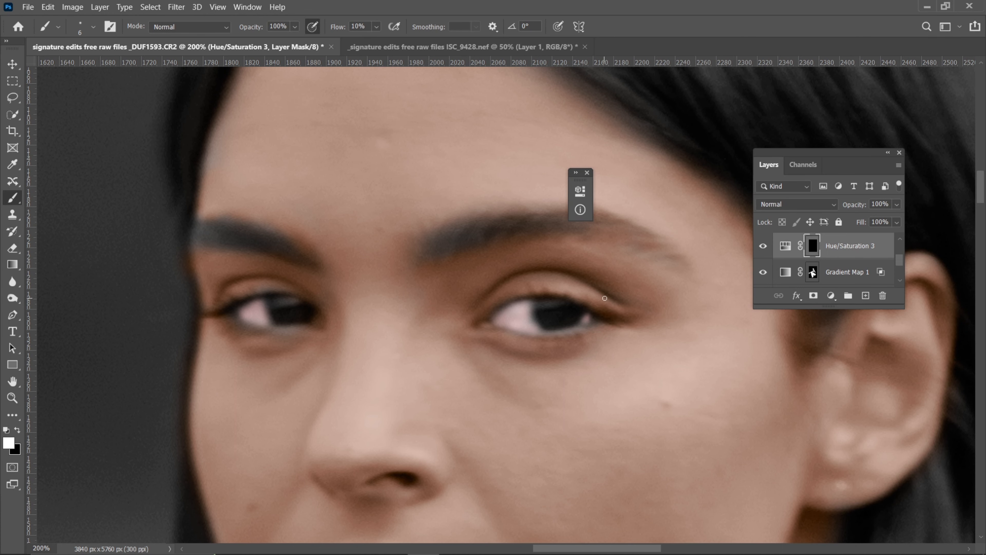
pyautogui.hotkey('ctrl', '-')
pyautogui.hotkey('ctrl', '-')
pyautogui.hotkey('ctrl', '-')
pyautogui.hotkey('ctrl', '-')
pyautogui.hotkey('ctrl', '-')
pyautogui.hotkey('ctrl', '+')
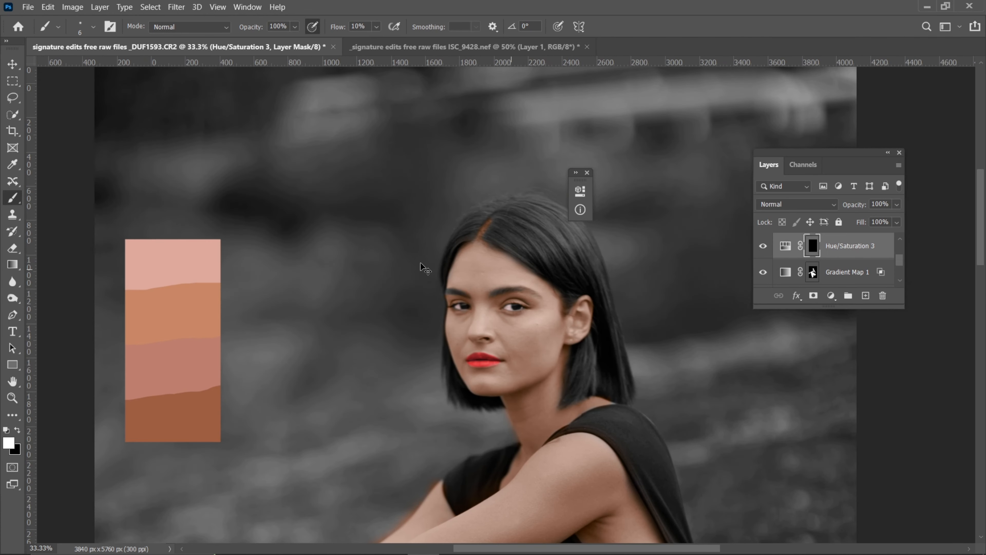
pyautogui.hotkey('ctrl', '+')
pyautogui.hotkey('ctrl', '+')
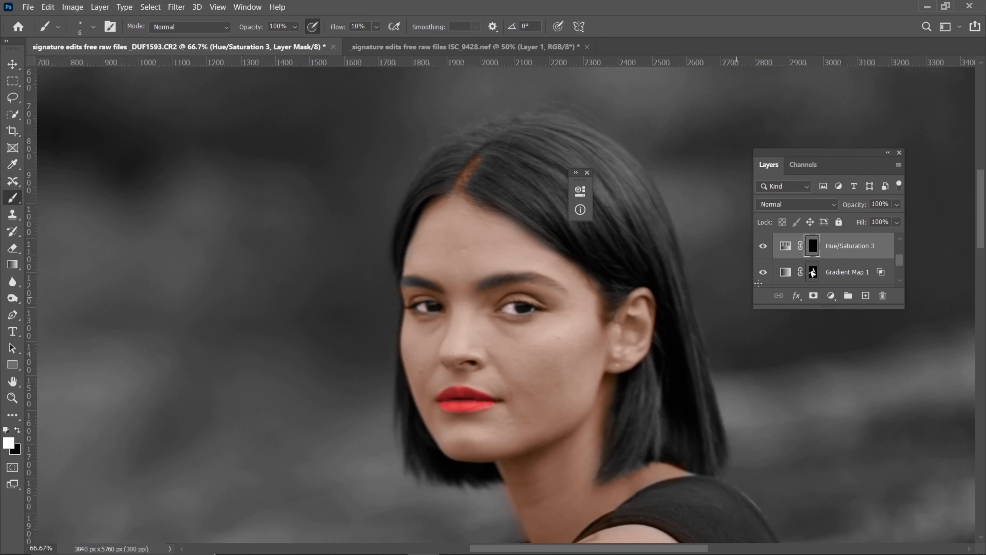
pyautogui.hotkey('ctrl', '+')
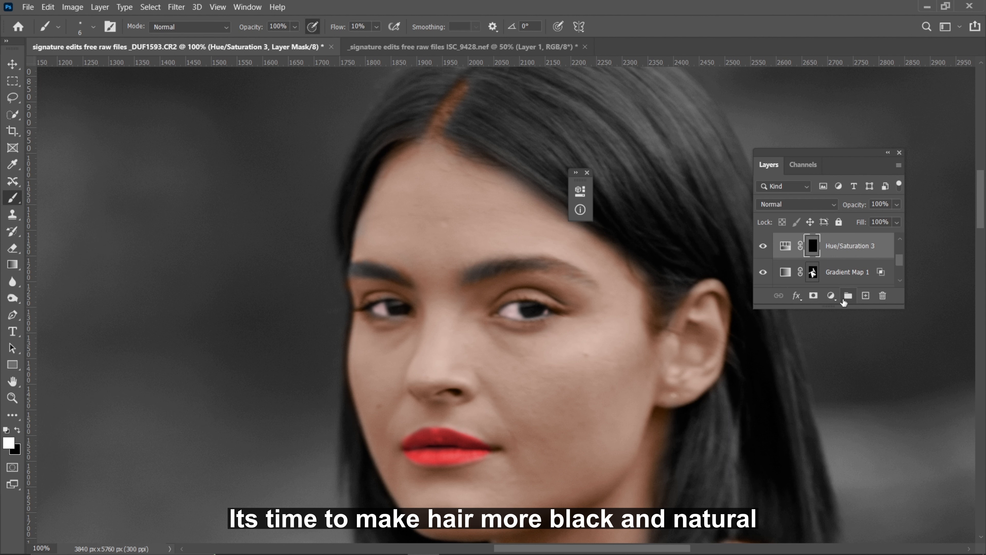
# Add a Hue/Saturation layer above Hue/Saturation 3 with Colorize on, Saturation 0 and Lightness -5, and invert its mask to black
pyautogui.click(832, 297)
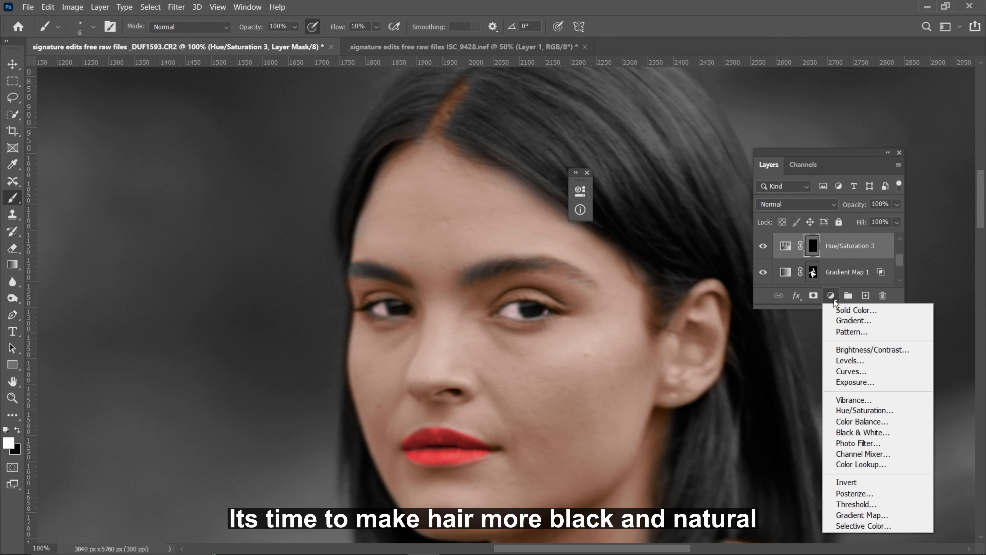
pyautogui.click(859, 410)
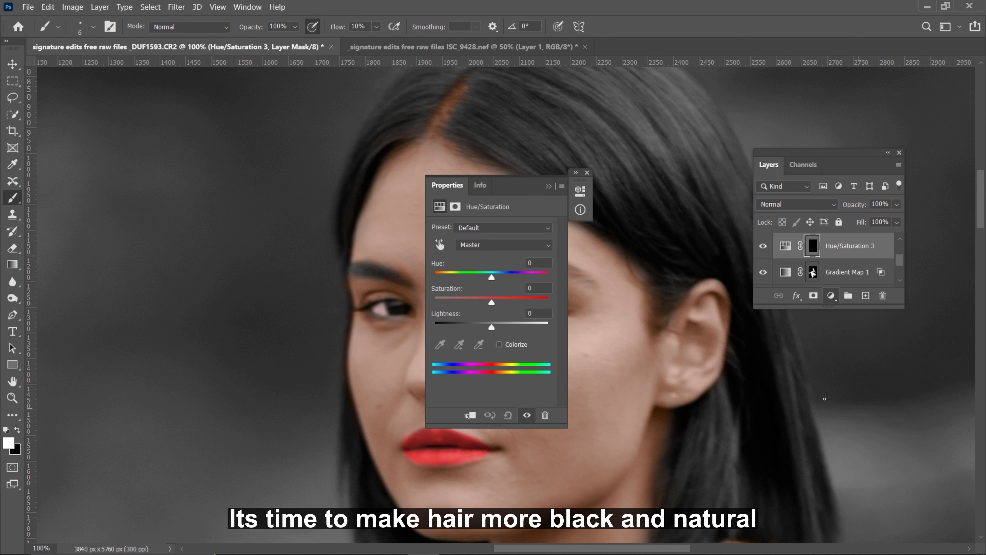
pyautogui.click(499, 344)
pyautogui.moveTo(447, 185); pyautogui.dragTo(590, 195)
pyautogui.moveTo(634, 337); pyautogui.dragTo(571, 306)
pyautogui.moveTo(632, 337)
pyautogui.mouseDown()
pyautogui.moveTo(621, 335)
pyautogui.moveTo(633, 337)
pyautogui.mouseUp()
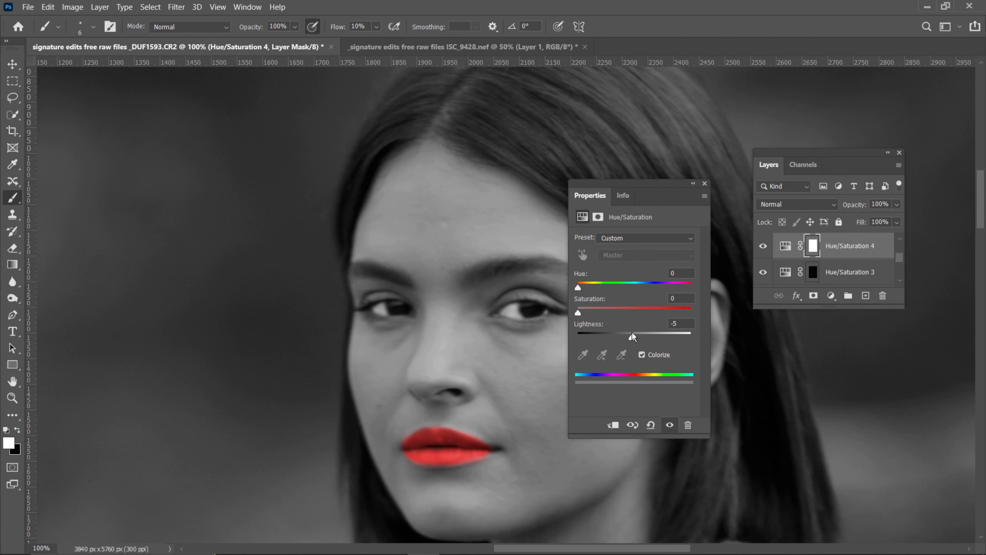
pyautogui.click(693, 183)
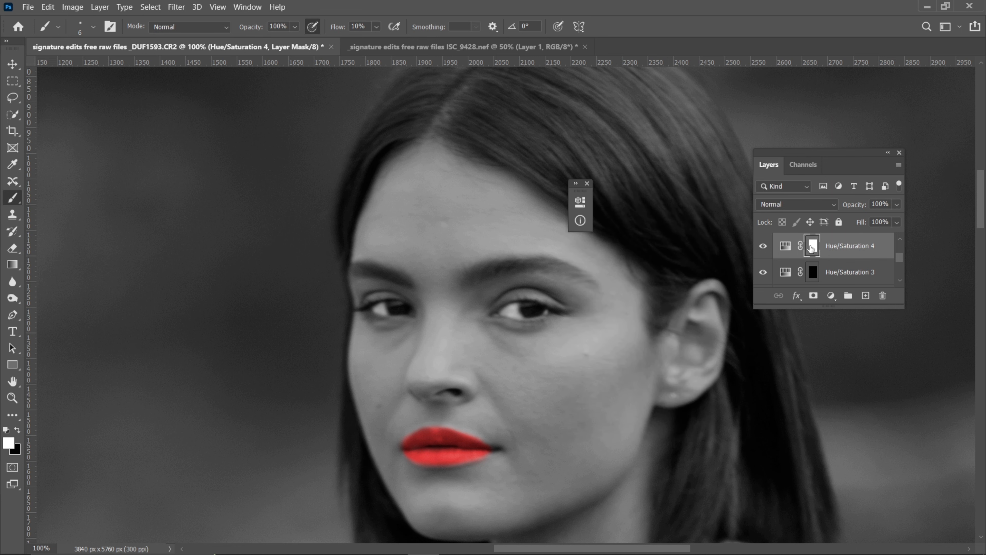
pyautogui.hotkey('ctrl', 'i')
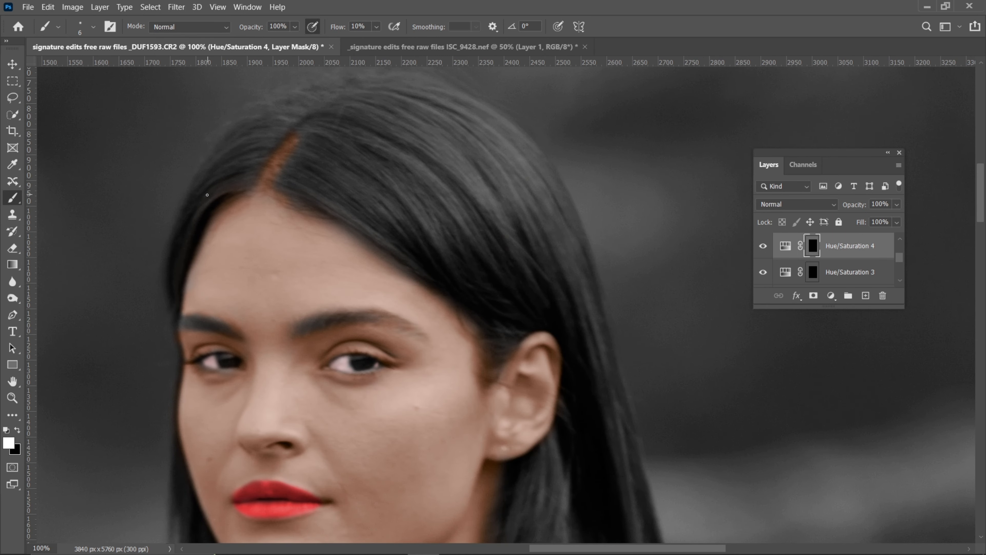
# Paint the hair white on the Hue/Saturation 4 mask with a 200 px soft brush at 10% flow
pyautogui.press(']')
pyautogui.press(']')
pyautogui.press(']')
pyautogui.press(']')
pyautogui.press(']')
pyautogui.press(']')
pyautogui.press(']')
pyautogui.press(']')
pyautogui.press(']')
pyautogui.press(']')
pyautogui.press(']')
pyautogui.press(']')
pyautogui.press(']')
pyautogui.press(']')
pyautogui.press(']')
pyautogui.press(']')
pyautogui.press(']')
pyautogui.press(']')
pyautogui.press(']')
pyautogui.press(']')
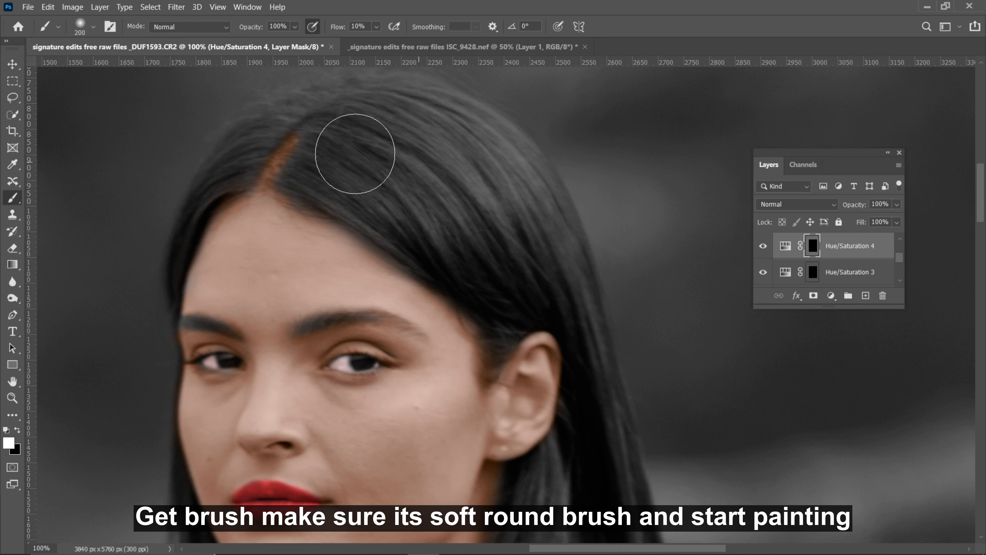
pyautogui.moveTo(315, 127)
pyautogui.mouseDown()
pyautogui.moveTo(362, 93)
pyautogui.moveTo(403, 102)
pyautogui.moveTo(378, 101)
pyautogui.moveTo(526, 195)
pyautogui.moveTo(526, 227)
pyautogui.mouseUp()
pyautogui.hotkey('ctrl', '-')
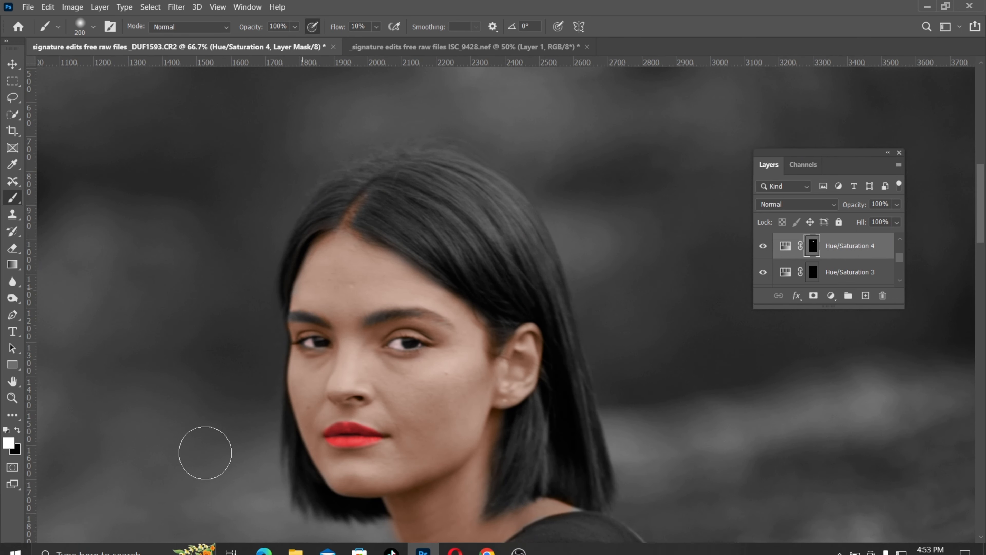
# Paint the eyebrow nearer the ear white on the Hue/Saturation 4 mask with a 40 px brush at 26% flow
pyautogui.hotkey('ctrl', '+')
pyautogui.press('[')
pyautogui.press('[')
pyautogui.press('[')
pyautogui.press('[')
pyautogui.press('[')
pyautogui.press('[')
pyautogui.press('[')
pyautogui.press('[')
pyautogui.press('[')
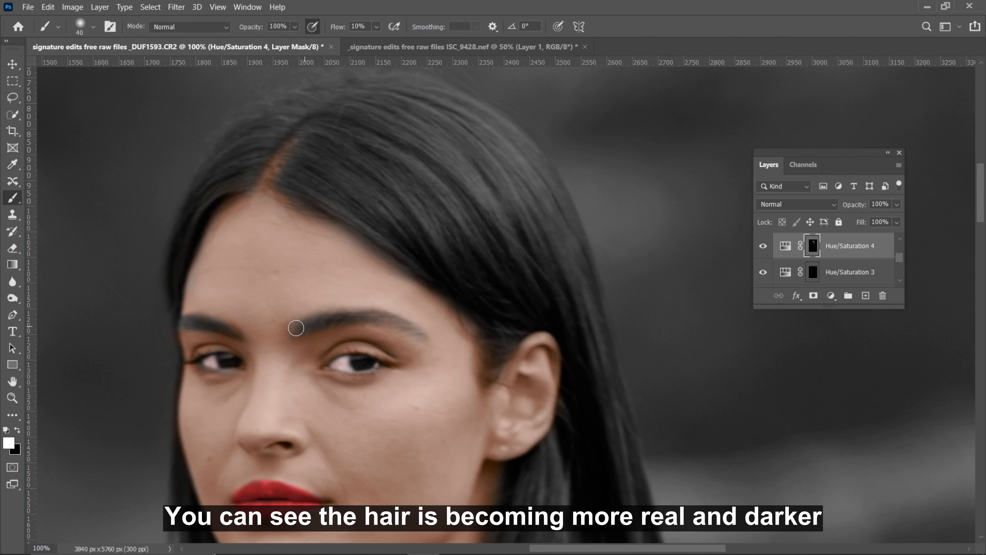
pyautogui.hotkey('ctrl', '+')
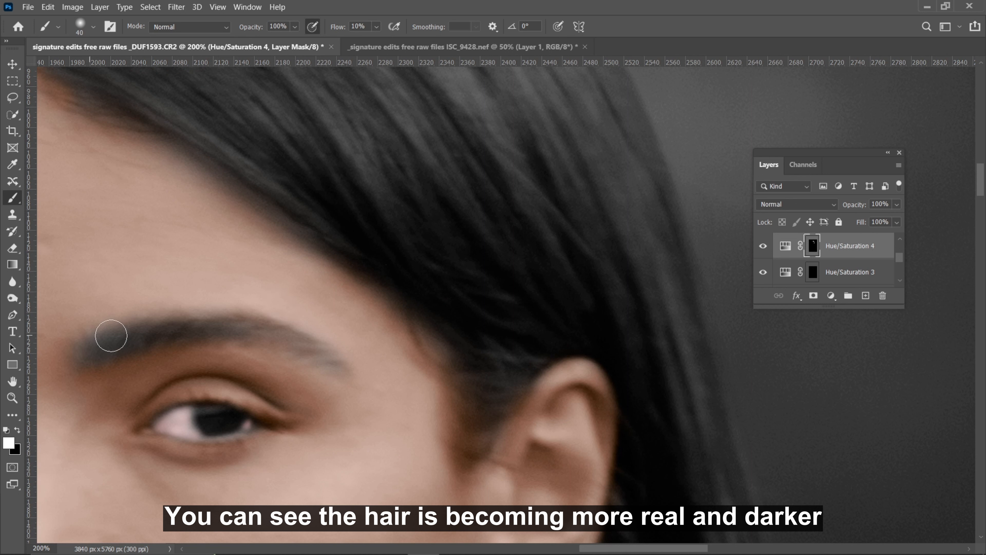
pyautogui.click(376, 26)
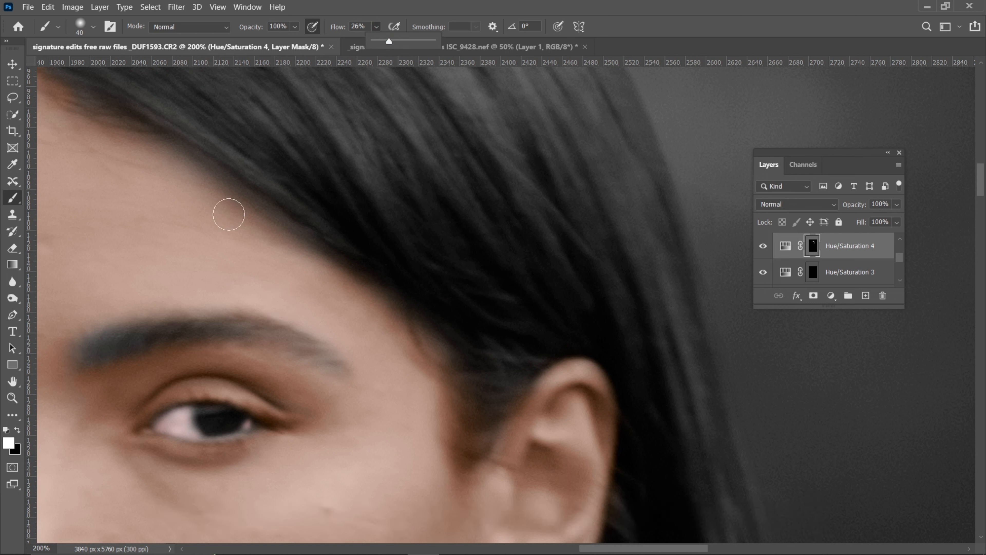
pyautogui.click(114, 344)
pyautogui.moveTo(78, 360)
pyautogui.mouseDown()
pyautogui.moveTo(75, 353)
pyautogui.moveTo(106, 350)
pyautogui.moveTo(108, 336)
pyautogui.mouseUp()
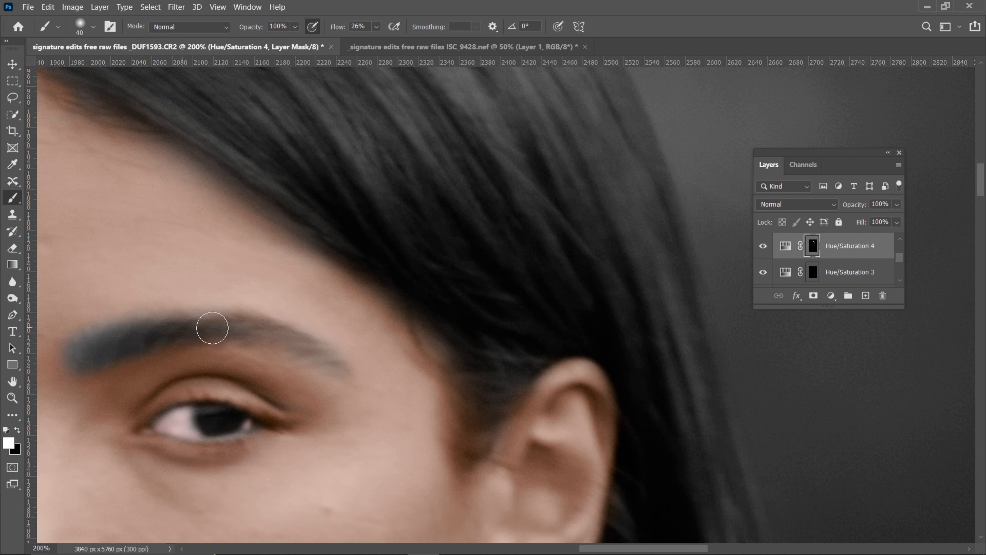
pyautogui.moveTo(212, 329)
pyautogui.mouseDown()
pyautogui.moveTo(325, 357)
pyautogui.moveTo(308, 346)
pyautogui.mouseUp()
pyautogui.moveTo(106, 348); pyautogui.dragTo(329, 323)
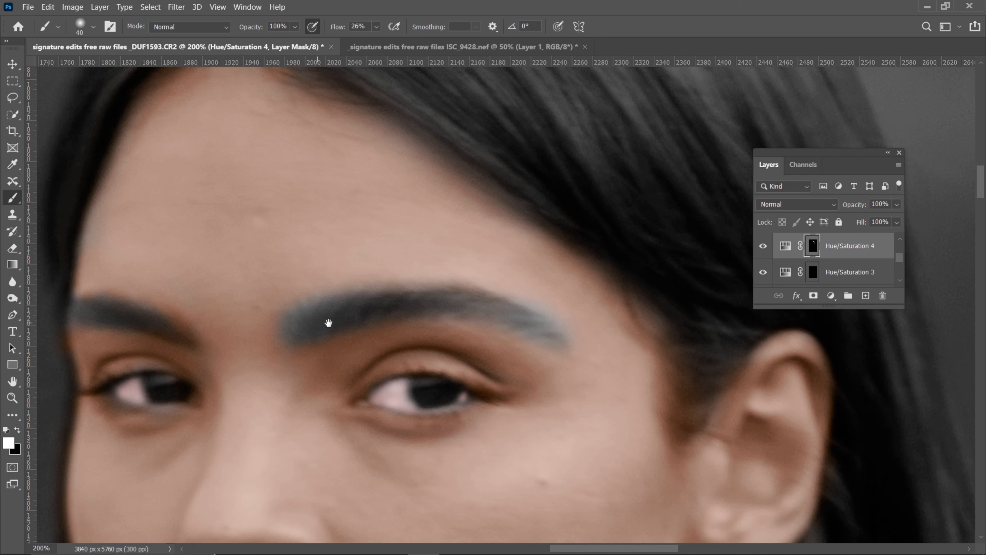
pyautogui.moveTo(299, 278); pyautogui.dragTo(323, 198)
# Undo the last eyebrow strokes and refine the eyebrows on the Hue/Saturation 4 mask with a 25 px brush, alternating white and black
pyautogui.hotkey('ctrl', 'z')
pyautogui.hotkey('ctrl', 'z')
pyautogui.press('[')
pyautogui.press('[')
pyautogui.press('[')
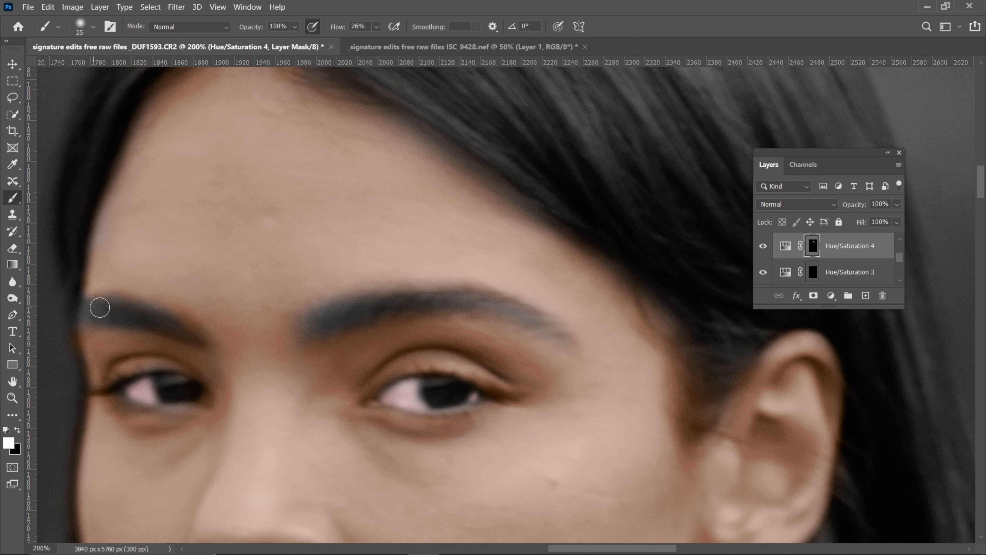
pyautogui.press('x')
pyautogui.press('x')
pyautogui.press('x')
pyautogui.doubleClick(813, 246)
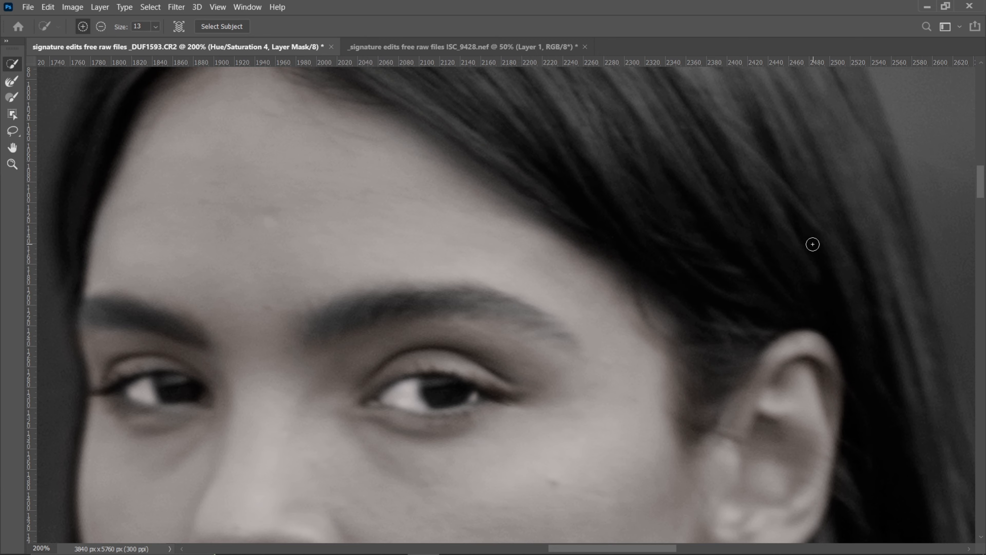
pyautogui.hotkey('ctrl', '-')
pyautogui.hotkey('ctrl', '-')
pyautogui.hotkey('ctrl', '-')
pyautogui.hotkey('ctrl', '-')
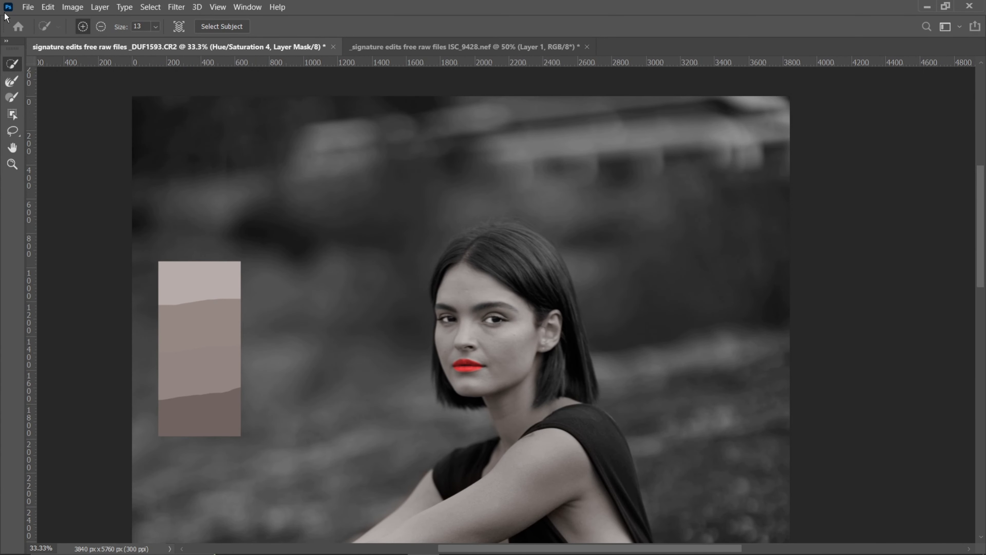
pyautogui.hotkey('ctrl', '-')
pyautogui.hotkey('ctrl', '-')
pyautogui.hotkey('ctrl', '+')
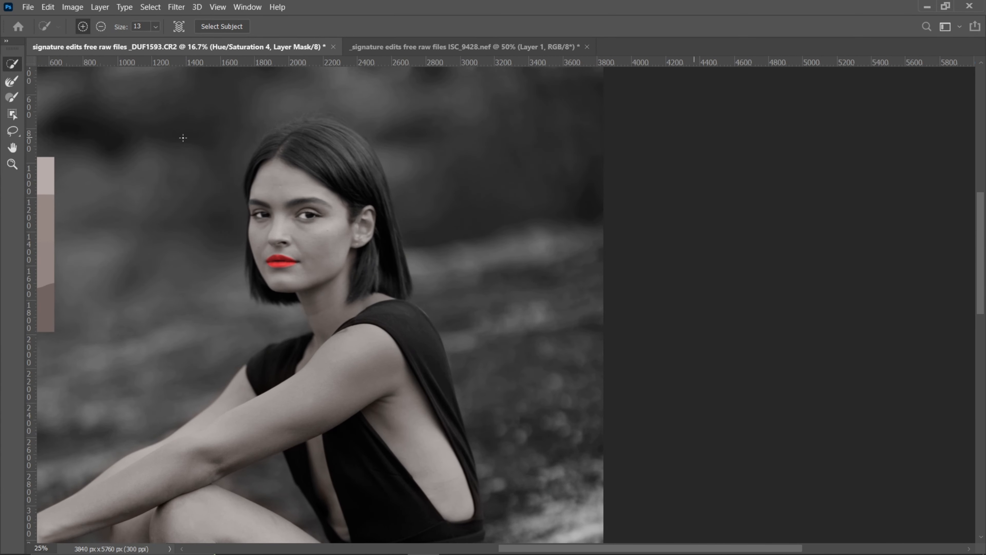
pyautogui.hotkey('ctrl', '+')
pyautogui.hotkey('ctrl', '+')
pyautogui.hotkey('ctrl', '+')
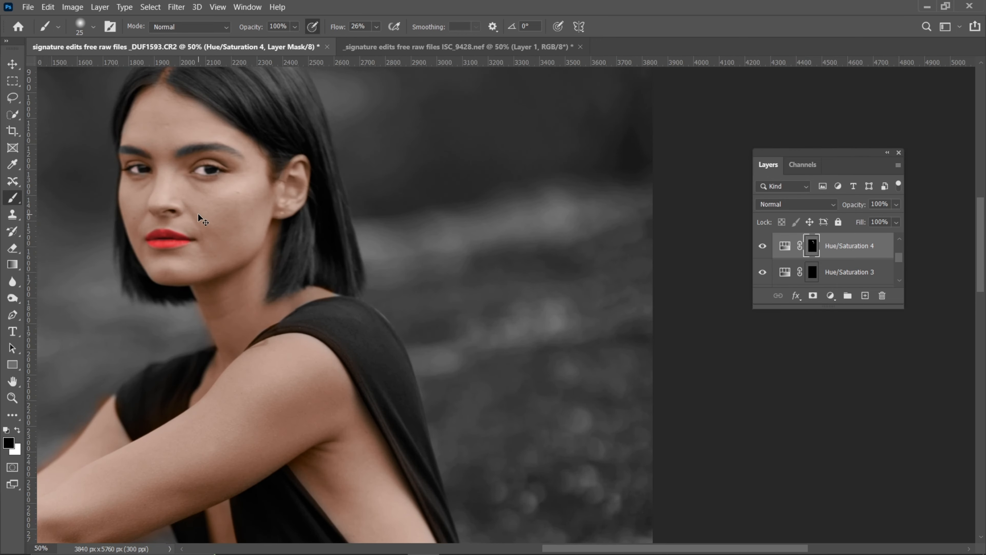
# Examine the darkened hair and eyebrows in close-up and the colorized skin across the whole figure
pyautogui.moveTo(222, 206); pyautogui.dragTo(670, 384)
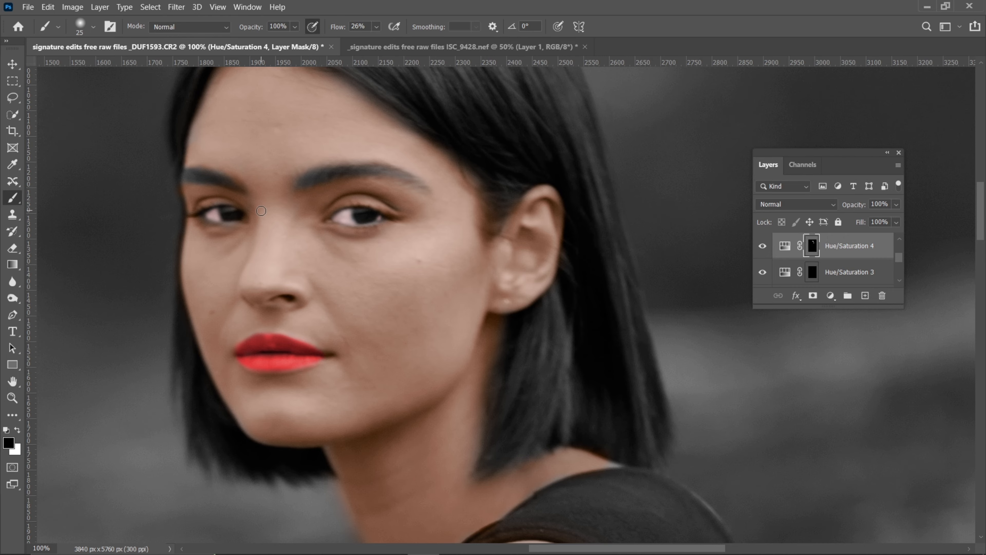
pyautogui.hotkey('ctrl', '-')
pyautogui.hotkey('ctrl', '-')
pyautogui.hotkey('ctrl', '-')
pyautogui.hotkey('ctrl', '-')
pyautogui.hotkey('ctrl', '-')
pyautogui.hotkey('ctrl', '-')
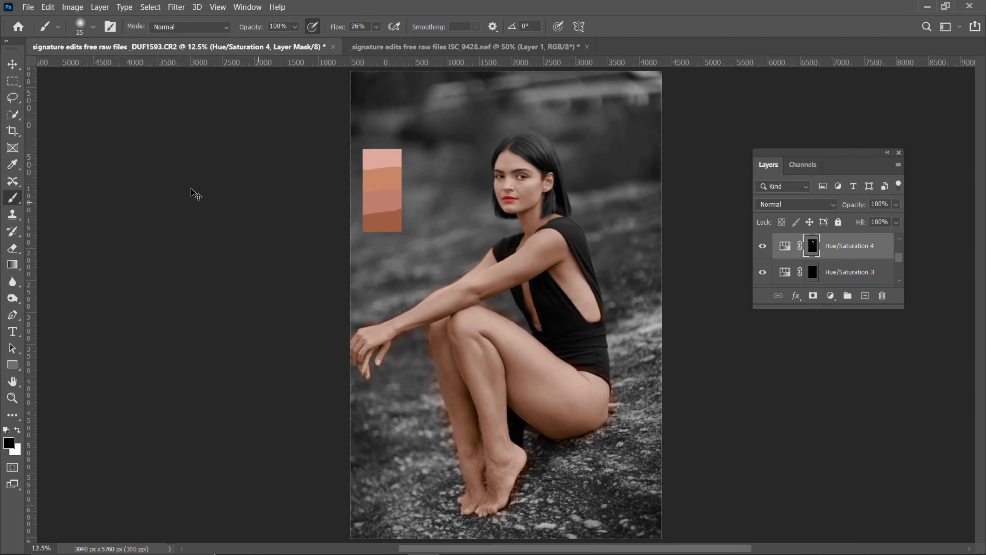
pyautogui.hotkey('ctrl', '+')
pyautogui.hotkey('ctrl', '+')
pyautogui.hotkey('ctrl', '+')
pyautogui.hotkey('ctrl', '+')
pyautogui.hotkey('ctrl', '+')
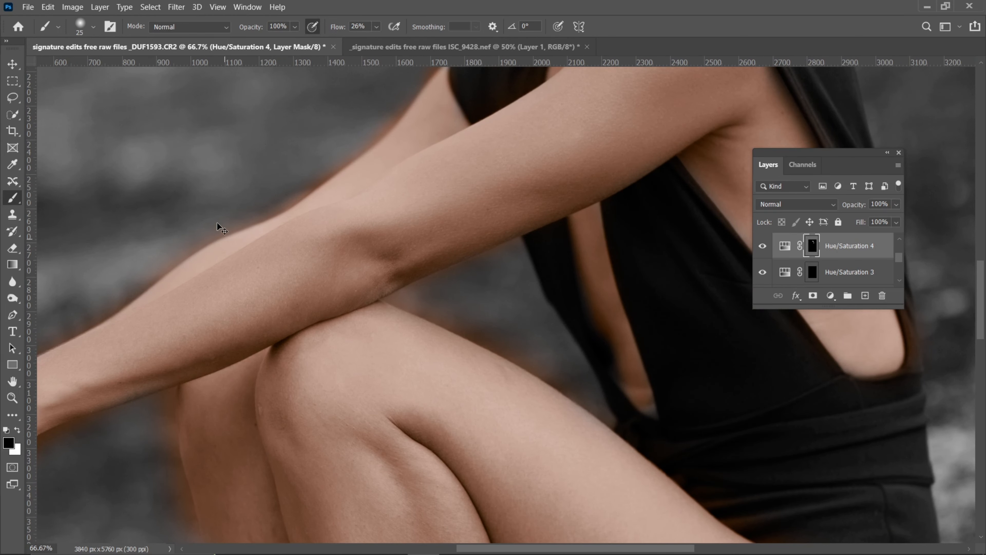
pyautogui.moveTo(215, 220); pyautogui.dragTo(368, 494)
pyautogui.moveTo(392, 315); pyautogui.dragTo(399, 454)
pyautogui.hotkey('ctrl', '-')
pyautogui.hotkey('ctrl', '-')
pyautogui.hotkey('ctrl', '-')
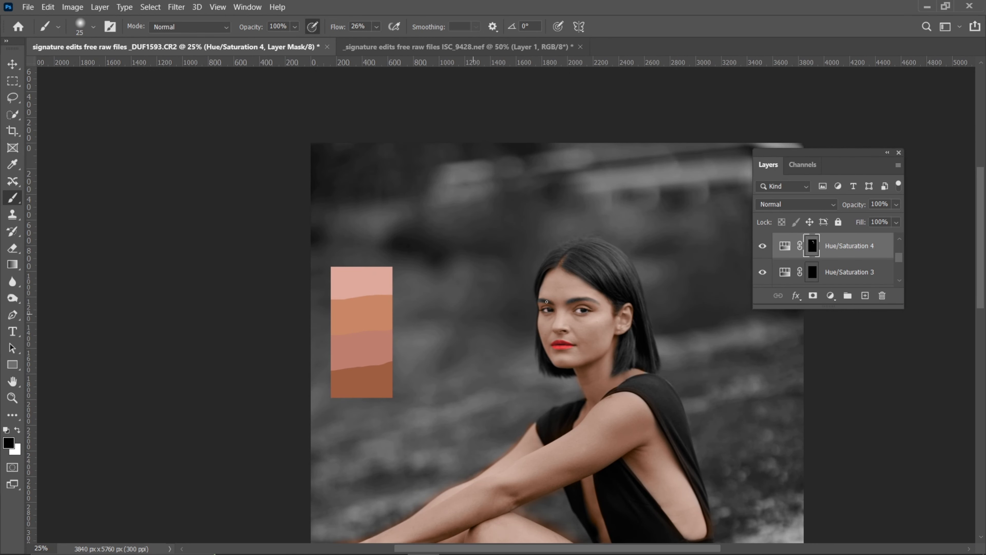
# Delete Layer 2, which holds the skin-tone color palette
pyautogui.scroll(-5, 888, 253)
pyautogui.click(830, 244)
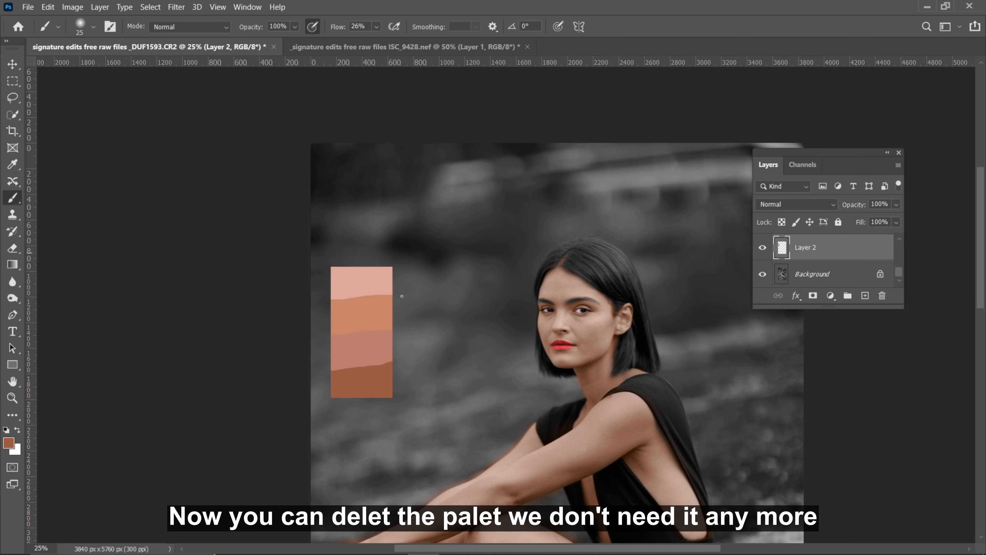
pyautogui.click(5, 64)
pyautogui.moveTo(810, 239); pyautogui.dragTo(883, 295)
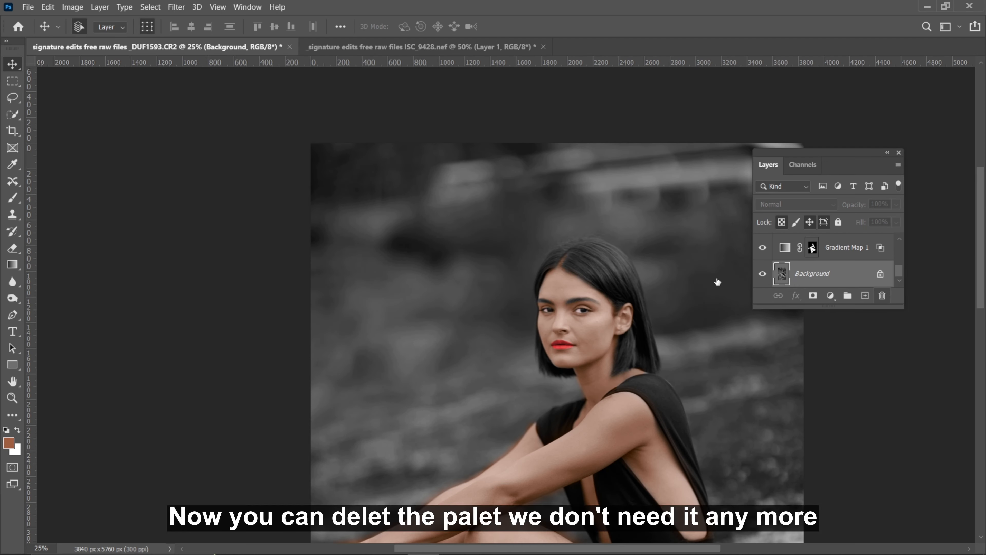
# Add a Hue/Saturation adjustment layer directly above the Background layer
pyautogui.hotkey('ctrl', '+')
pyautogui.hotkey('ctrl', '+')
pyautogui.hotkey('ctrl', '-')
pyautogui.hotkey('ctrl', '-')
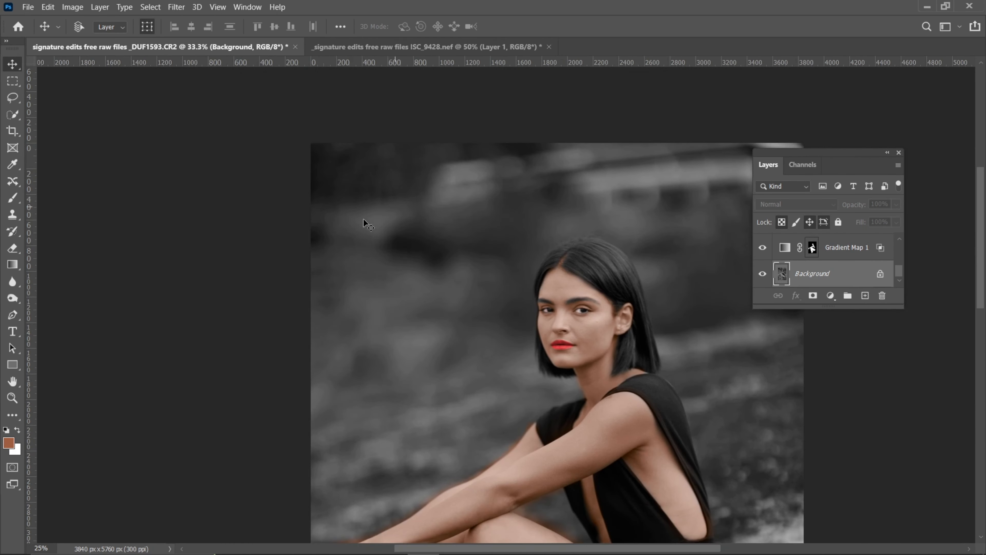
pyautogui.hotkey('ctrl', '-')
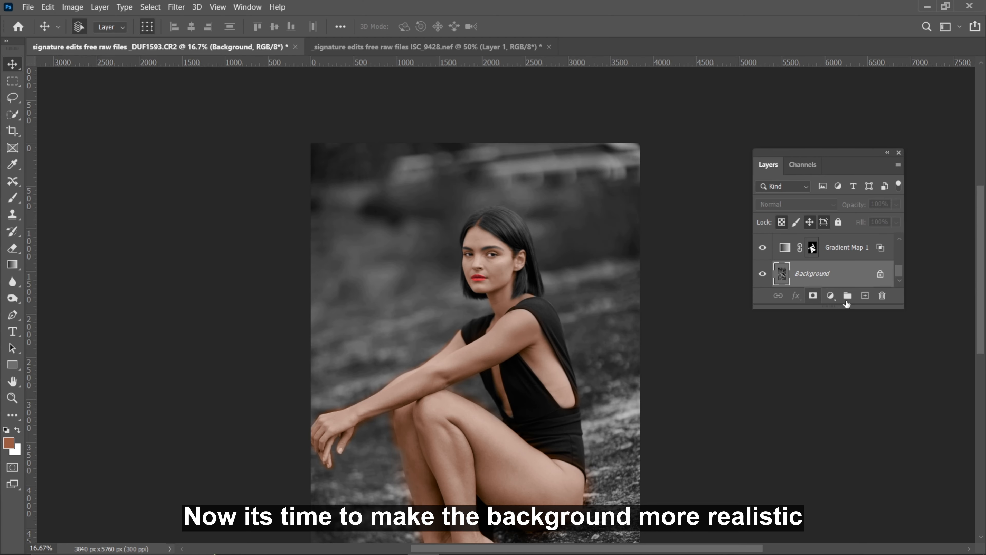
pyautogui.click(831, 296)
pyautogui.click(847, 415)
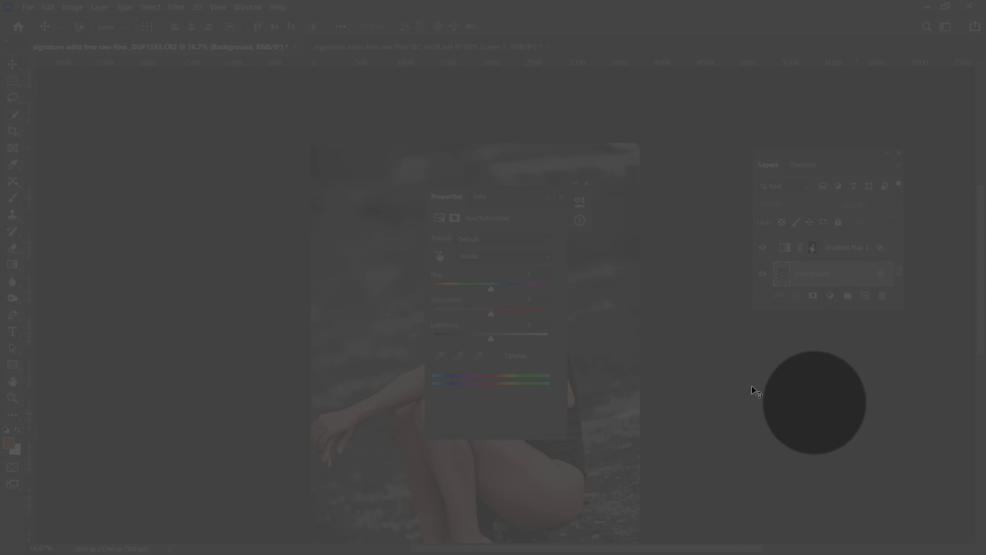
pyautogui.moveTo(509, 189); pyautogui.dragTo(639, 205)
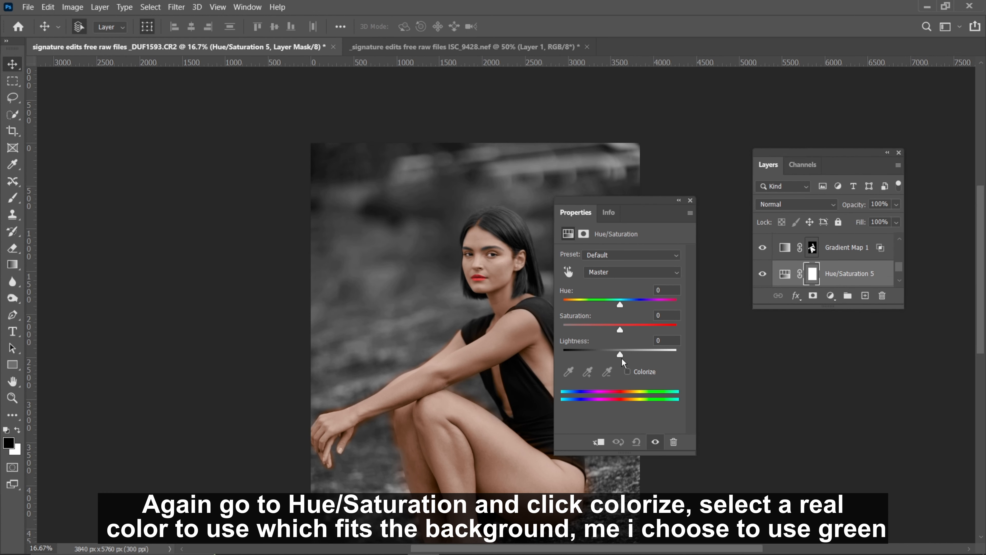
# Colorize the new Hue/Saturation layer green with hue 96, saturation 25 and lightness -11
pyautogui.moveTo(620, 305); pyautogui.dragTo(584, 308)
pyautogui.click(628, 372)
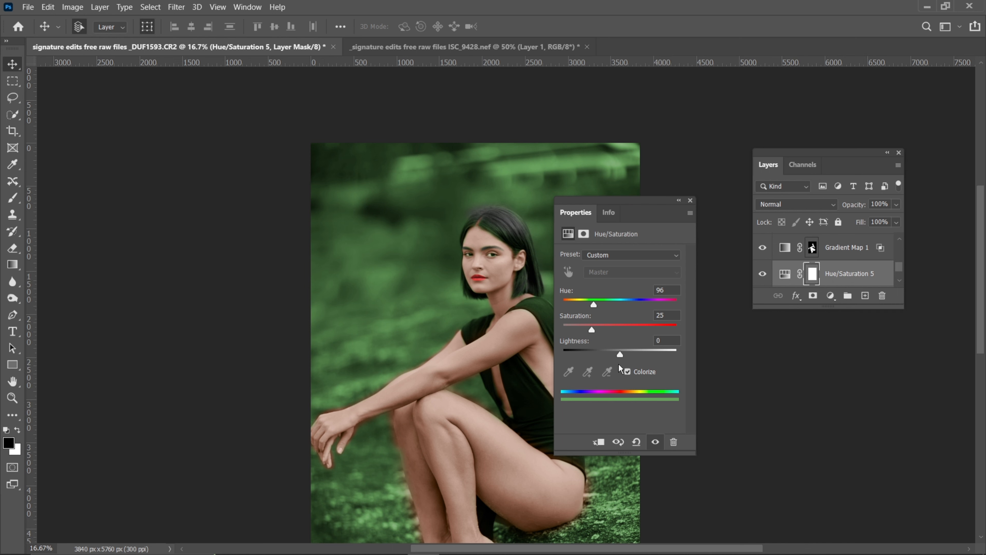
pyautogui.moveTo(618, 353); pyautogui.dragTo(618, 351)
pyautogui.moveTo(619, 345); pyautogui.dragTo(614, 343)
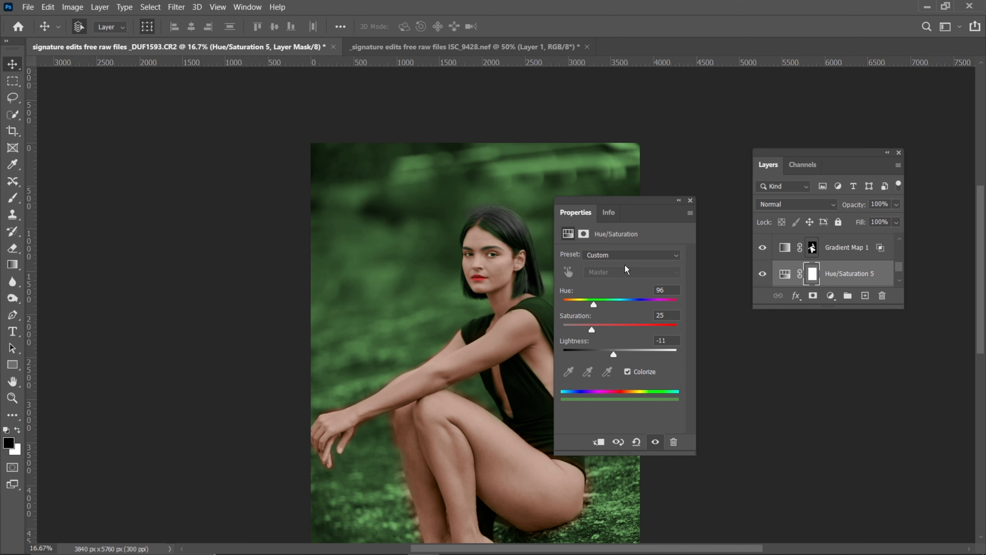
pyautogui.click(690, 201)
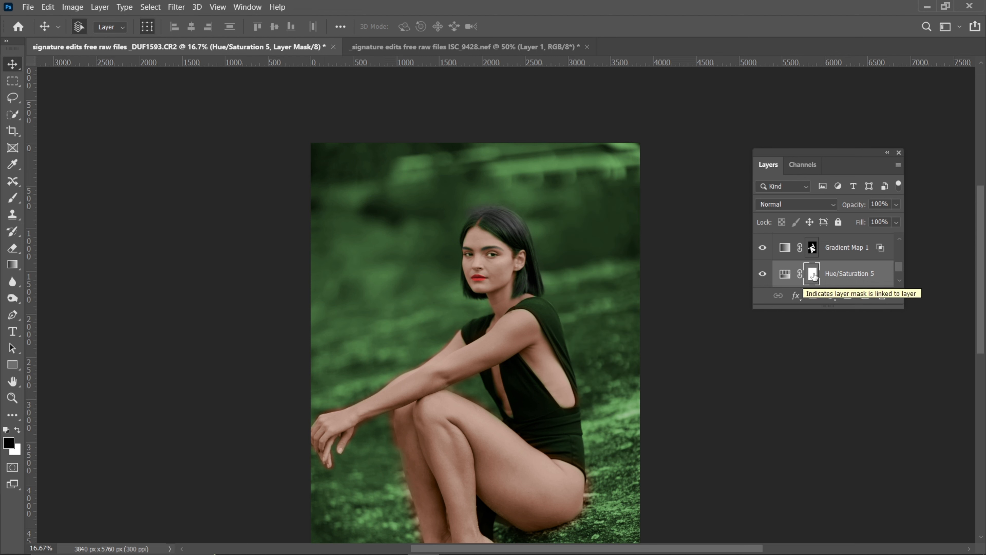
# Invert the Hue/Saturation 5 layer mask to black to hide the green tint
pyautogui.hotkey('ctrl', 'i')
pyautogui.hotkey('ctrl', '+')
pyautogui.hotkey('ctrl', '+')
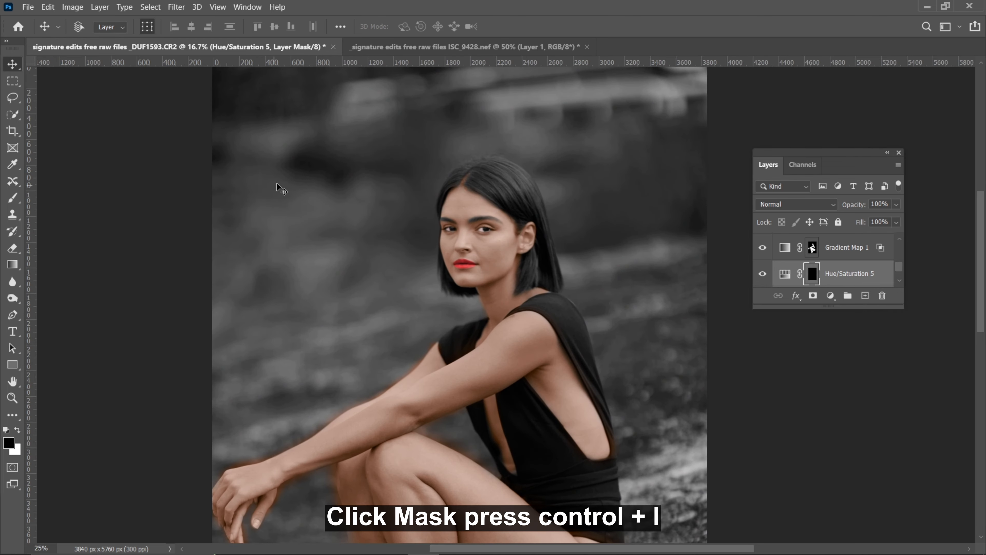
pyautogui.moveTo(278, 190); pyautogui.dragTo(307, 284)
# Paint the blurred background above and beside the figure white on the Hue/Saturation 5 mask, using 1000 and 900 px brushes at 100% flow
pyautogui.press('b')
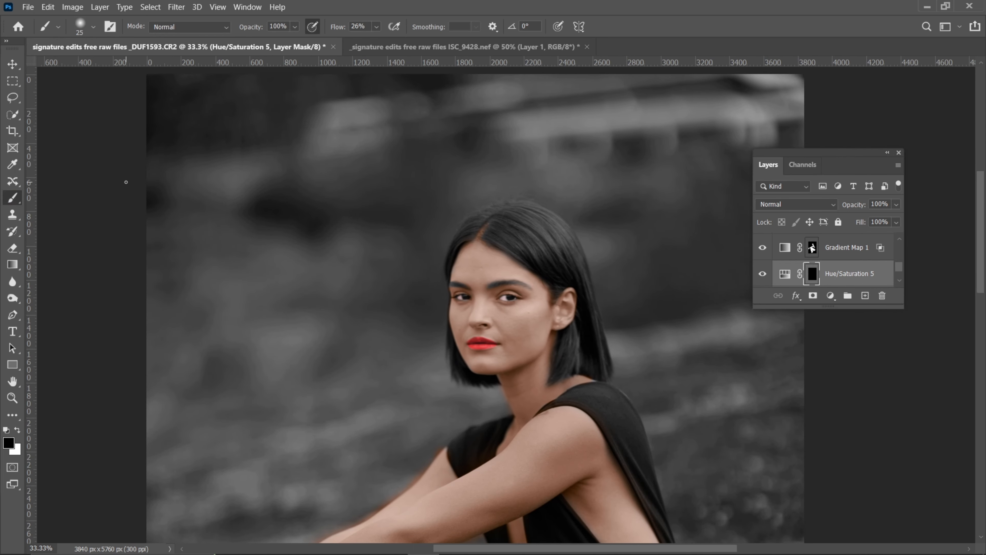
pyautogui.click(375, 28)
pyautogui.moveTo(418, 50); pyautogui.dragTo(431, 49)
pyautogui.hotkey('ctrl', '-')
pyautogui.press(']')
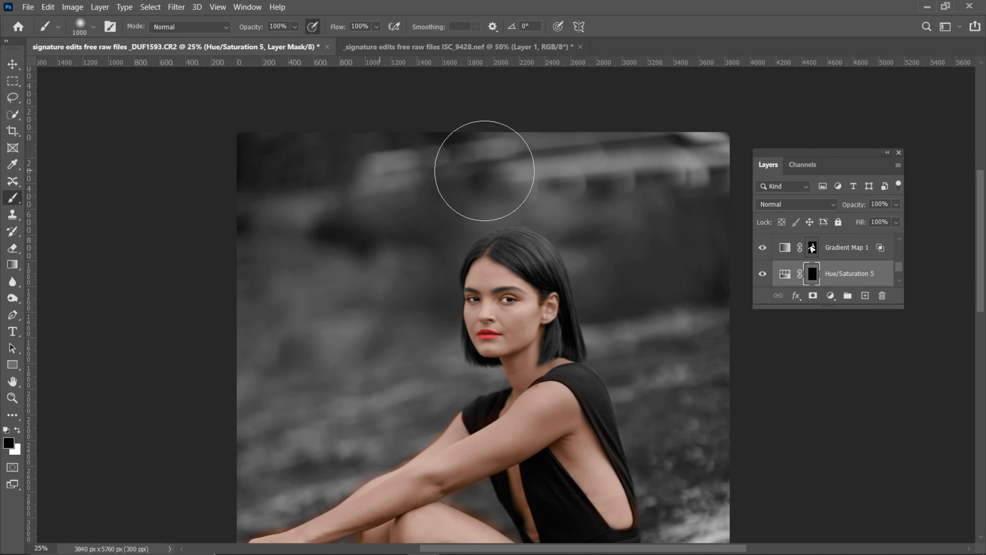
pyautogui.click(17, 430)
pyautogui.moveTo(408, 83)
pyautogui.mouseDown()
pyautogui.moveTo(256, 177)
pyautogui.moveTo(430, 145)
pyautogui.moveTo(528, 164)
pyautogui.moveTo(676, 143)
pyautogui.mouseUp()
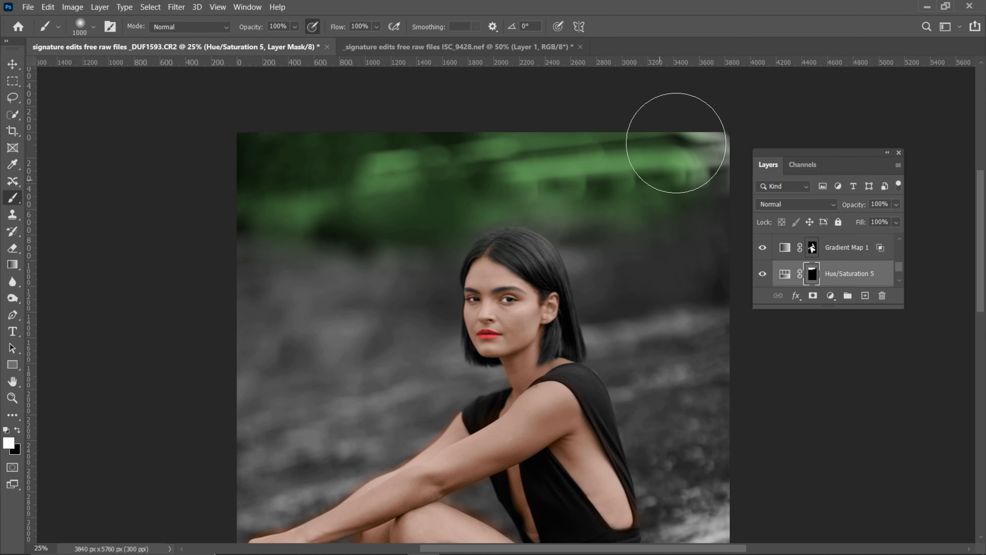
pyautogui.press('[')
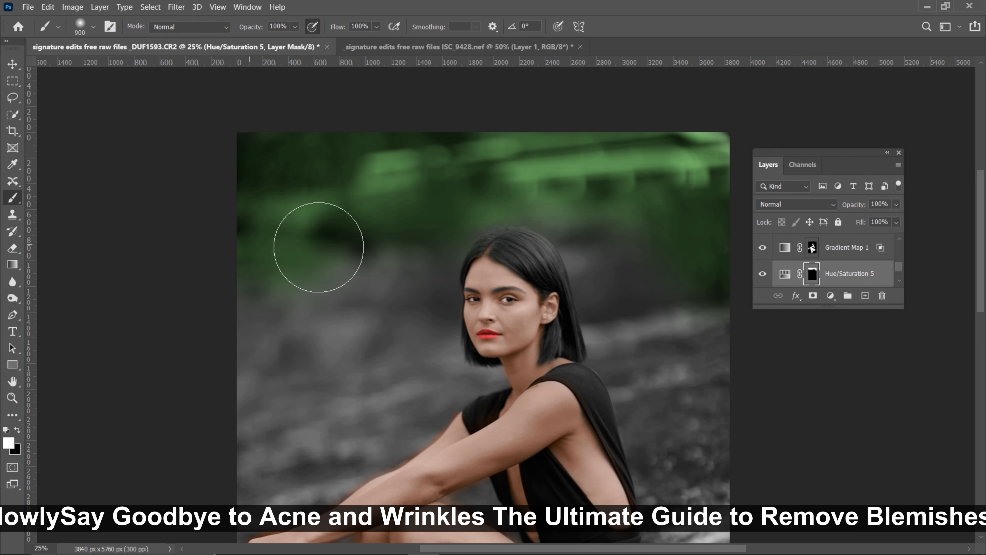
pyautogui.moveTo(319, 247)
pyautogui.mouseDown()
pyautogui.moveTo(411, 249)
pyautogui.moveTo(409, 287)
pyautogui.moveTo(266, 319)
pyautogui.moveTo(268, 399)
pyautogui.moveTo(320, 349)
pyautogui.mouseUp()
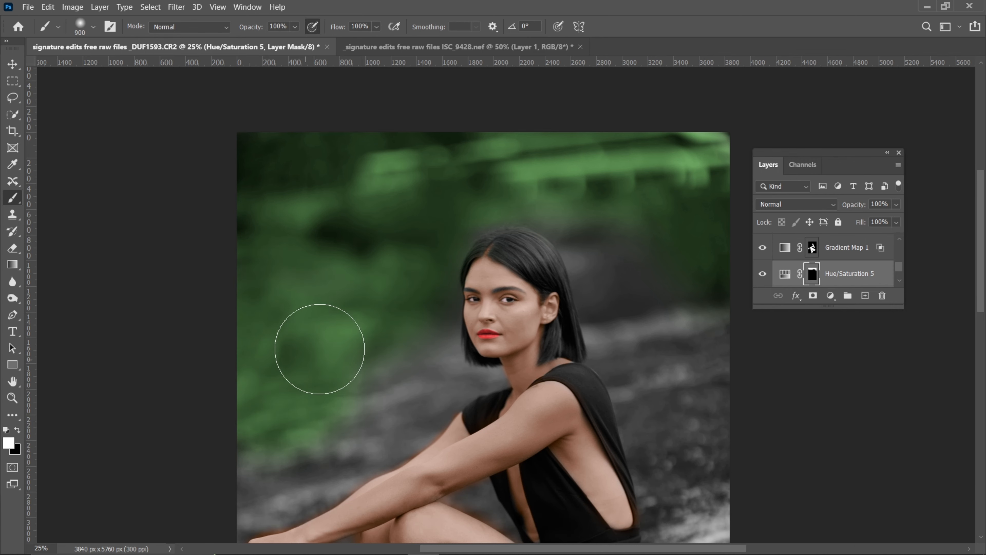
# Extend the green around the head and hair on the Hue/Saturation 5 mask, reducing the white brush to 400 px
pyautogui.hotkey('ctrl', '-')
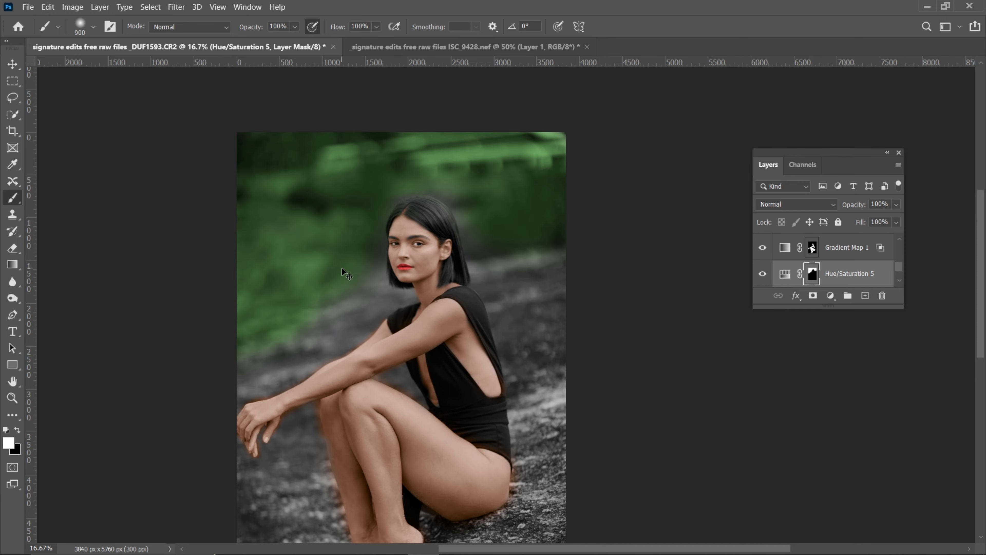
pyautogui.hotkey('ctrl', '+')
pyautogui.hotkey('ctrl', '+')
pyautogui.hotkey('ctrl', '+')
pyautogui.moveTo(412, 156)
pyautogui.mouseDown()
pyautogui.moveTo(468, 383)
pyautogui.moveTo(487, 399)
pyautogui.moveTo(434, 234)
pyautogui.moveTo(306, 167)
pyautogui.moveTo(204, 208)
pyautogui.moveTo(270, 164)
pyautogui.moveTo(176, 207)
pyautogui.moveTo(248, 177)
pyautogui.moveTo(237, 177)
pyautogui.moveTo(165, 293)
pyautogui.moveTo(167, 422)
pyautogui.mouseUp()
pyautogui.press('[')
pyautogui.press('[')
pyautogui.press('[')
pyautogui.press('[')
pyautogui.press('[')
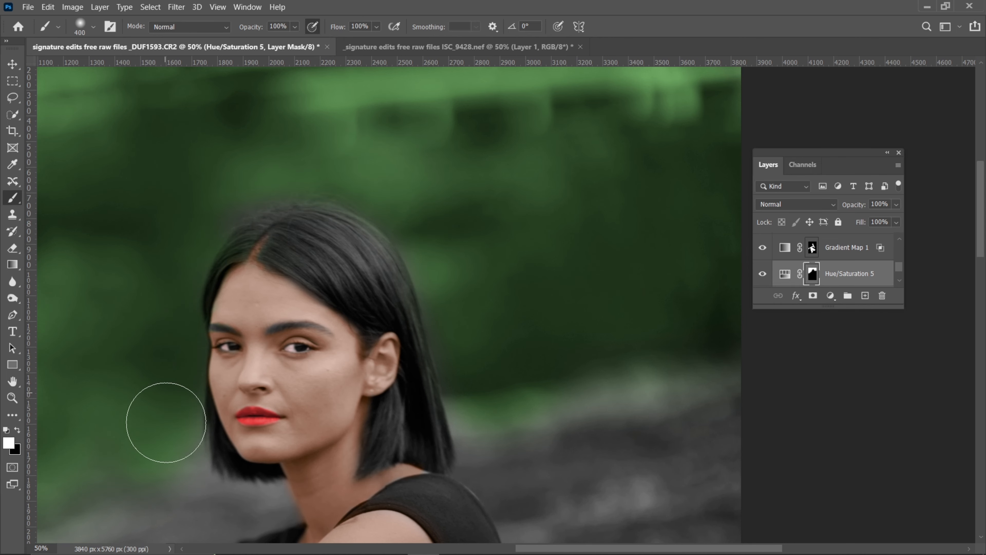
pyautogui.press('space')
pyautogui.moveTo(366, 396)
pyautogui.mouseDown()
pyautogui.moveTo(378, 378)
pyautogui.moveTo(720, 186)
pyautogui.mouseUp()
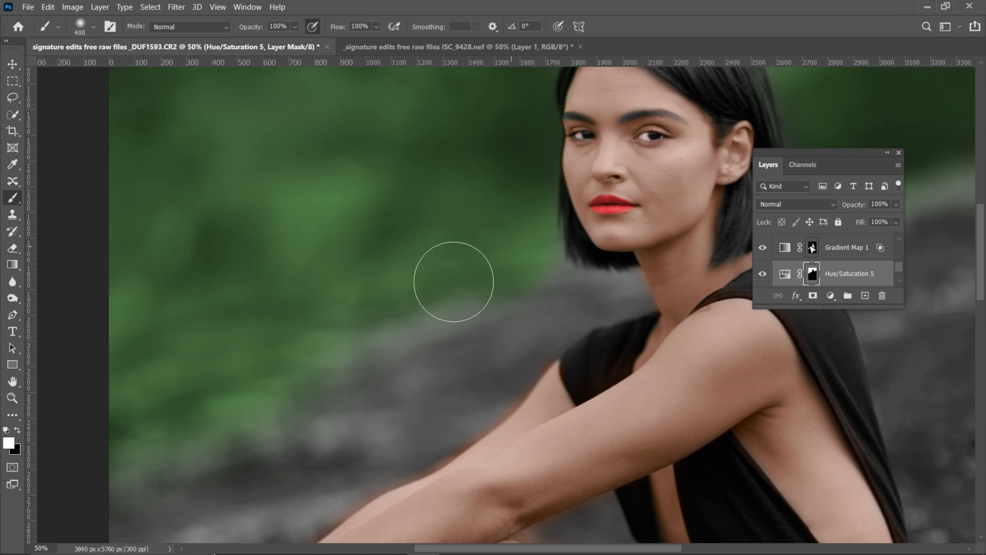
# Add another Hue/Saturation adjustment layer above Hue/Saturation 5 for the rock
pyautogui.hotkey('ctrl', '-')
pyautogui.hotkey('ctrl', '-')
pyautogui.hotkey('ctrl', '-')
pyautogui.hotkey('ctrl', '-')
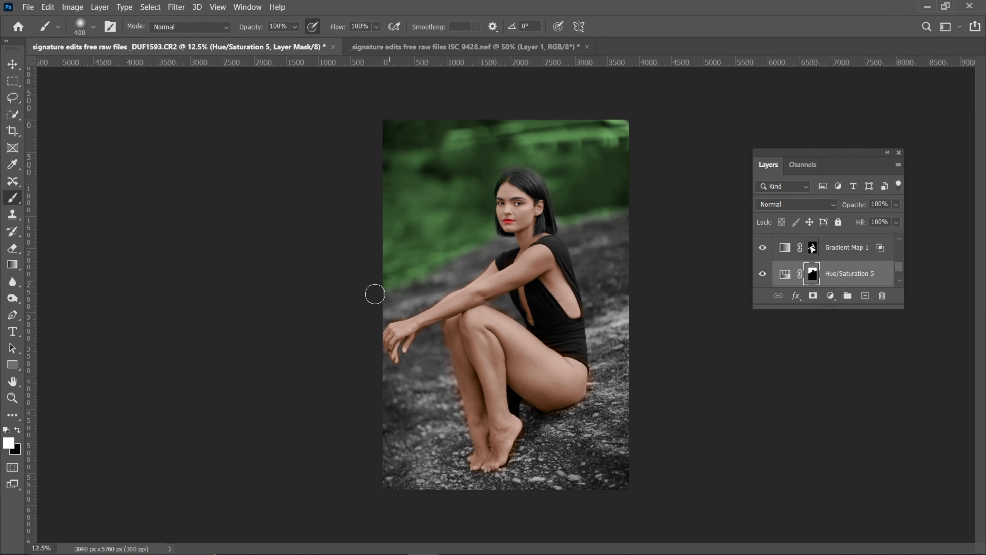
pyautogui.hotkey('ctrl', '+')
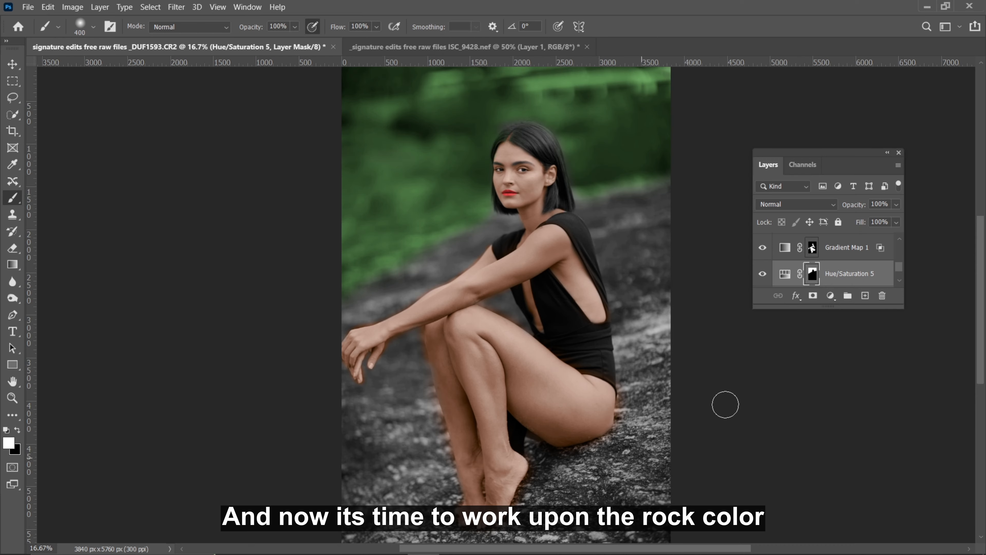
pyautogui.click(831, 295)
pyautogui.click(859, 410)
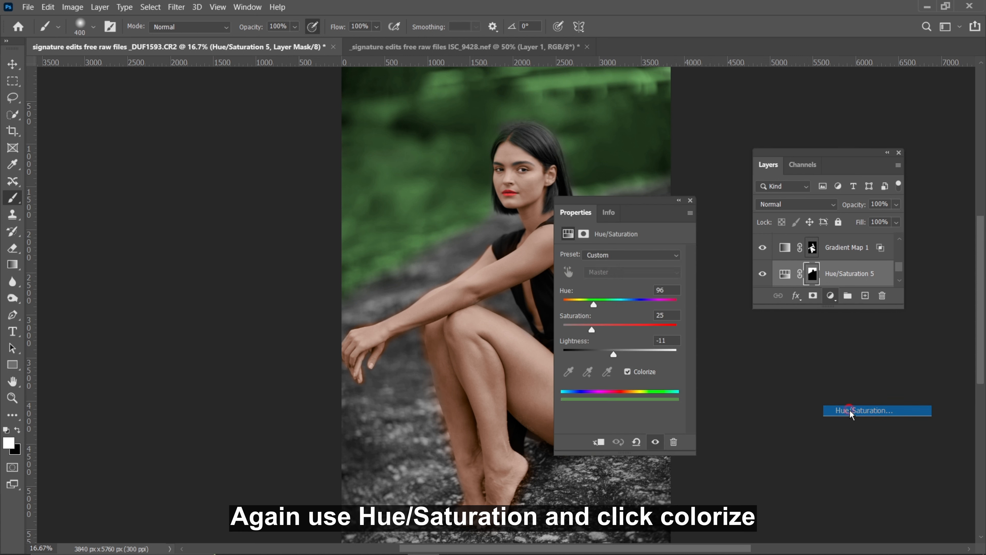
# Colorize the Hue/Saturation 6 layer with hue 53, saturation 18 and lightness -8
pyautogui.click(627, 372)
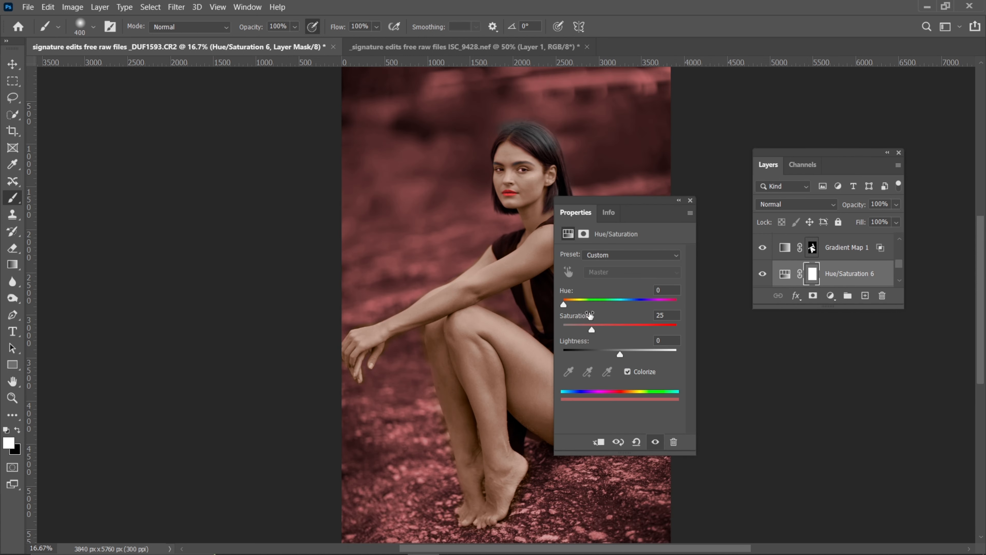
pyautogui.moveTo(565, 303); pyautogui.dragTo(580, 304)
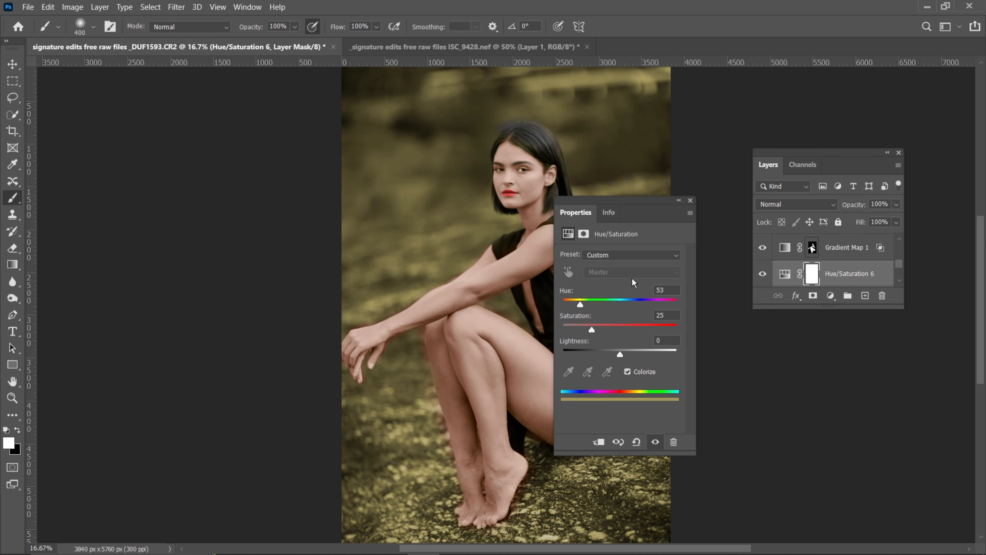
pyautogui.moveTo(617, 356); pyautogui.dragTo(616, 355)
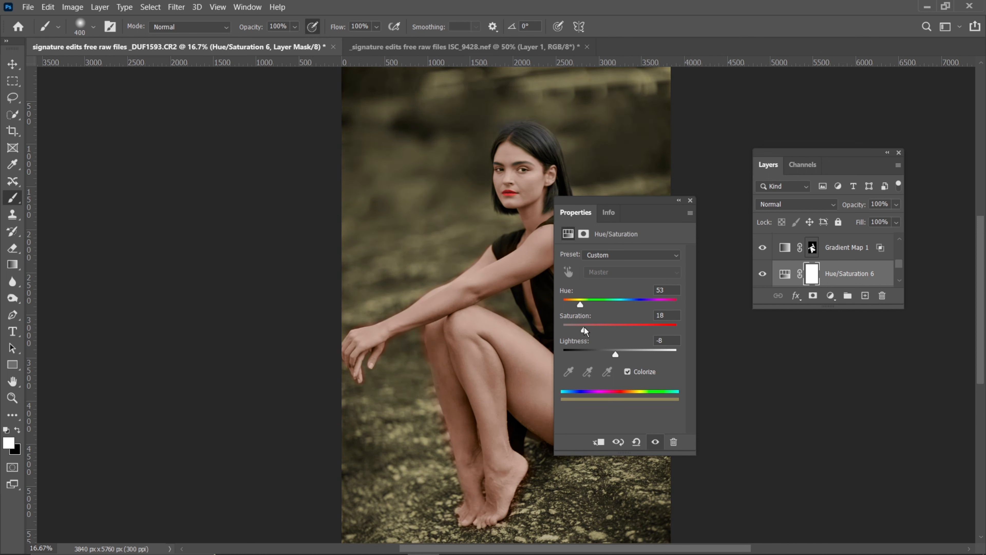
pyautogui.click(691, 201)
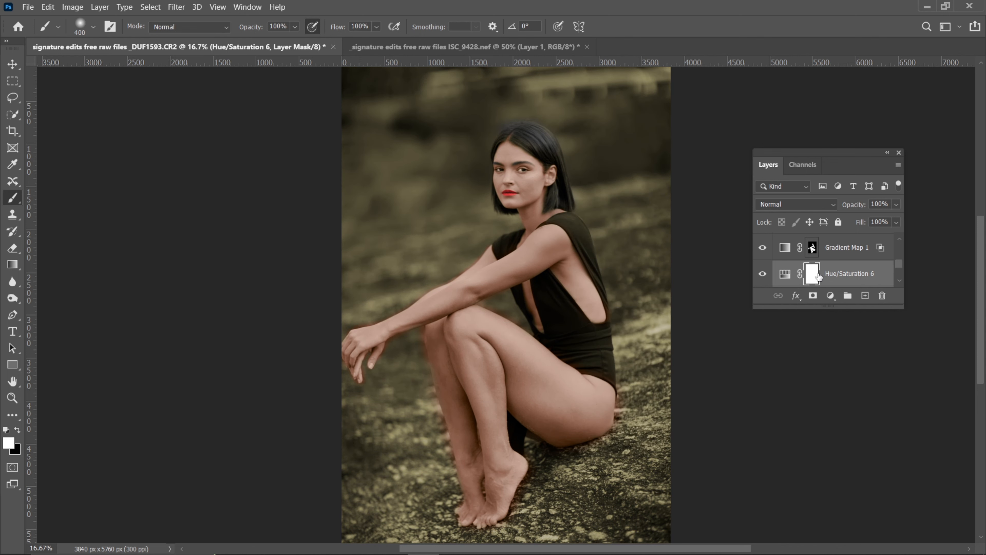
# Invert the Hue/Saturation 6 layer mask to black to hide the yellowish tint
pyautogui.hotkey('ctrl', 'i')
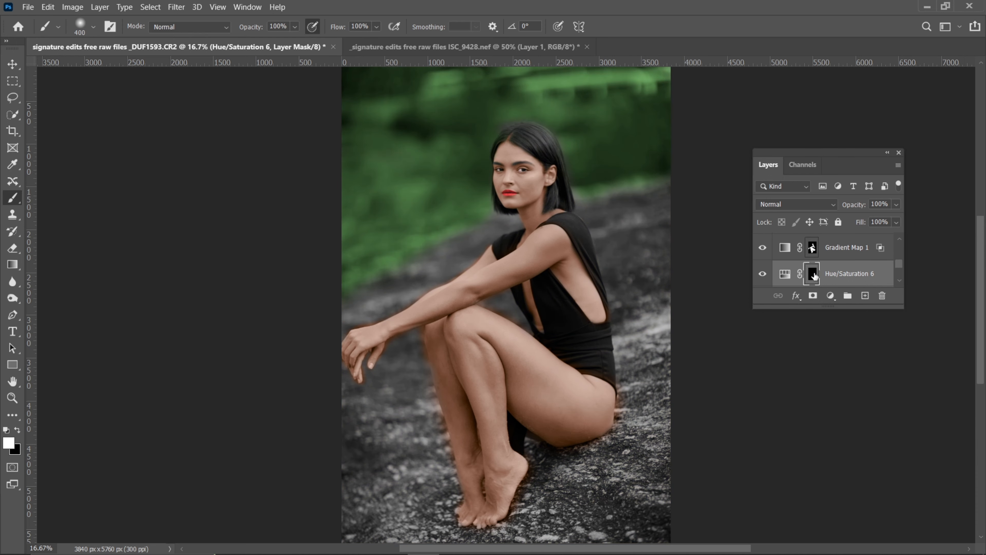
pyautogui.hotkey('ctrl', '+')
pyautogui.hotkey('ctrl', '-')
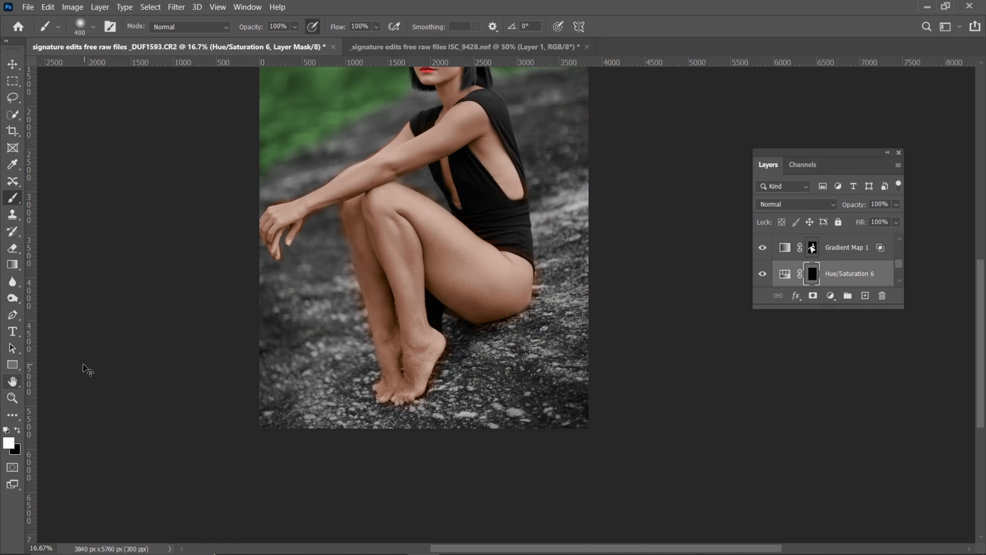
pyautogui.hotkey('ctrl', '+')
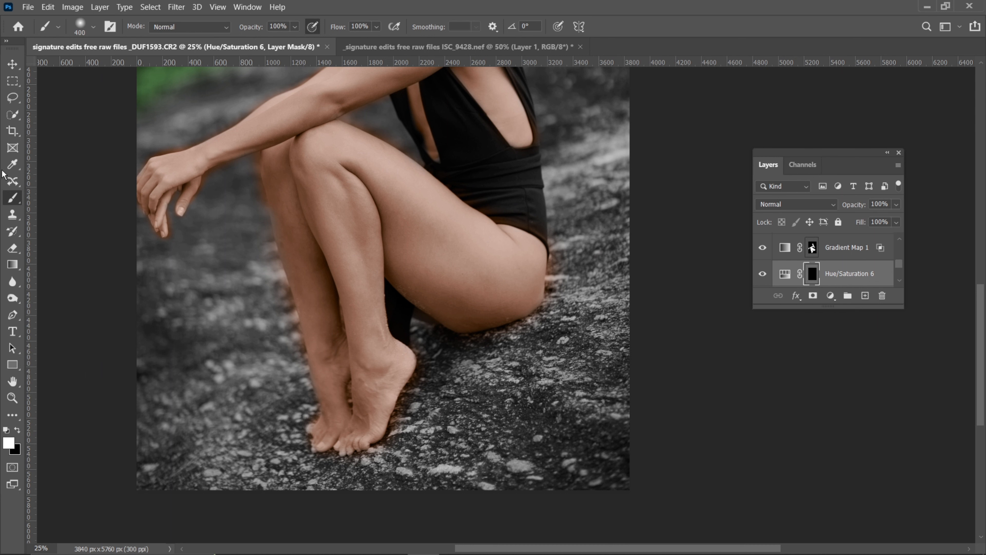
# Paint the rock in the photo's lower-right corner white on the Hue/Saturation 6 mask with an 800 px brush
pyautogui.press(']')
pyautogui.press(']')
pyautogui.press(']')
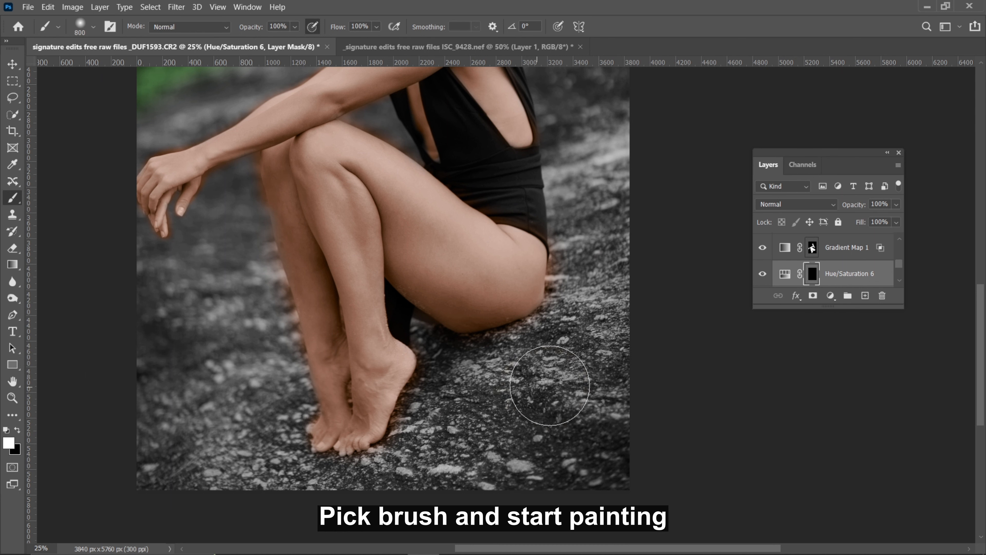
pyautogui.moveTo(501, 443)
pyautogui.mouseDown()
pyautogui.moveTo(590, 414)
pyautogui.moveTo(612, 352)
pyautogui.moveTo(605, 325)
pyautogui.mouseUp()
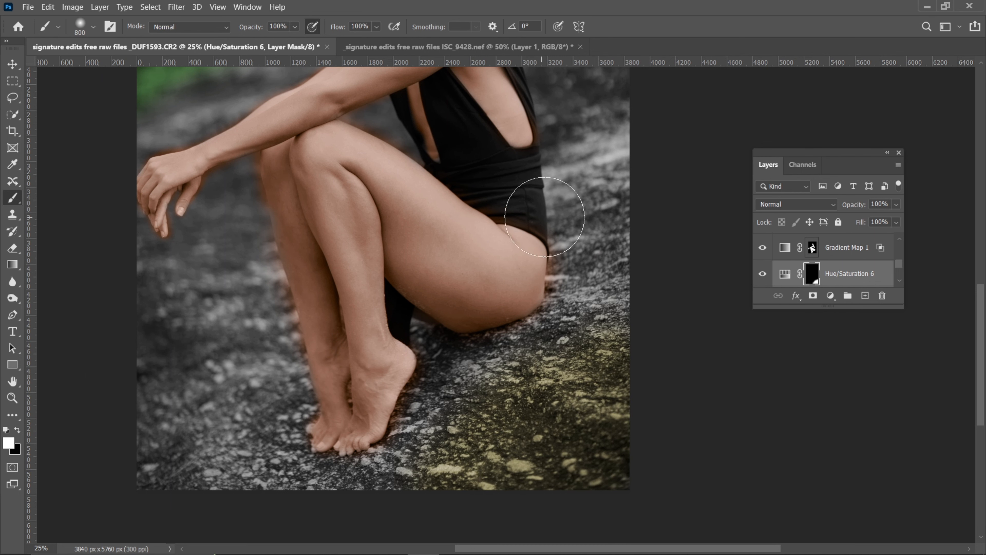
pyautogui.moveTo(545, 216); pyautogui.dragTo(568, 328)
# Paint the rock slope behind the woman's back white on the Hue/Saturation 6 mask with a 900 px brush
pyautogui.hotkey('ctrl', '-')
pyautogui.moveTo(338, 174); pyautogui.dragTo(430, 373)
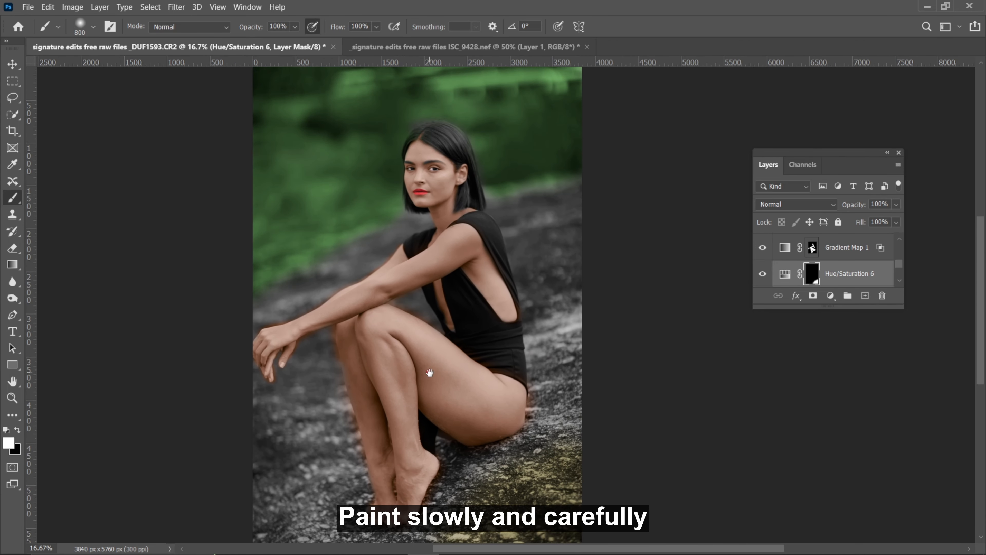
pyautogui.moveTo(559, 243); pyautogui.dragTo(581, 296)
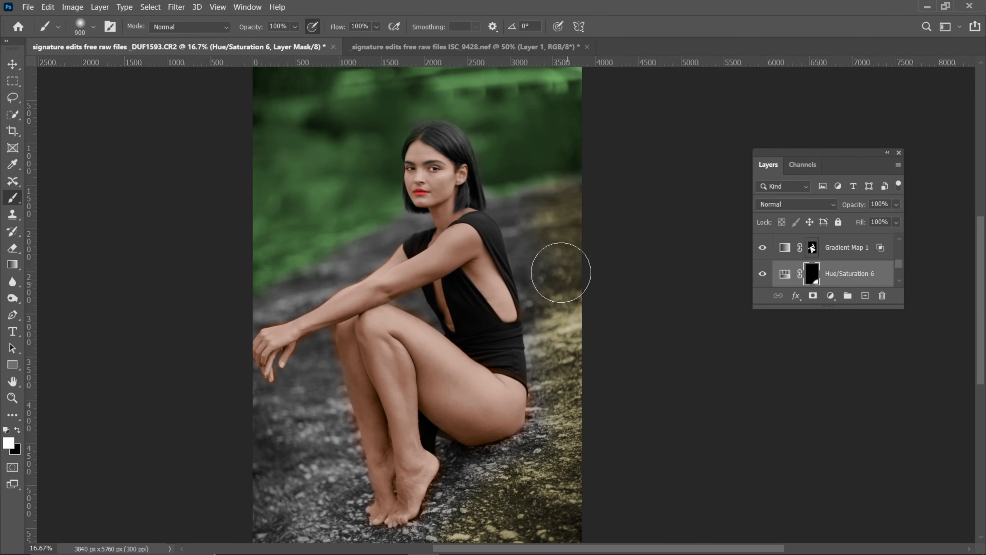
pyautogui.moveTo(534, 215); pyautogui.dragTo(549, 320)
# Paint the rock in front of and below the feet white on the Hue/Saturation 6 mask, starting with an 800 px brush
pyautogui.moveTo(406, 351); pyautogui.dragTo(405, 324)
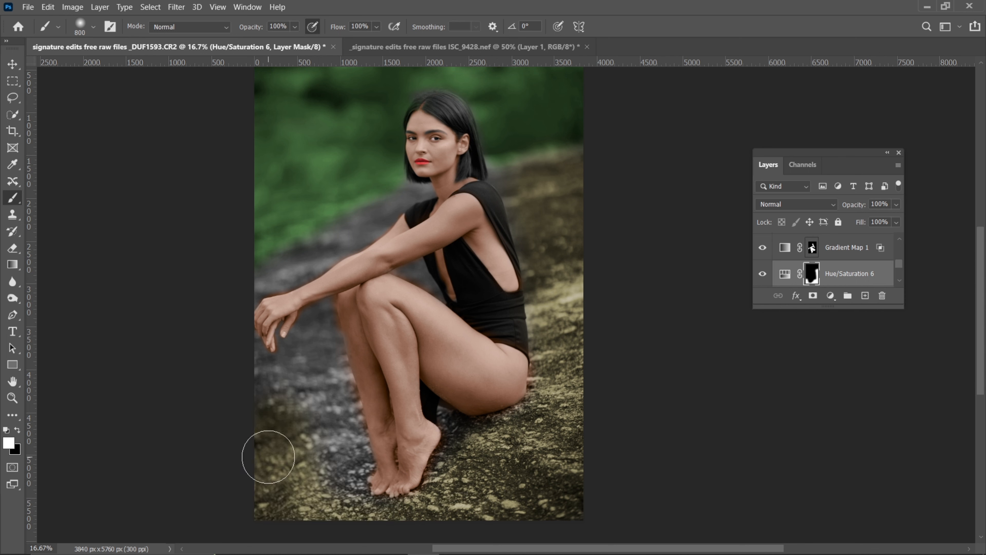
pyautogui.press(']')
pyautogui.press(']')
pyautogui.moveTo(321, 430)
pyautogui.mouseDown()
pyautogui.moveTo(322, 468)
pyautogui.moveTo(336, 459)
pyautogui.moveTo(322, 395)
pyautogui.moveTo(315, 432)
pyautogui.moveTo(326, 489)
pyautogui.moveTo(343, 511)
pyautogui.mouseUp()
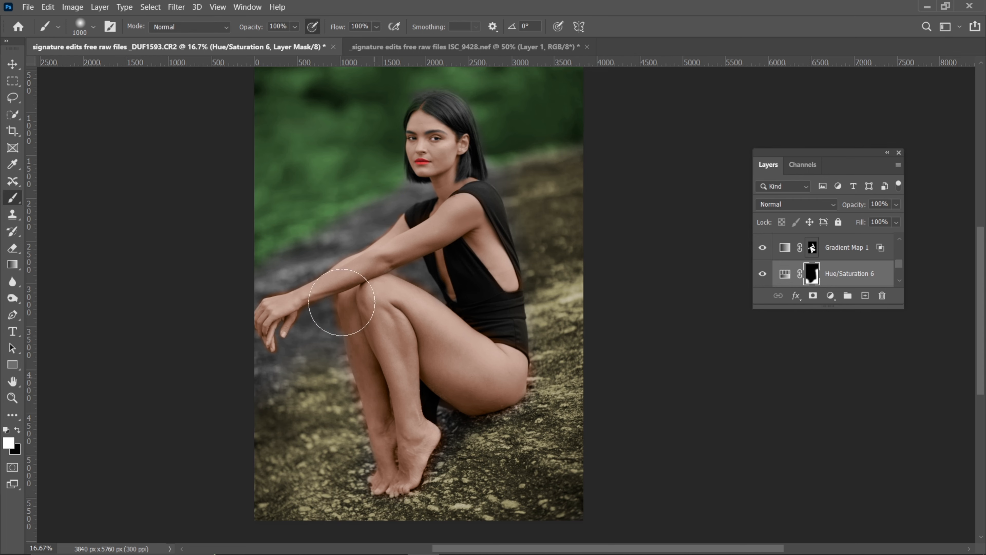
# Paint the rock above the forearm and below the chin on the Hue/Saturation 6 mask, reducing the white brush to 300 px
pyautogui.hotkey('ctrl', '+')
pyautogui.moveTo(202, 183); pyautogui.dragTo(313, 266)
pyautogui.press('[')
pyautogui.press('[')
pyautogui.press('[')
pyautogui.press('[')
pyautogui.press('[')
pyautogui.press('[')
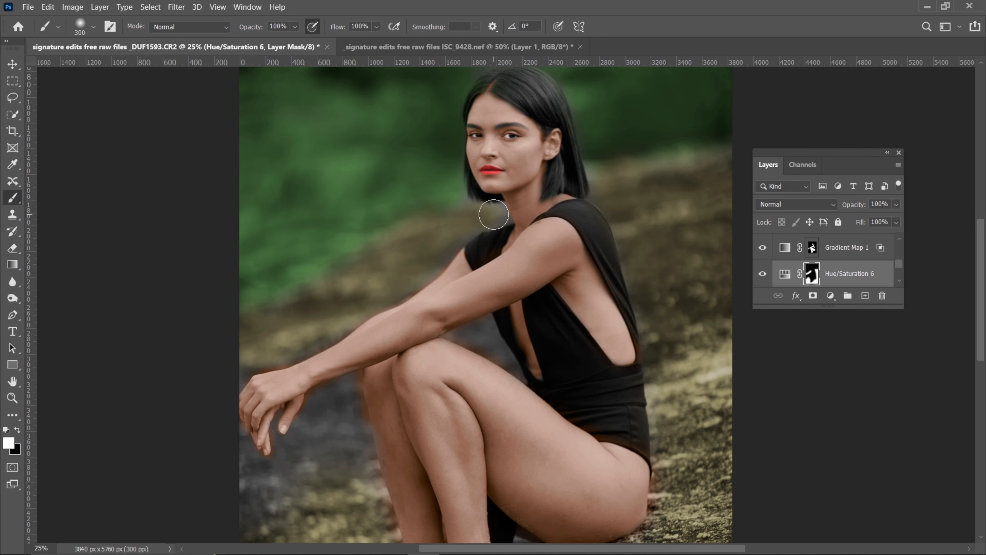
# Fill in the rock between the hand and legs on the Hue/Saturation 6 mask, finishing with a 200 px white brush
pyautogui.moveTo(296, 369); pyautogui.dragTo(310, 306)
pyautogui.press(']')
pyautogui.press(']')
pyautogui.moveTo(340, 416)
pyautogui.mouseDown()
pyautogui.moveTo(337, 331)
pyautogui.moveTo(243, 425)
pyautogui.moveTo(262, 412)
pyautogui.mouseUp()
pyautogui.press('[')
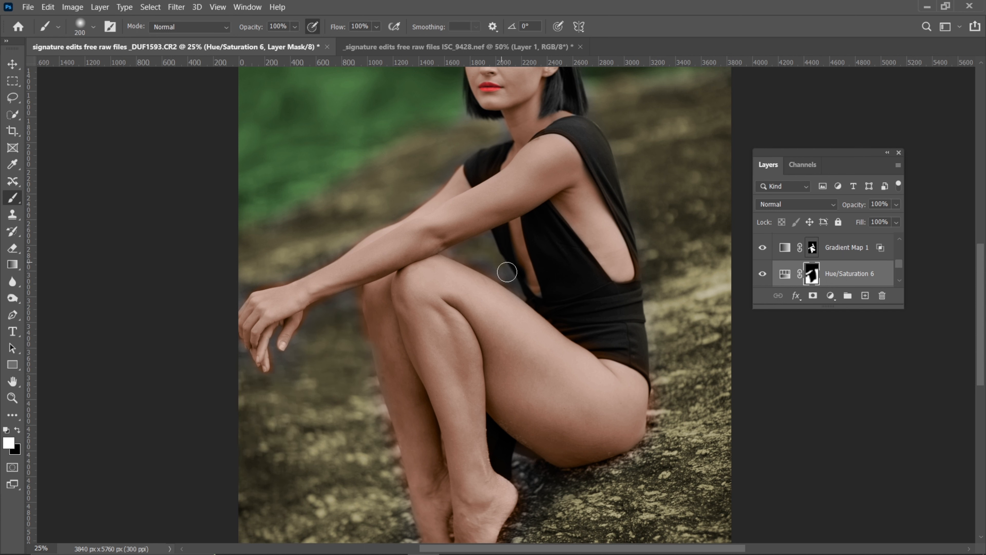
# Examine the tinted rock around the legs and body and its transition to the green background across the whole photo
pyautogui.hotkey('ctrl', '-')
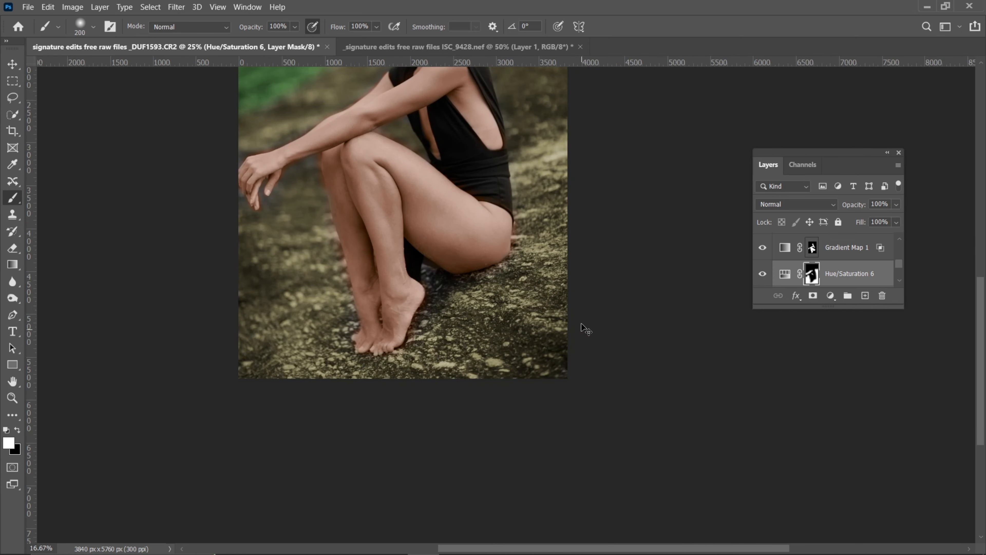
pyautogui.hotkey('ctrl', '+')
pyautogui.moveTo(201, 194); pyautogui.dragTo(318, 452)
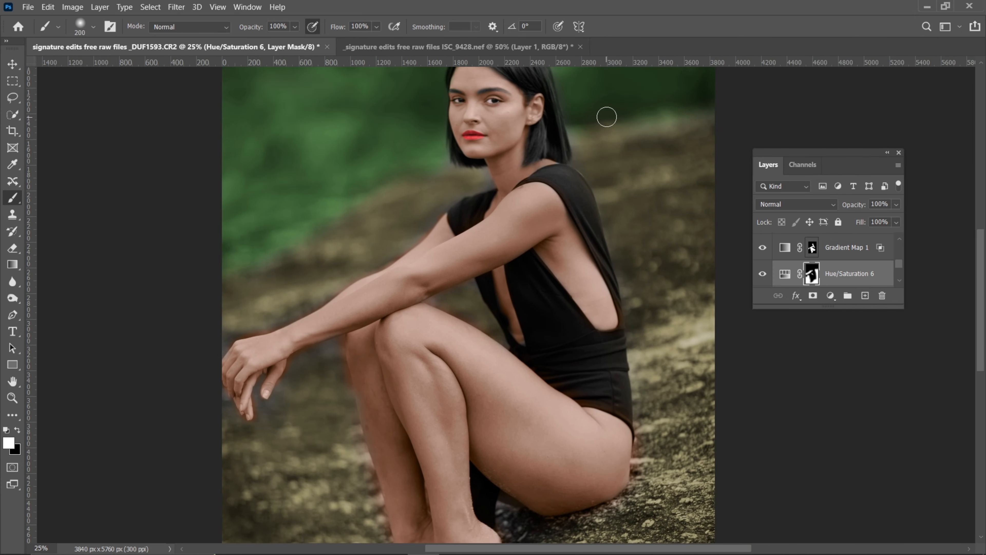
pyautogui.press(']')
pyautogui.press(']')
pyautogui.press(']')
pyautogui.press(']')
pyautogui.hotkey('ctrl', '-')
pyautogui.hotkey('ctrl', '-')
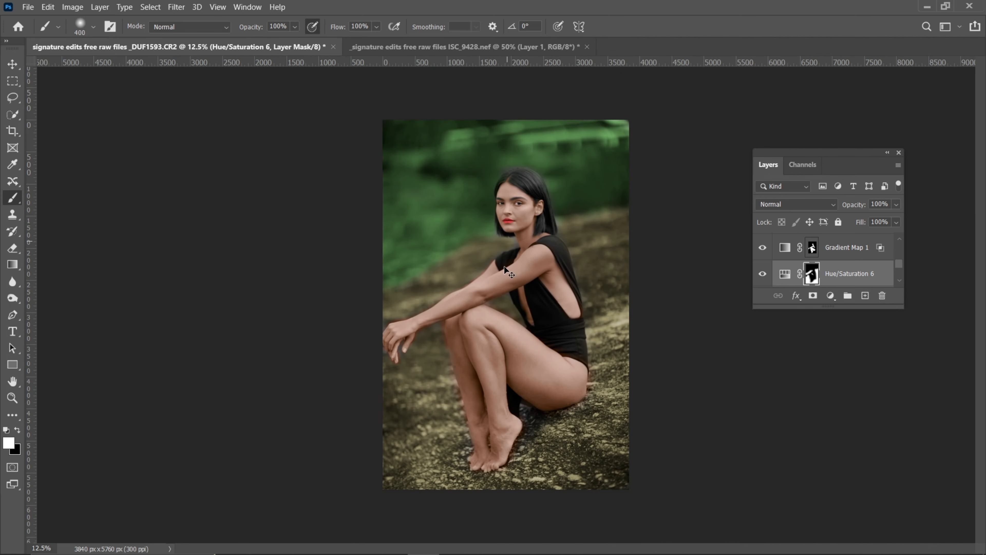
# Paint the rock between the heel and thigh on the Hue/Saturation 6 mask, reducing the white brush to 250 px
pyautogui.press(']')
pyautogui.press('[')
pyautogui.press('[')
pyautogui.hotkey('ctrl', '+')
pyautogui.press('[')
pyautogui.press('[')
pyautogui.press('[')
pyautogui.press('[')
pyautogui.press('[')
pyautogui.press('[')
pyautogui.press('[')
pyautogui.press('[')
pyautogui.press('[')
pyautogui.press('[')
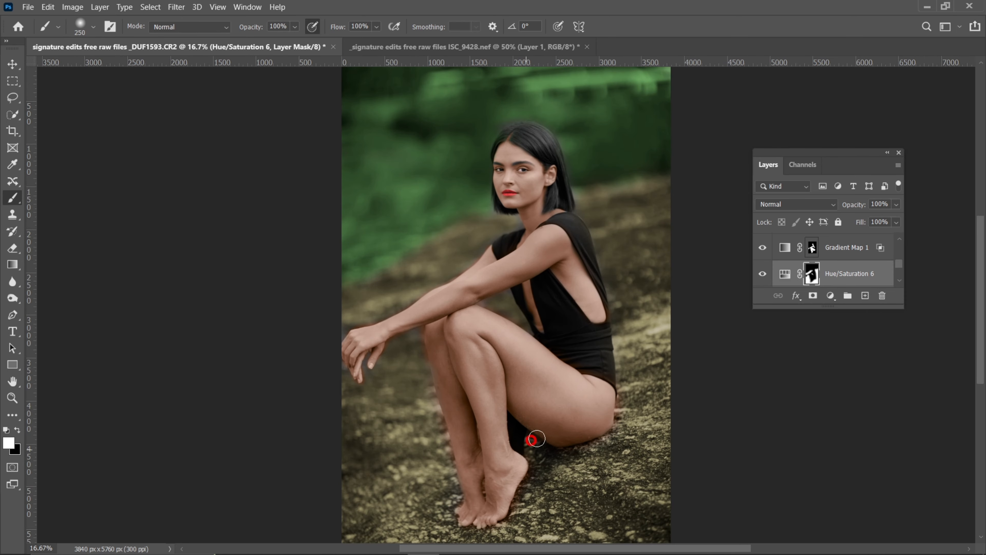
# Examine the skin edges around the face, arms, hand and legs for tint spilling onto the rock
pyautogui.hotkey('ctrl', '-')
pyautogui.hotkey('ctrl', '+')
pyautogui.hotkey('ctrl', '+')
pyautogui.hotkey('ctrl', '+')
pyautogui.hotkey('ctrl', '+')
pyautogui.hotkey('ctrl', '+')
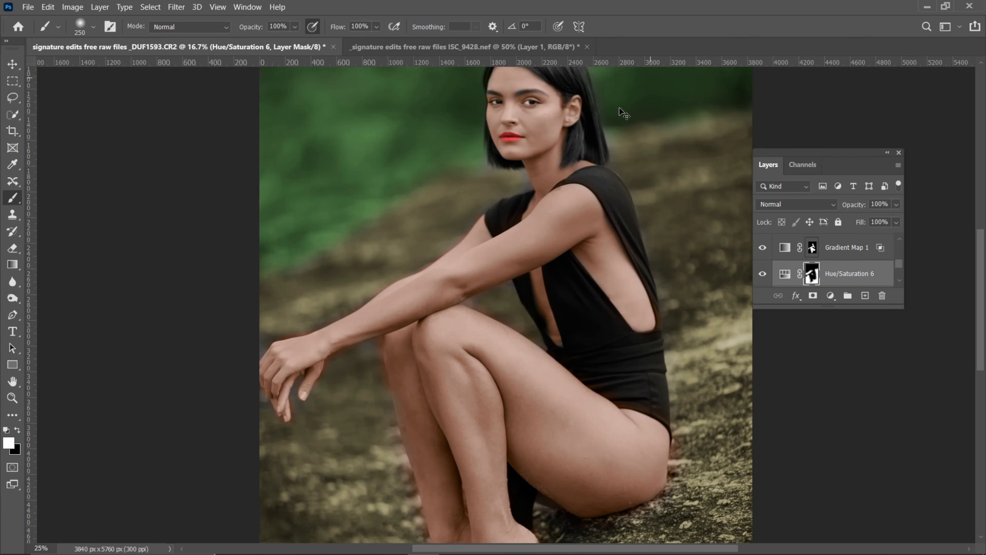
pyautogui.moveTo(421, 269); pyautogui.dragTo(464, 404)
pyautogui.hotkey('ctrl', '-')
pyautogui.hotkey('ctrl', '-')
pyautogui.hotkey('ctrl', '-')
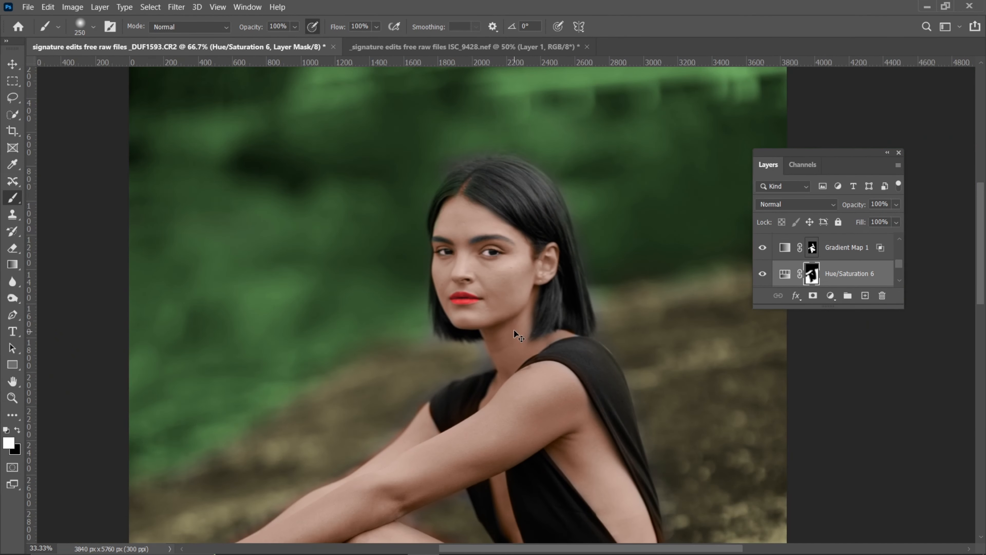
pyautogui.hotkey('ctrl', '+')
pyautogui.hotkey('ctrl', '+')
pyautogui.moveTo(344, 388); pyautogui.dragTo(546, 30)
pyautogui.moveTo(284, 363); pyautogui.dragTo(233, 142)
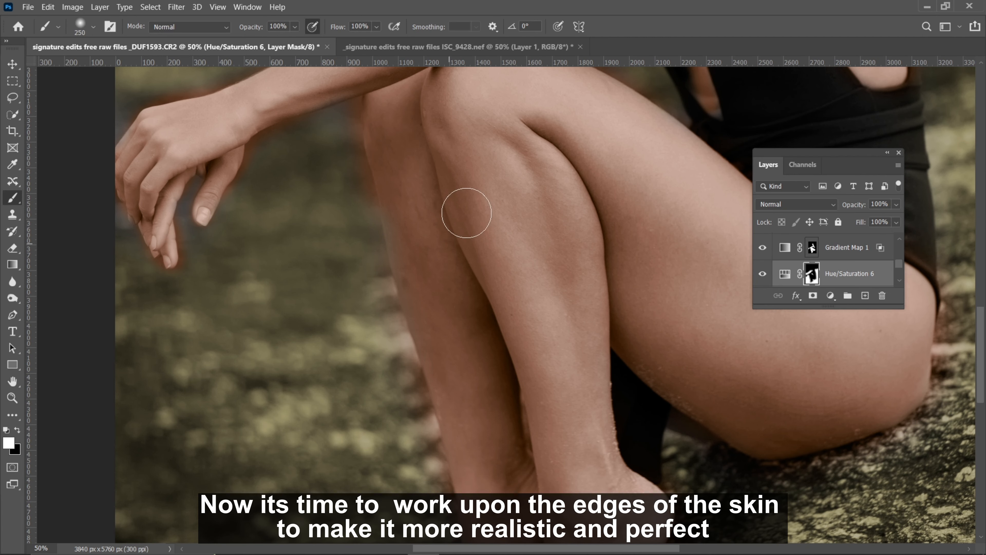
pyautogui.moveTo(480, 321); pyautogui.dragTo(319, 385)
pyautogui.moveTo(480, 158); pyautogui.dragTo(457, 247)
pyautogui.moveTo(605, 110)
pyautogui.mouseDown()
pyautogui.moveTo(539, 198)
pyautogui.moveTo(597, 435)
pyautogui.mouseUp()
pyautogui.moveTo(409, 388); pyautogui.dragTo(433, 268)
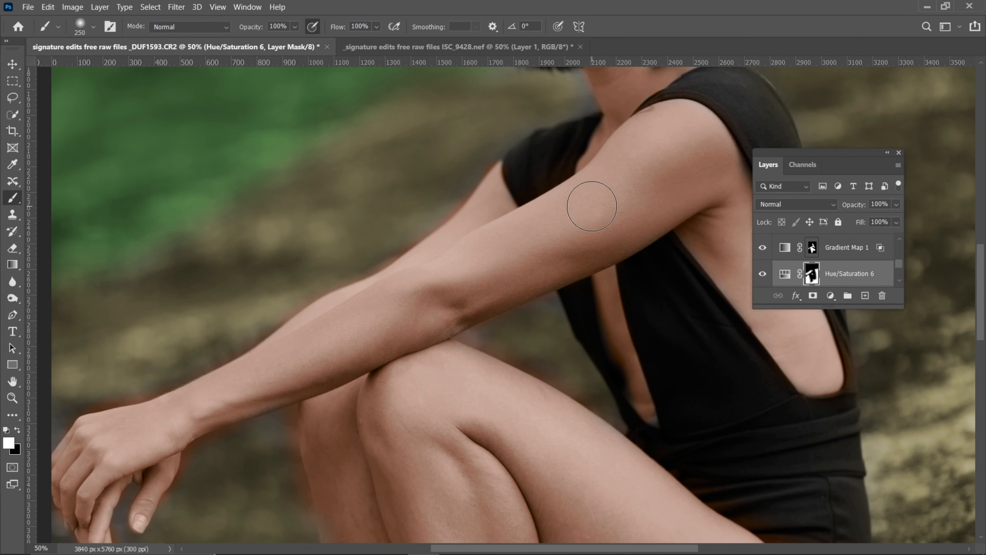
# Remove the skin tint spilling over the far arm's upper edge on the Gradient Map 1 mask with a 200 px black brush
pyautogui.click(843, 249)
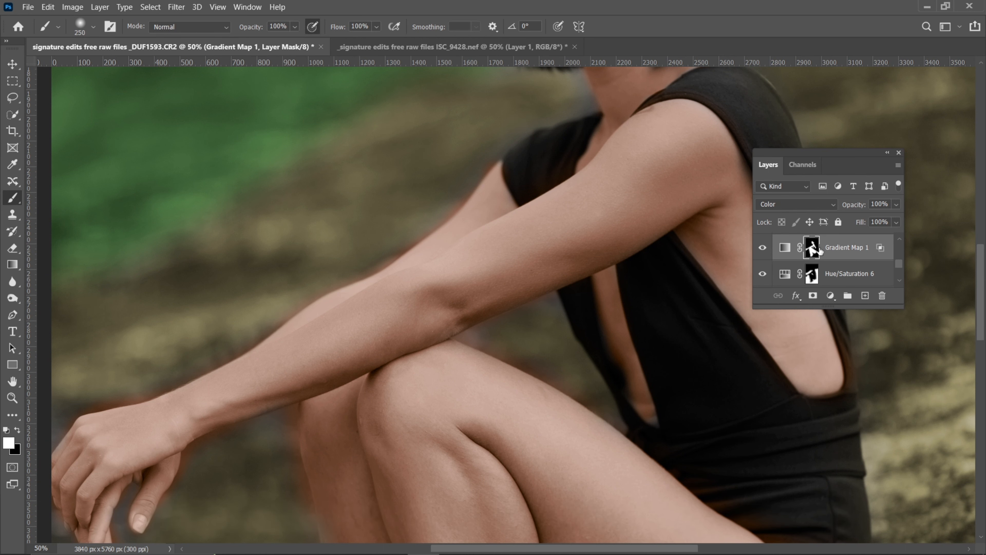
pyautogui.hotkey('ctrl', '+')
pyautogui.hotkey('ctrl', '+')
pyautogui.hotkey('ctrl', '+')
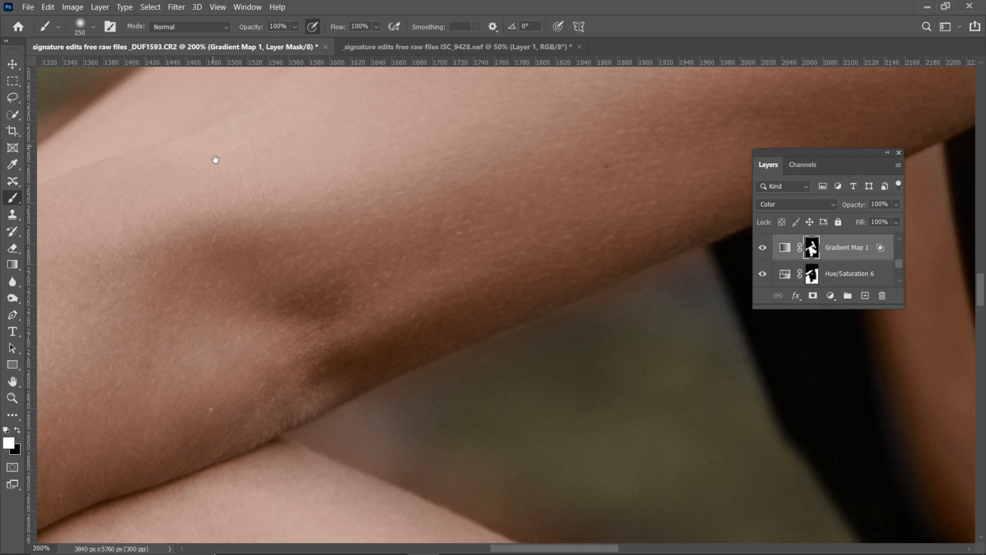
pyautogui.moveTo(227, 203); pyautogui.dragTo(396, 447)
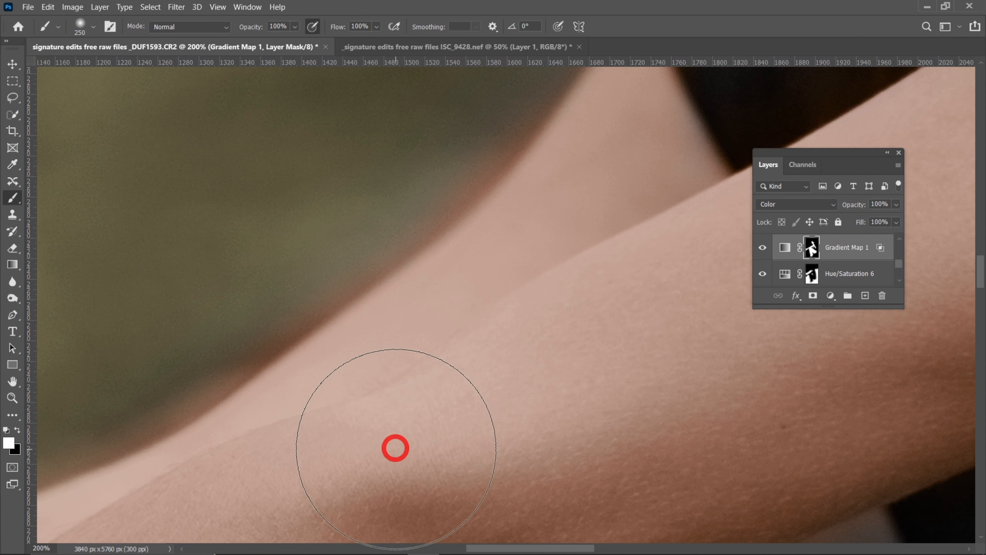
pyautogui.hotkey('ctrl', '-')
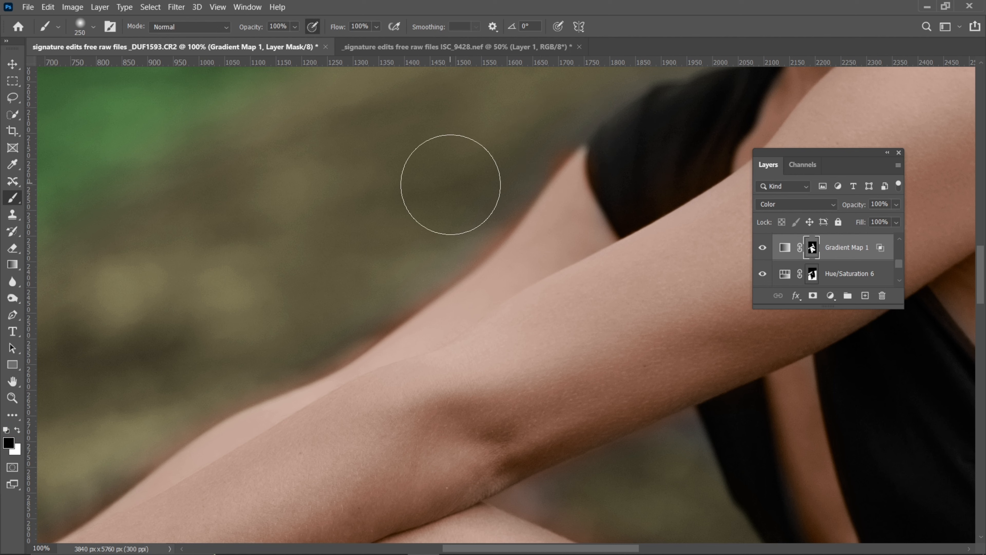
pyautogui.press('[')
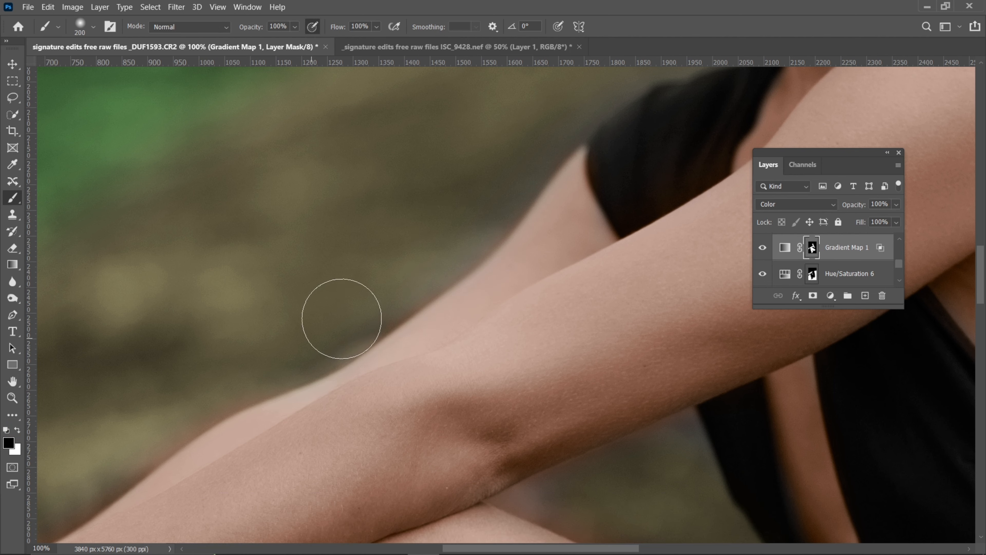
pyautogui.moveTo(256, 326); pyautogui.dragTo(445, 227)
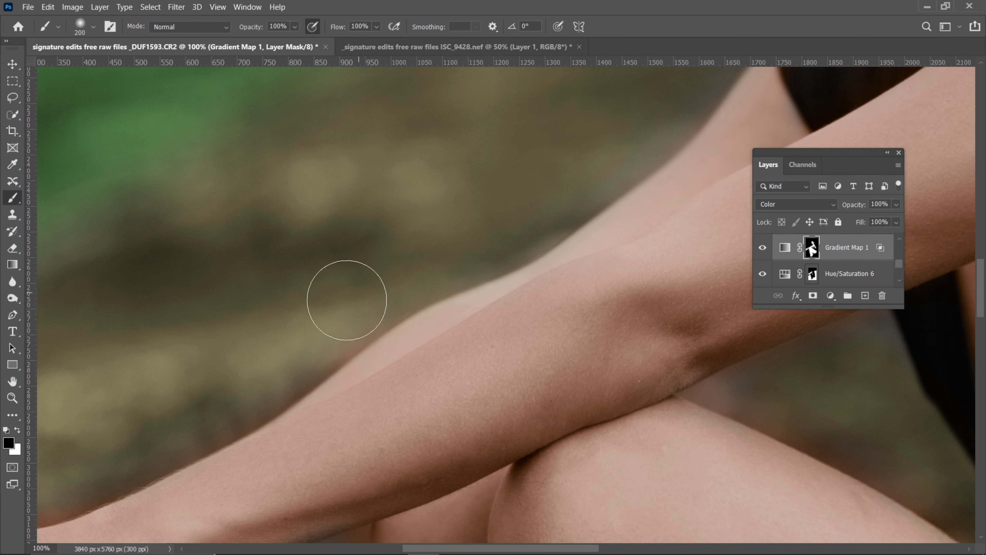
# Clean the skin-tint spill around the wrist, hand and fingers on the Gradient Map 1 mask, reducing the black brush to 90 px
pyautogui.moveTo(297, 341)
pyautogui.mouseDown()
pyautogui.moveTo(348, 268)
pyautogui.moveTo(458, 165)
pyautogui.mouseUp()
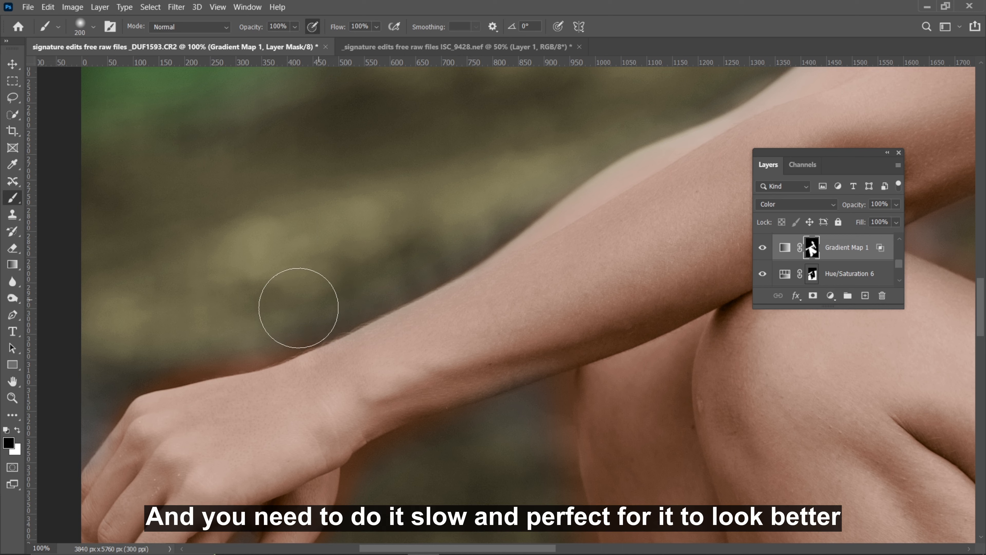
pyautogui.moveTo(225, 342)
pyautogui.mouseDown()
pyautogui.moveTo(296, 253)
pyautogui.moveTo(334, 234)
pyautogui.mouseUp()
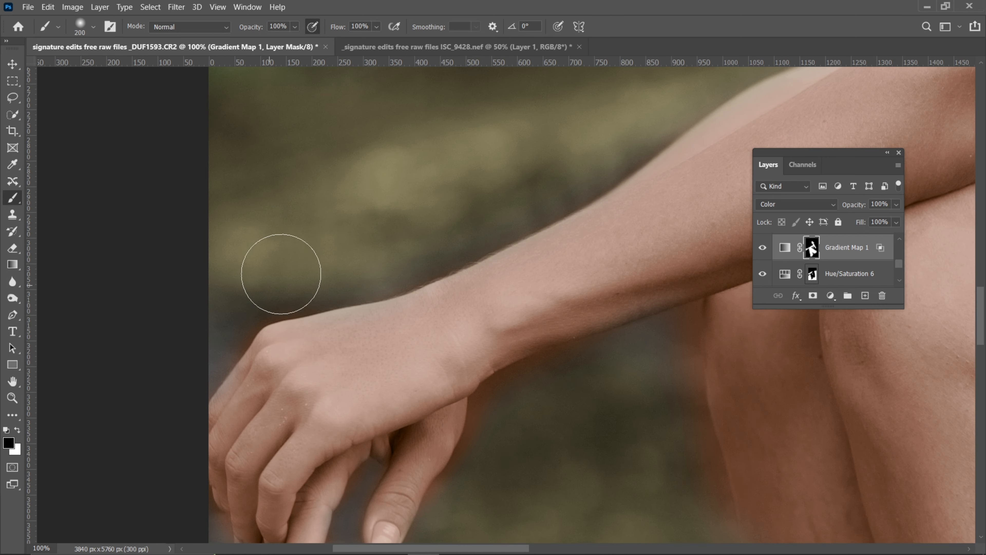
pyautogui.moveTo(554, 344)
pyautogui.mouseDown()
pyautogui.moveTo(443, 253)
pyautogui.moveTo(429, 210)
pyautogui.mouseUp()
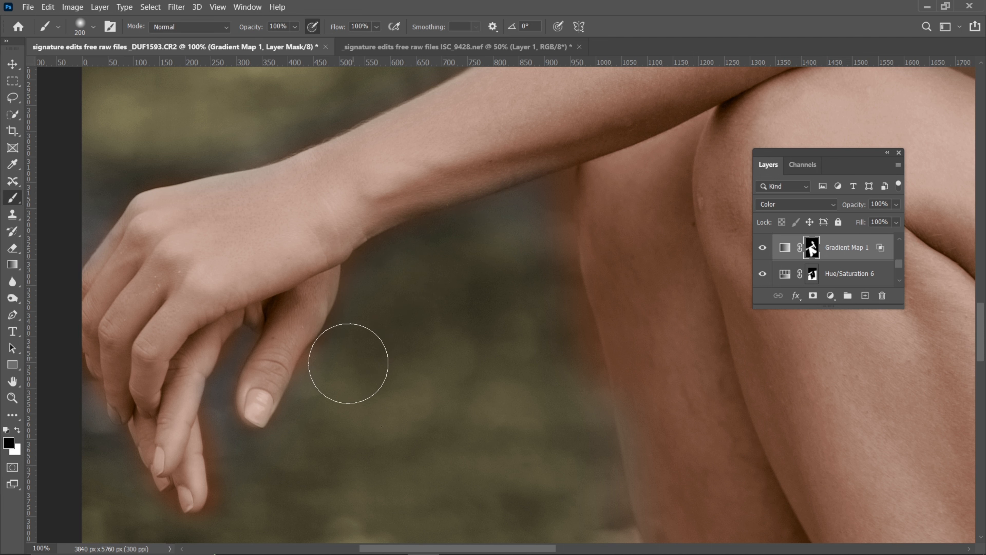
pyautogui.moveTo(334, 423); pyautogui.dragTo(441, 255)
pyautogui.press('[')
pyautogui.press('[')
pyautogui.press('[')
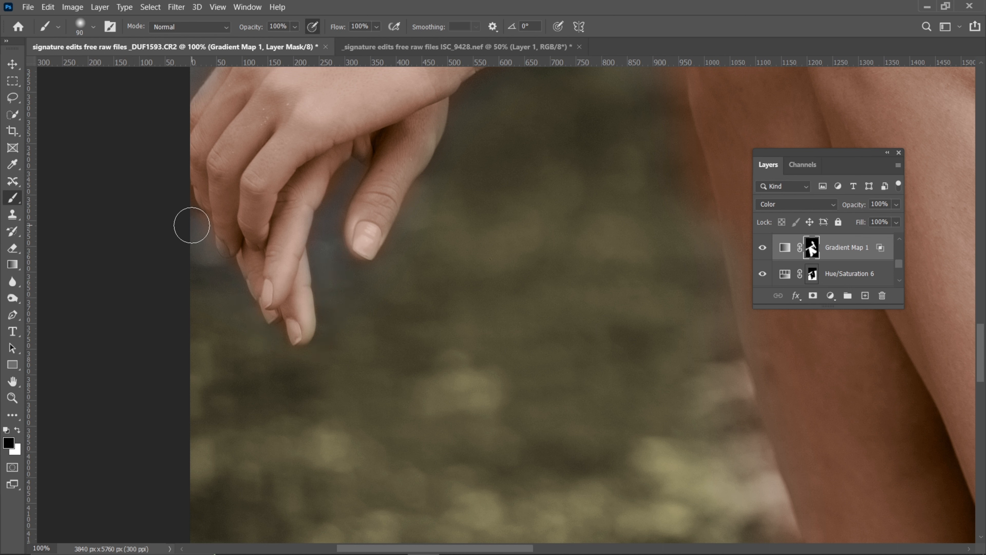
# Paint black along the far leg's outer edge from knee to ankle on the Gradient Map 1 mask, enlarging the brush to 125 px
pyautogui.moveTo(459, 375); pyautogui.dragTo(281, 456)
pyautogui.moveTo(452, 227); pyautogui.dragTo(410, 357)
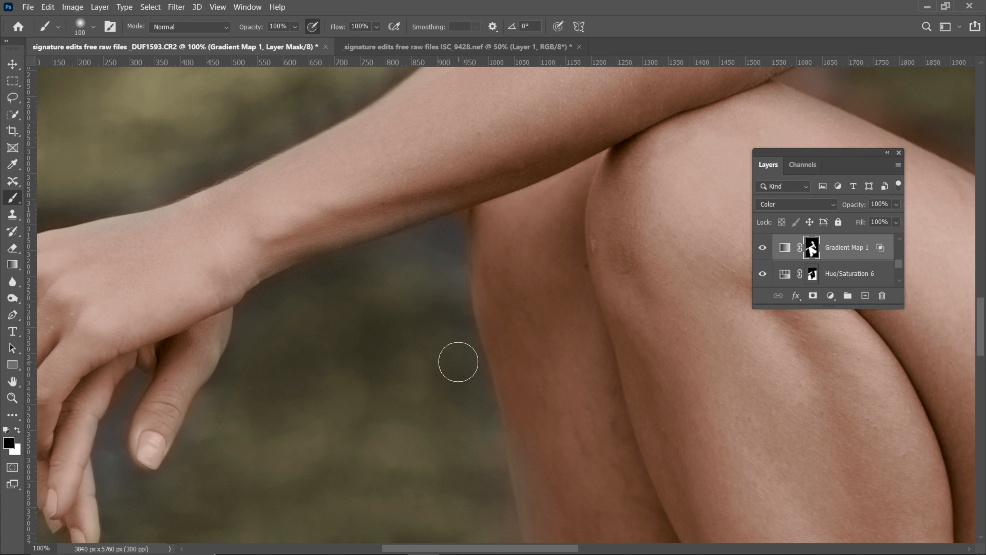
pyautogui.moveTo(460, 371); pyautogui.dragTo(470, 217)
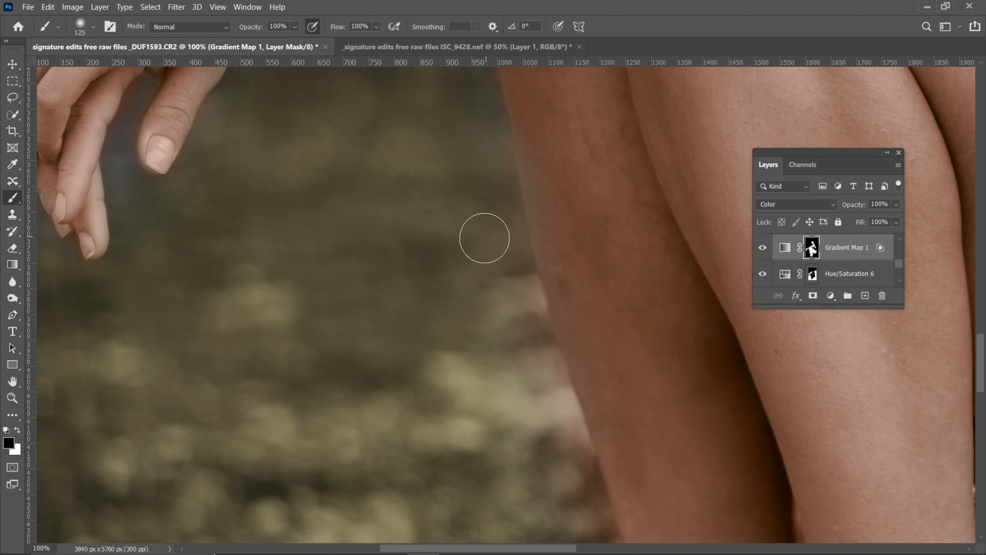
pyautogui.moveTo(539, 351); pyautogui.dragTo(458, 185)
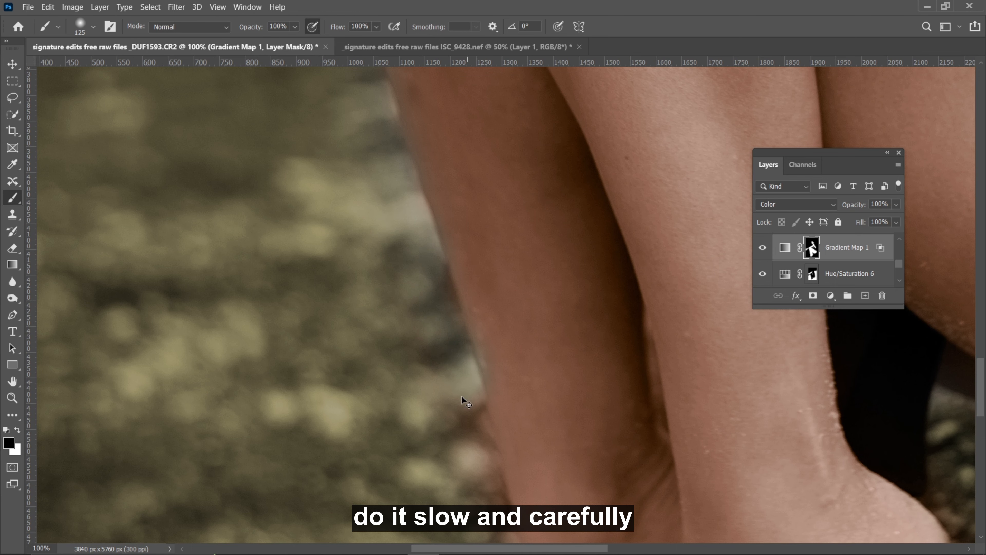
pyautogui.moveTo(474, 280)
pyautogui.mouseDown()
pyautogui.moveTo(449, 205)
pyautogui.moveTo(432, 229)
pyautogui.mouseUp()
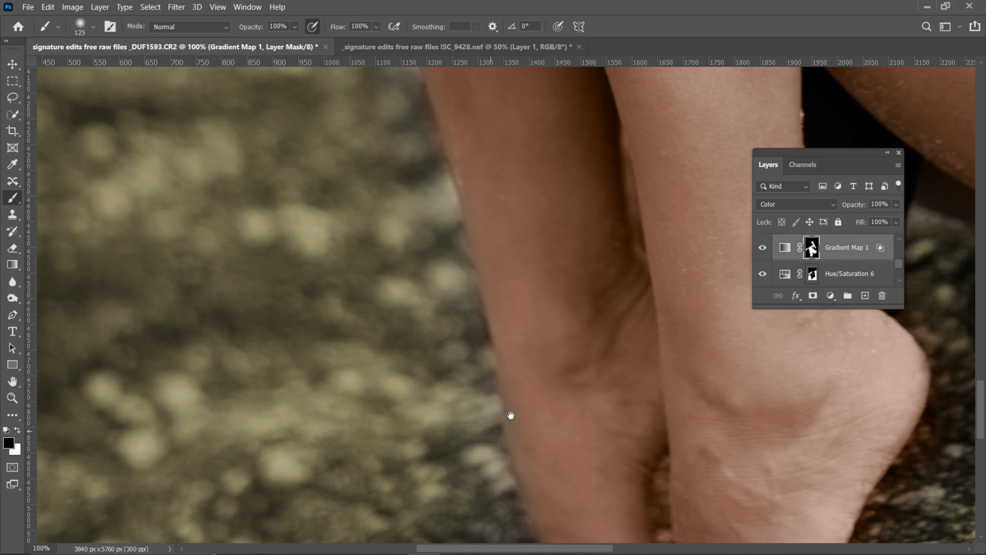
# Mask the skin tint off the rock around the feet and heel, using a 45 px black brush between the ankles
pyautogui.moveTo(511, 415); pyautogui.dragTo(415, 106)
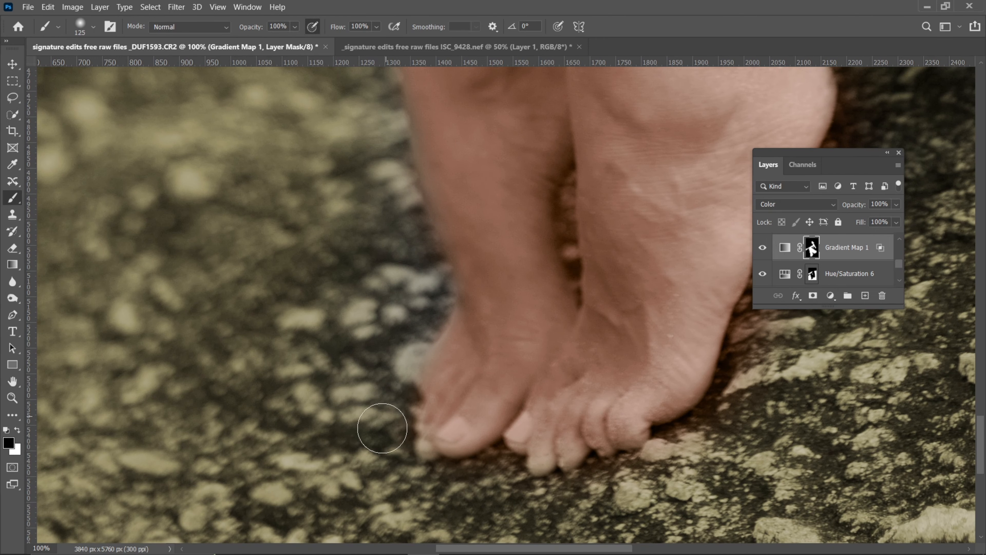
pyautogui.moveTo(534, 242); pyautogui.dragTo(531, 357)
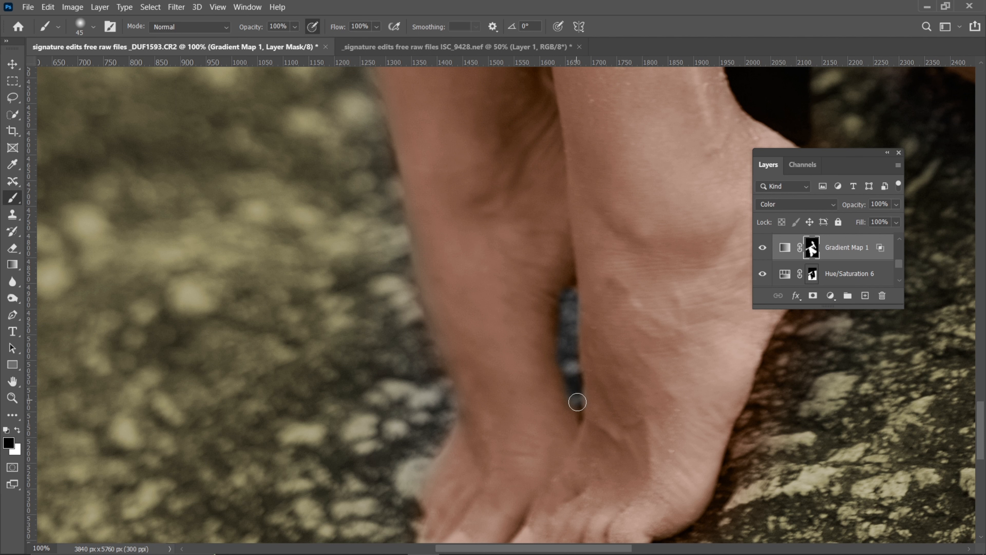
pyautogui.moveTo(660, 306)
pyautogui.mouseDown()
pyautogui.moveTo(551, 198)
pyautogui.moveTo(482, 161)
pyautogui.mouseUp()
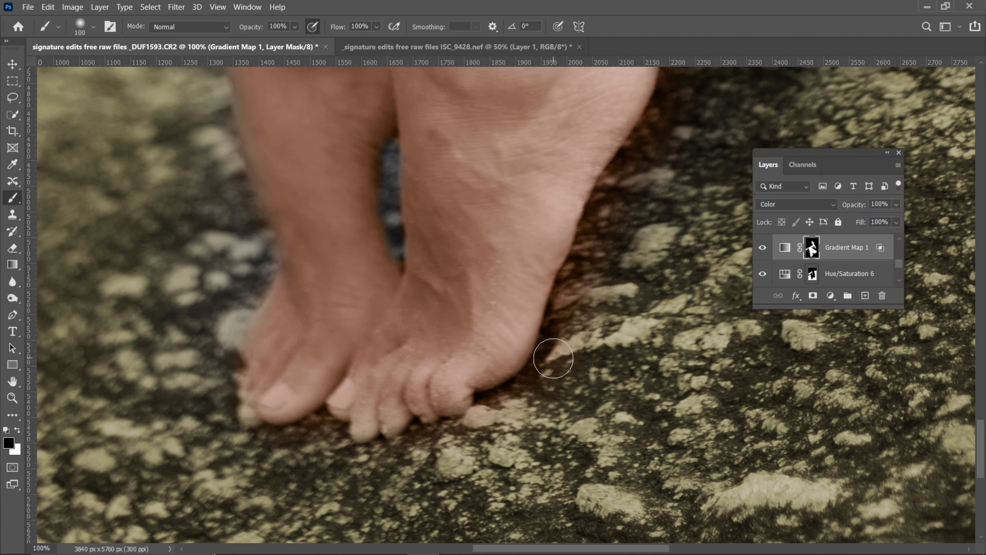
pyautogui.moveTo(644, 187); pyautogui.dragTo(515, 411)
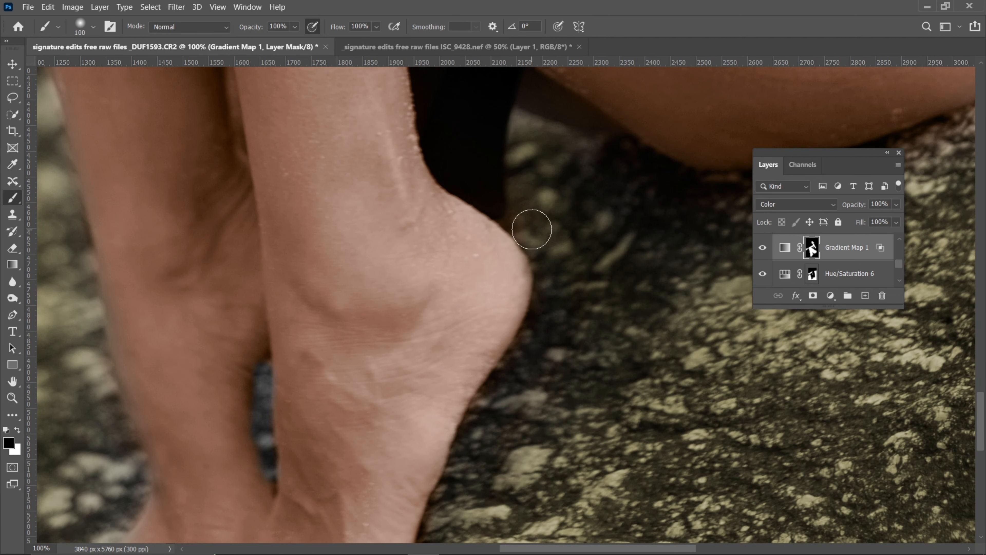
# Paint black over the tinted rock under the thigh and behind the hip with a 100 px brush
pyautogui.moveTo(532, 229); pyautogui.dragTo(308, 386)
pyautogui.moveTo(394, 337); pyautogui.dragTo(315, 402)
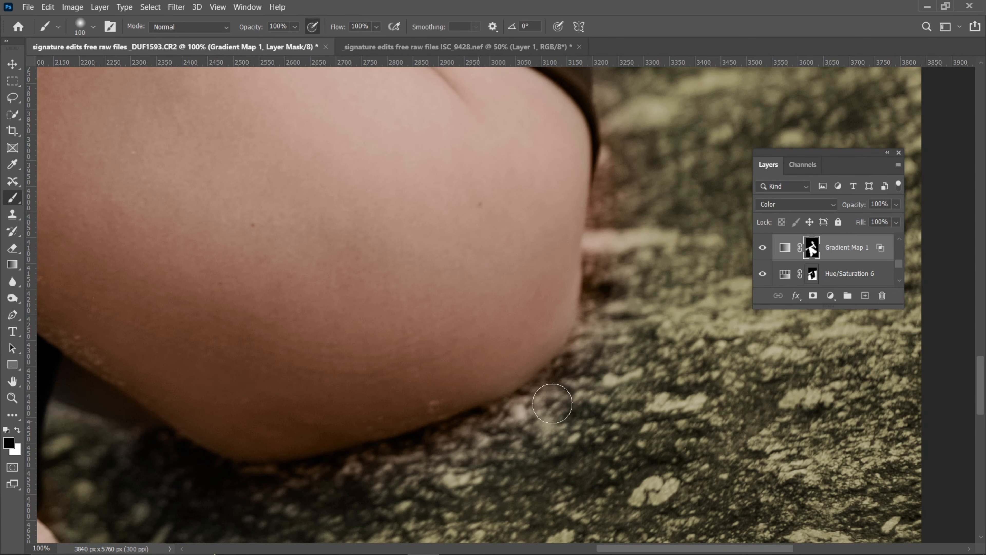
pyautogui.moveTo(621, 203); pyautogui.dragTo(516, 417)
# Remove the skin tint from the swimsuit's leg opening and the rock beside the hip with a 90 px black brush
pyautogui.scroll(-1, 516, 412)
pyautogui.press('[')
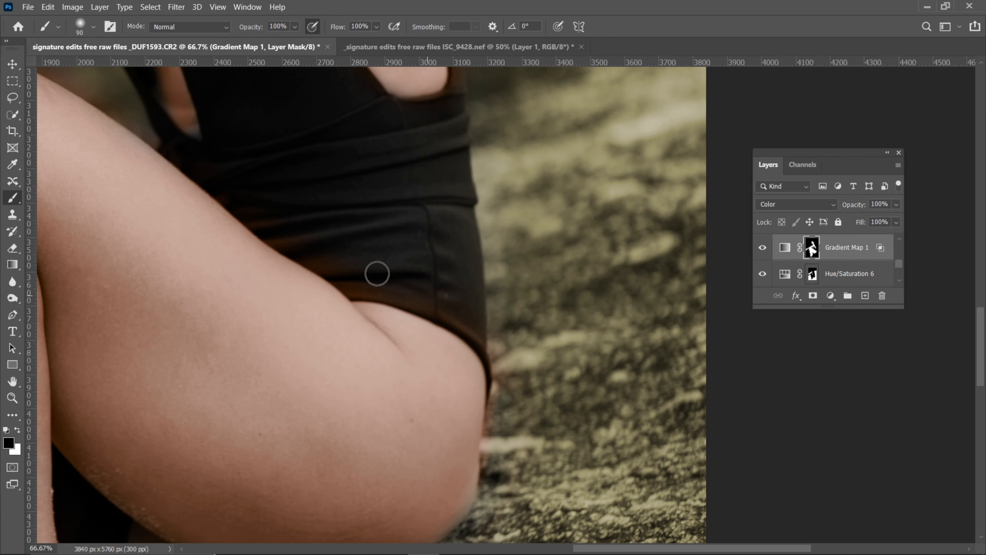
pyautogui.scroll(2, 383, 268)
pyautogui.press(']')
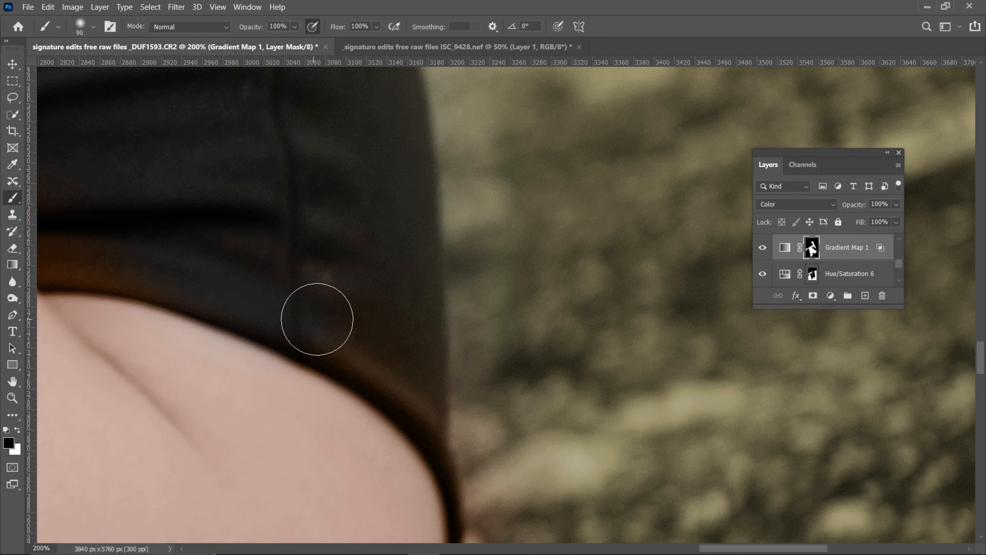
pyautogui.moveTo(243, 258); pyautogui.dragTo(407, 309)
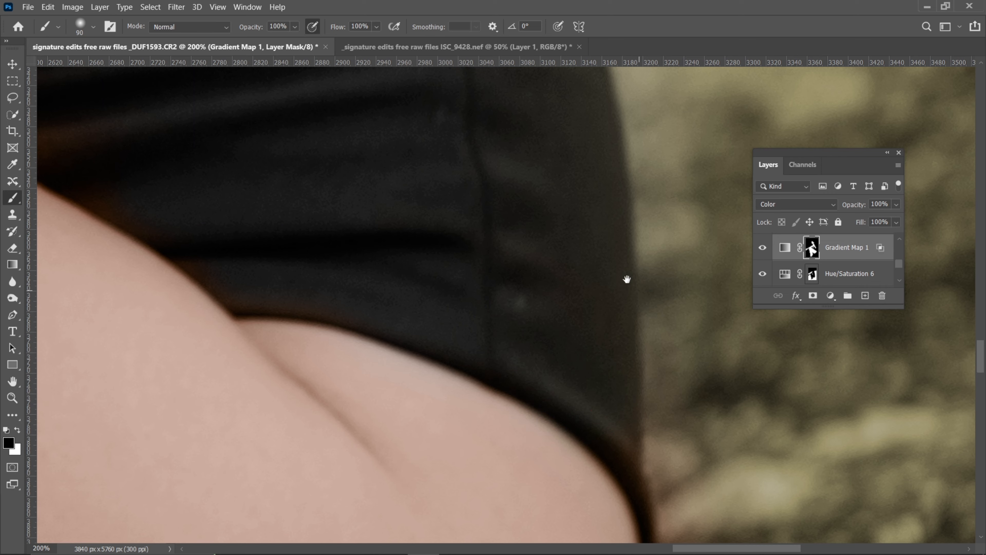
pyautogui.moveTo(633, 282); pyautogui.dragTo(543, 207)
pyautogui.moveTo(612, 476); pyautogui.dragTo(583, 330)
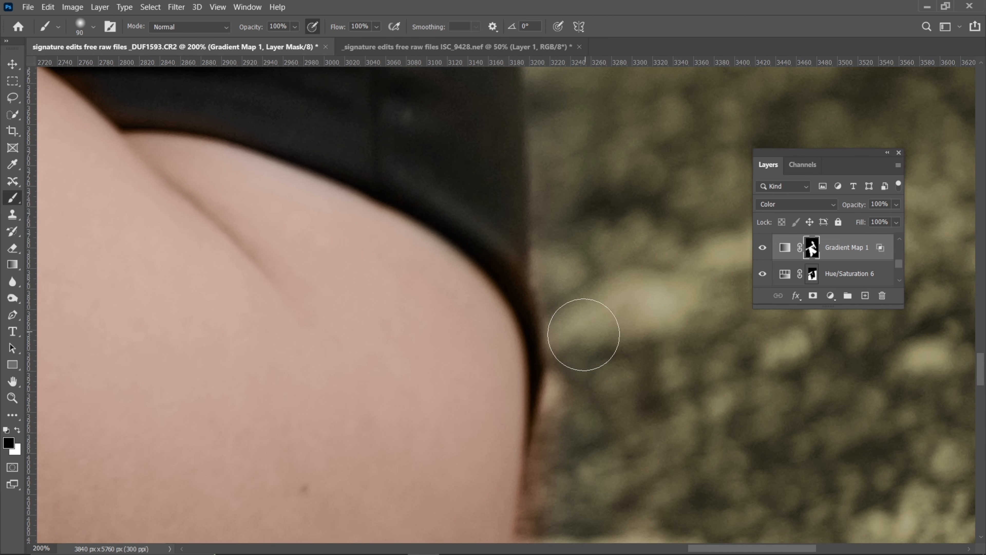
pyautogui.moveTo(572, 457); pyautogui.dragTo(552, 309)
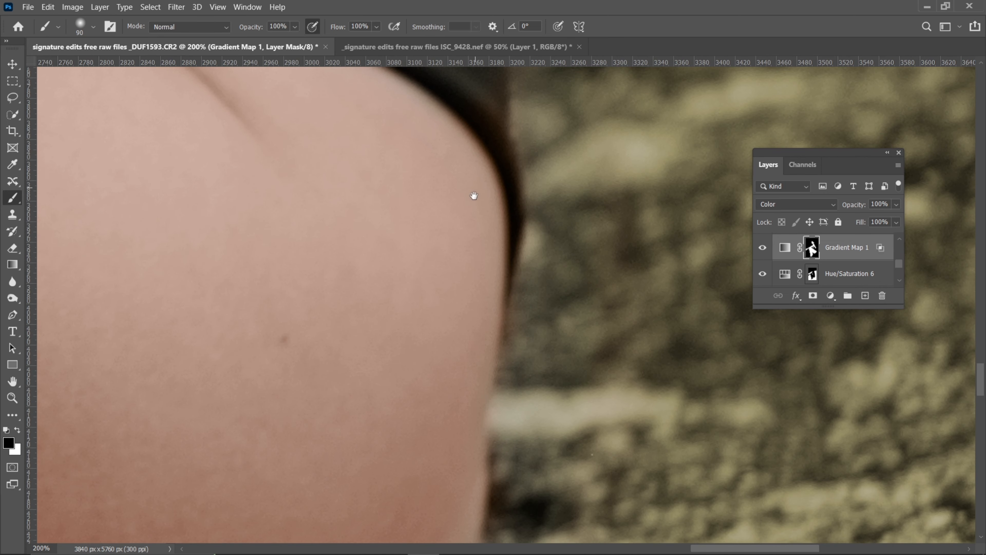
# Mask the skin tint off the swimsuit fabric around the side cutout, reducing the black brush to 50 px
pyautogui.moveTo(475, 189); pyautogui.dragTo(506, 384)
pyautogui.hotkey('ctrl', '-')
pyautogui.moveTo(280, 166); pyautogui.dragTo(306, 406)
pyautogui.moveTo(470, 220); pyautogui.dragTo(467, 360)
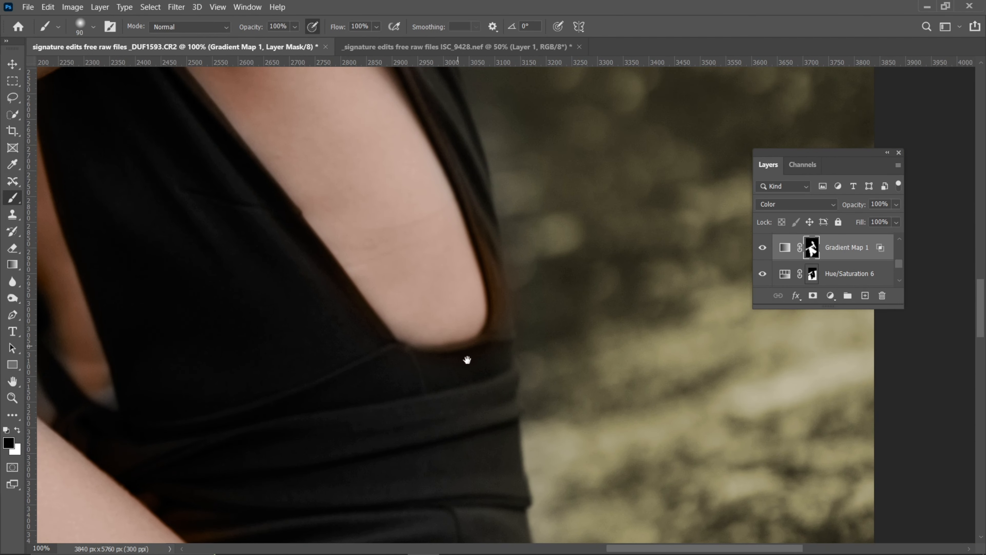
pyautogui.hotkey('ctrl', '+')
pyautogui.press('[')
pyautogui.press('[')
pyautogui.press('[')
pyautogui.press('[')
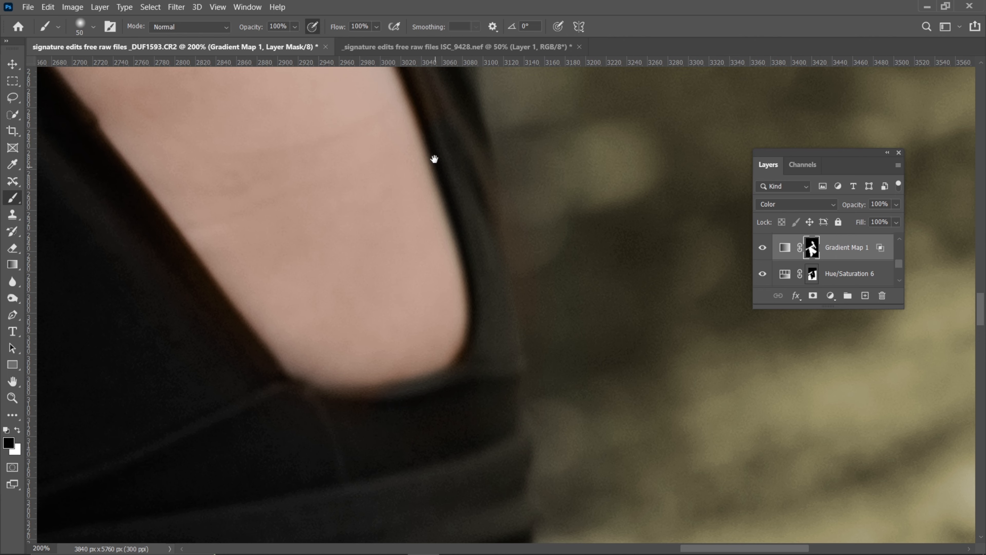
pyautogui.moveTo(434, 158); pyautogui.dragTo(491, 418)
pyautogui.moveTo(403, 211); pyautogui.dragTo(456, 408)
pyautogui.hotkey('ctrl', '-')
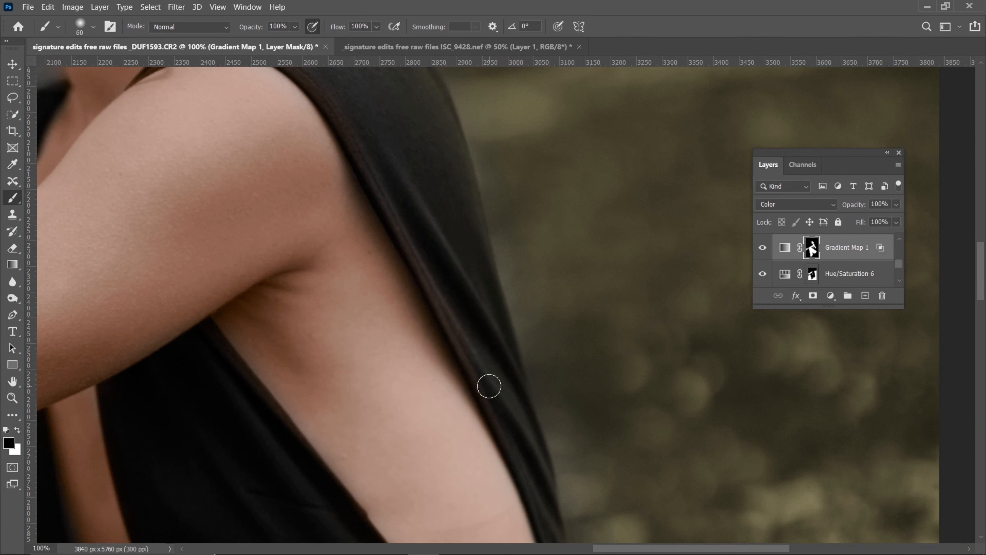
# Clean the skin-tint spill from the swimsuit's shoulder strap on the Gradient Map 1 mask, enlarging the black brush to 100 px
pyautogui.moveTo(427, 213); pyautogui.dragTo(557, 379)
pyautogui.press(']')
pyautogui.press(']')
pyautogui.press(']')
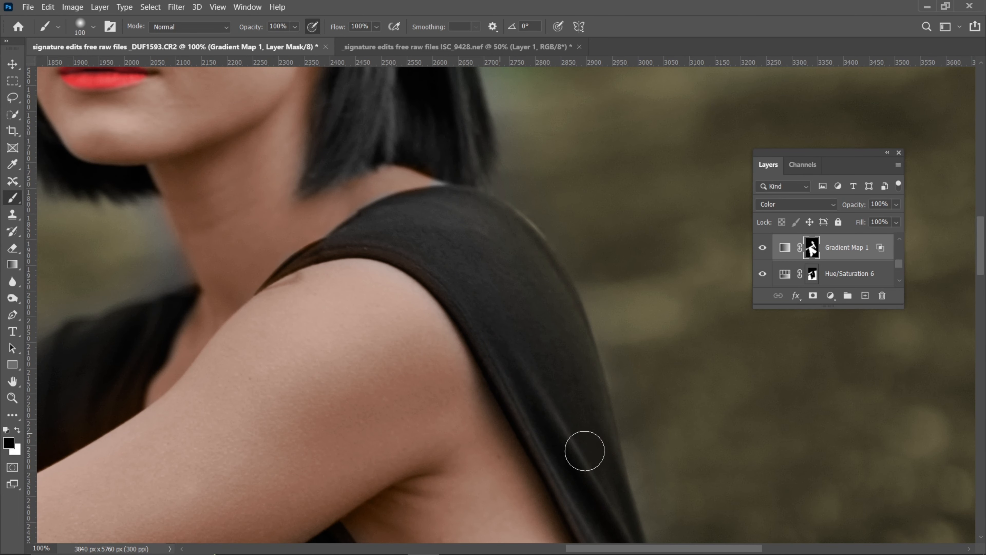
pyautogui.click(521, 282)
pyautogui.moveTo(418, 218); pyautogui.dragTo(569, 366)
# Touch up the Gradient Map 1 mask between the hair tips and shoulder strap, restoring the neck's skin tint with a smaller white brush
pyautogui.hotkey('ctrl', '+')
pyautogui.hotkey('ctrl', '+')
pyautogui.press('x')
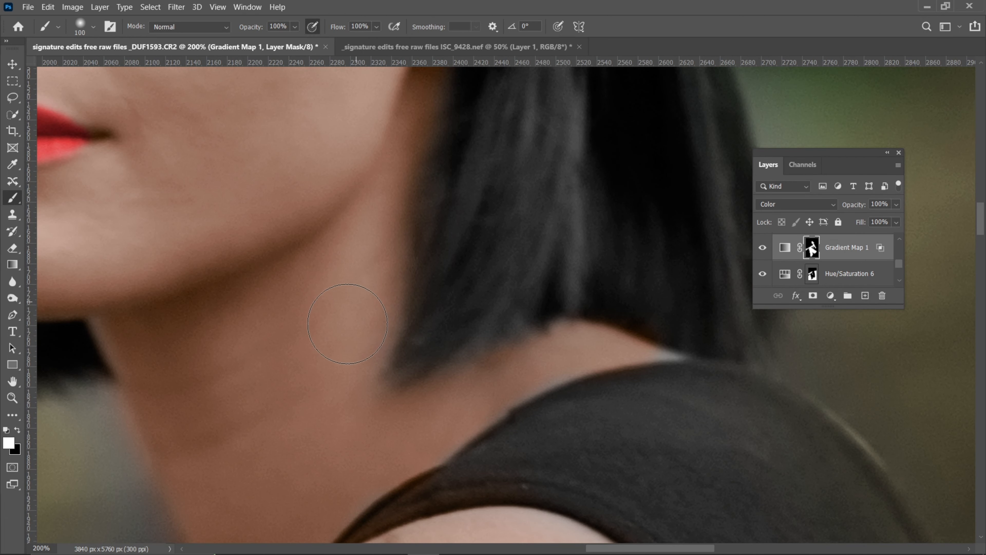
pyautogui.press('x')
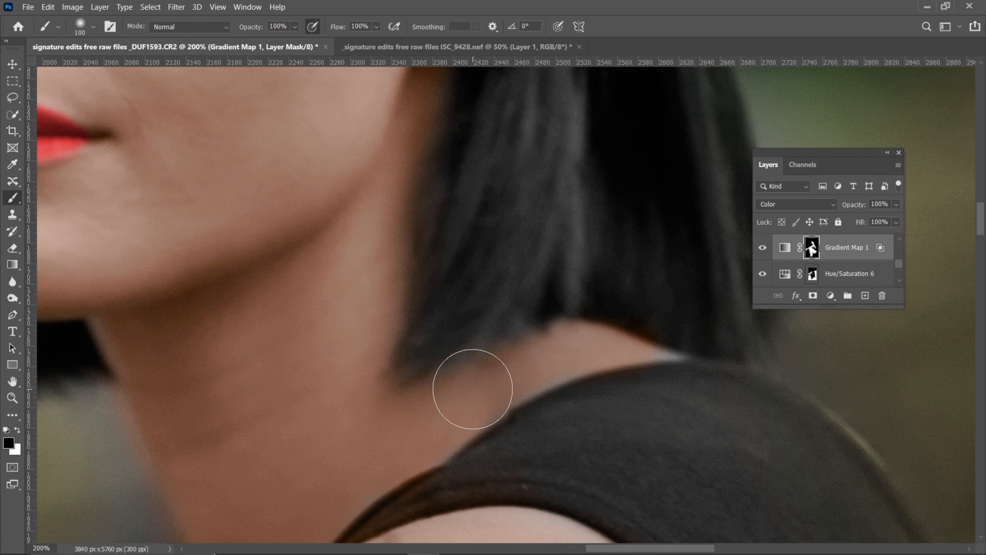
pyautogui.moveTo(476, 382); pyautogui.dragTo(473, 390)
pyautogui.press('x')
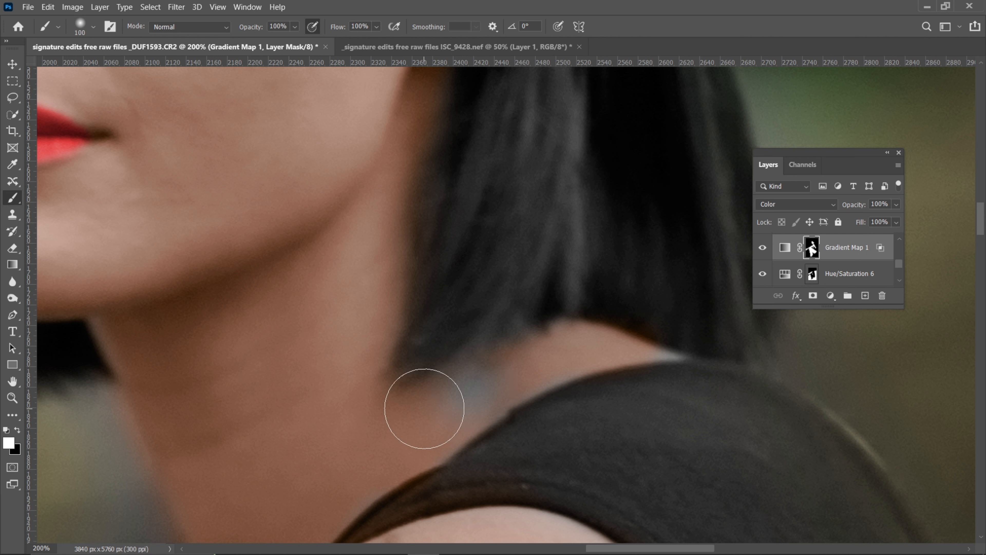
pyautogui.press('[')
pyautogui.press('[')
pyautogui.moveTo(424, 426)
pyautogui.mouseDown()
pyautogui.moveTo(501, 372)
pyautogui.moveTo(460, 398)
pyautogui.moveTo(464, 385)
pyautogui.moveTo(560, 344)
pyautogui.moveTo(541, 372)
pyautogui.mouseUp()
# Try to paint a skin-tint stroke in white along the lower hair edge above the shoulder with a 35 px brush
pyautogui.press('[')
pyautogui.press('[')
pyautogui.press('[')
pyautogui.press('[')
pyautogui.press('[')
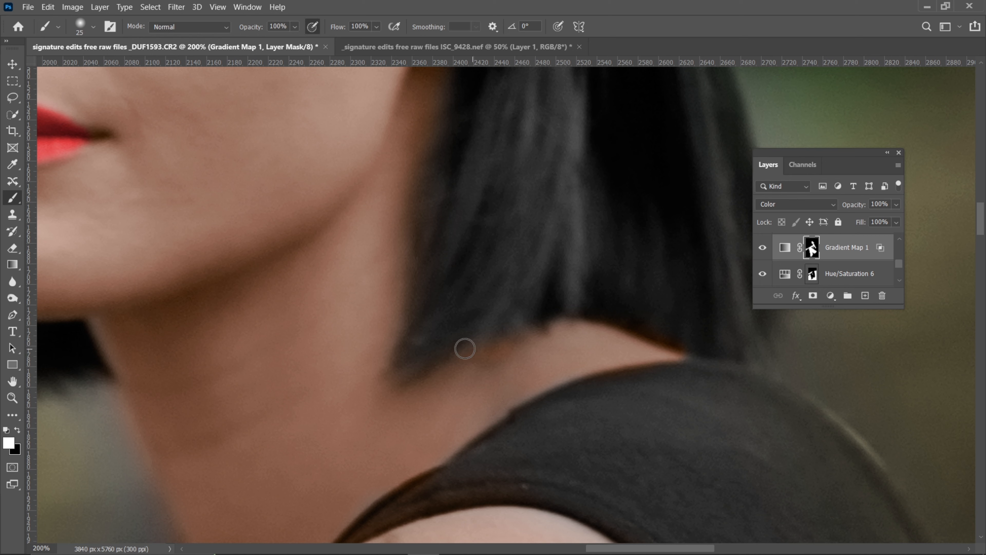
pyautogui.moveTo(512, 315); pyautogui.dragTo(500, 342)
pyautogui.hotkey('ctrl', 'z')
# Paint the skin tint up to the hairline at the temple with a 40 px white brush
pyautogui.moveTo(407, 181); pyautogui.dragTo(667, 335)
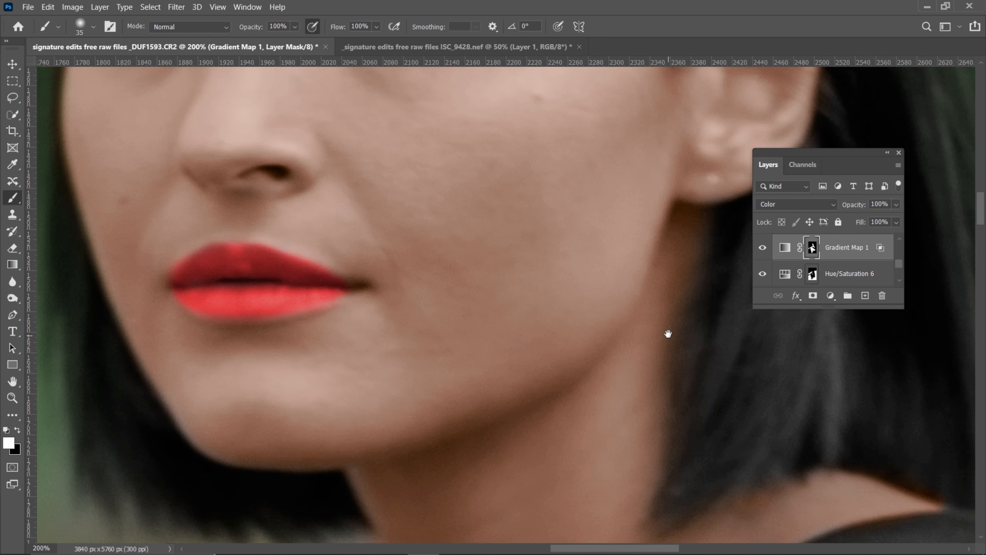
pyautogui.moveTo(333, 267); pyautogui.dragTo(363, 409)
pyautogui.moveTo(472, 89); pyautogui.dragTo(357, 263)
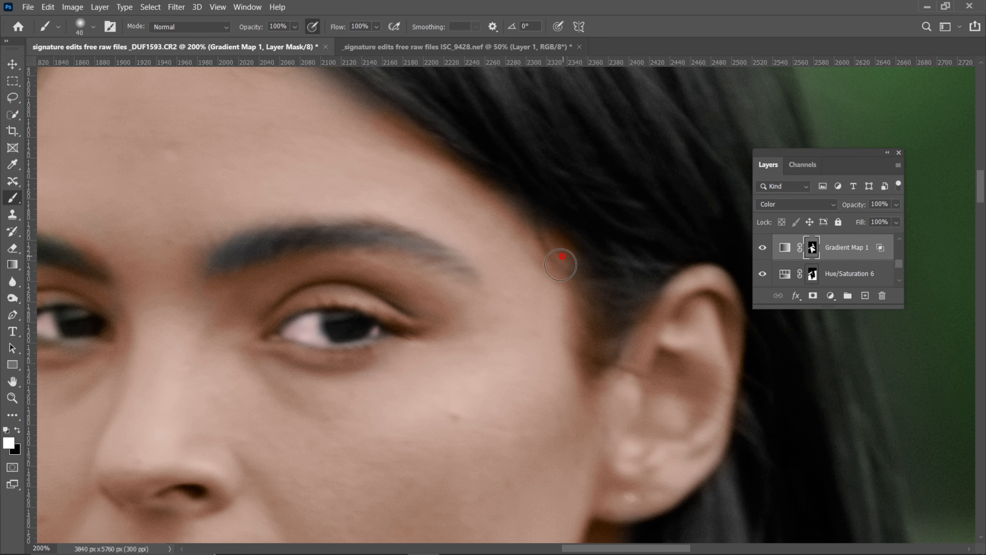
pyautogui.moveTo(342, 194); pyautogui.dragTo(523, 381)
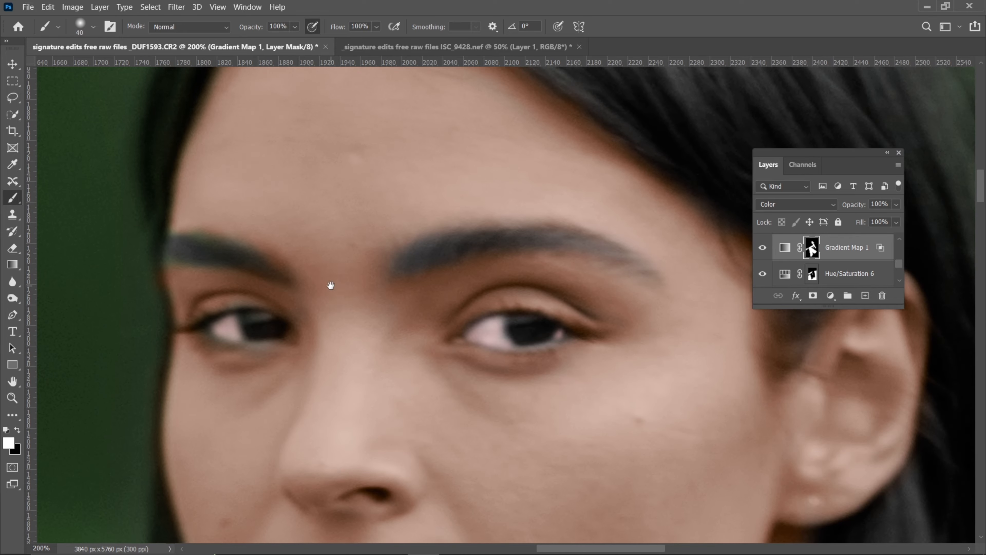
# Mask the skin tint off the background gap between the forearm and knee with a black brush, ending at 45 px
pyautogui.scroll(-7, 337, 280)
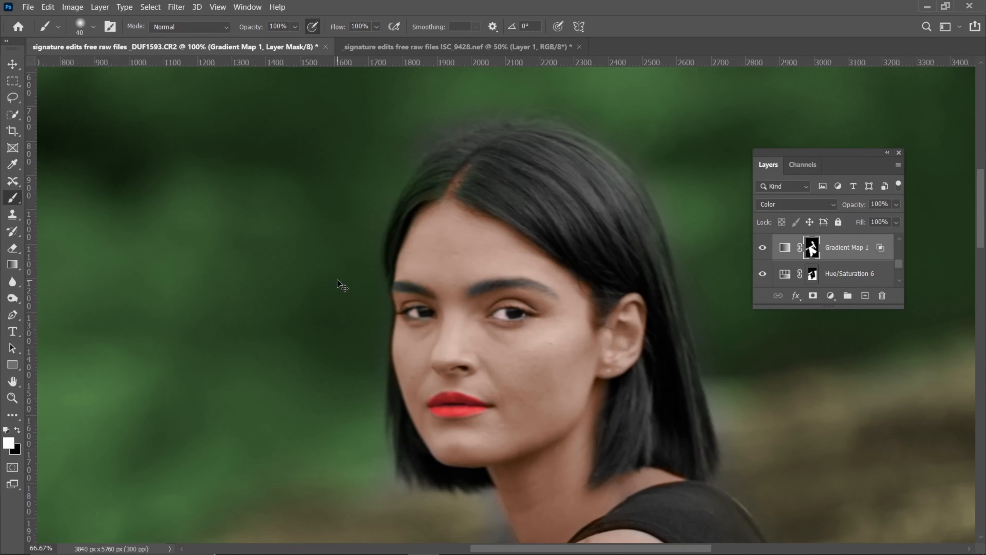
pyautogui.scroll(2, 339, 277)
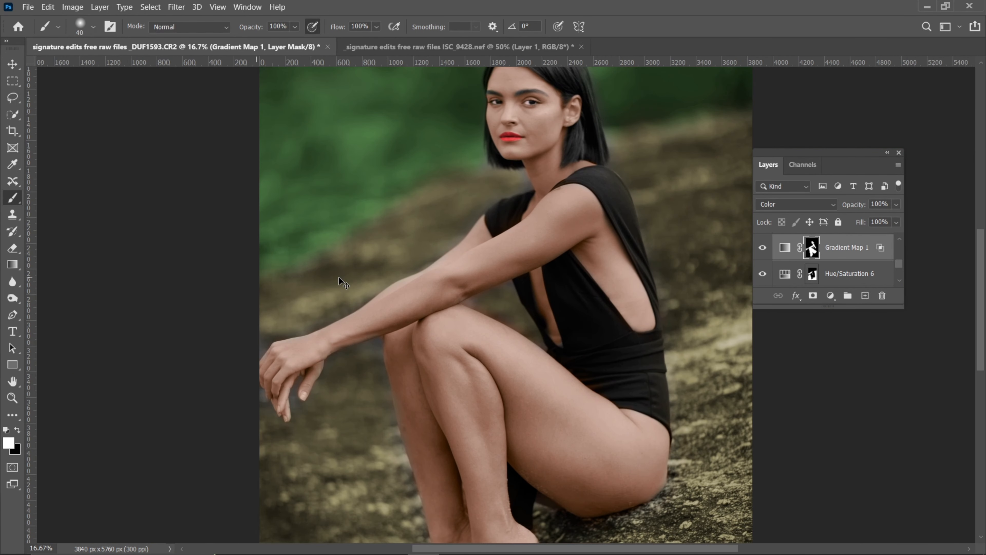
pyautogui.scroll(3, 381, 266)
pyautogui.scroll(1, 471, 314)
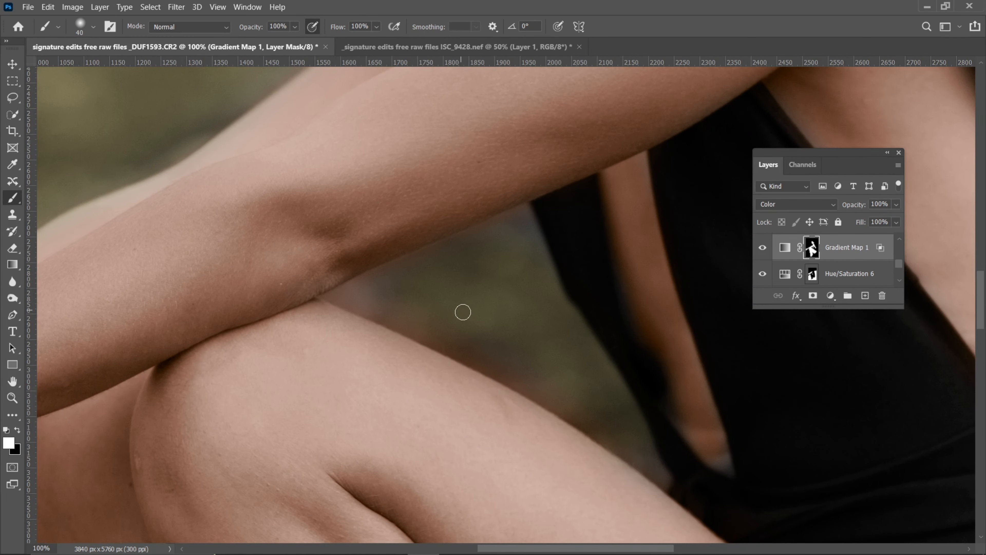
pyautogui.press('x')
pyautogui.press(']')
pyautogui.press(']')
pyautogui.press('[')
pyautogui.press('[')
pyautogui.moveTo(357, 297); pyautogui.dragTo(348, 302)
pyautogui.press(']')
pyautogui.press(']')
pyautogui.press(']')
pyautogui.press('[')
pyautogui.press('[')
pyautogui.press('[')
pyautogui.press('[')
pyautogui.scroll(-6, 637, 412)
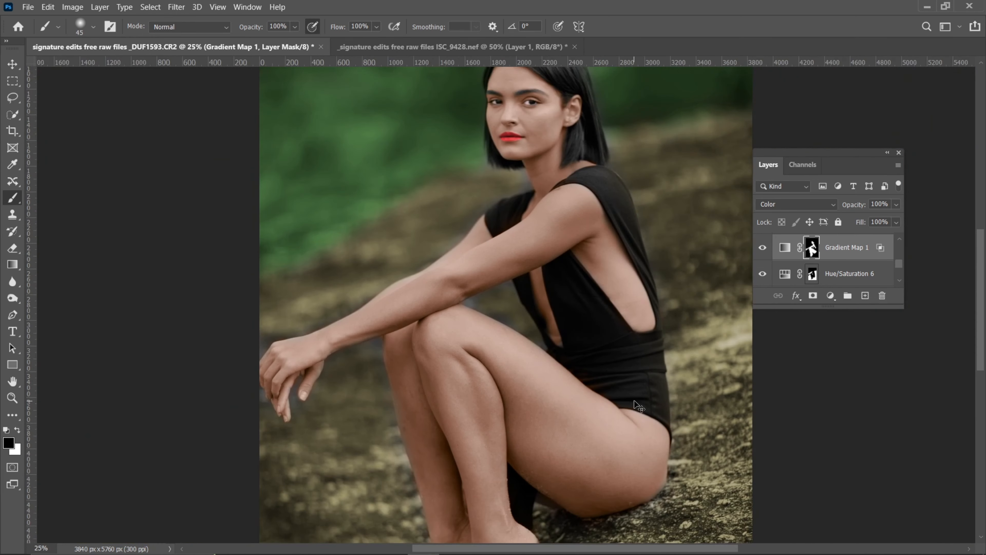
# Examine the colorized face, hair, arms and swimsuit for leftover tint spill
pyautogui.hotkey('ctrl', '+')
pyautogui.hotkey('ctrl', '+')
pyautogui.hotkey('ctrl', '+')
pyautogui.hotkey('ctrl', '+')
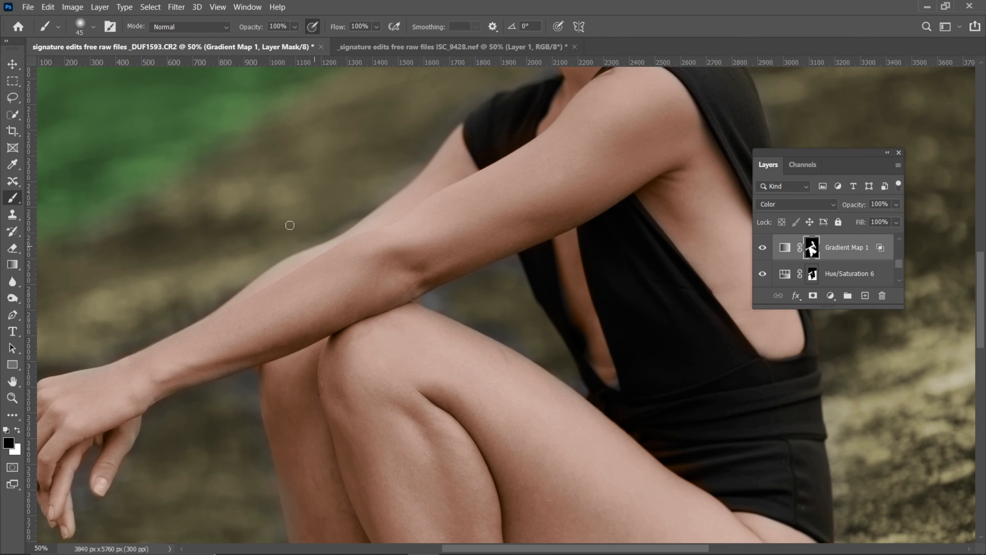
pyautogui.moveTo(290, 225); pyautogui.dragTo(290, 459)
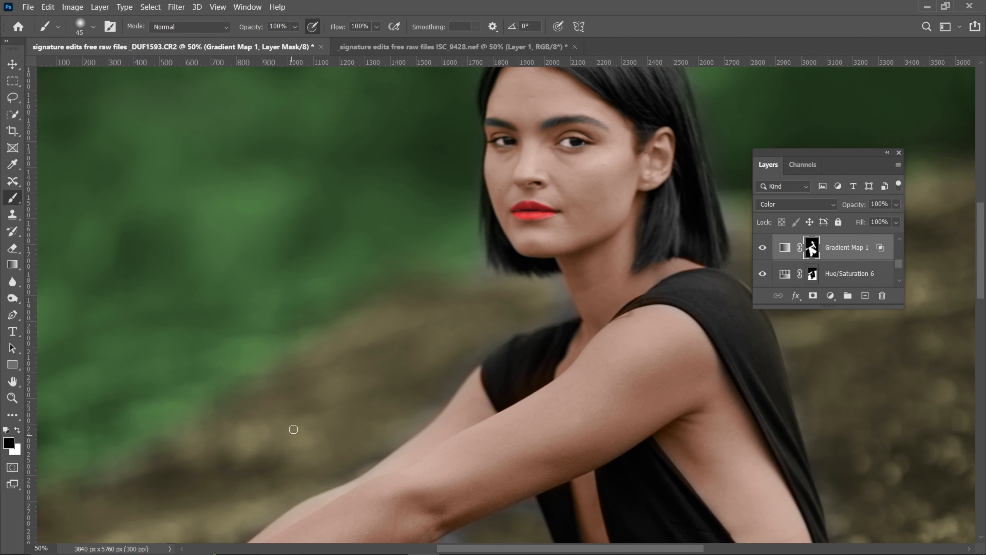
pyautogui.hotkey('ctrl', '+')
pyautogui.hotkey('ctrl', '-')
pyautogui.hotkey('ctrl', '-')
pyautogui.hotkey('ctrl', '+')
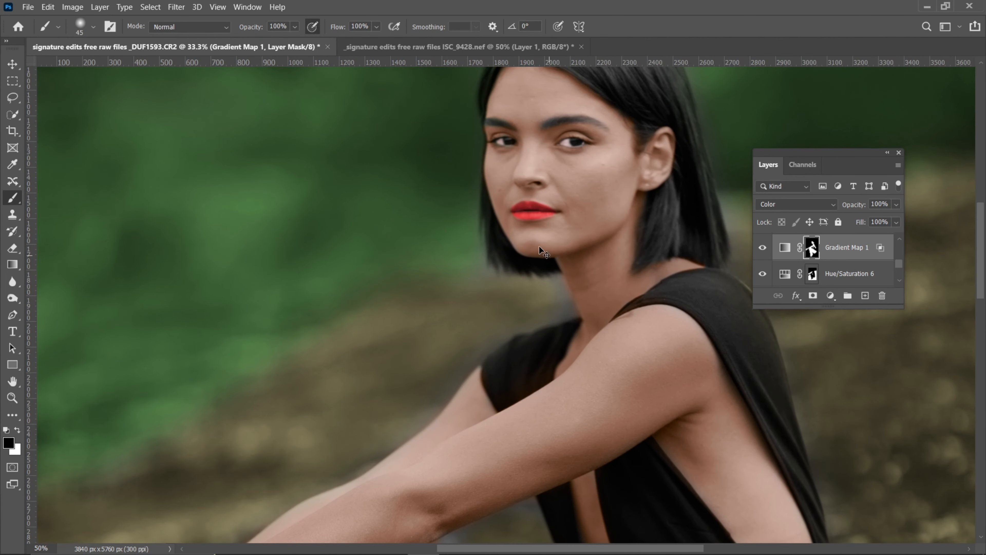
pyautogui.hotkey('ctrl', '-')
pyautogui.hotkey('ctrl', '-')
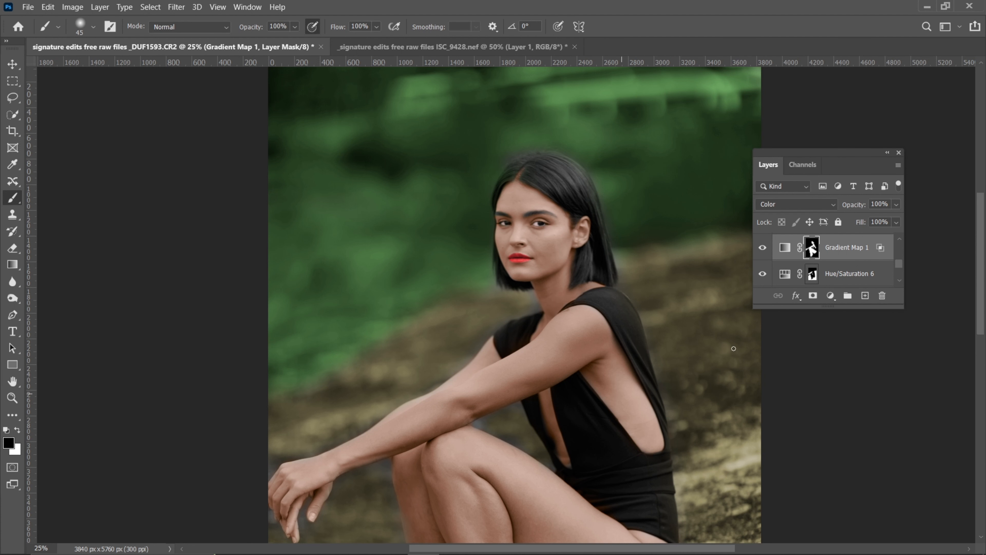
# Add a Hue/Saturation layer with Colorize on, hue 0 and saturation 32, and invert its mask to black
pyautogui.click(833, 301)
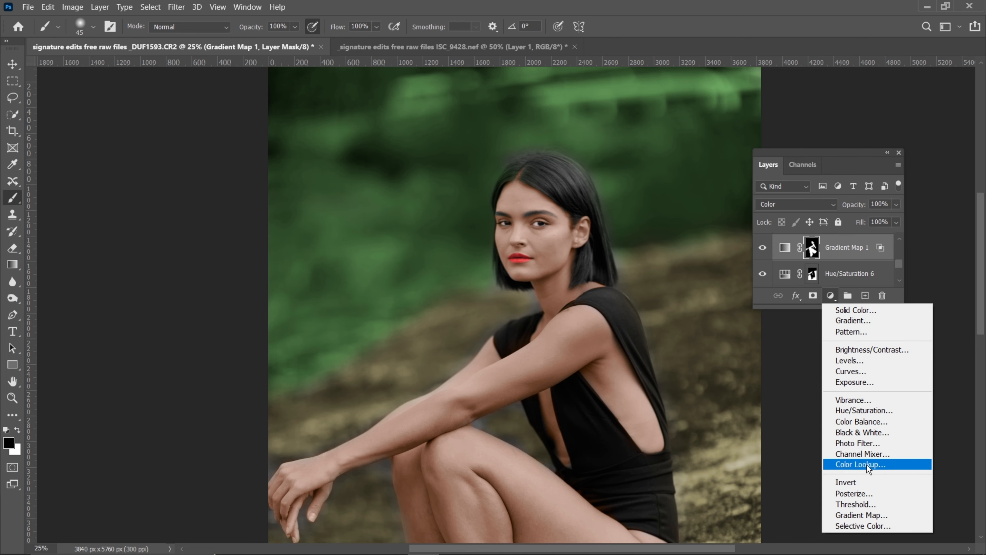
pyautogui.click(867, 413)
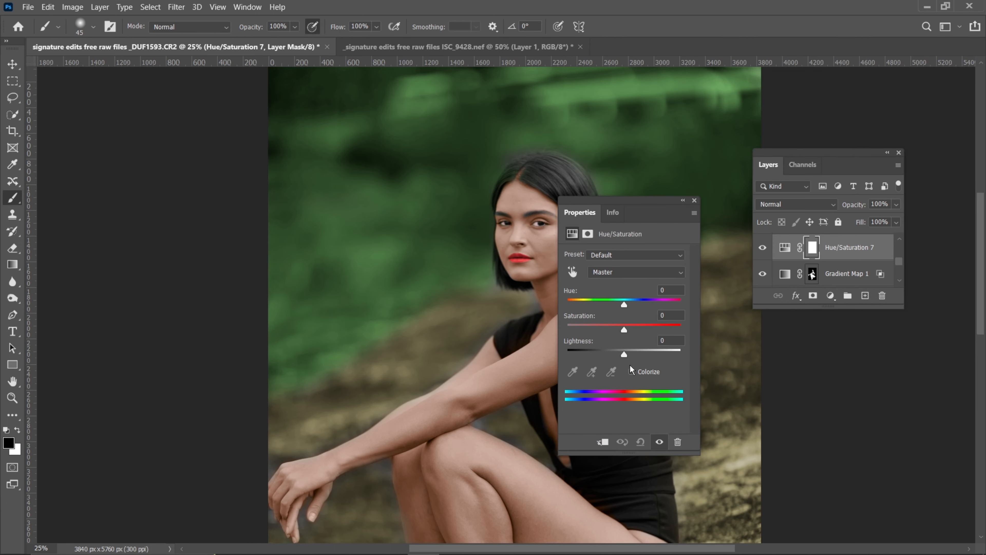
pyautogui.click(628, 372)
pyautogui.moveTo(619, 202); pyautogui.dragTo(749, 187)
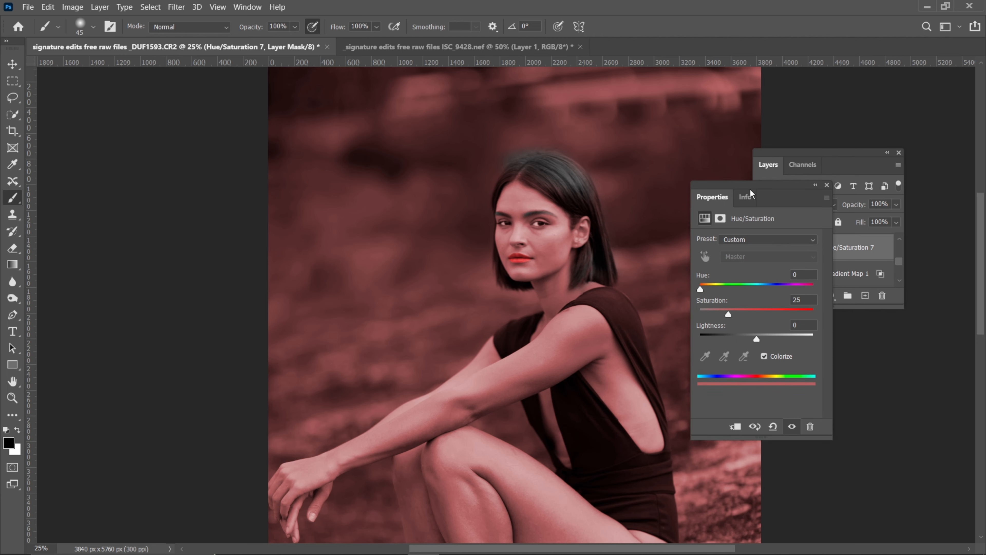
pyautogui.moveTo(743, 316); pyautogui.dragTo(700, 289)
pyautogui.click(828, 185)
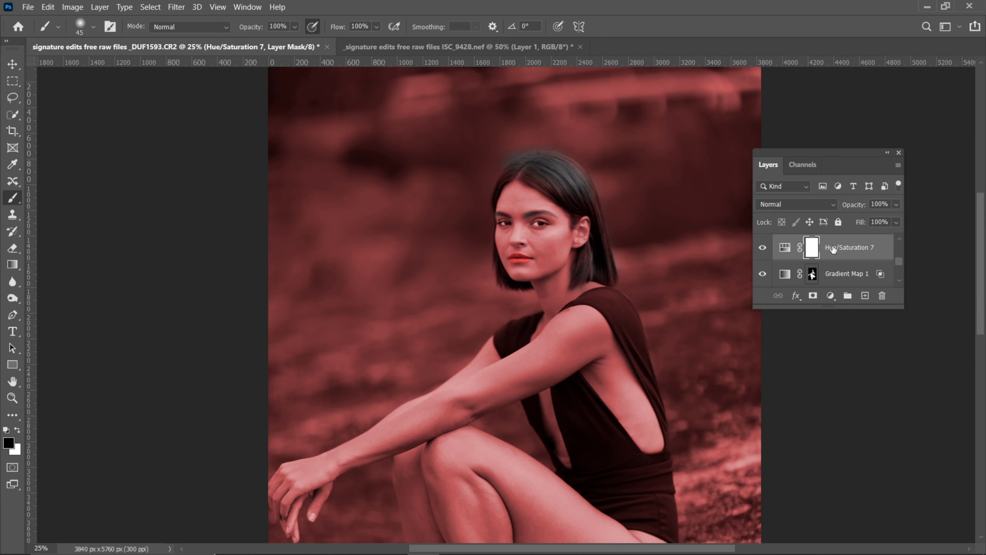
pyautogui.hotkey('ctrl', 'i')
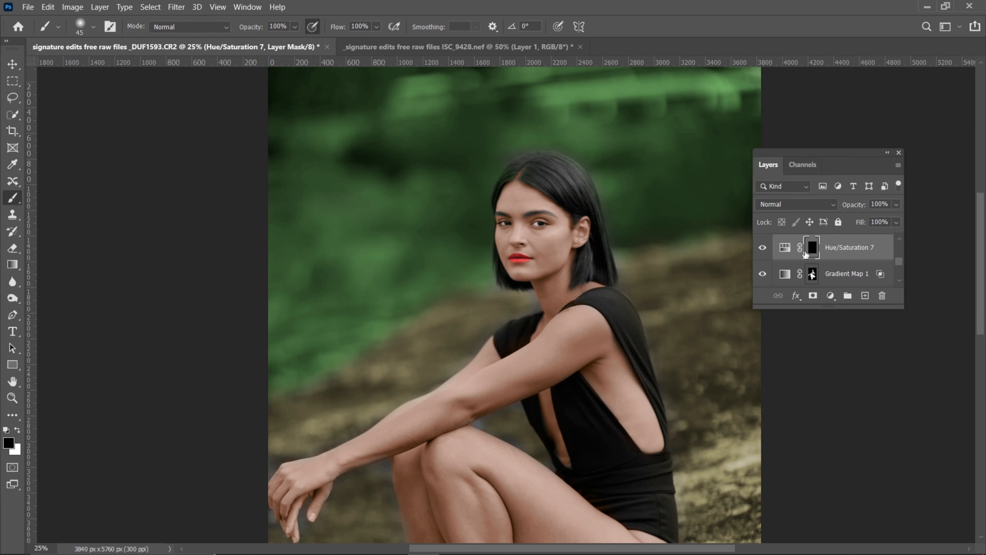
# Adjust the lightness of the Hue/Saturation 7 layer
pyautogui.hotkey('ctrl', '+')
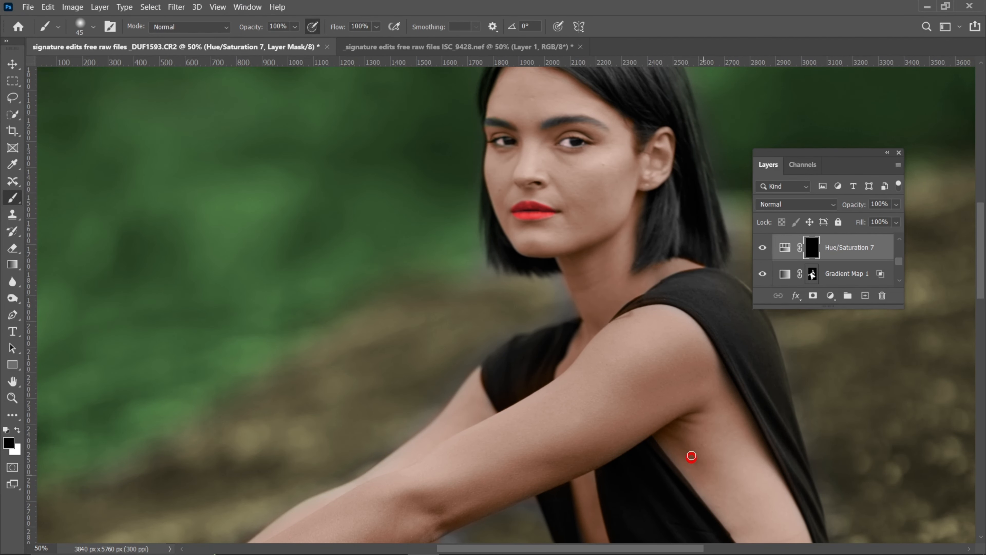
pyautogui.hotkey('ctrl', '-')
pyautogui.hotkey('ctrl', '-')
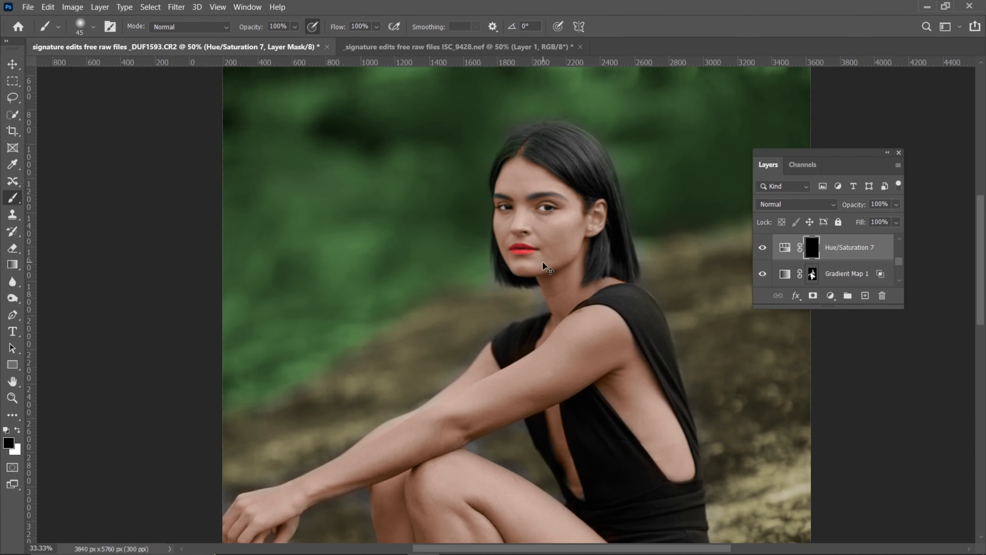
pyautogui.hotkey('ctrl', '+')
pyautogui.hotkey('ctrl', '+')
pyautogui.doubleClick(786, 257)
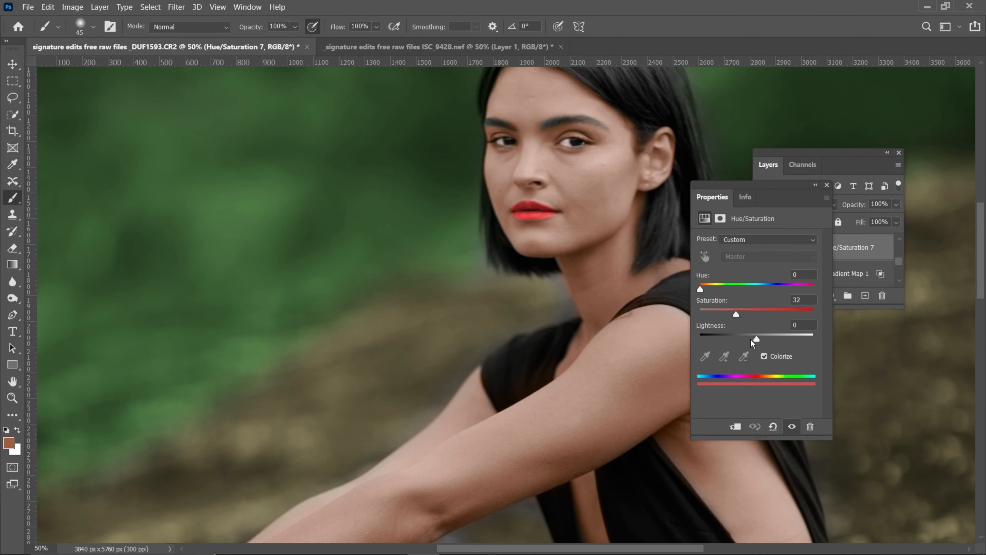
pyautogui.moveTo(758, 338); pyautogui.dragTo(662, 331)
pyautogui.click(815, 186)
# Target the Hue/Saturation 7 layer mask and set the brush to 90 px with white as the foreground color
pyautogui.hotkey('ctrl', '+')
pyautogui.moveTo(614, 130); pyautogui.dragTo(254, 323)
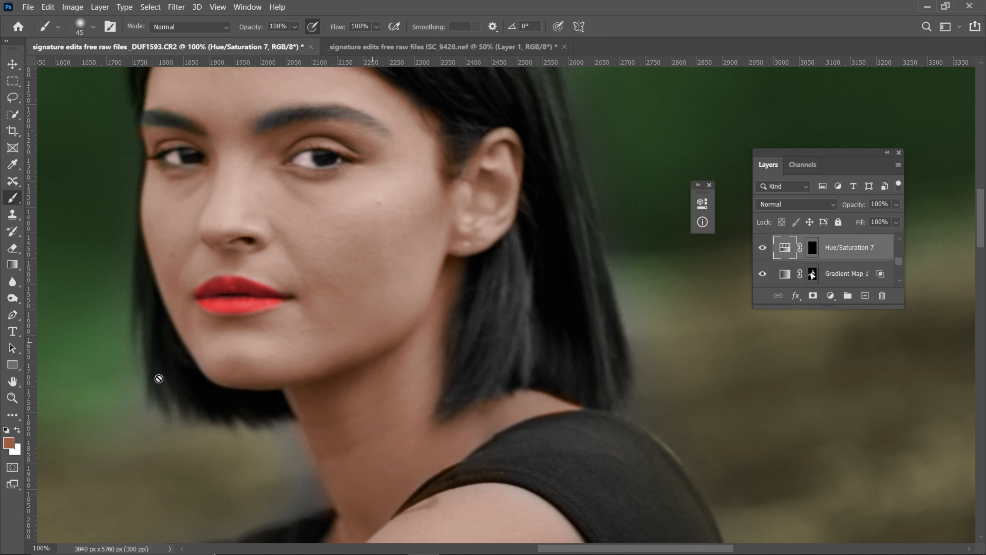
pyautogui.click(812, 248)
pyautogui.press(']')
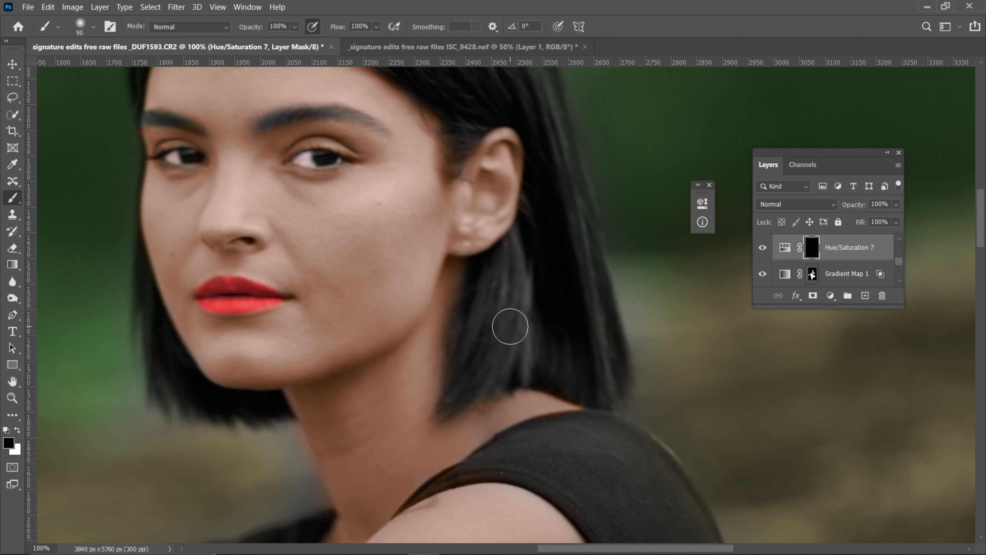
pyautogui.press('x')
pyautogui.hotkey('ctrl', '-')
pyautogui.hotkey('ctrl', '-')
pyautogui.hotkey('ctrl', '-')
pyautogui.hotkey('ctrl', '-')
pyautogui.hotkey('ctrl', '-')
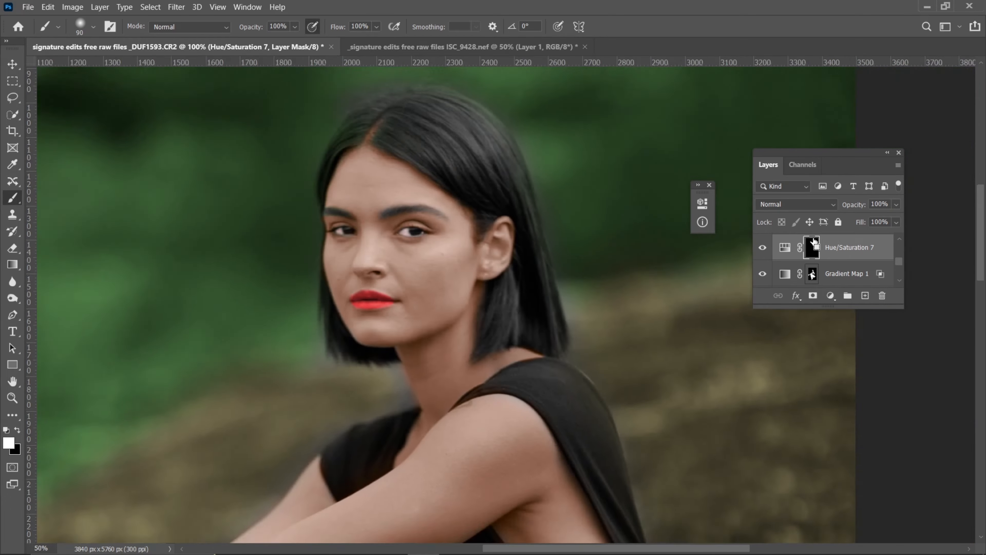
pyautogui.hotkey('ctrl', '+')
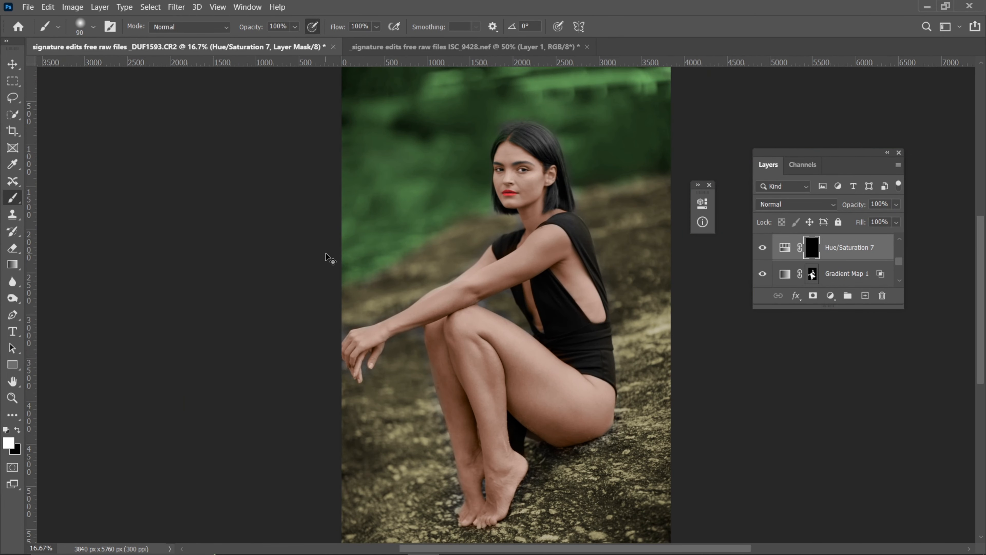
pyautogui.hotkey('ctrl', '-')
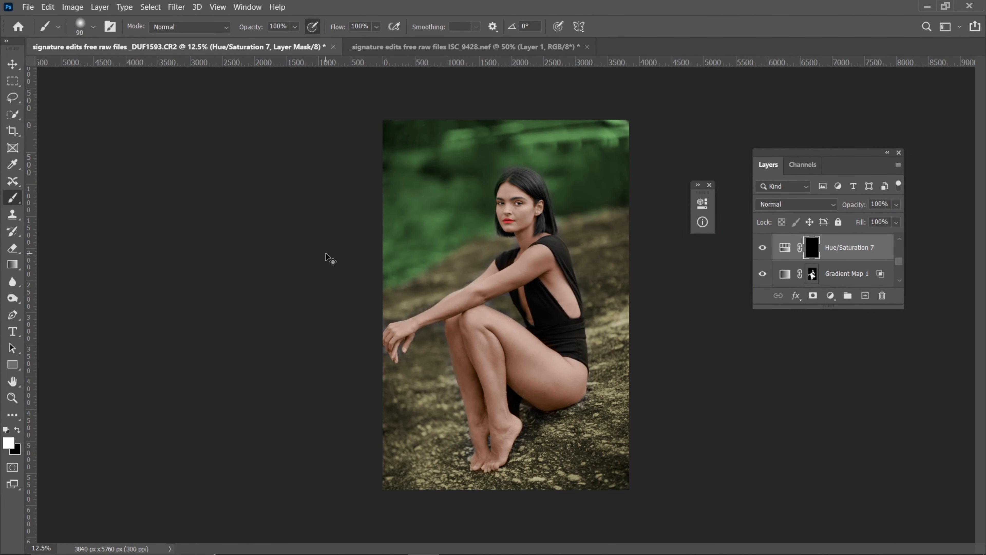
# Try to group the adjustment layers from Hue/Saturation 5 up to Hue/Saturation 4
pyautogui.scroll(-3, 875, 265)
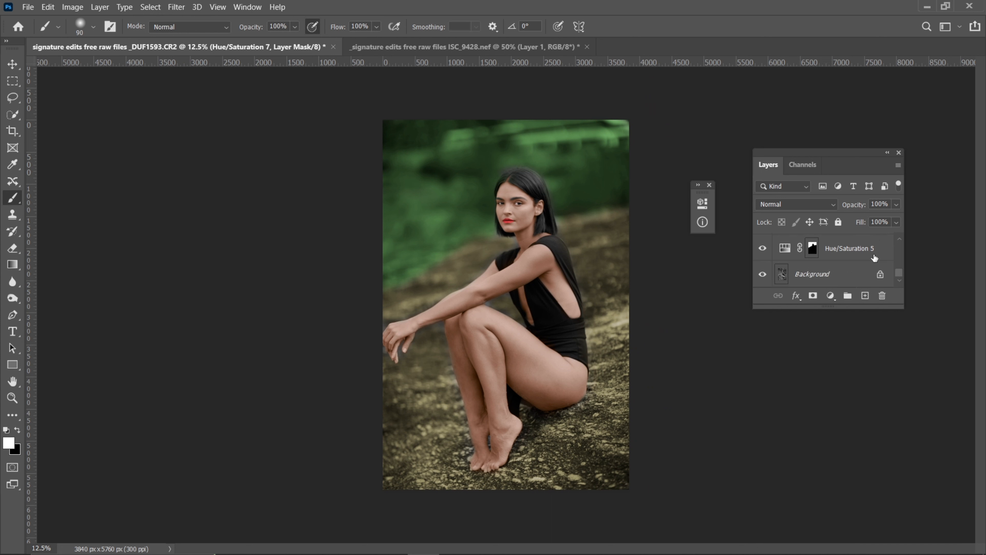
pyautogui.click(875, 258)
pyautogui.scroll(2, 874, 243)
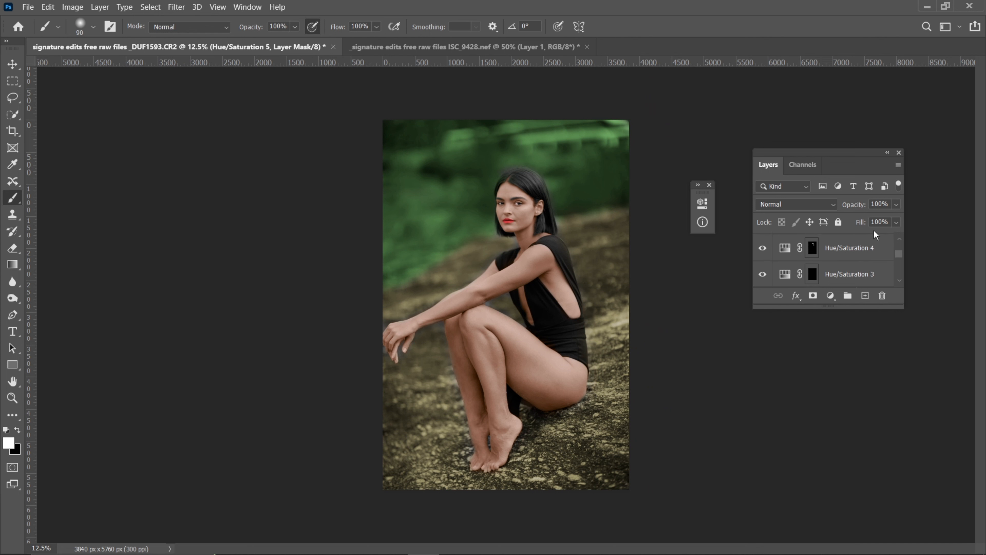
pyautogui.keyDown('shift'); pyautogui.click(864, 249); pyautogui.keyUp('shift')
pyautogui.click(852, 297)
pyautogui.scroll(1, 815, 271)
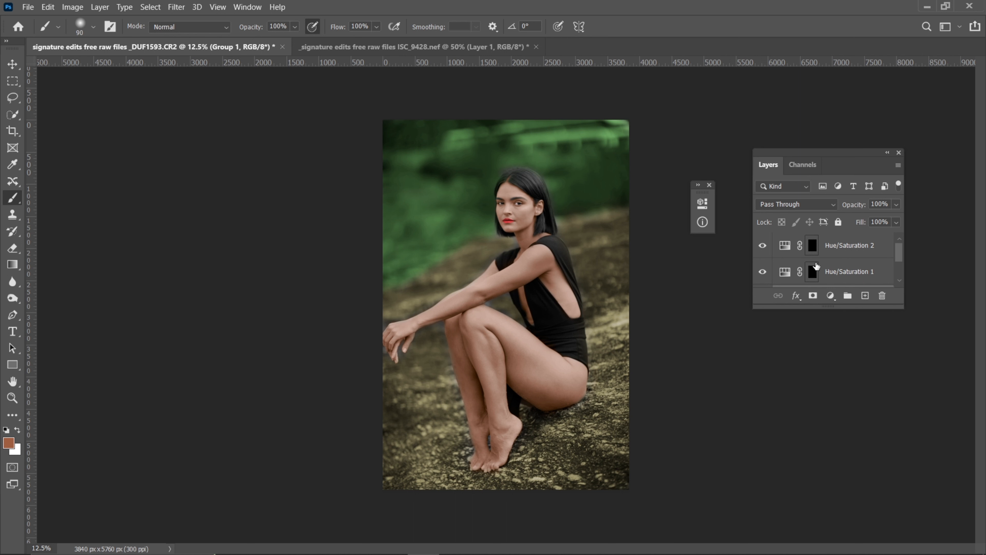
pyautogui.scroll(-1, 816, 269)
pyautogui.hotkey('ctrl', 'z')
# Group all adjustment layers from Hue/Saturation 5 up to Hue/Saturation 2 above the Background
pyautogui.scroll(-3, 850, 273)
pyautogui.scroll(2, 861, 255)
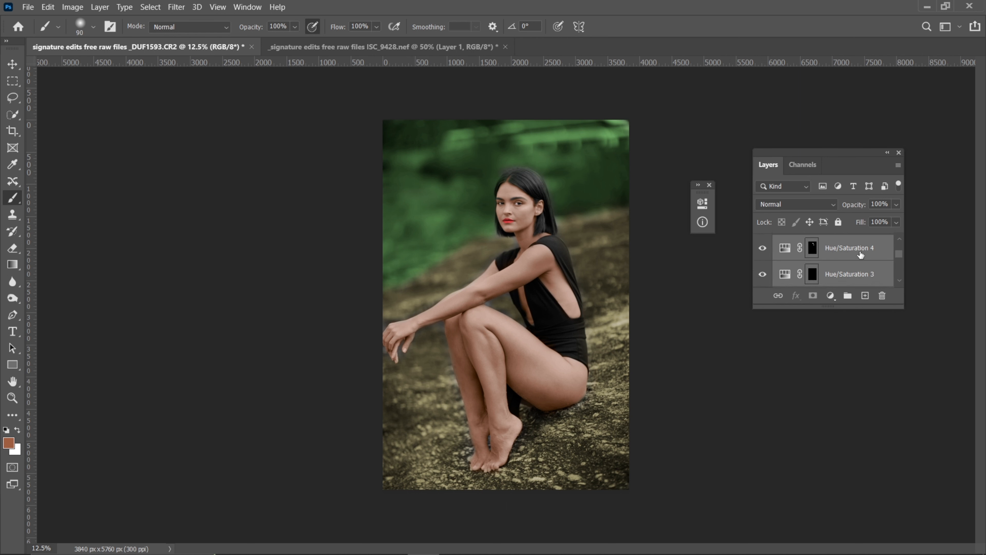
pyautogui.scroll(-2, 860, 255)
pyautogui.click(861, 255)
pyautogui.scroll(3, 861, 253)
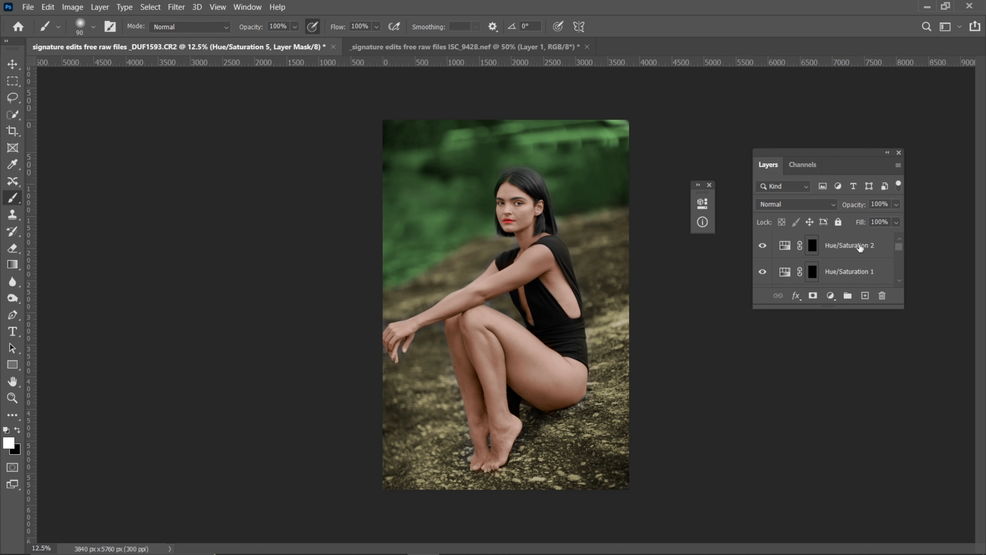
pyautogui.keyDown('shift'); pyautogui.click(861, 247); pyautogui.keyUp('shift')
pyautogui.click(848, 295)
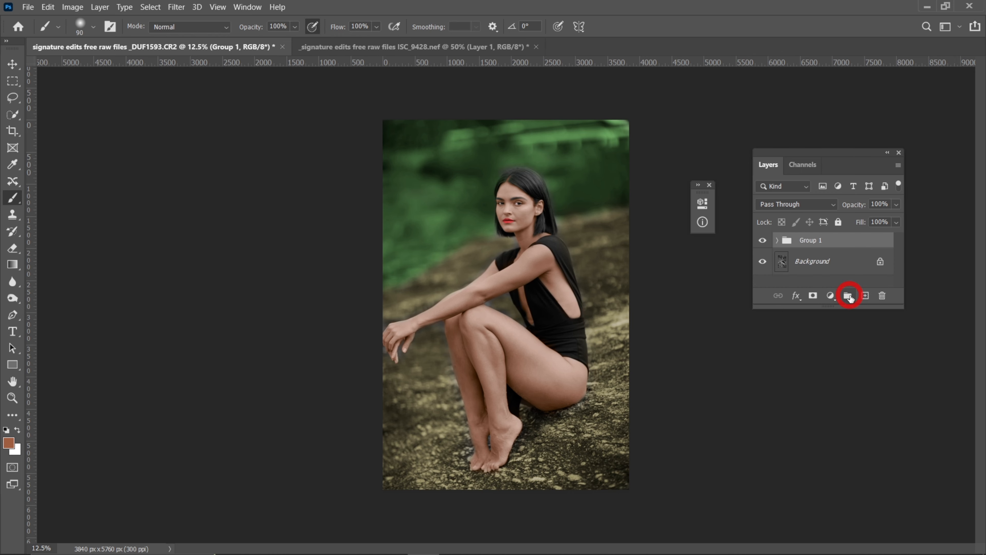
# Compare the portrait before and after colorizing by toggling the visibility of Group 1, leaving the group shown
pyautogui.click(762, 241)
pyautogui.click(762, 241)
pyautogui.click(762, 241)
pyautogui.hotkey('ctrl', '+')
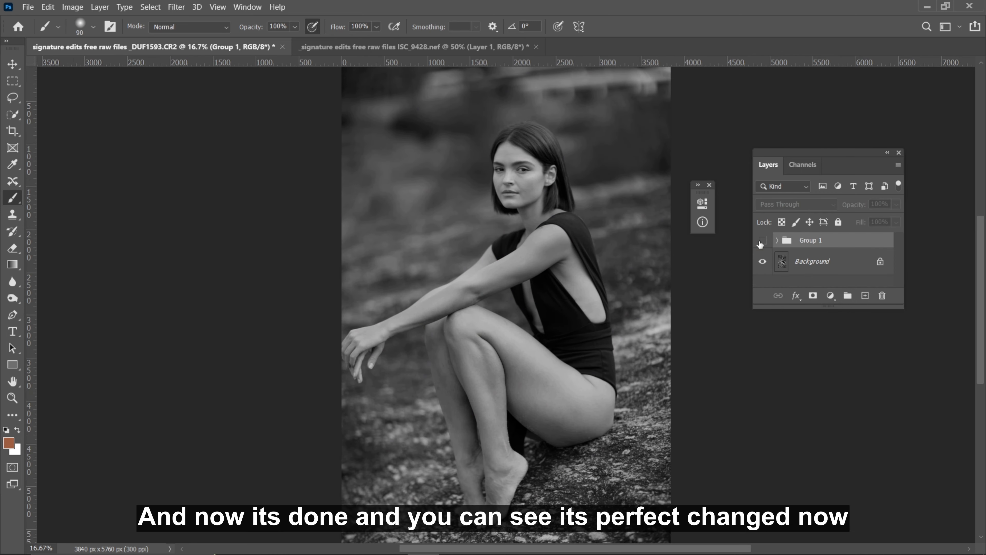
pyautogui.click(763, 241)
pyautogui.click(762, 241)
pyautogui.click(763, 241)
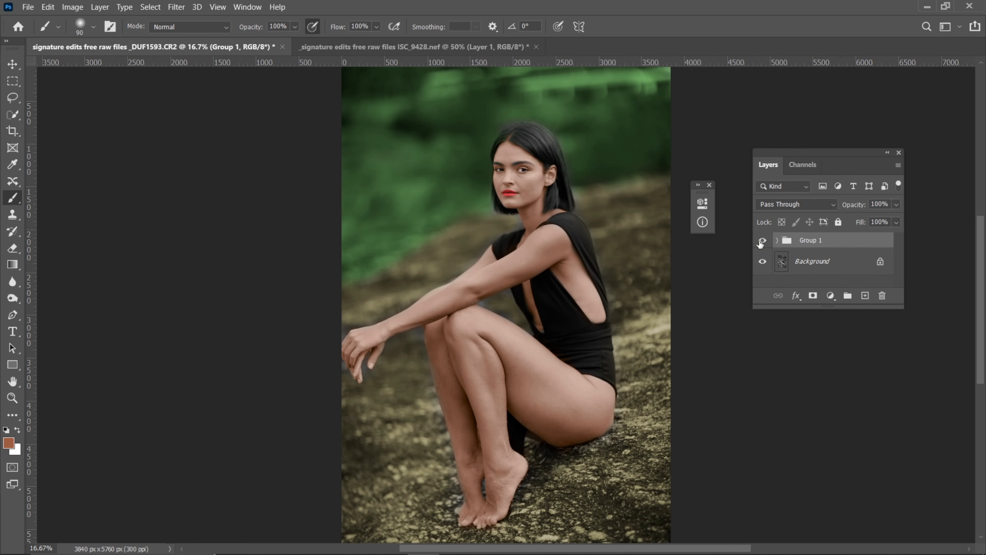
pyautogui.click(762, 241)
pyautogui.hotkey('ctrl', '-')
pyautogui.hotkey('ctrl', '-')
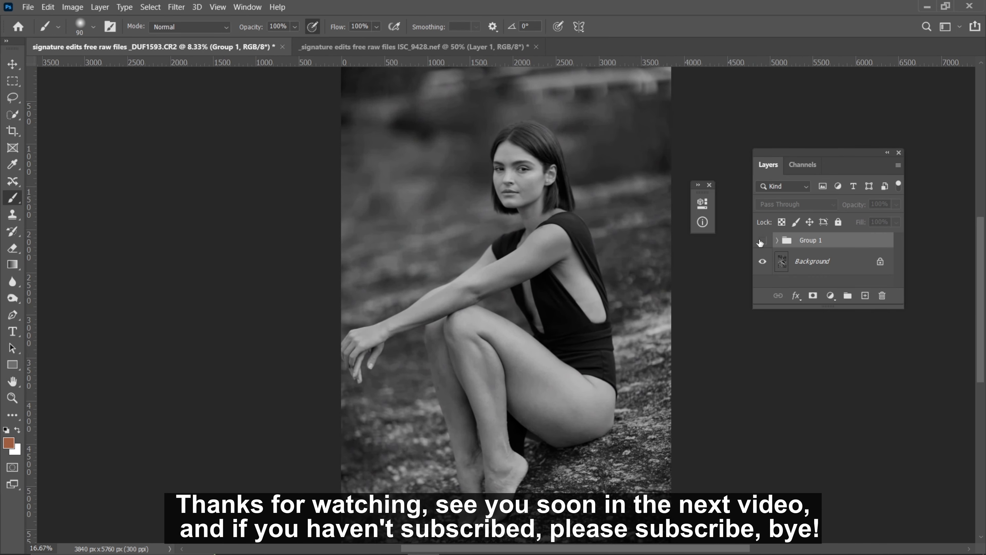
pyautogui.click(763, 241)
pyautogui.hotkey('ctrl', '+')
pyautogui.hotkey('ctrl', '-')
pyautogui.hotkey('ctrl', '-')
pyautogui.click(762, 241)
pyautogui.click(763, 241)
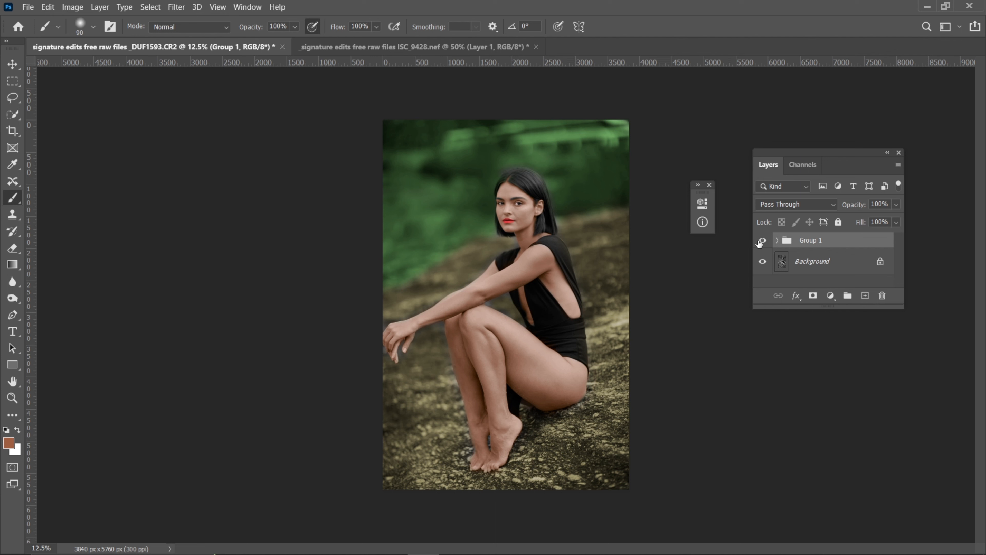